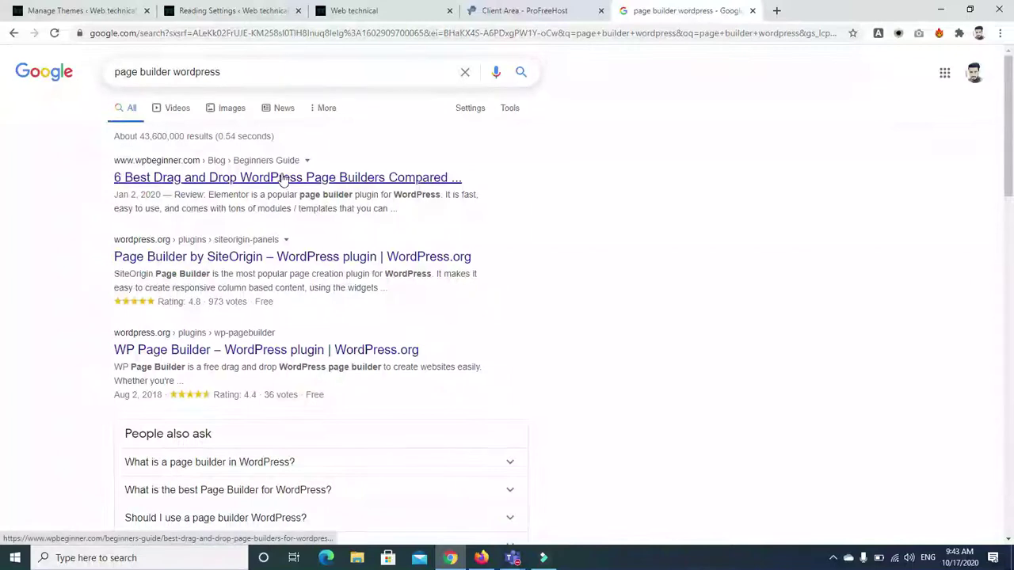
# Replace the current Google query and search for "avada theme".
pyautogui.click(242, 80)
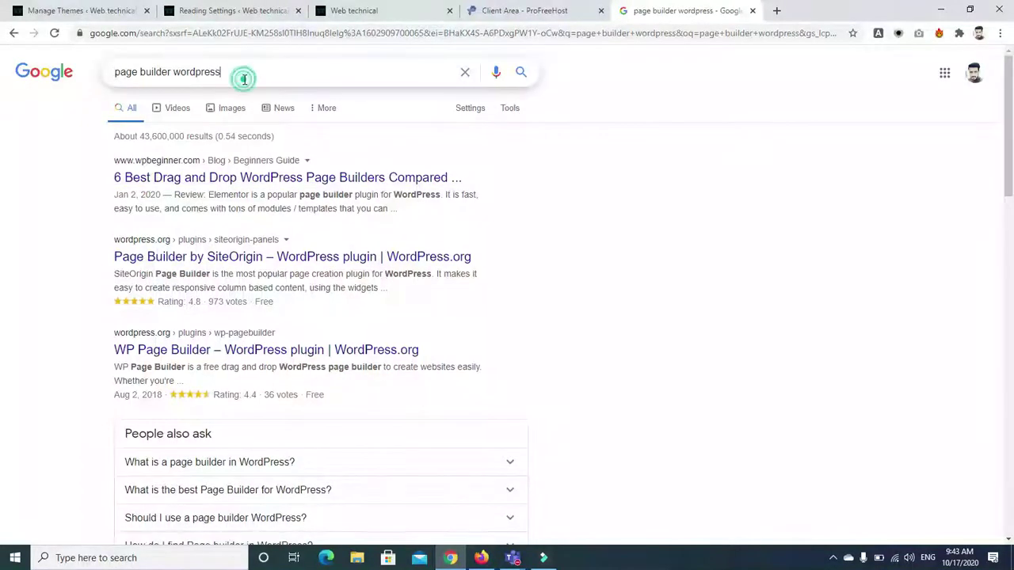
pyautogui.press('BackSpace')
pyautogui.press('BackSpace')
pyautogui.press('BackSpace')
pyautogui.press('BackSpace')
pyautogui.press('BackSpace')
pyautogui.press('BackSpace')
pyautogui.press('BackSpace')
pyautogui.press('BackSpace')
pyautogui.press('BackSpace')
pyautogui.press('BackSpace')
pyautogui.press('BackSpace')
pyautogui.press('BackSpace')
pyautogui.press('BackSpace')
pyautogui.press('BackSpace')
pyautogui.press('BackSpace')
pyautogui.press('BackSpace')
pyautogui.press('BackSpace')
pyautogui.press('BackSpace')
pyautogui.press('BackSpace')
pyautogui.press('BackSpace')
pyautogui.press('BackSpace')
pyautogui.press('BackSpace')
pyautogui.write('ad')
pyautogui.press('BackSpace')
pyautogui.press('BackSpace')
pyautogui.write('vada')
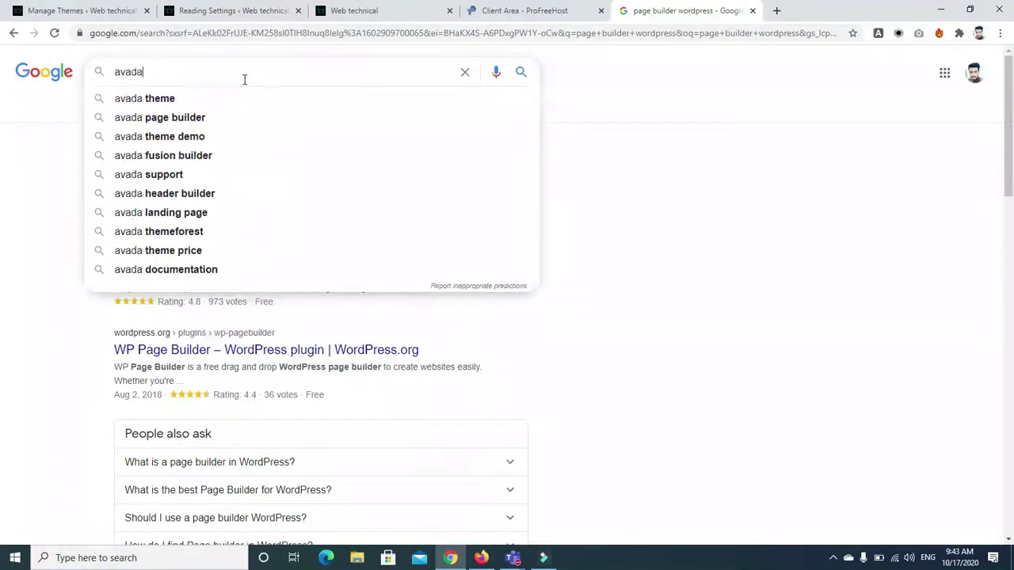
pyautogui.press('Down')
pyautogui.press('Return')
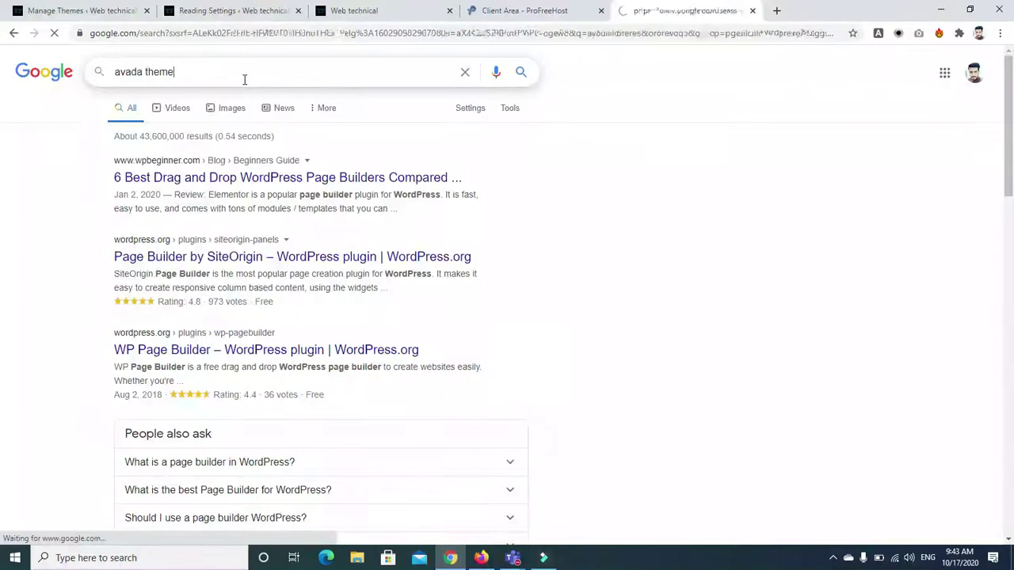
# Search Google for "divi theme" in a new tab and open the official Elegant Themes result.
pyautogui.click(776, 10)
pyautogui.write('g')
pyautogui.press('Return')
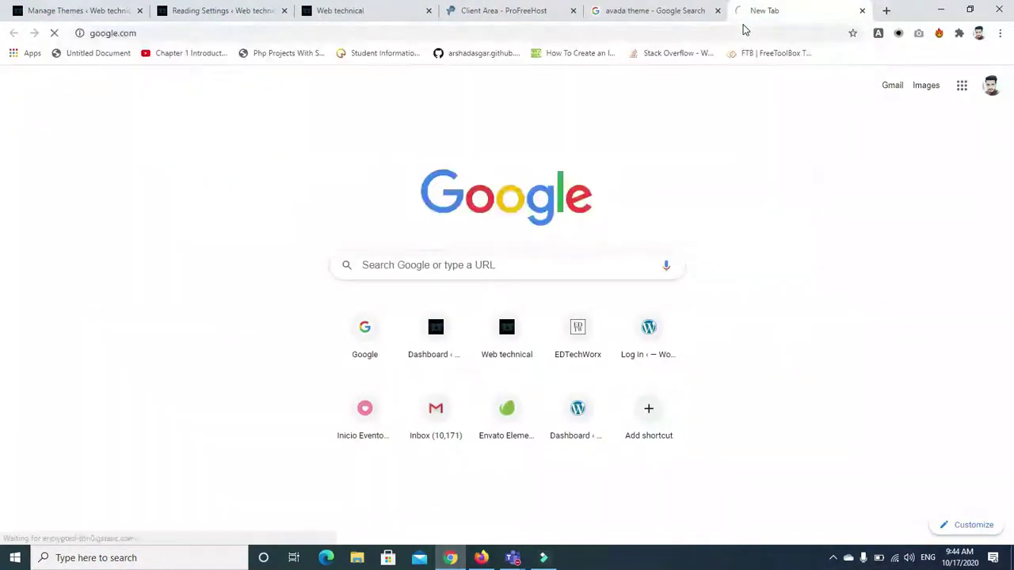
pyautogui.write('divi')
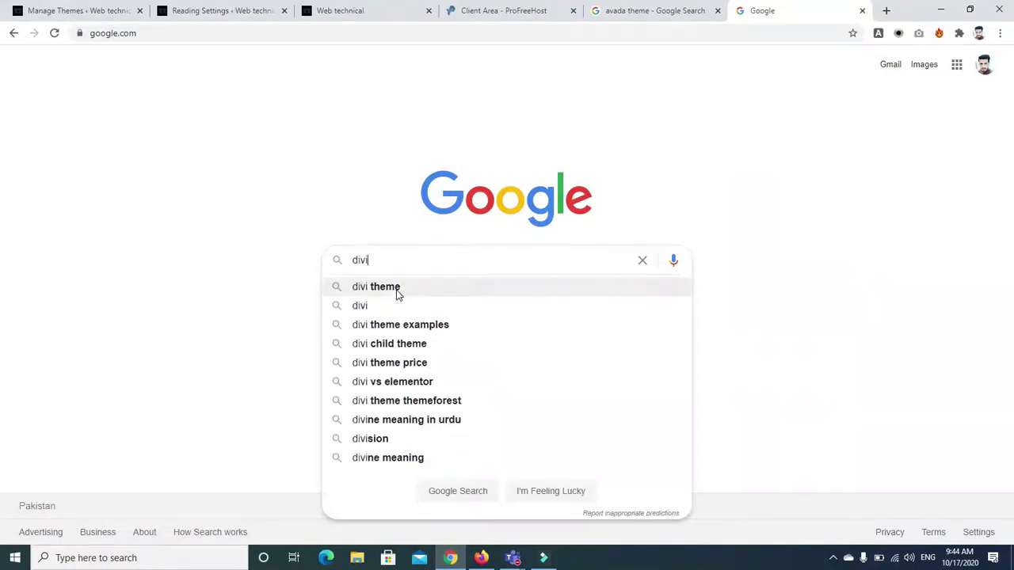
pyautogui.click(395, 289)
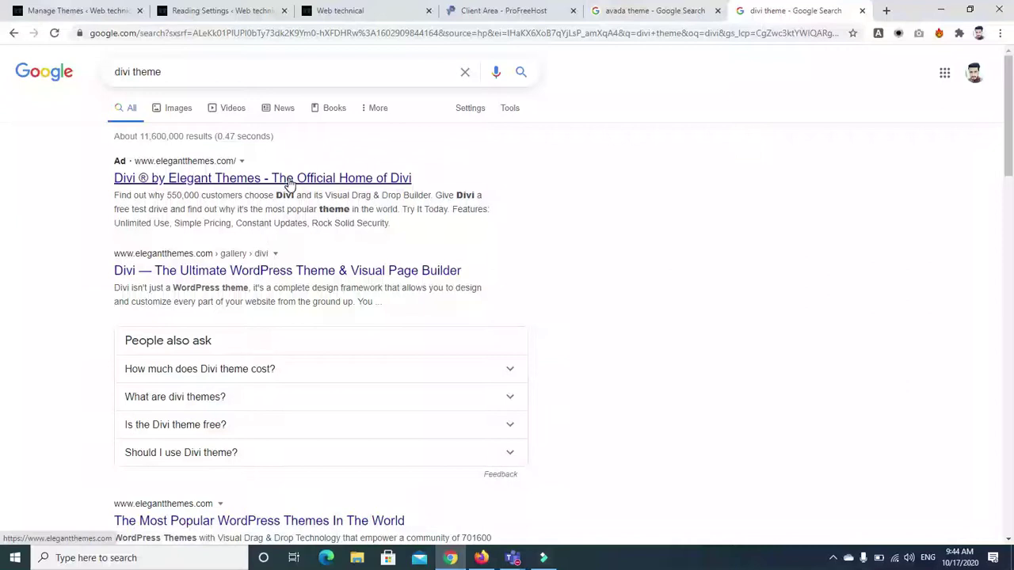
# Open the ThemeForest listing for Avada from the "avada theme" results and examine its price and sales figure.
pyautogui.click(648, 11)
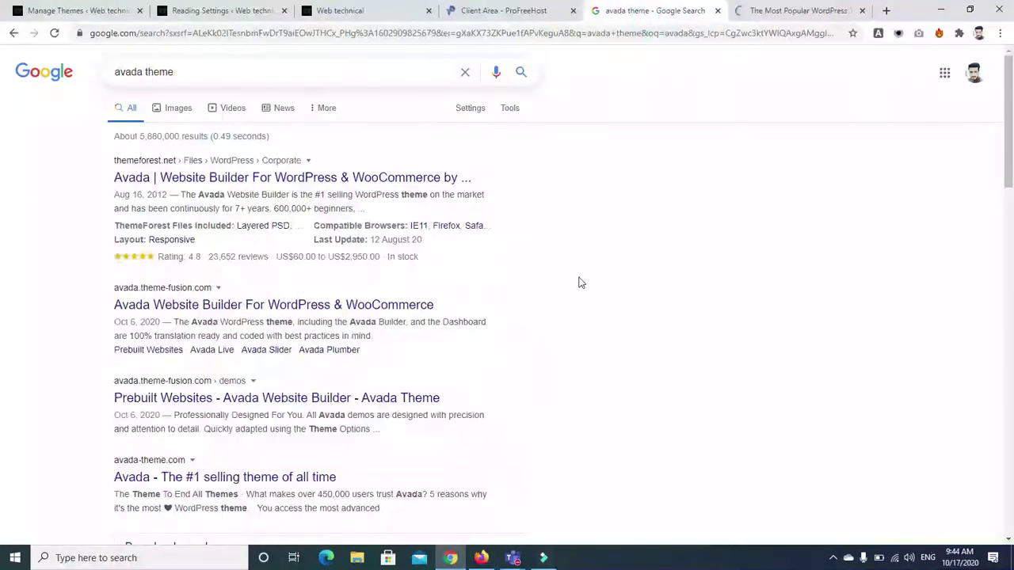
pyautogui.click(204, 179)
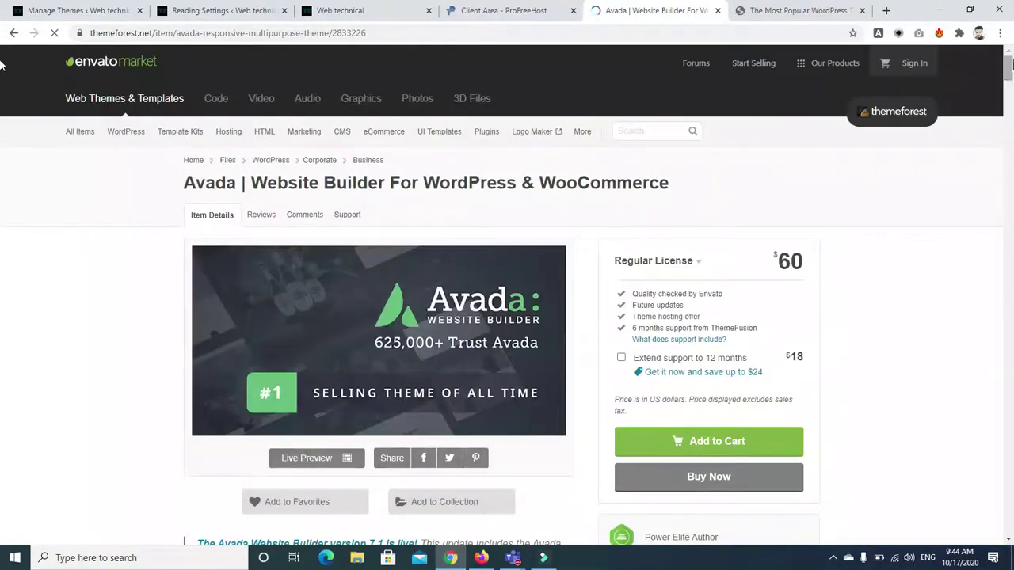
pyautogui.scroll(-1, 445, 272)
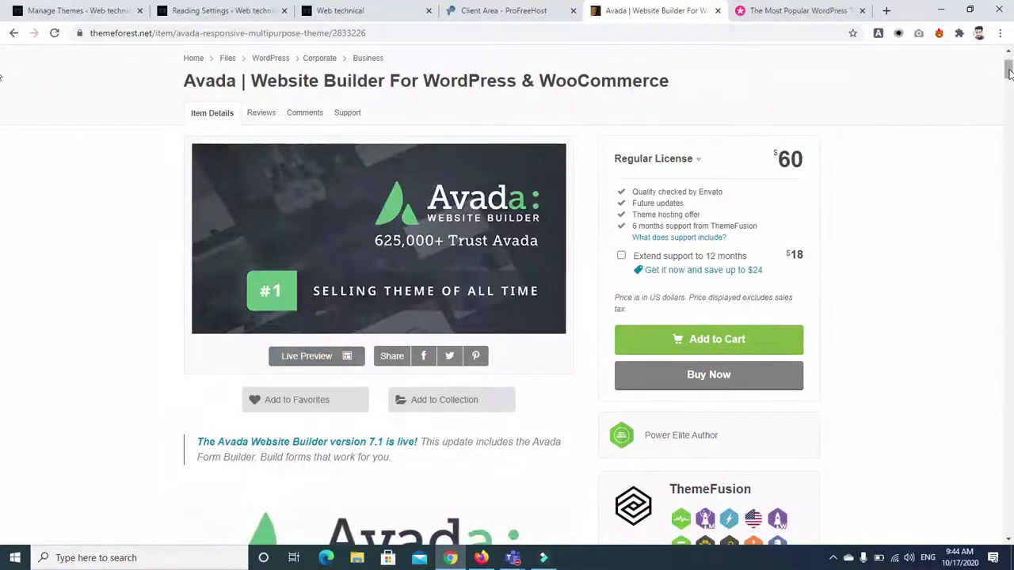
pyautogui.scroll(-4, 2, 80)
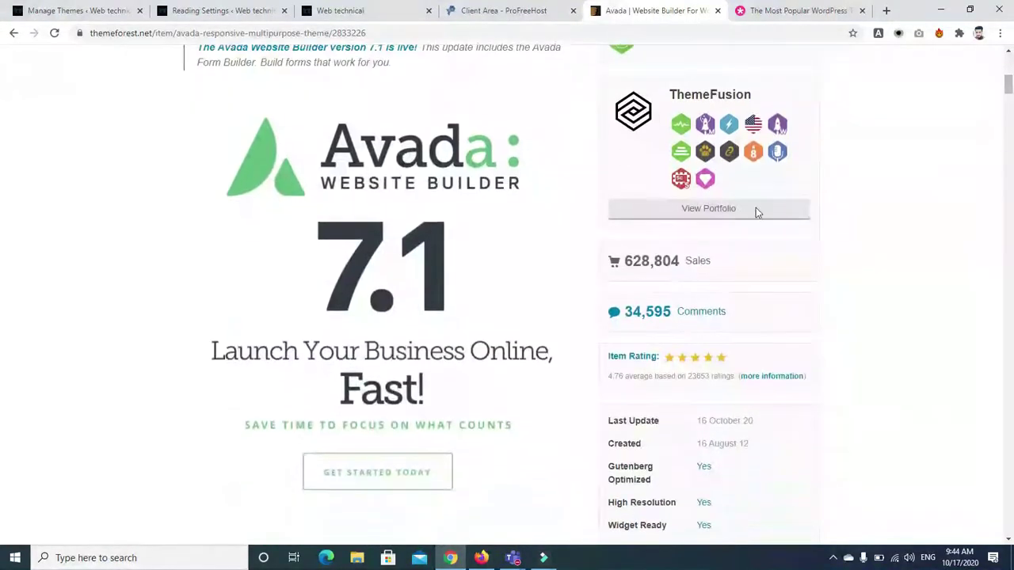
pyautogui.moveTo(681, 266); pyautogui.dragTo(631, 267)
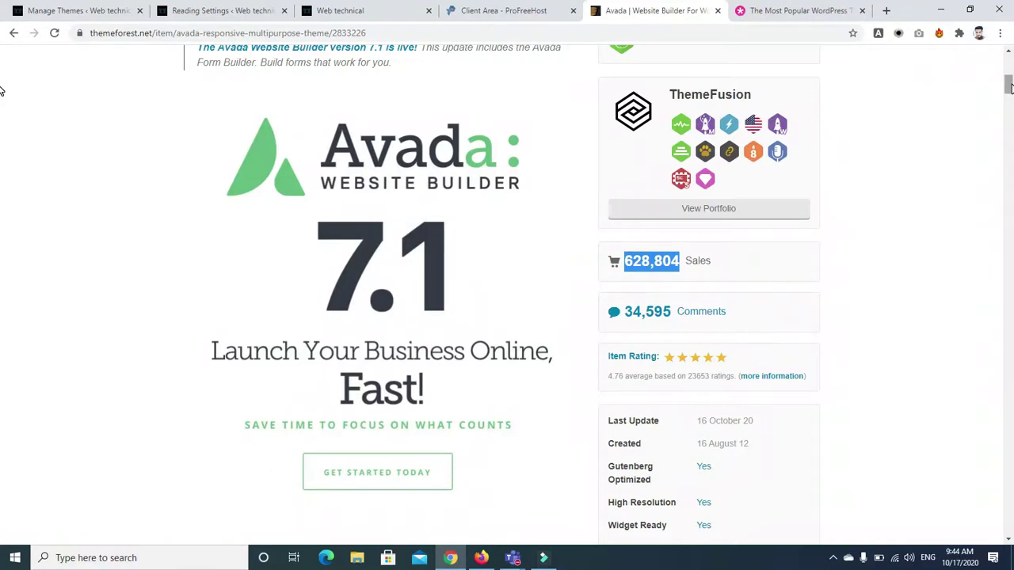
pyautogui.scroll(-1, 2, 91)
pyautogui.scroll(1, 2, 90)
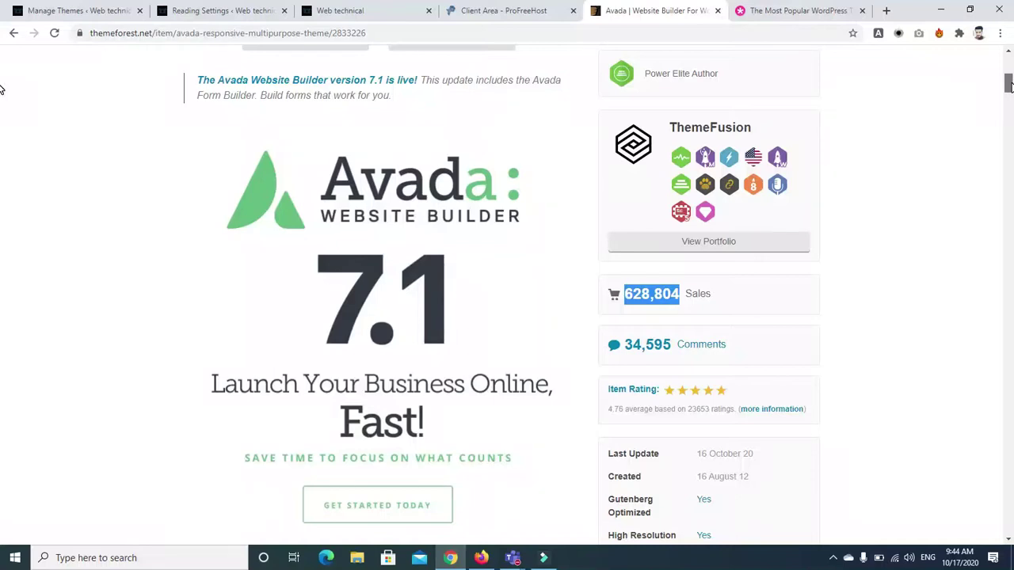
# Examine the Avada feature descriptions, including the form, header and footer builders, WooCommerce integration, flexible columns and design elements.
pyautogui.scroll(-8, 1, 91)
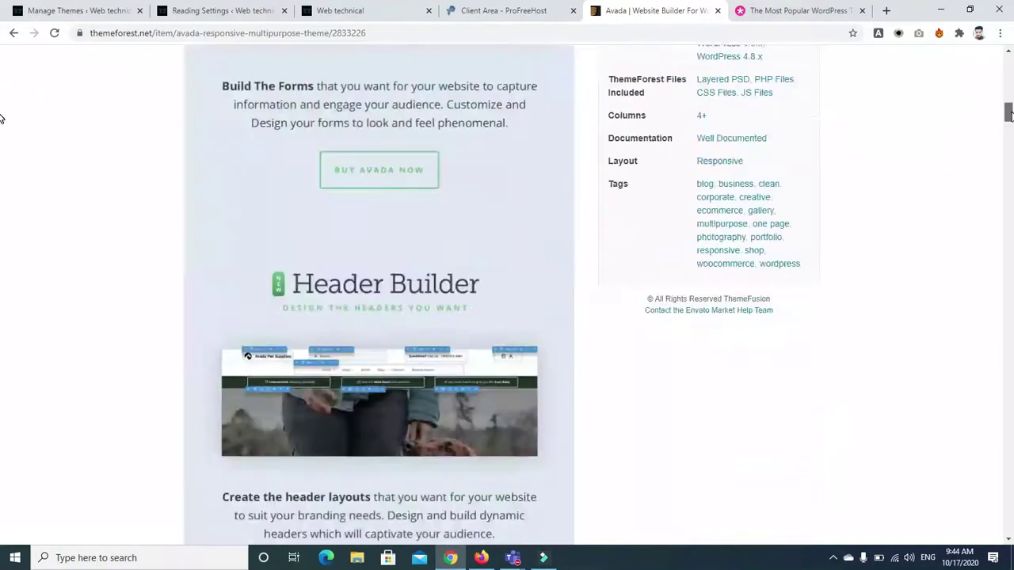
pyautogui.scroll(3, 1, 106)
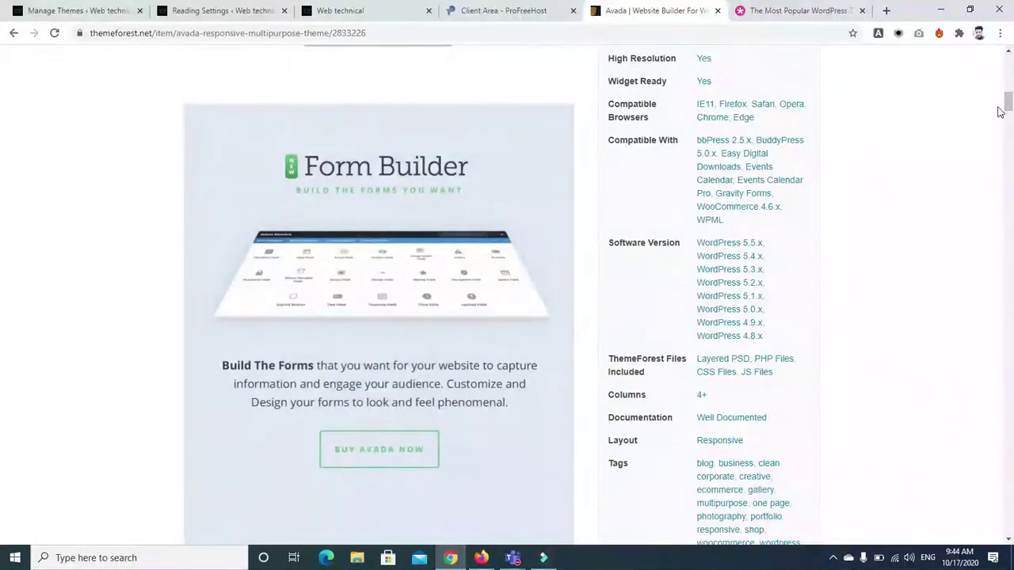
pyautogui.scroll(-10, 1, 108)
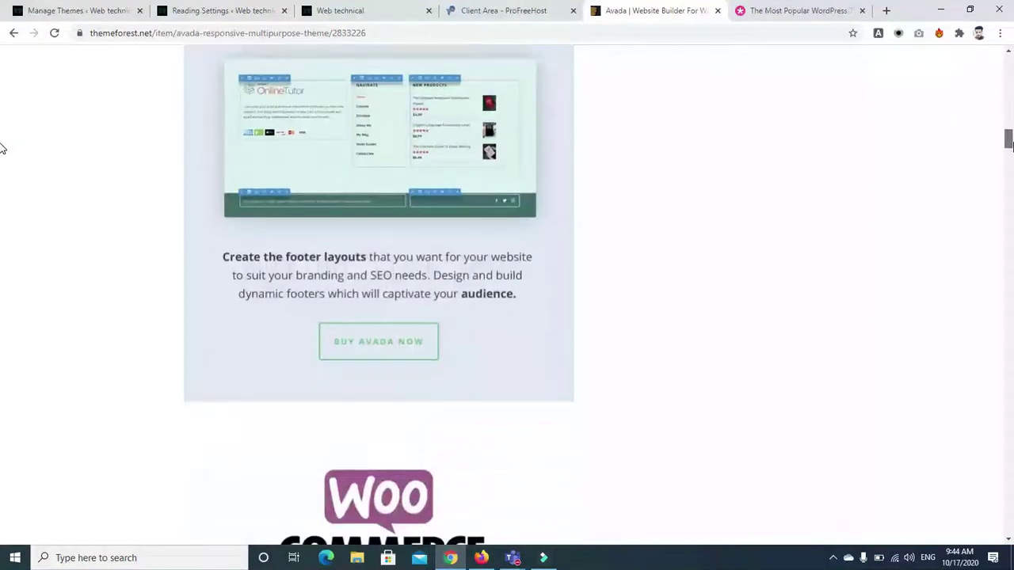
pyautogui.scroll(-10, 1, 148)
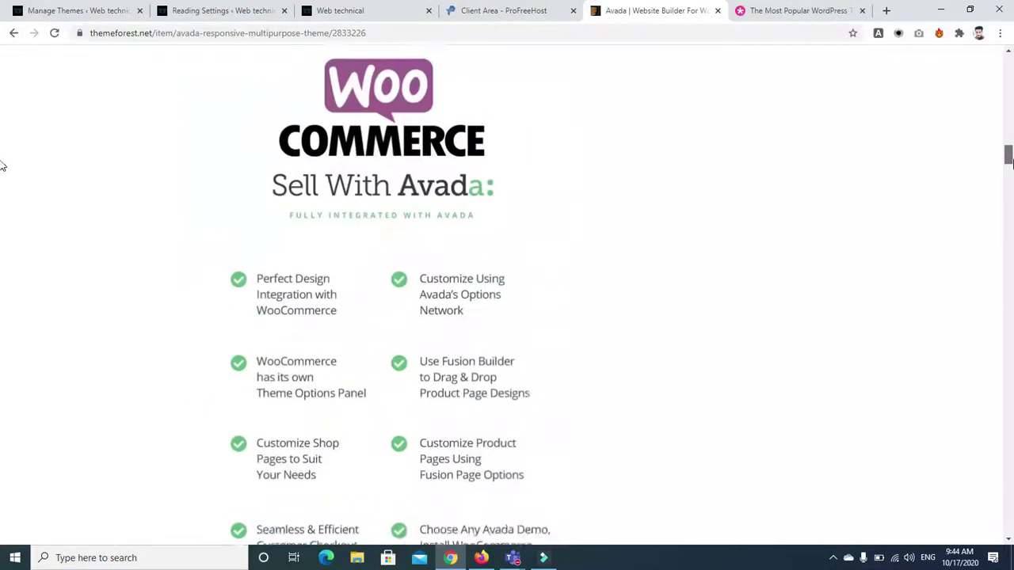
pyautogui.scroll(-10, 1, 177)
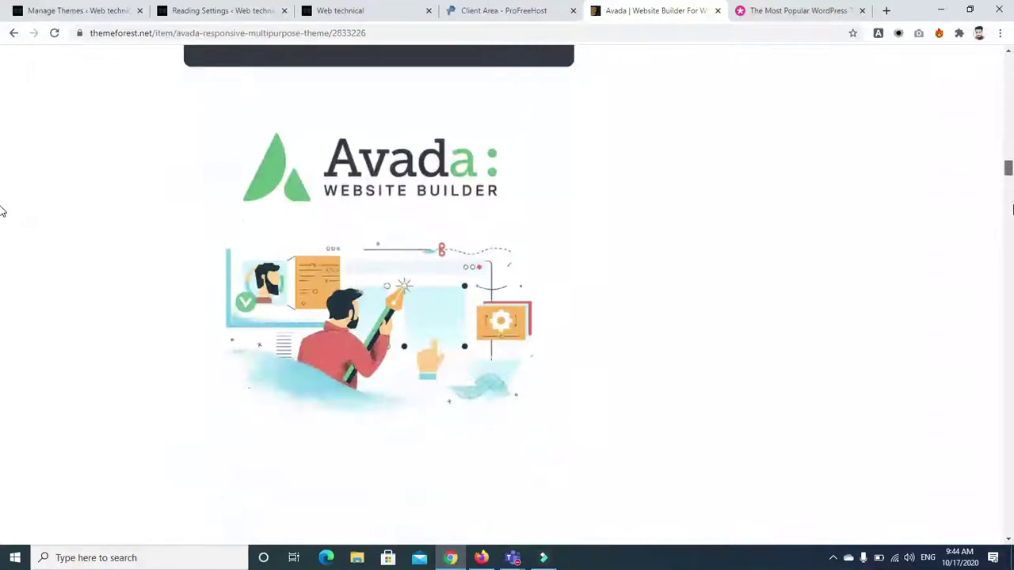
pyautogui.scroll(-7, 1, 220)
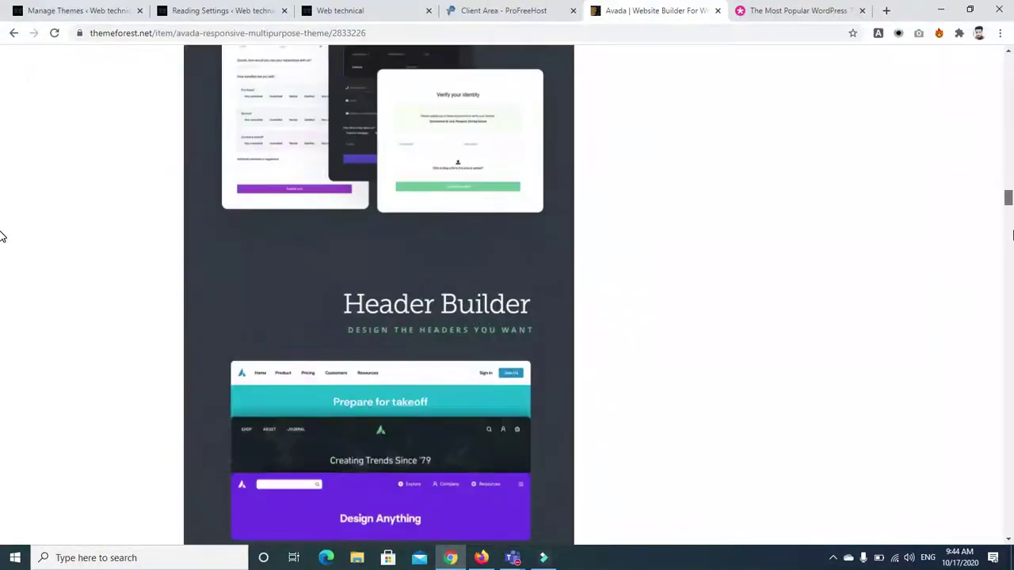
pyautogui.scroll(-5, 2, 236)
pyautogui.scroll(-6, 1, 262)
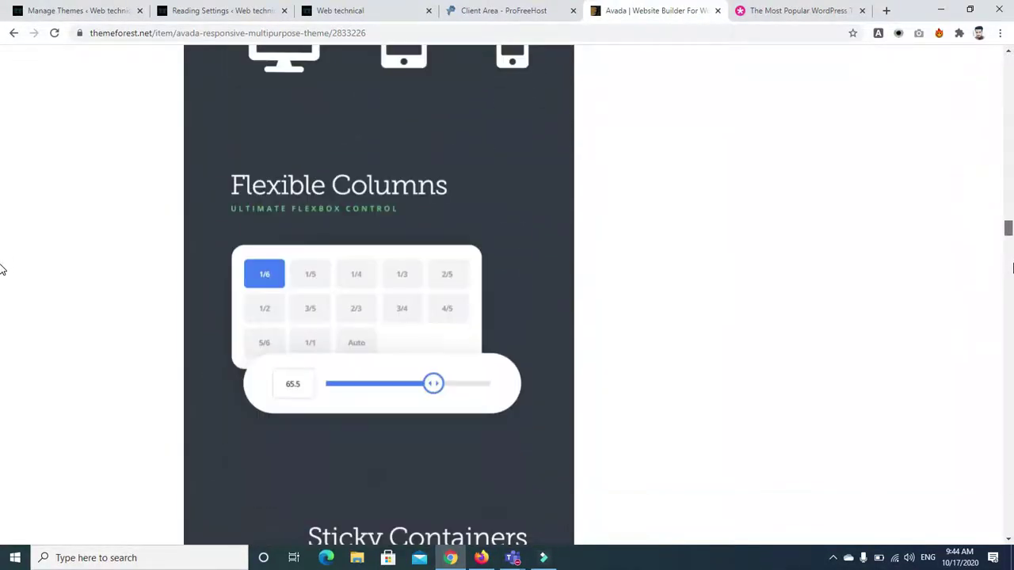
pyautogui.scroll(-10, 2, 275)
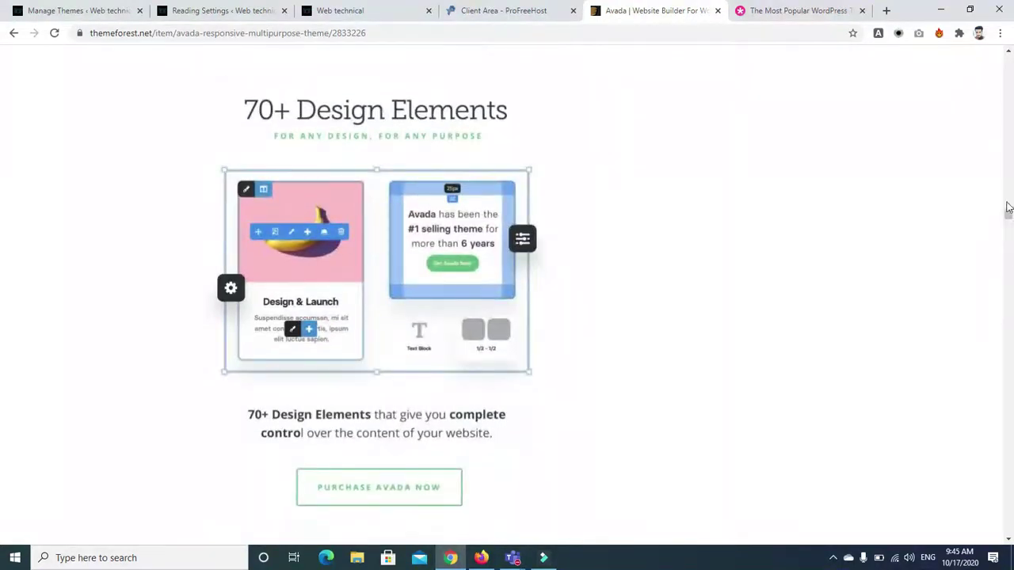
# Return to the beginning of the Avada listing and review its licence price and author details again.
pyautogui.moveTo(1008, 219); pyautogui.dragTo(3, 61)
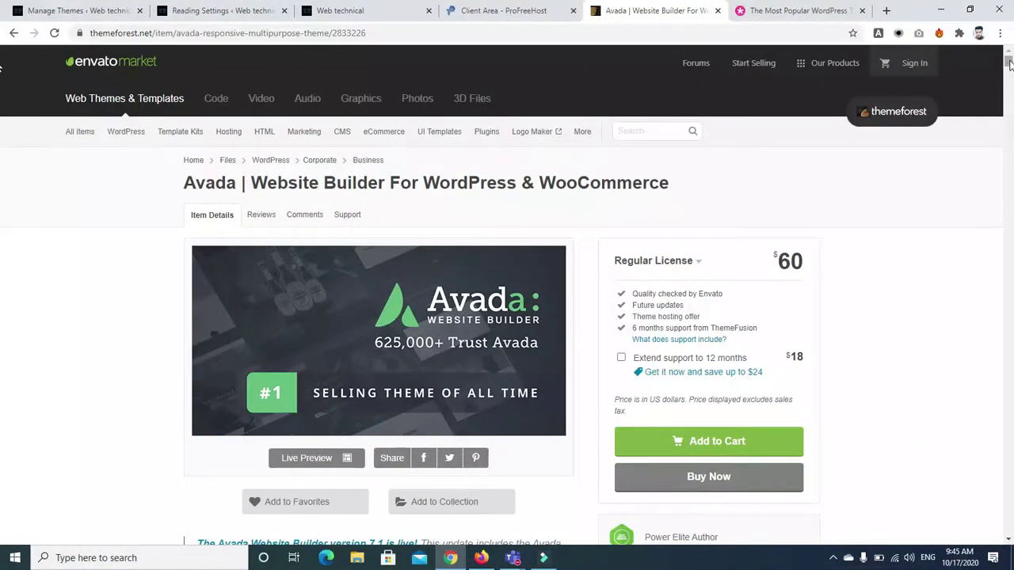
pyautogui.scroll(-5, 745, 351)
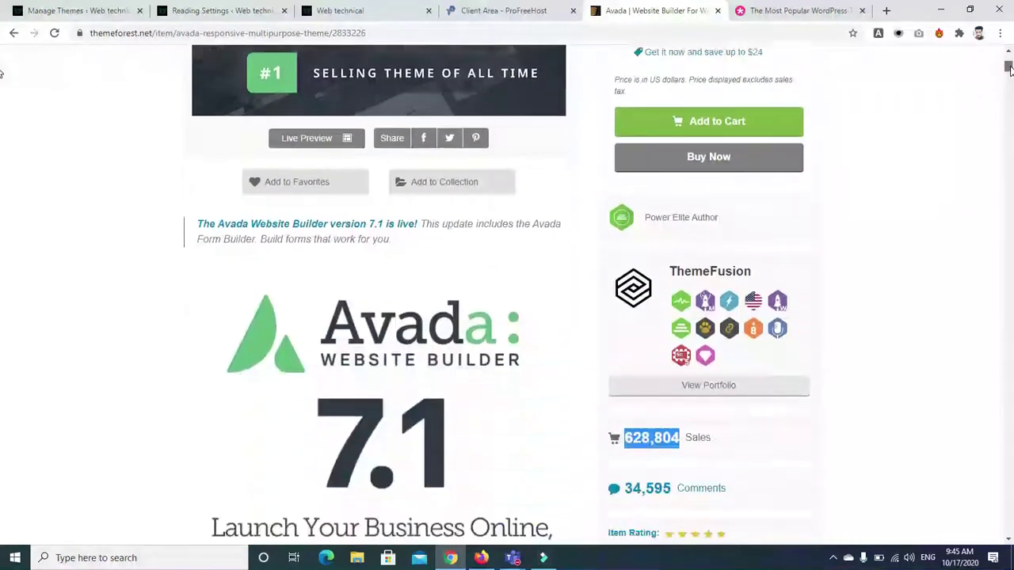
pyautogui.click(710, 391)
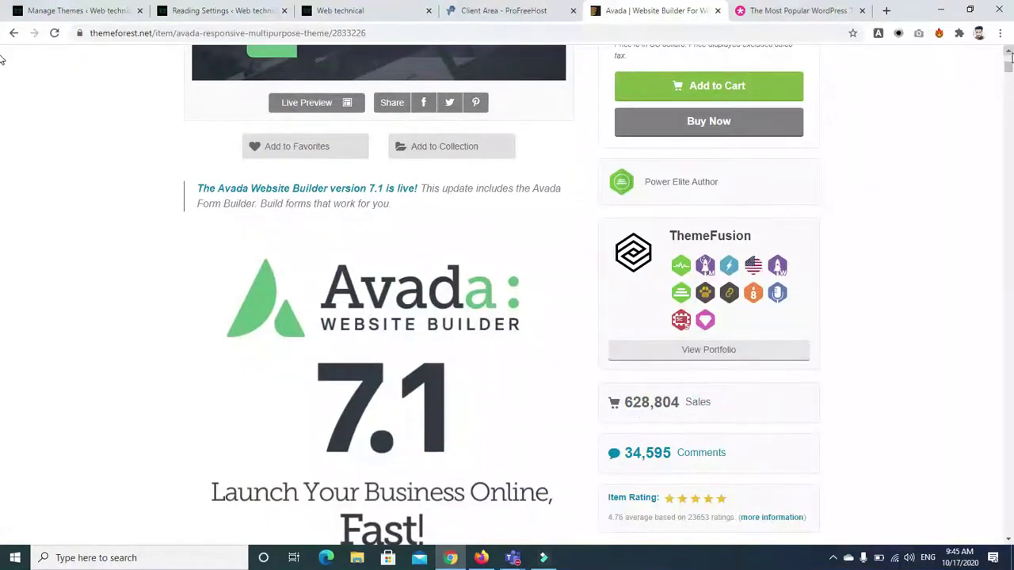
pyautogui.scroll(4, 2, 60)
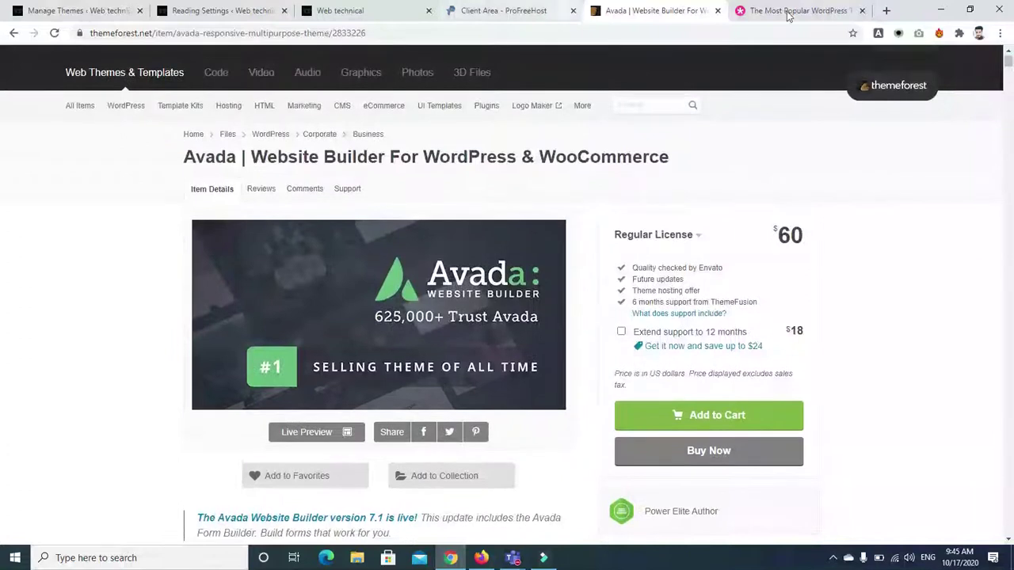
# Go back to the "avada theme" search results and clear the search query.
pyautogui.click(15, 33)
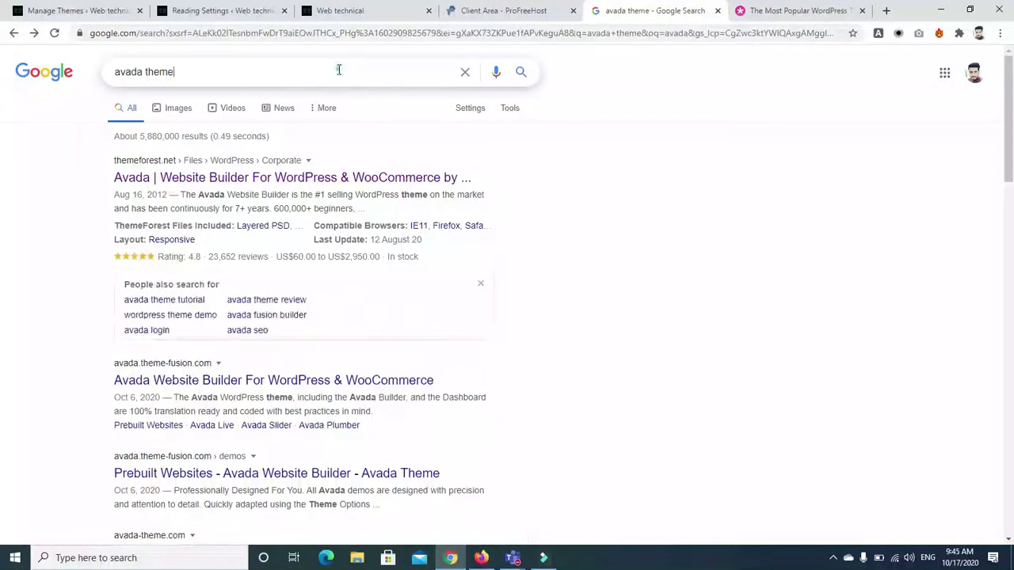
pyautogui.tripleClick(338, 70)
pyautogui.press('BackSpace')
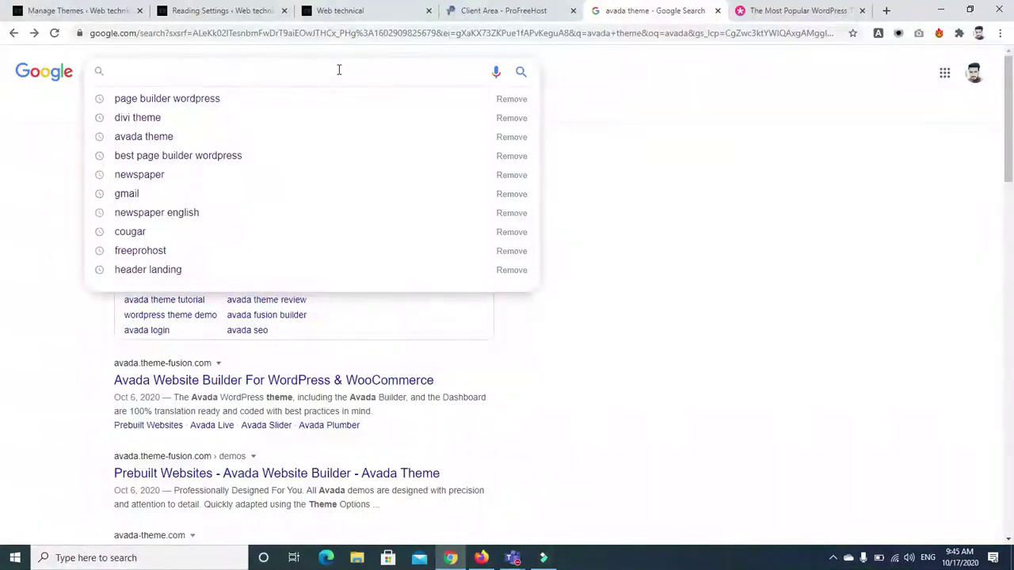
# Switch to the Elegant Themes site, dismiss its notification request and open the Divi product page.
pyautogui.click(800, 11)
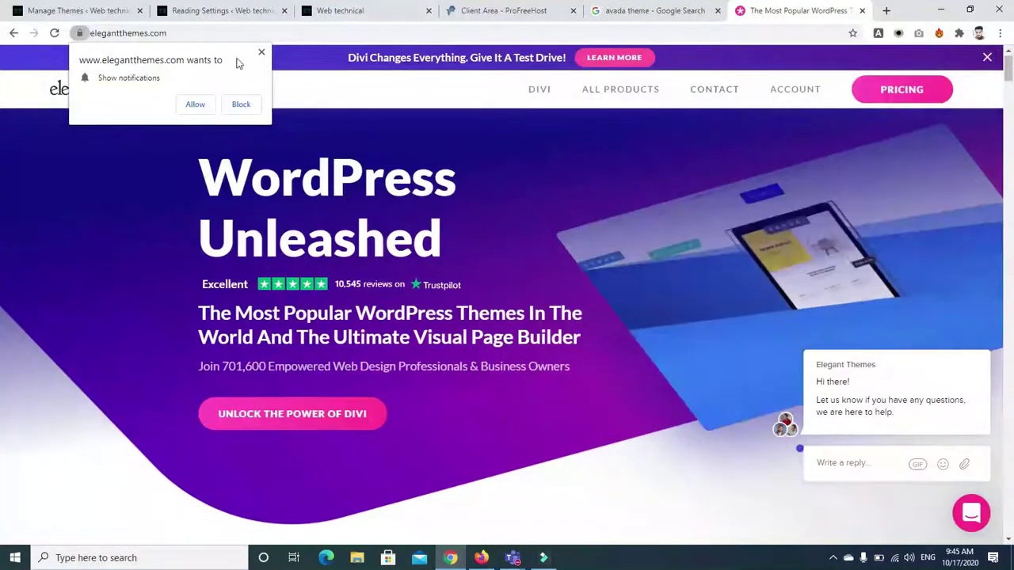
pyautogui.click(260, 55)
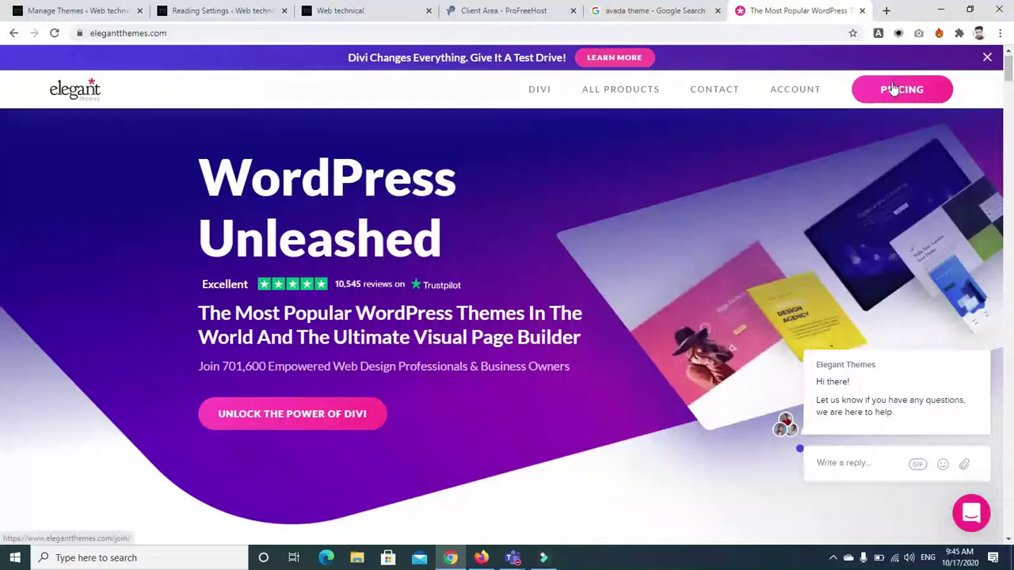
pyautogui.moveTo(590, 91)
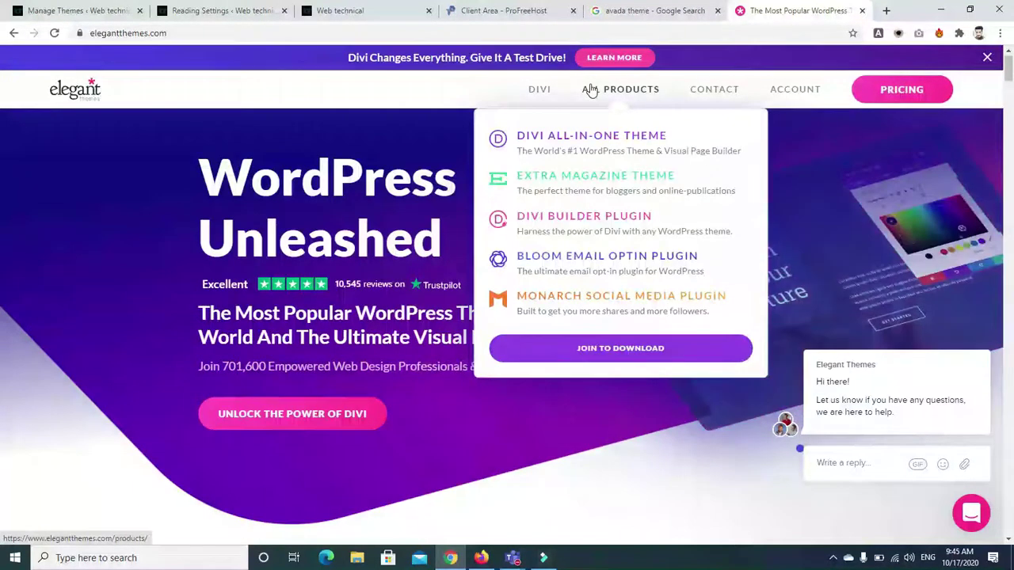
pyautogui.click(602, 217)
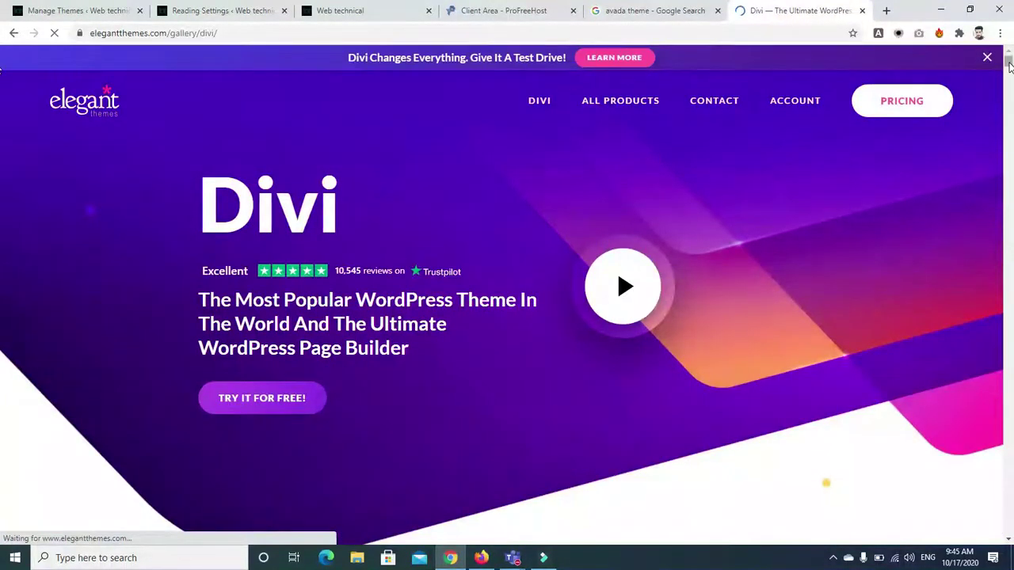
# Examine the Divi page's visual builder features, including WYSIWYG editing, bulk editing, and find and replace styles.
pyautogui.scroll(-10, 1010, 67)
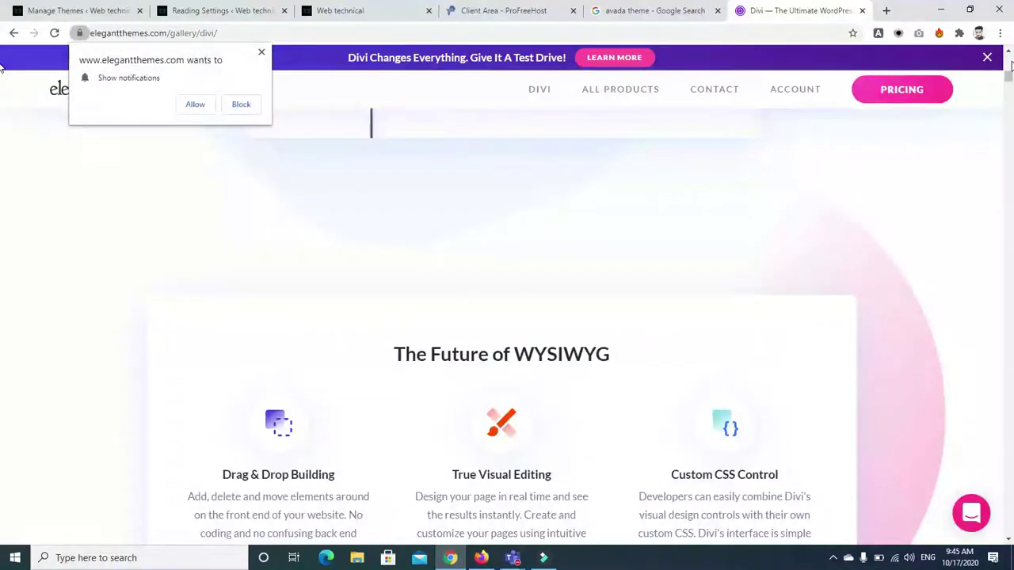
pyautogui.scroll(-5, 1008, 80)
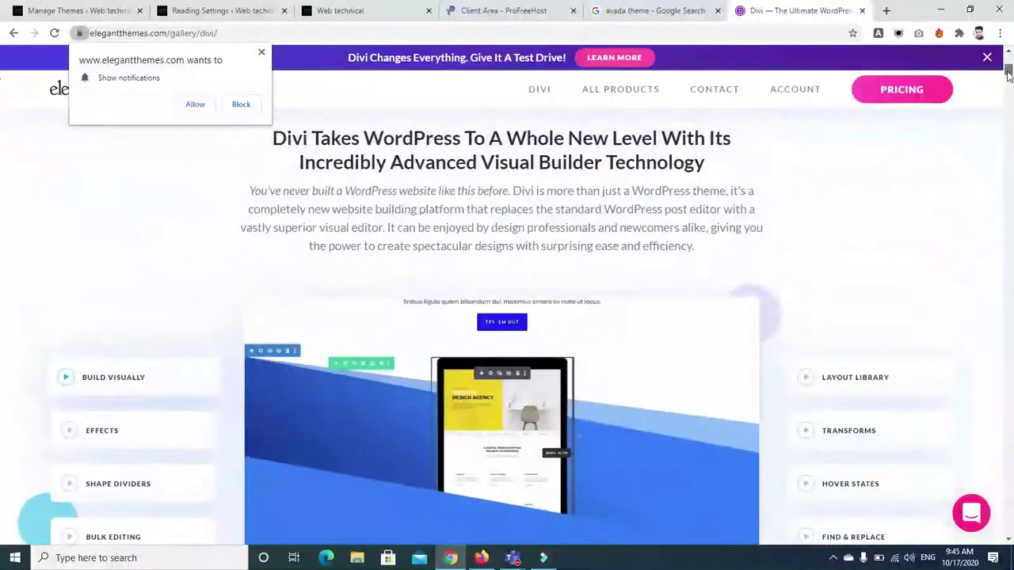
pyautogui.scroll(-8, 1009, 83)
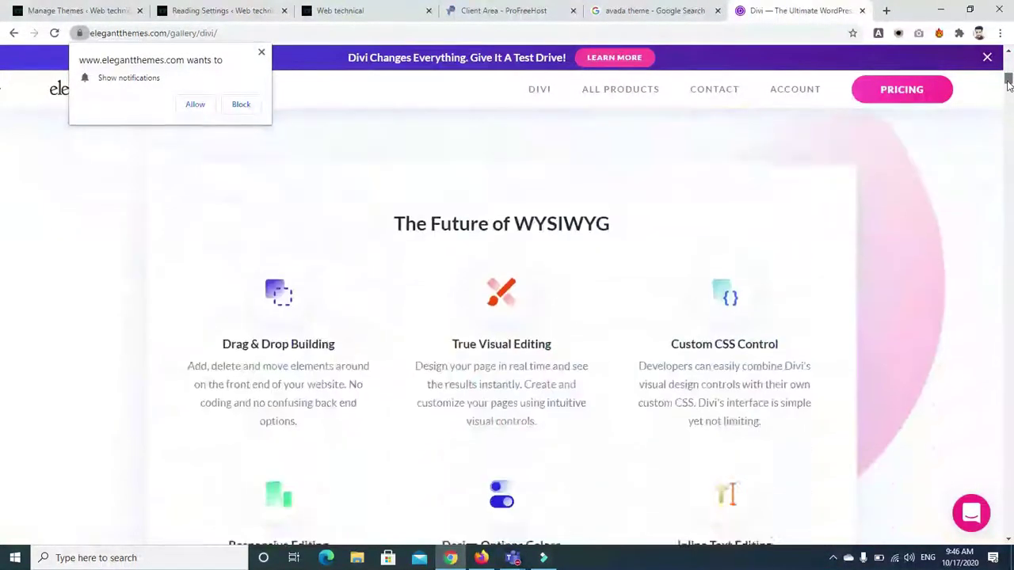
pyautogui.moveTo(1009, 95); pyautogui.dragTo(1009, 136)
pyautogui.moveTo(2, 139); pyautogui.dragTo(2, 241)
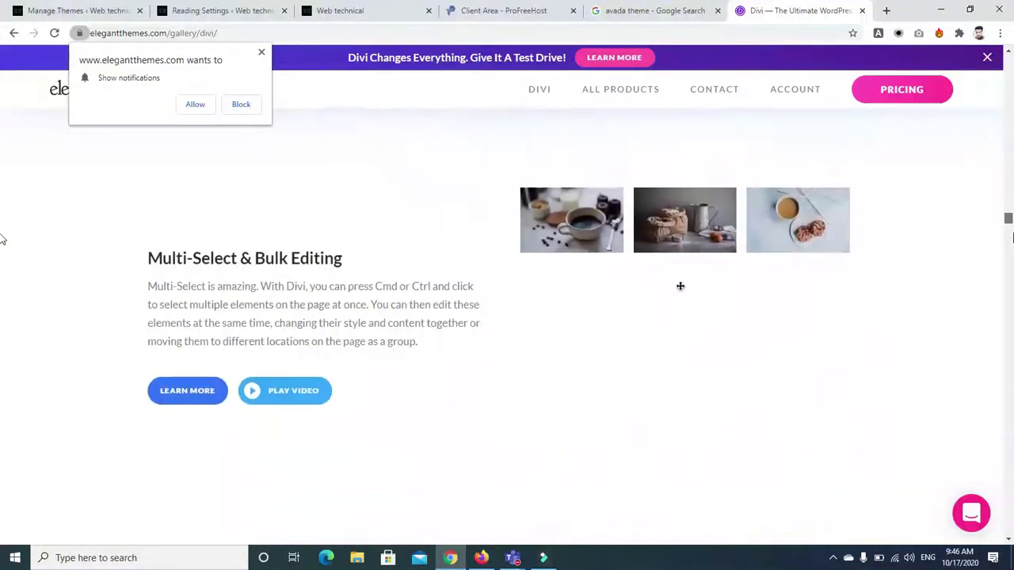
pyautogui.scroll(-5, 1, 239)
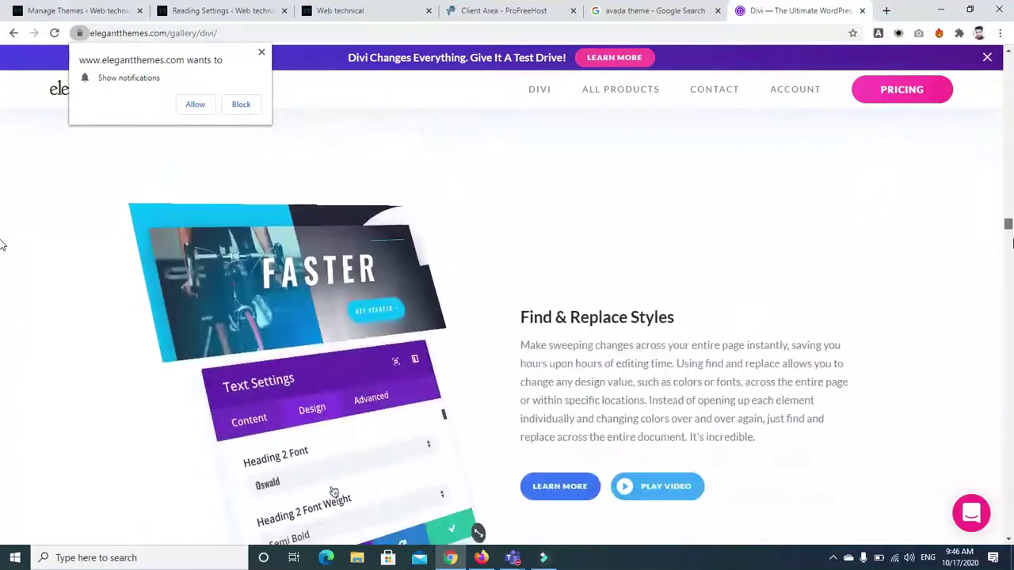
# Examine the Divi page's styling and workflow features, including copy and paste styles, media uploading, element styling, and filterable settings.
pyautogui.scroll(-8, 1, 245)
pyautogui.scroll(4, 2, 250)
pyautogui.scroll(-10, 1, 254)
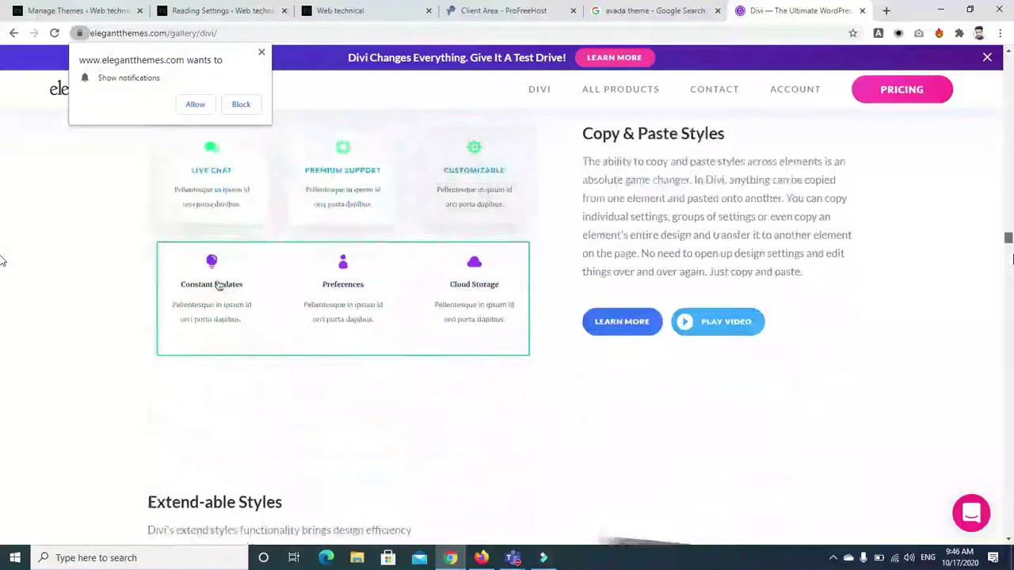
pyautogui.scroll(-10, 1, 269)
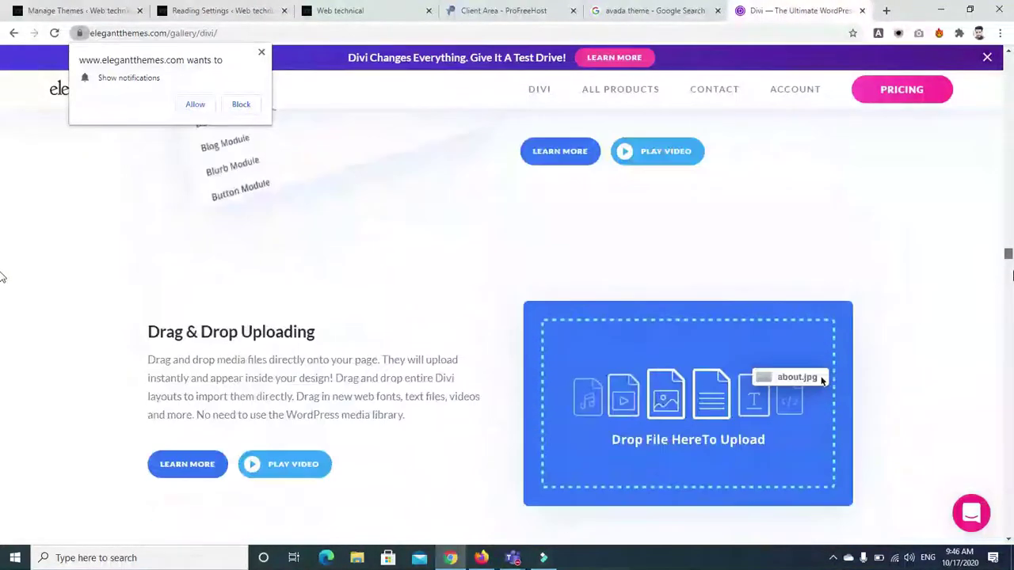
pyautogui.scroll(-10, 1, 277)
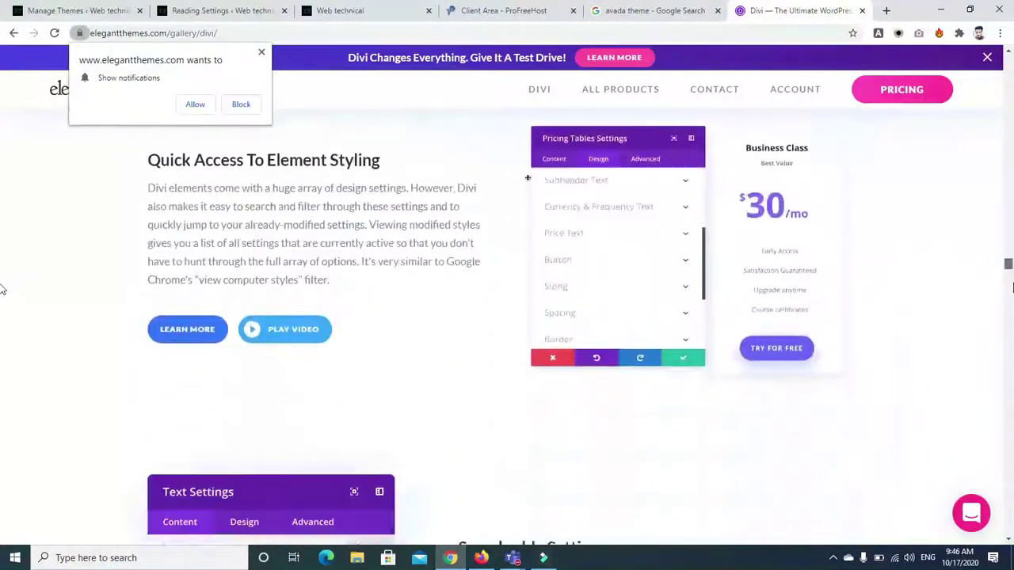
pyautogui.scroll(-5, 2, 293)
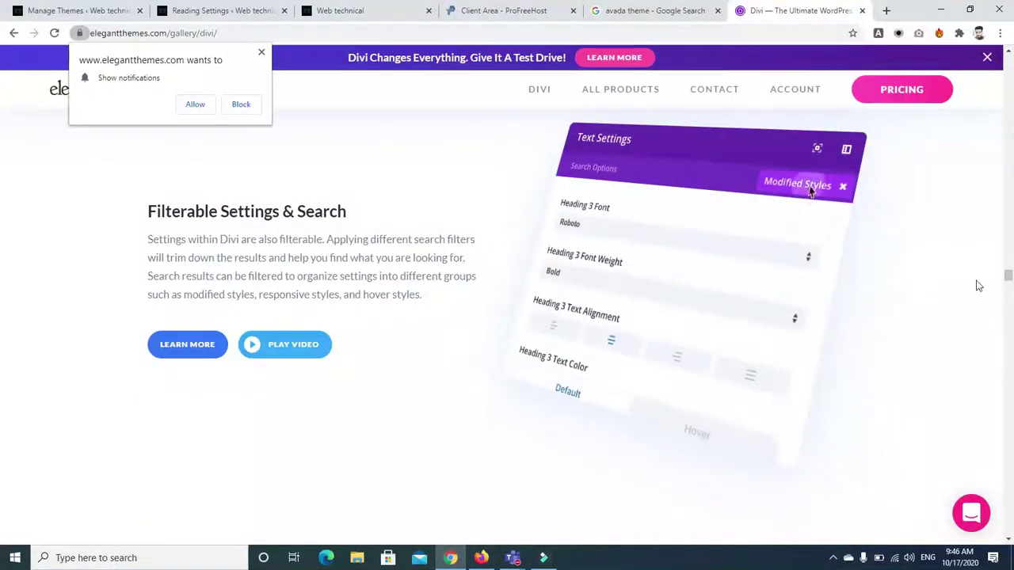
pyautogui.scroll(-5, 1009, 277)
# Examine Divi's marketing features, highlighting the email opt-in provider support section and continuing to built-in split-testing.
pyautogui.moveTo(1009, 287); pyautogui.dragTo(1009, 293)
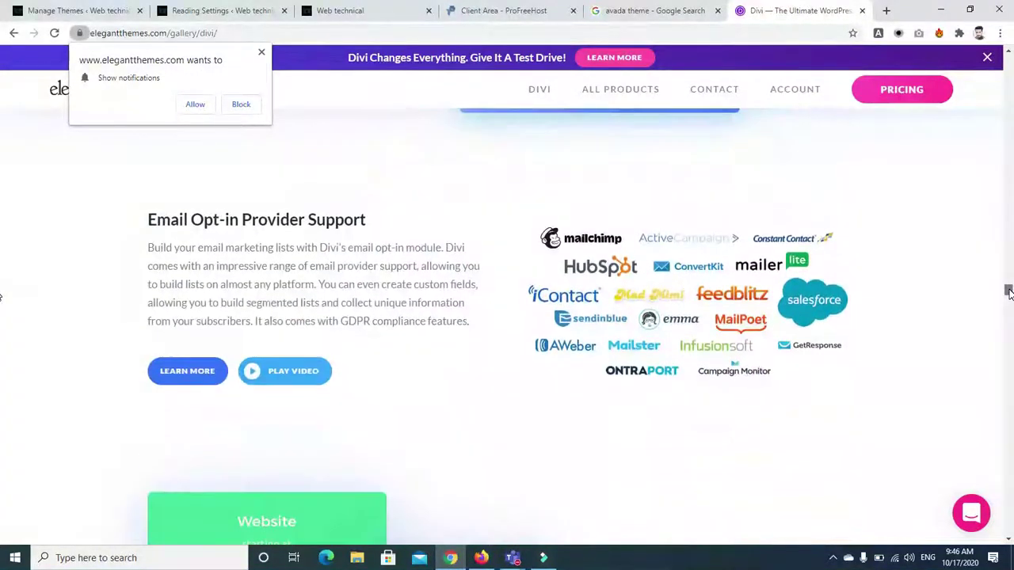
pyautogui.moveTo(451, 196); pyautogui.dragTo(715, 300)
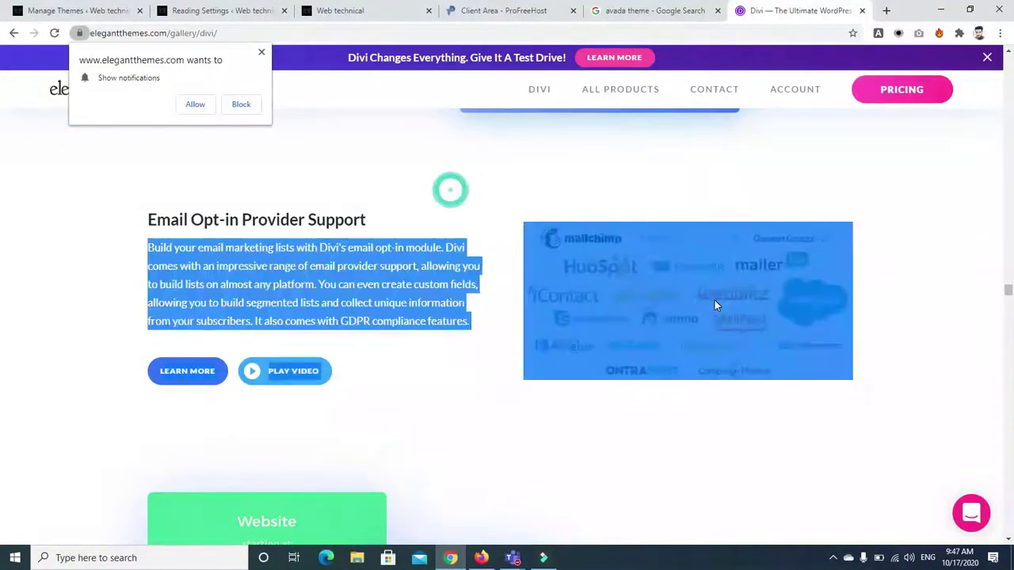
pyautogui.click(802, 408)
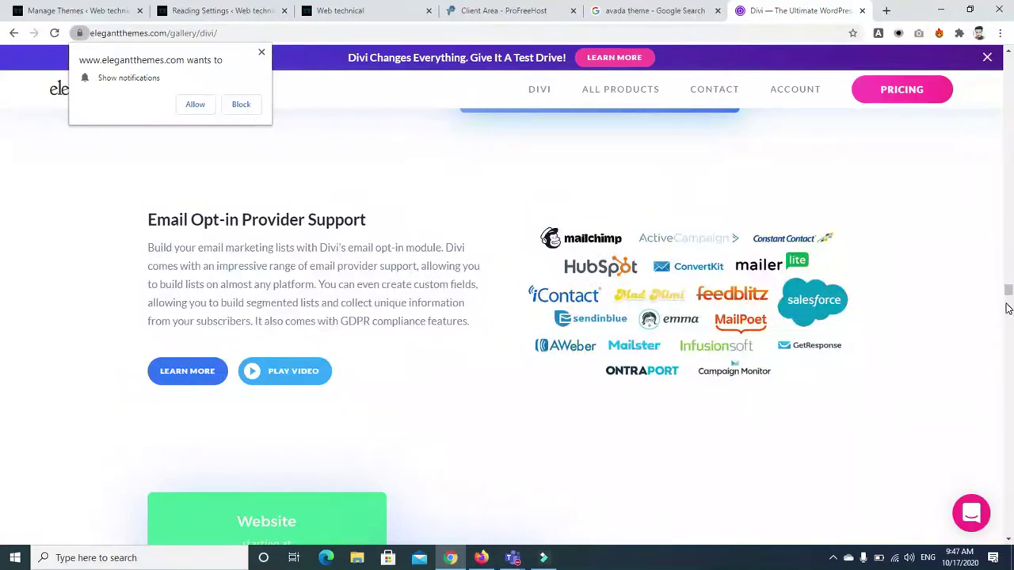
pyautogui.moveTo(1009, 293); pyautogui.dragTo(1009, 313)
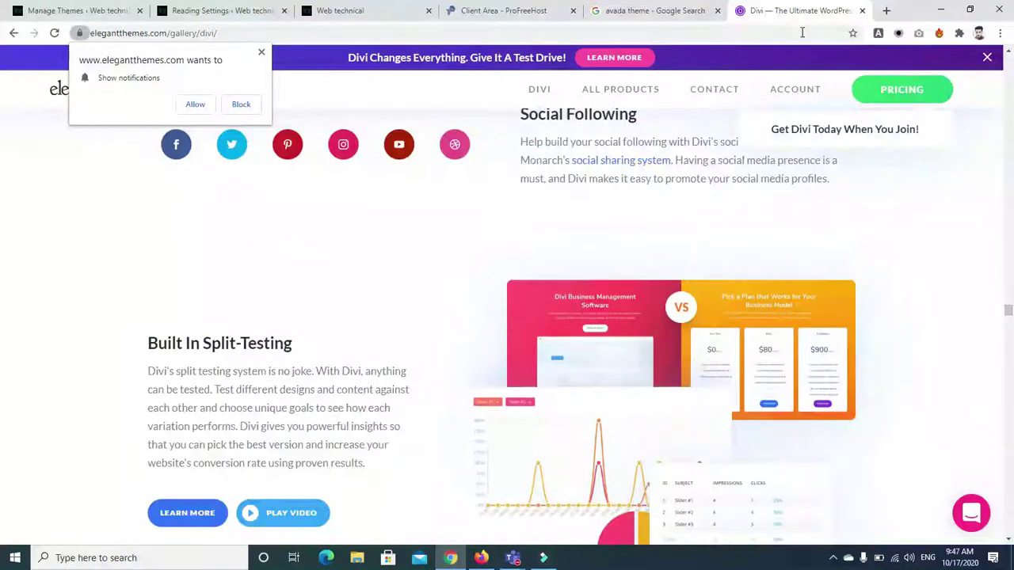
# Close the Divi product page, the "avada theme" search results and the ProFreeHost client area.
pyautogui.click(863, 11)
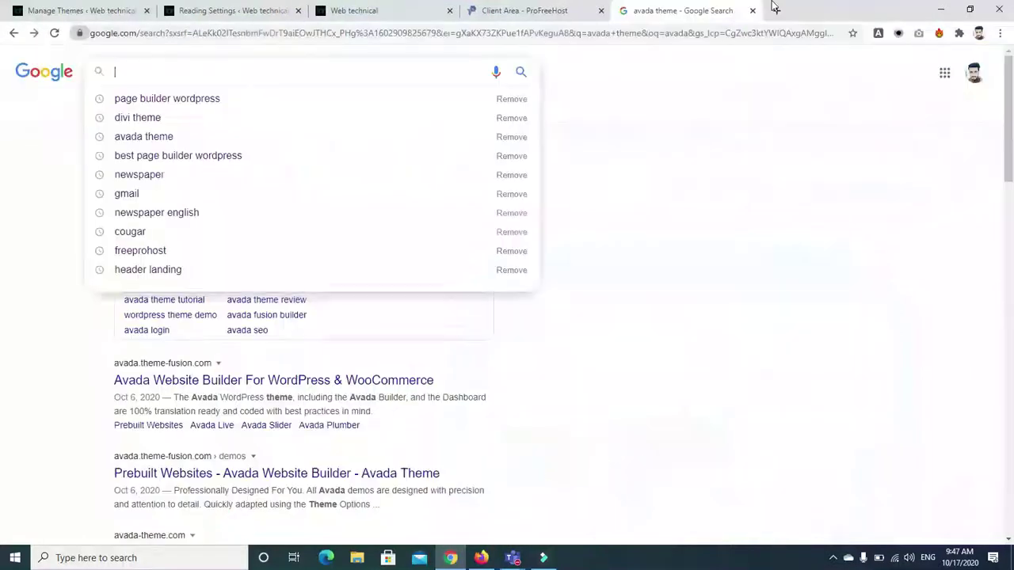
pyautogui.click(723, 78)
pyautogui.click(752, 10)
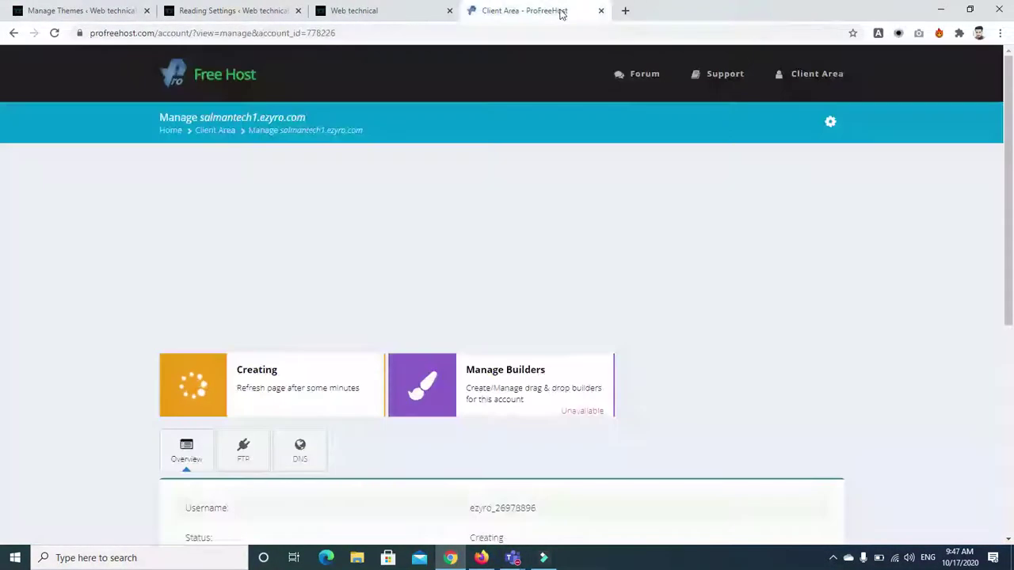
pyautogui.click(600, 10)
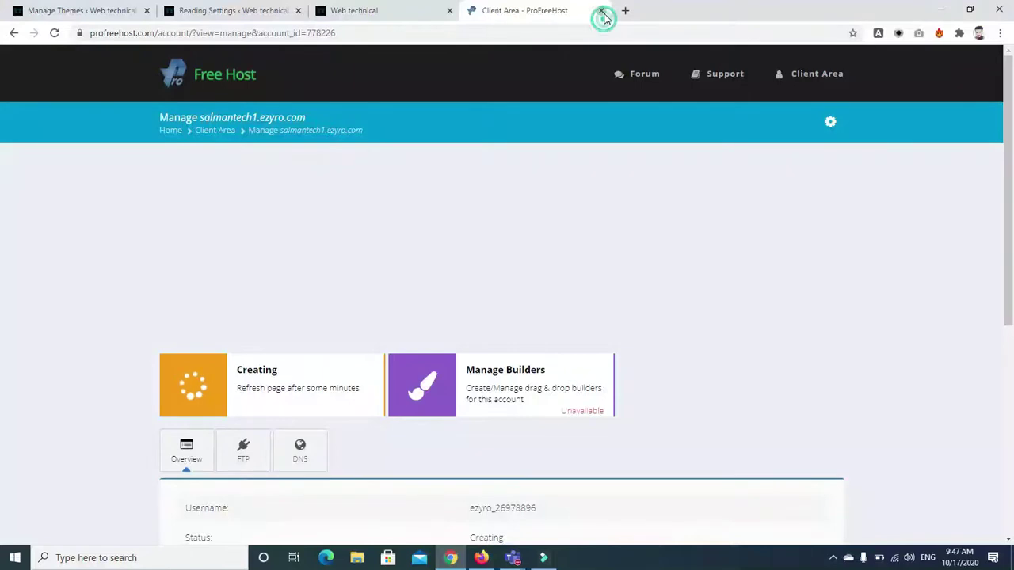
# Return to the WordPress Reading Settings page, reload it and open the installed plugins list.
pyautogui.click(235, 14)
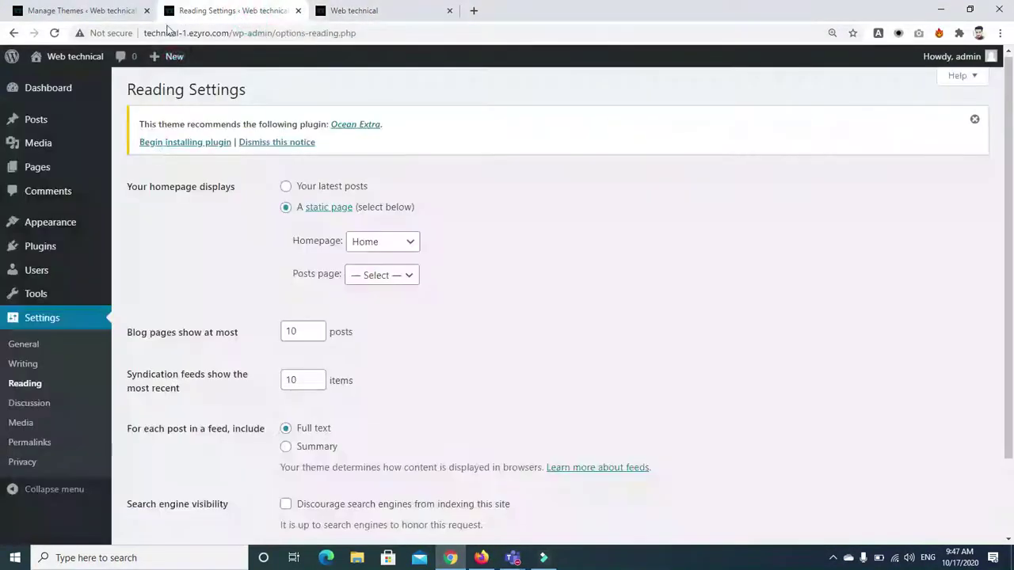
pyautogui.click(55, 34)
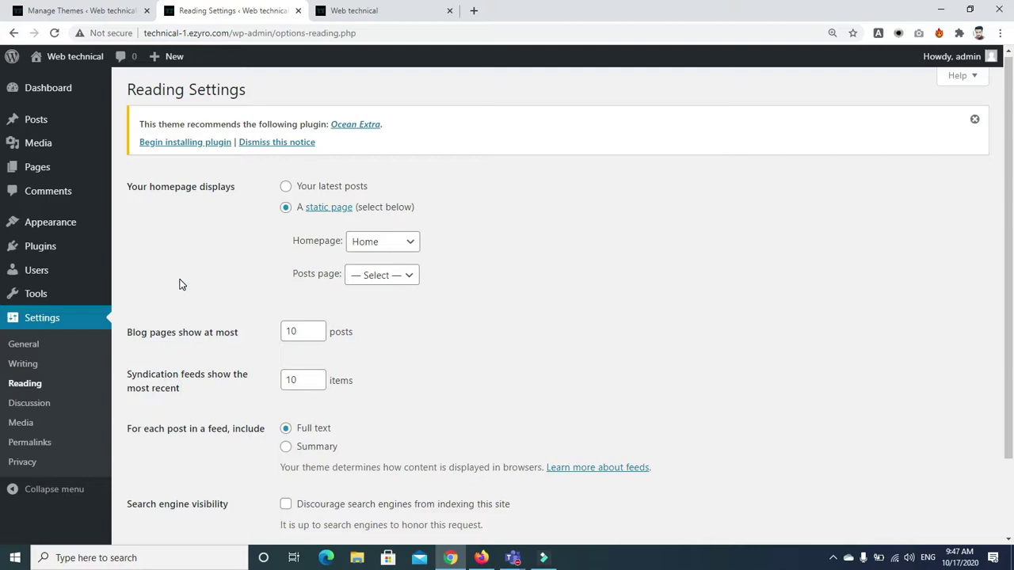
pyautogui.click(38, 248)
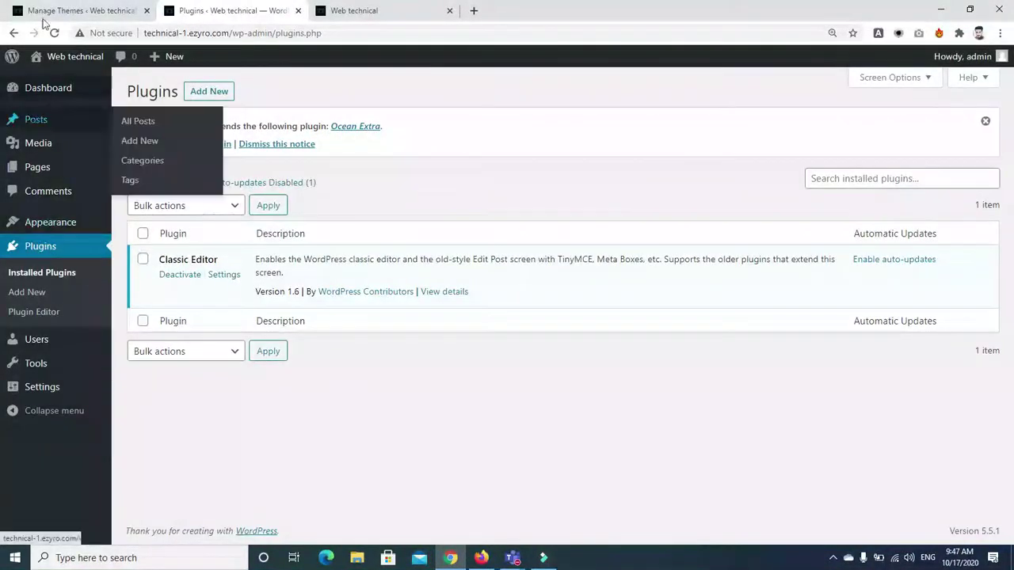
# Open the Web technical site's front page in a new tab, close the Manage Themes page and view the front page.
pyautogui.rightClick(74, 57)
pyautogui.click(87, 64)
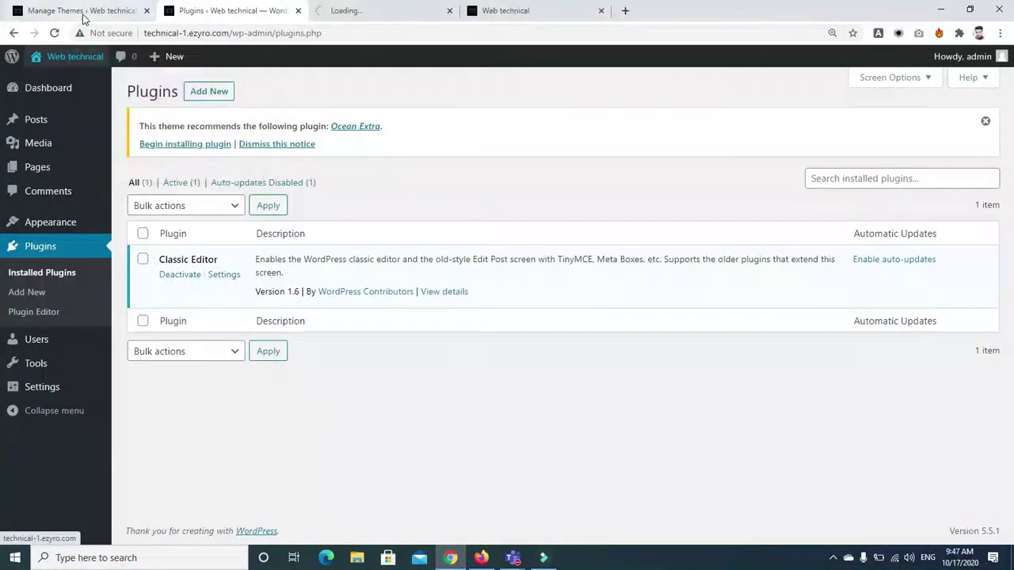
pyautogui.click(83, 13)
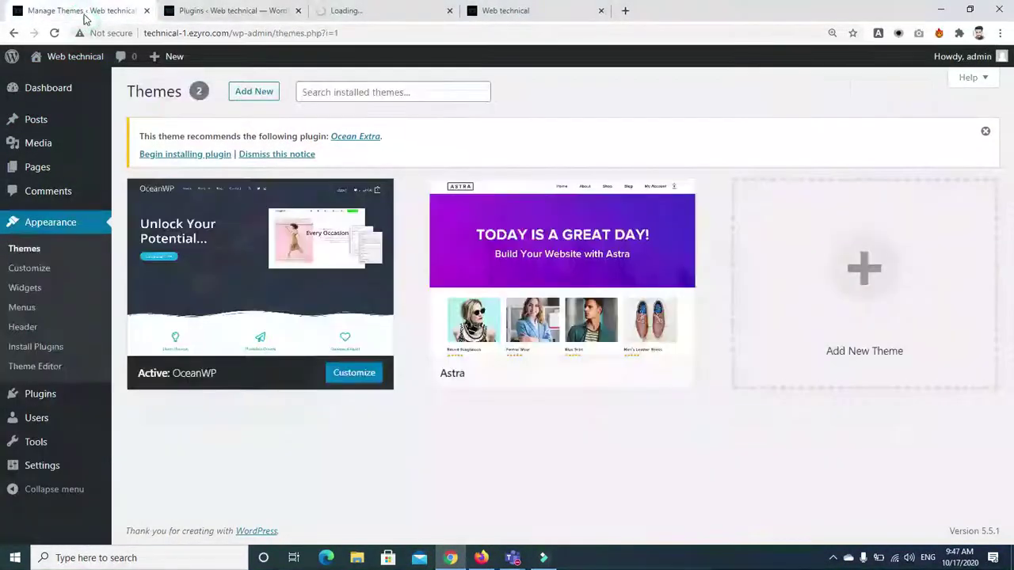
pyautogui.click(250, 12)
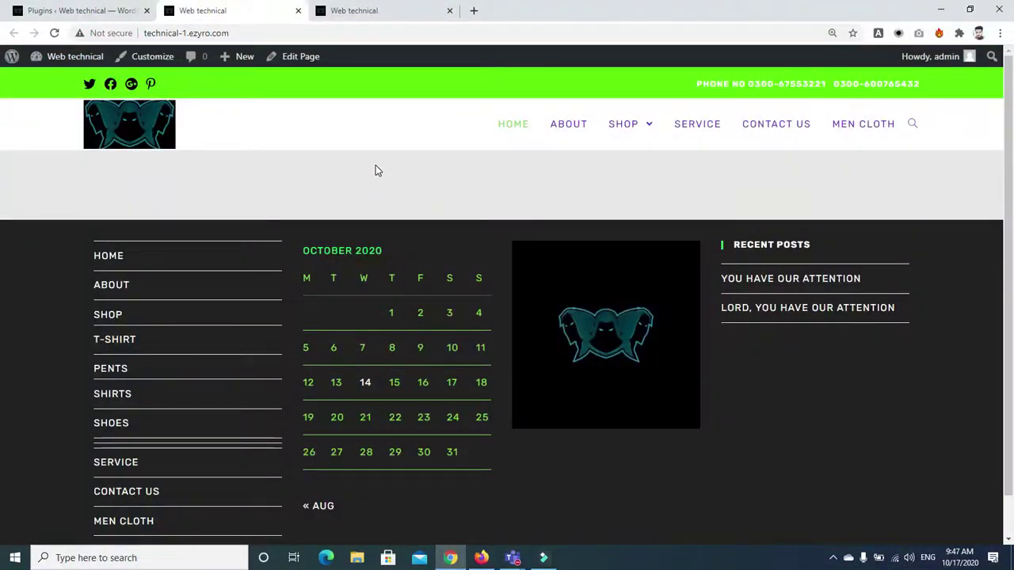
# Open Google in a new tab and search for "color scheme".
pyautogui.click(474, 10)
pyautogui.write('google.com')
pyautogui.press('Return')
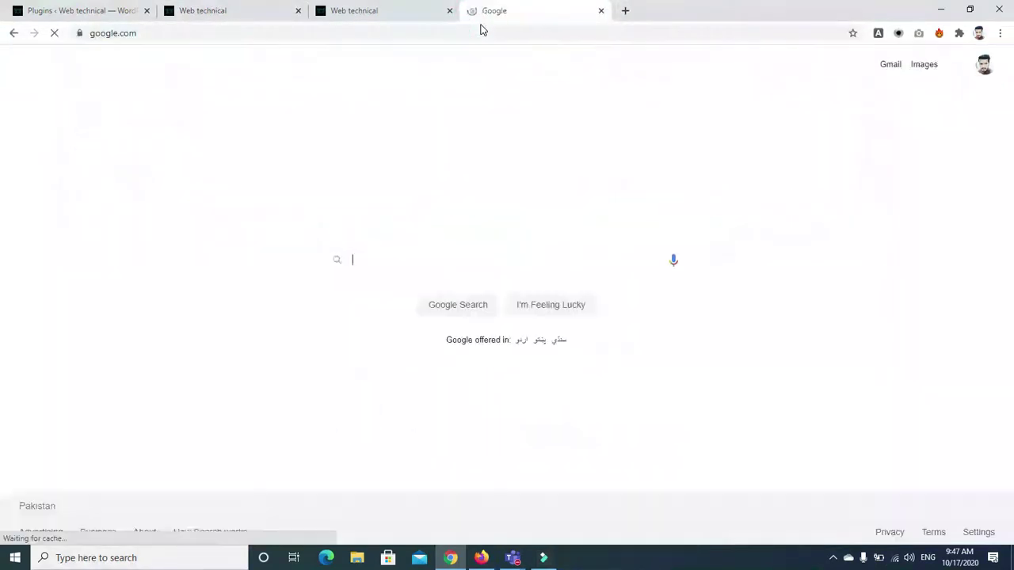
pyautogui.write('c')
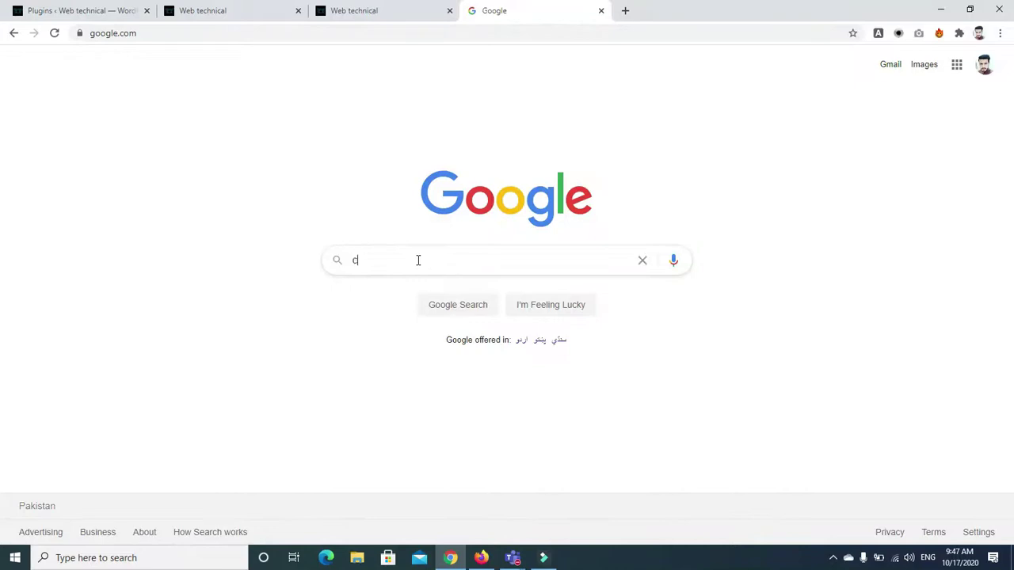
pyautogui.write('olor schee')
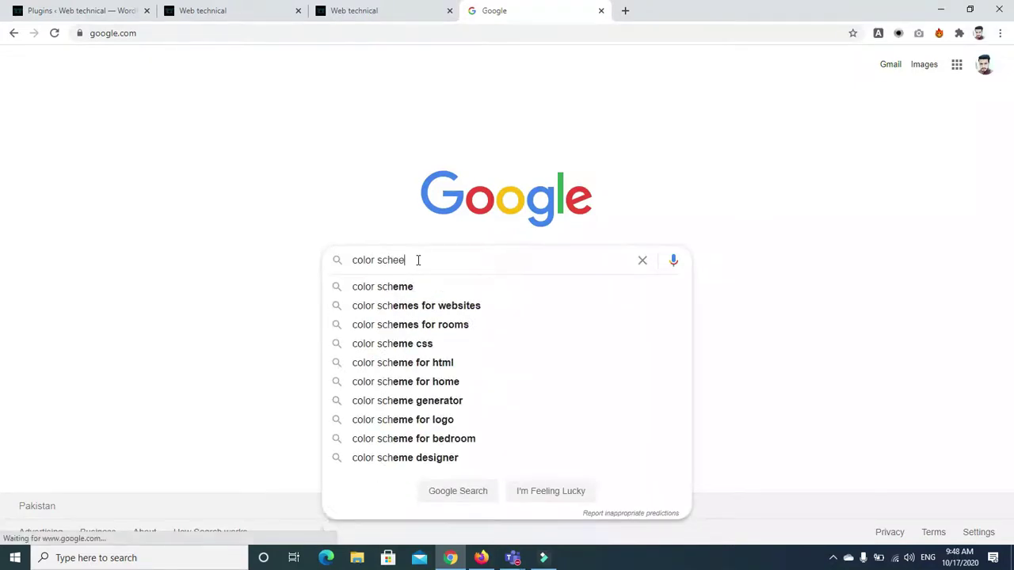
pyautogui.press('BackSpace')
pyautogui.write('me')
pyautogui.press('Return')
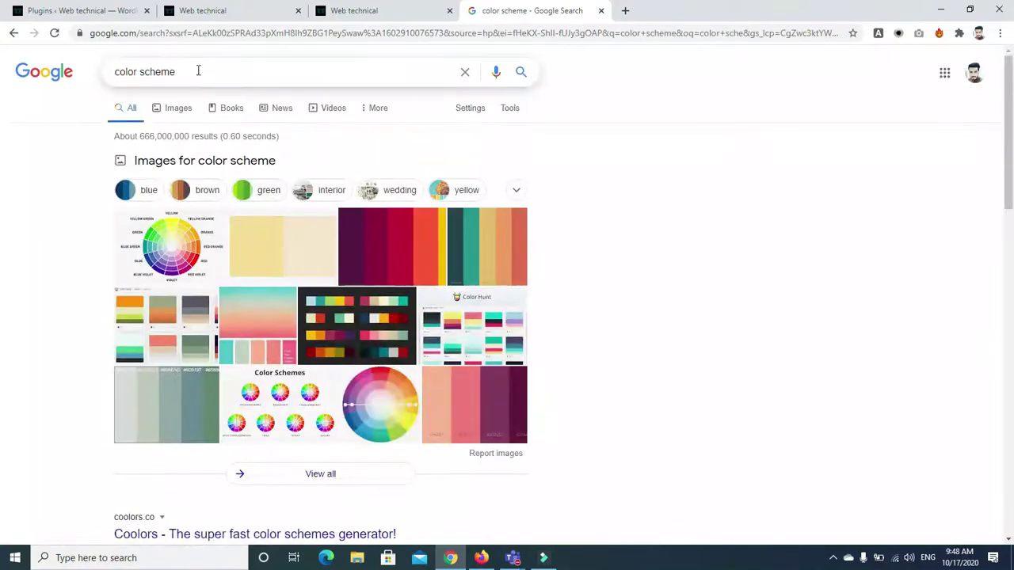
# Refine the Google search to "web color scheme".
pyautogui.click(117, 71)
pyautogui.write('web')
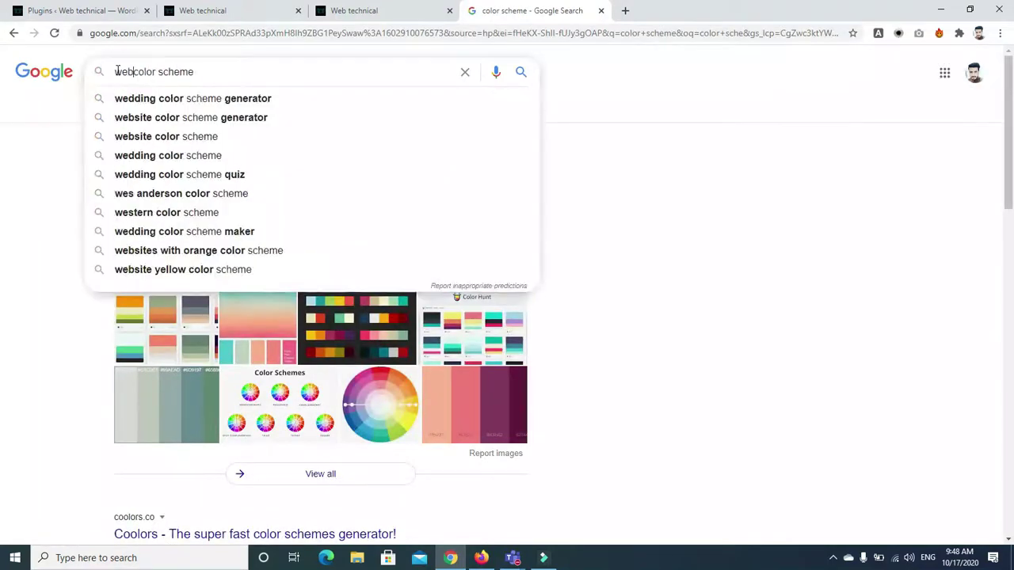
pyautogui.press('Return')
# Open the Visme article "50 Gorgeous Color Schemes From Stunning Websites" in a new tab and switch to it.
pyautogui.rightClick(244, 180)
pyautogui.click(277, 193)
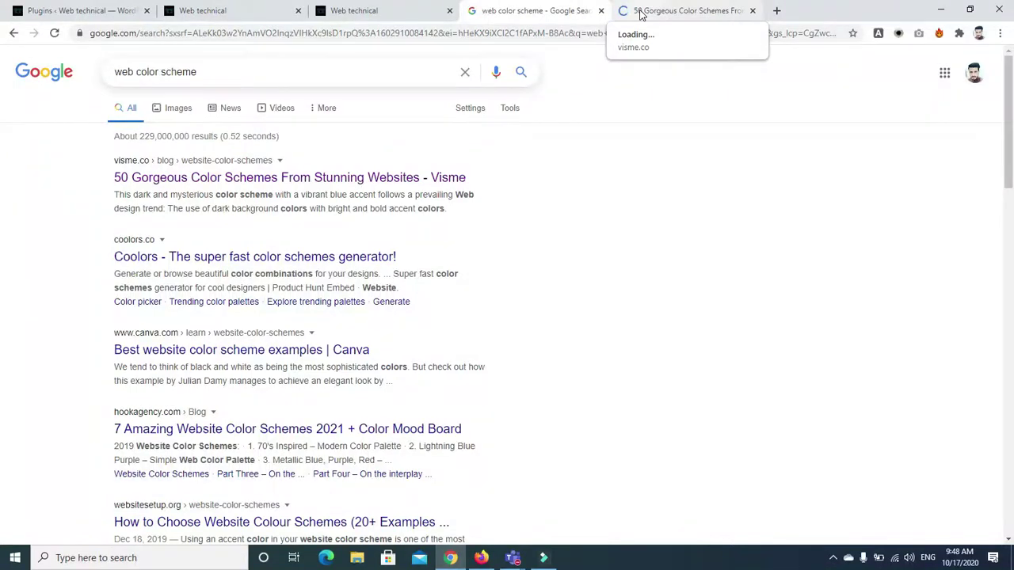
pyautogui.click(641, 14)
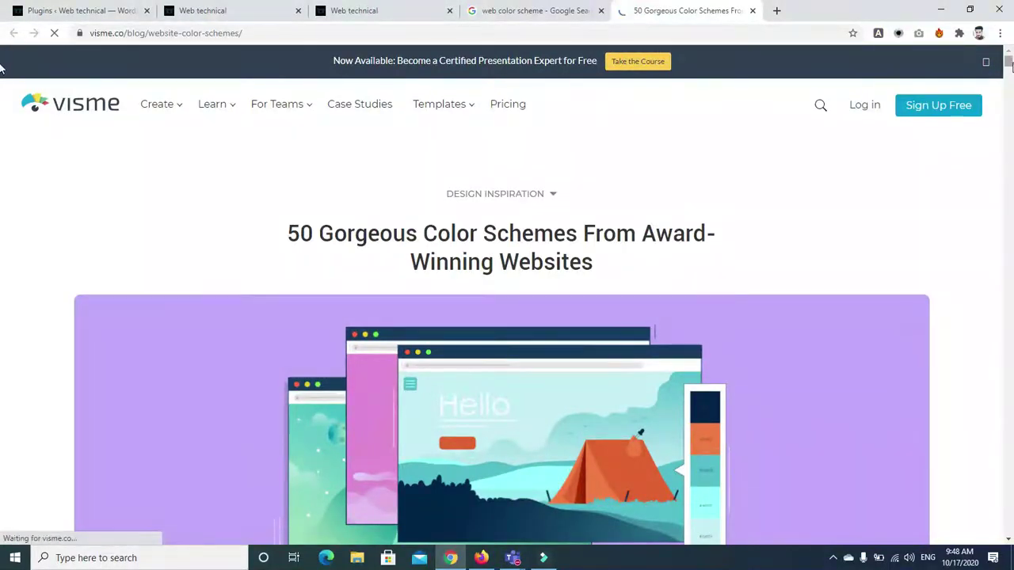
# Examine the Visme article's example website palettes, from its introduction through "Striking and Simple", for color scheme inspiration.
pyautogui.scroll(-15, 1, 70)
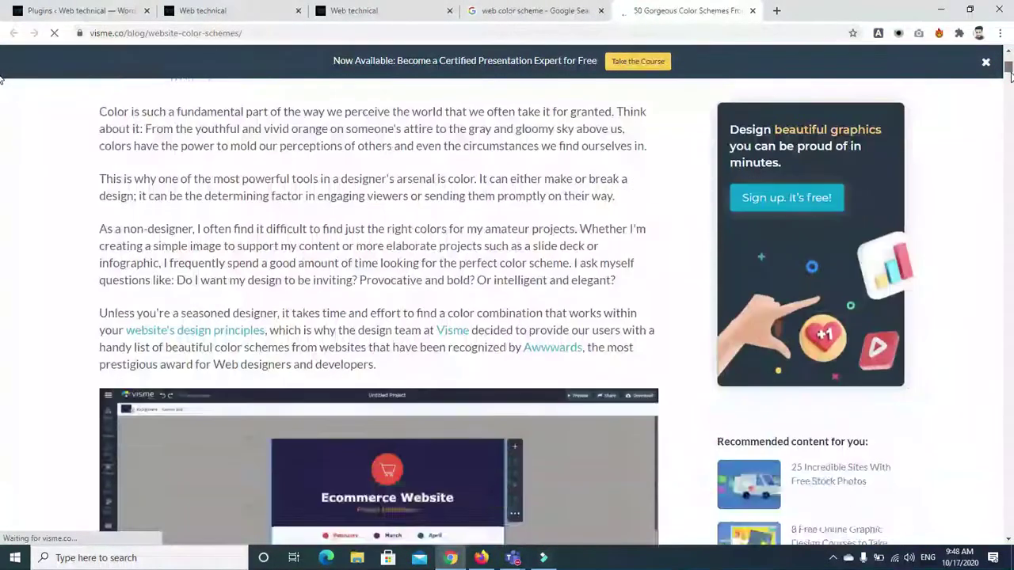
pyautogui.scroll(3, 2, 82)
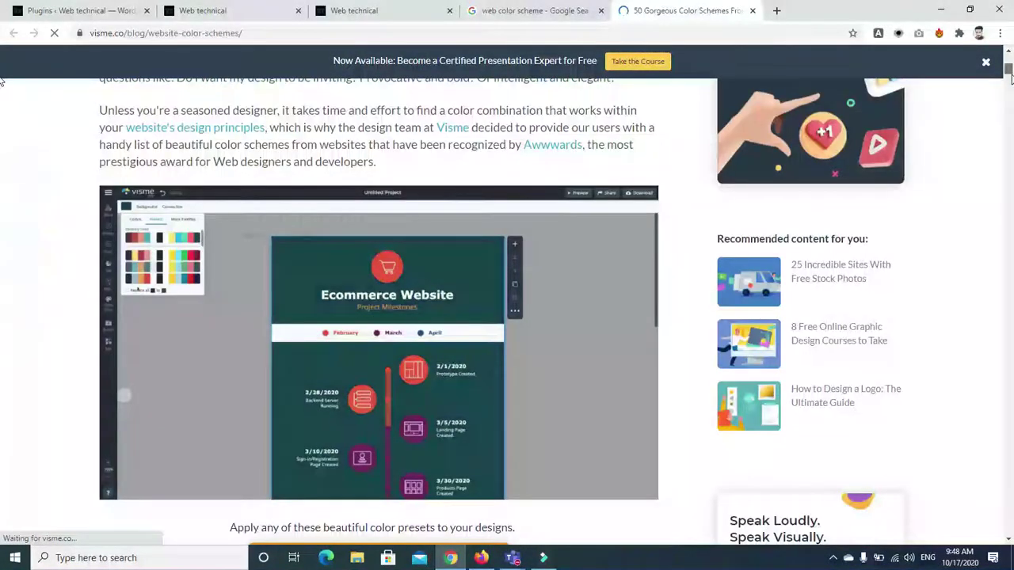
pyautogui.scroll(-9, 1, 81)
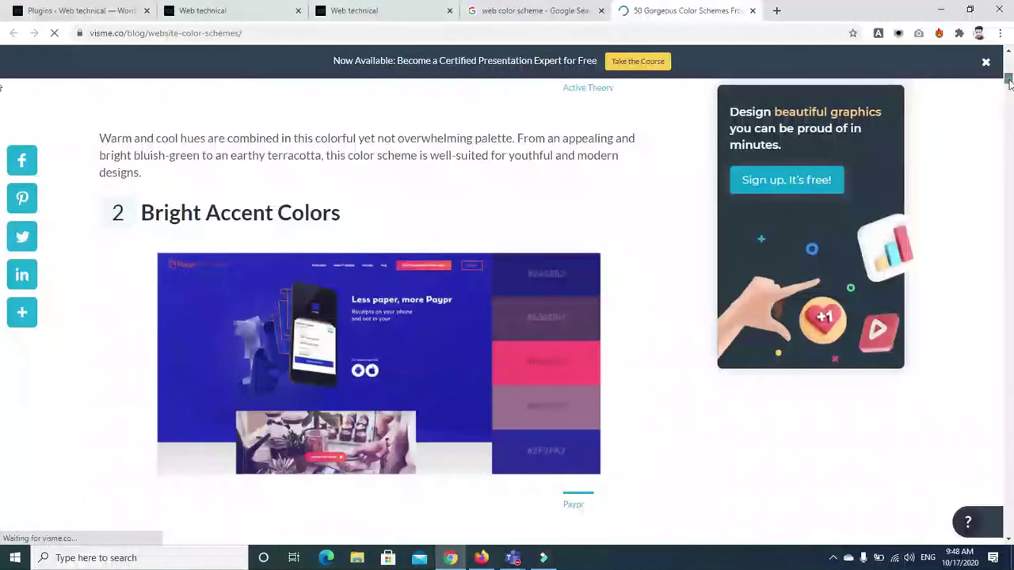
pyautogui.scroll(-7, 2, 87)
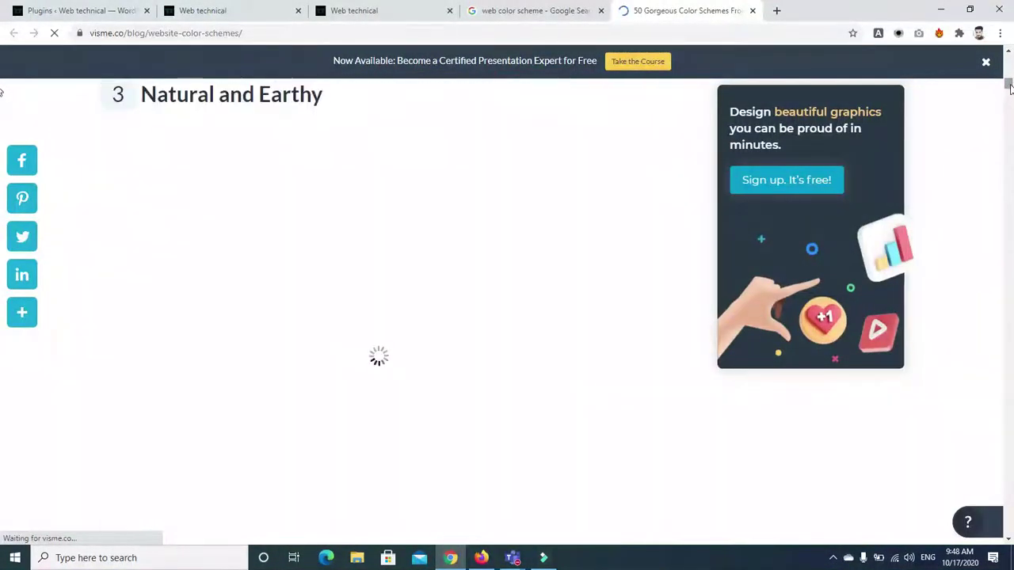
pyautogui.scroll(-8, 2, 93)
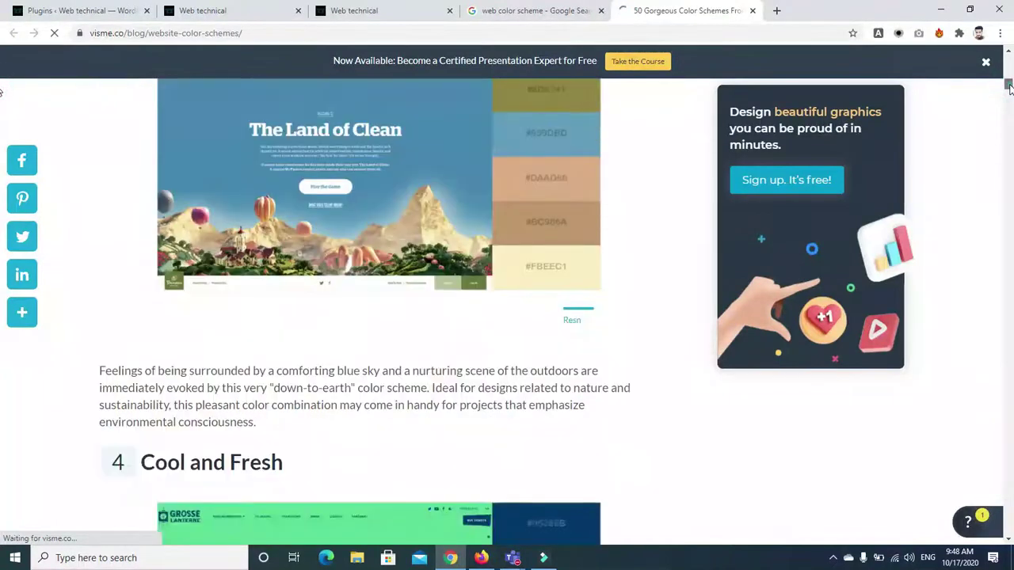
pyautogui.scroll(-10, 1, 94)
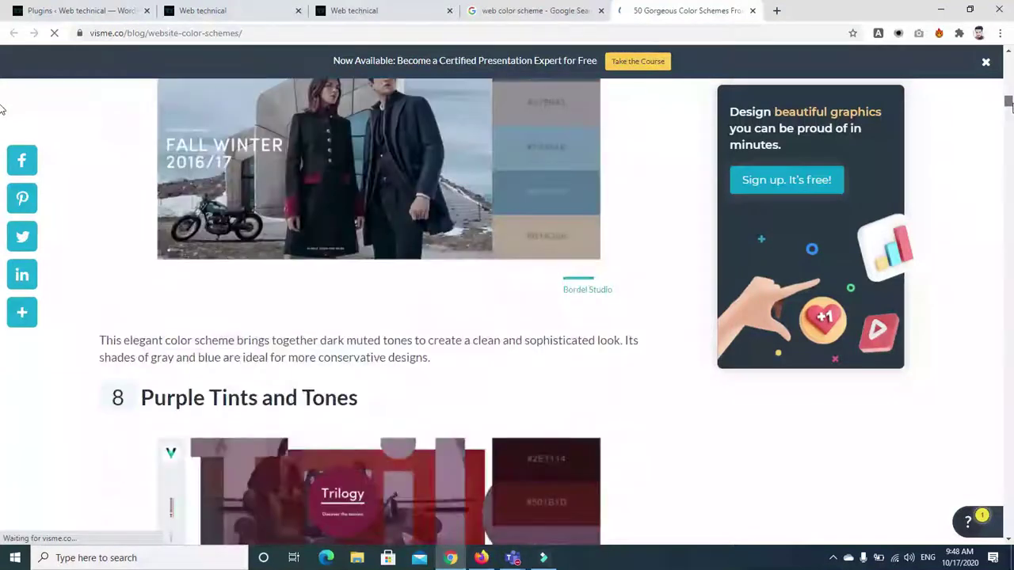
pyautogui.scroll(-3, 1, 111)
pyautogui.scroll(-3, 1, 113)
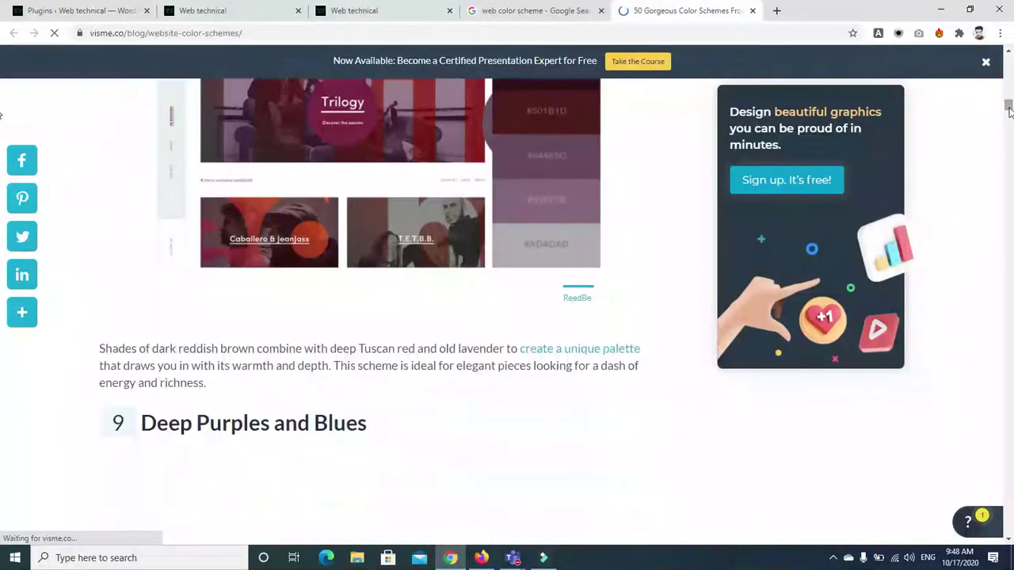
pyautogui.scroll(-9, 1009, 111)
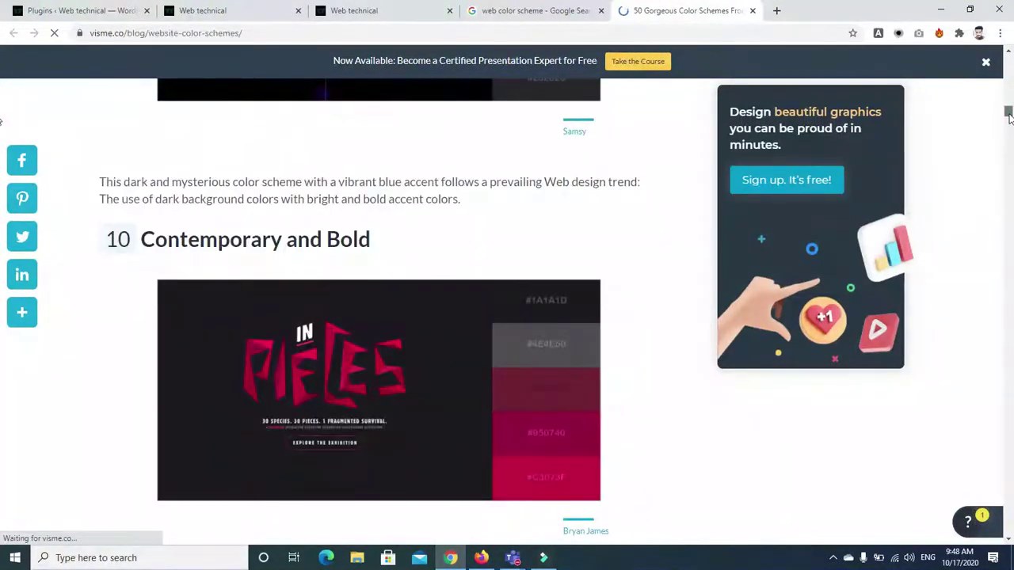
pyautogui.scroll(-8, 1009, 116)
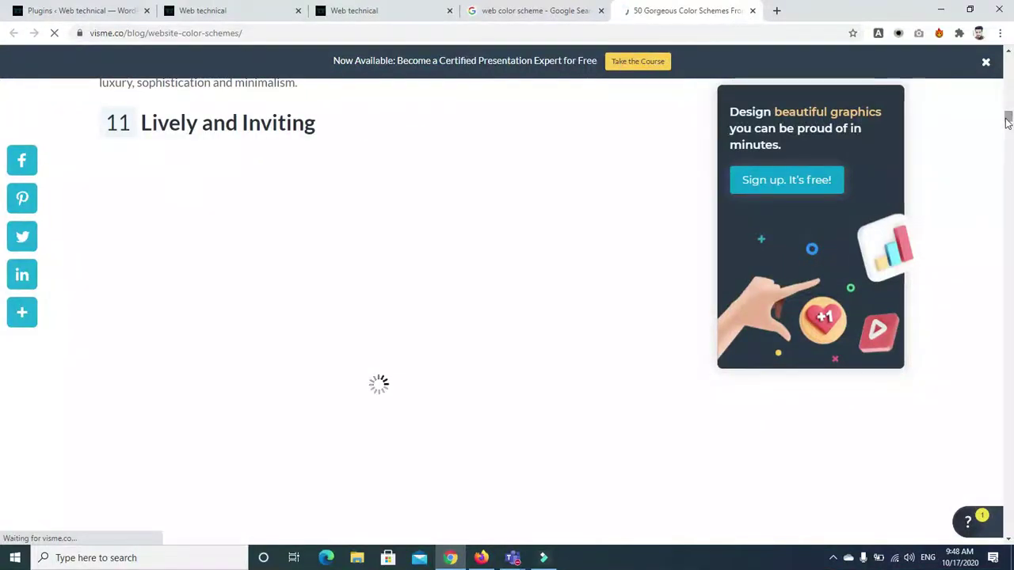
pyautogui.scroll(-6, 1009, 119)
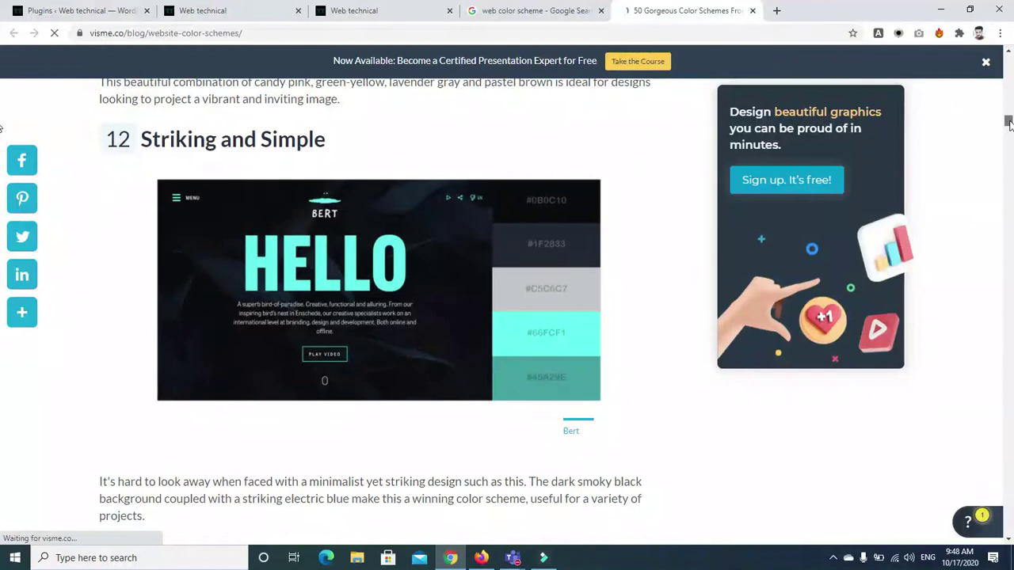
pyautogui.scroll(-1, 1009, 124)
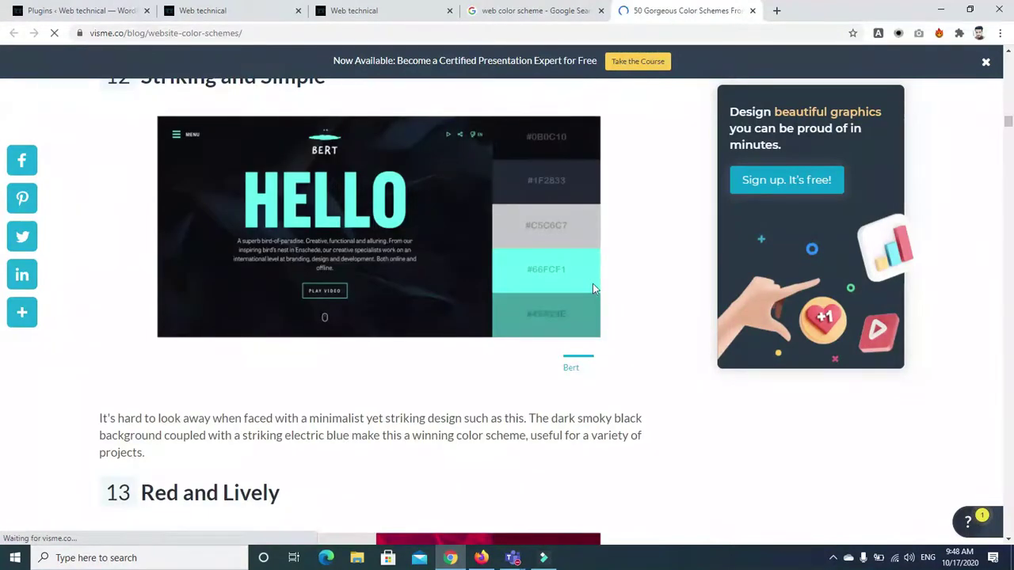
# Examine the remaining palettes in the Visme article, from "Red and Lively" to the reader responses, dismissing the full-page overlay on the way.
pyautogui.moveTo(1009, 125); pyautogui.dragTo(1010, 146)
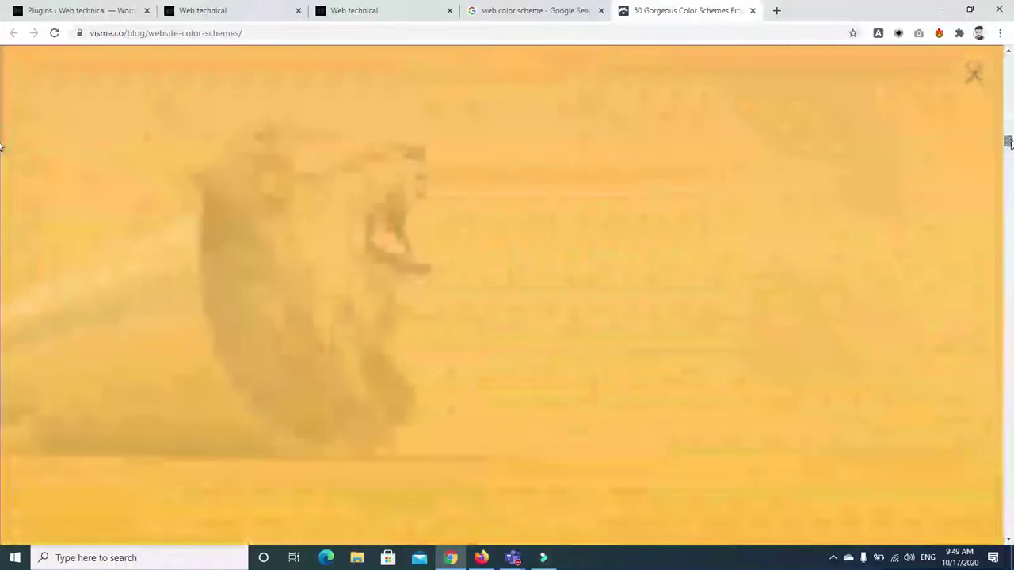
pyautogui.click(969, 72)
pyautogui.moveTo(1009, 142); pyautogui.dragTo(1010, 167)
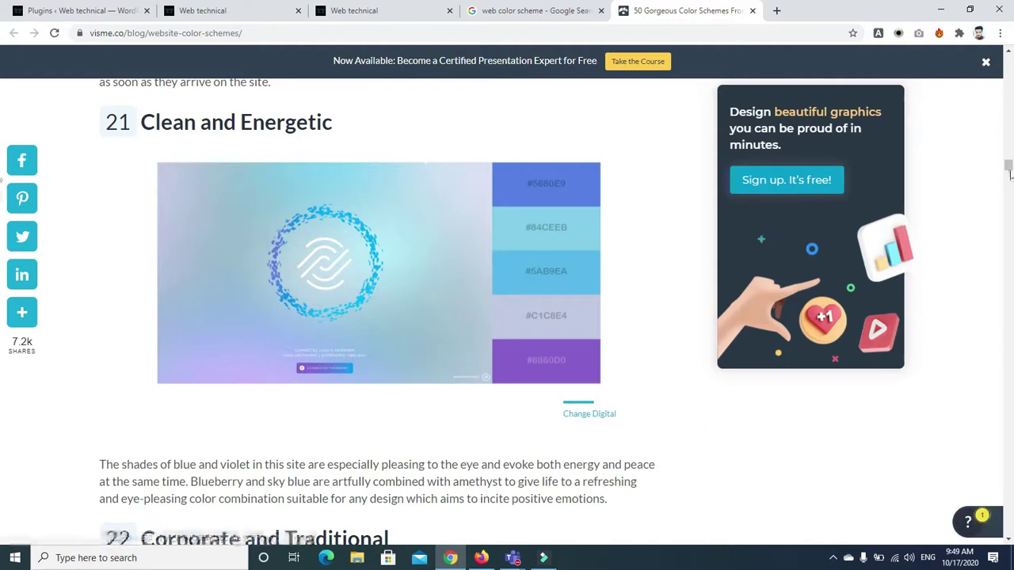
pyautogui.moveTo(1010, 175); pyautogui.dragTo(1010, 221)
pyautogui.moveTo(1, 223); pyautogui.dragTo(3, 269)
pyautogui.moveTo(1012, 262); pyautogui.dragTo(1013, 269)
pyautogui.moveTo(3, 274); pyautogui.dragTo(3, 289)
pyautogui.scroll(2, 2, 291)
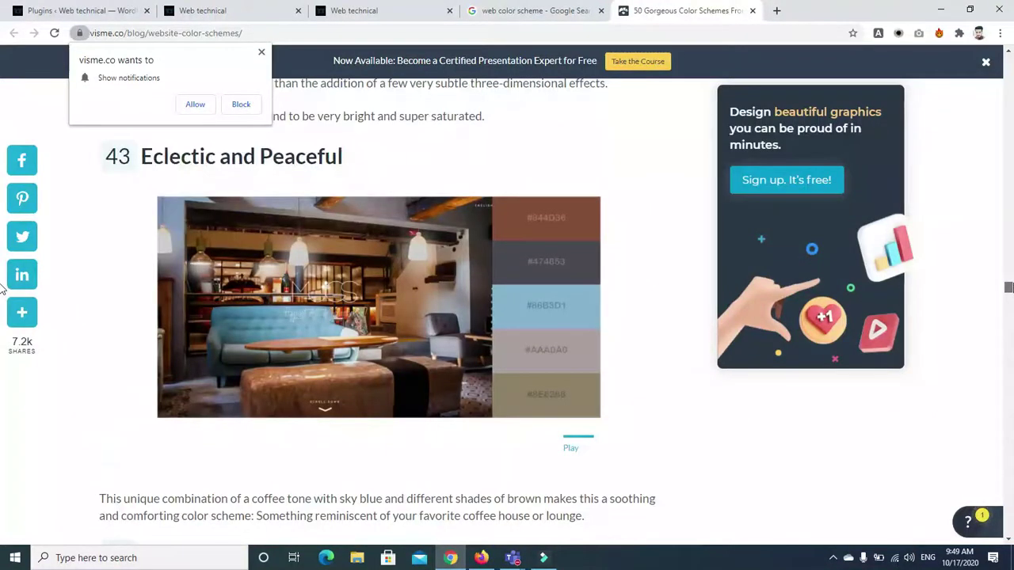
pyautogui.scroll(-12, 2, 289)
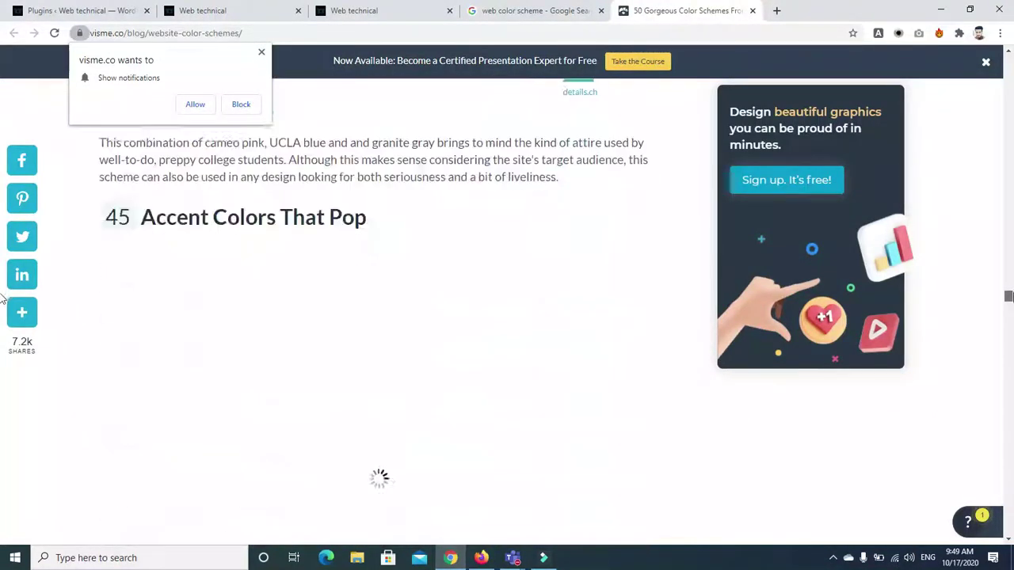
pyautogui.scroll(-15, 2, 299)
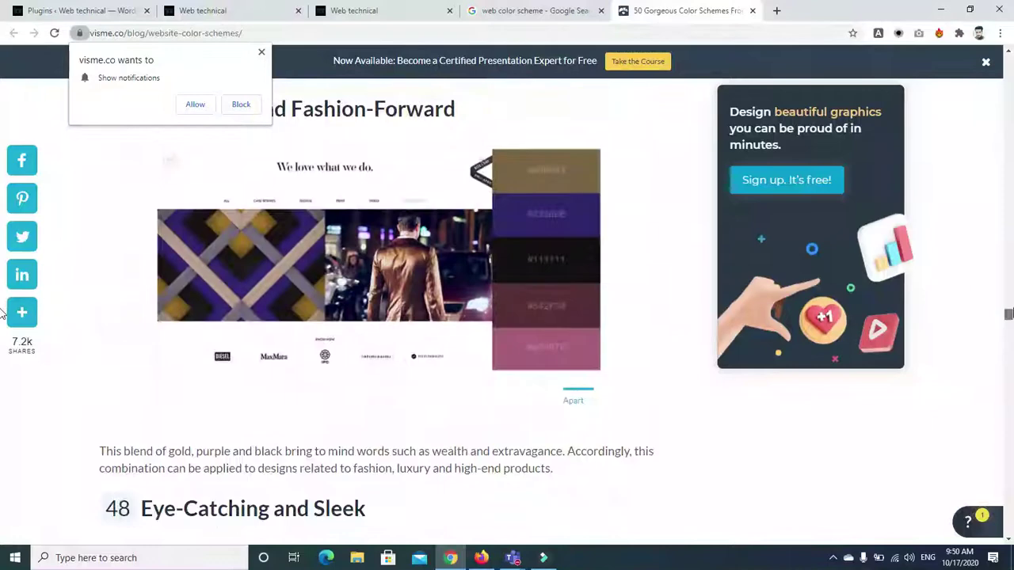
pyautogui.scroll(-10, 2, 316)
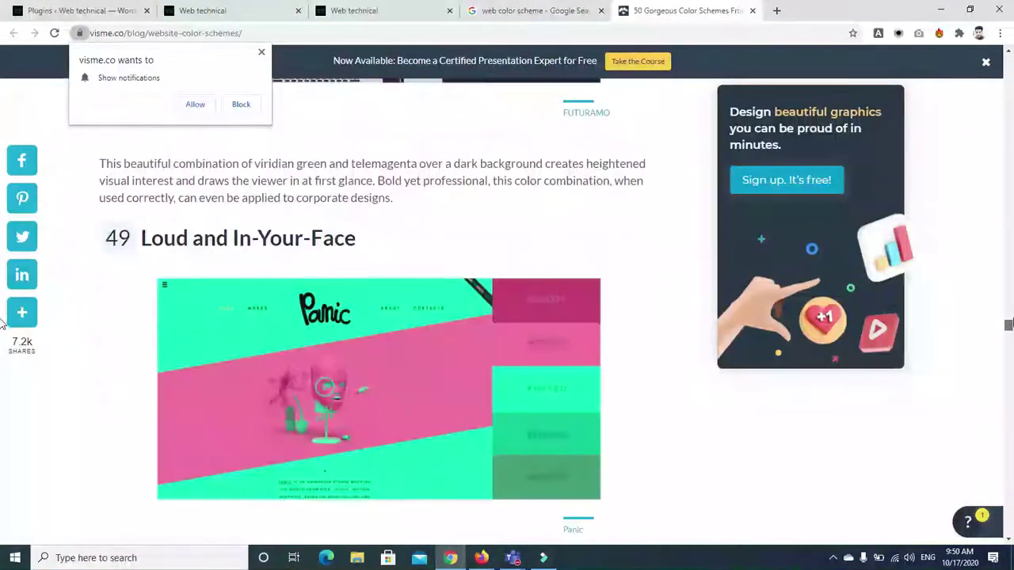
pyautogui.scroll(-15, 2, 324)
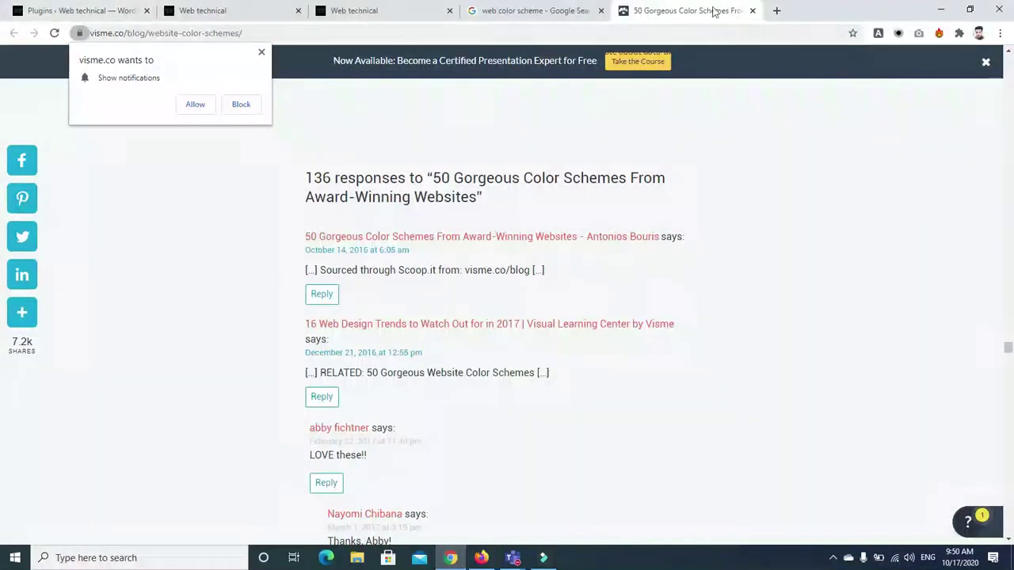
# Close the Visme article and look through Google's image results for "web color scheme".
pyautogui.click(752, 11)
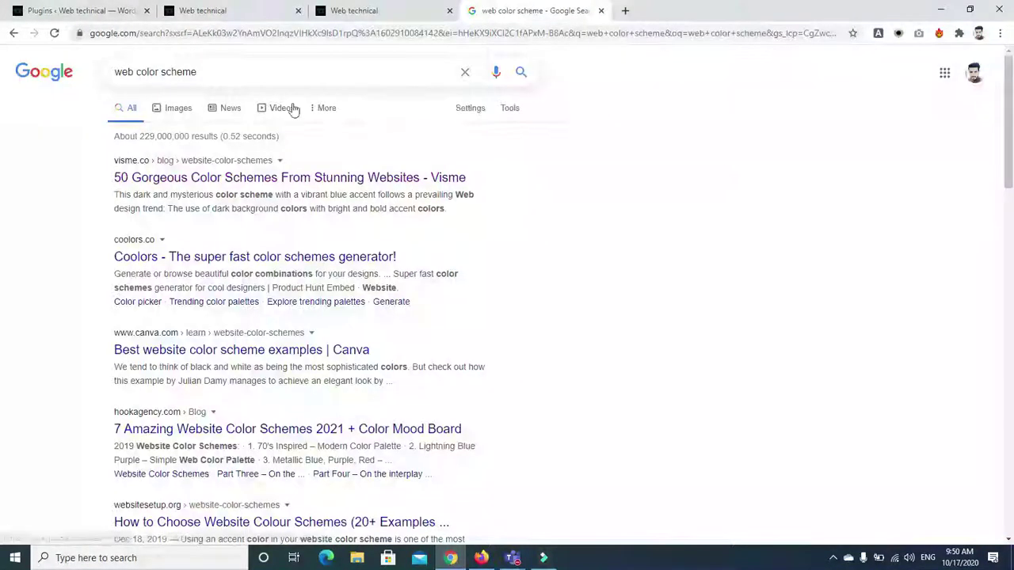
pyautogui.click(176, 113)
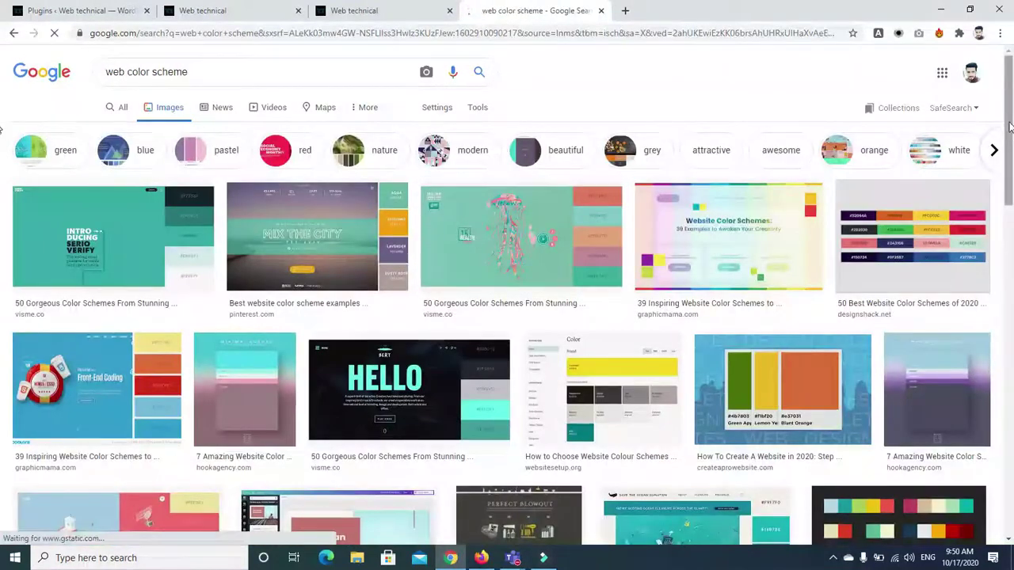
pyautogui.scroll(-1, 1010, 127)
pyautogui.moveTo(1010, 126); pyautogui.dragTo(1012, 481)
pyautogui.scroll(-2, 1012, 480)
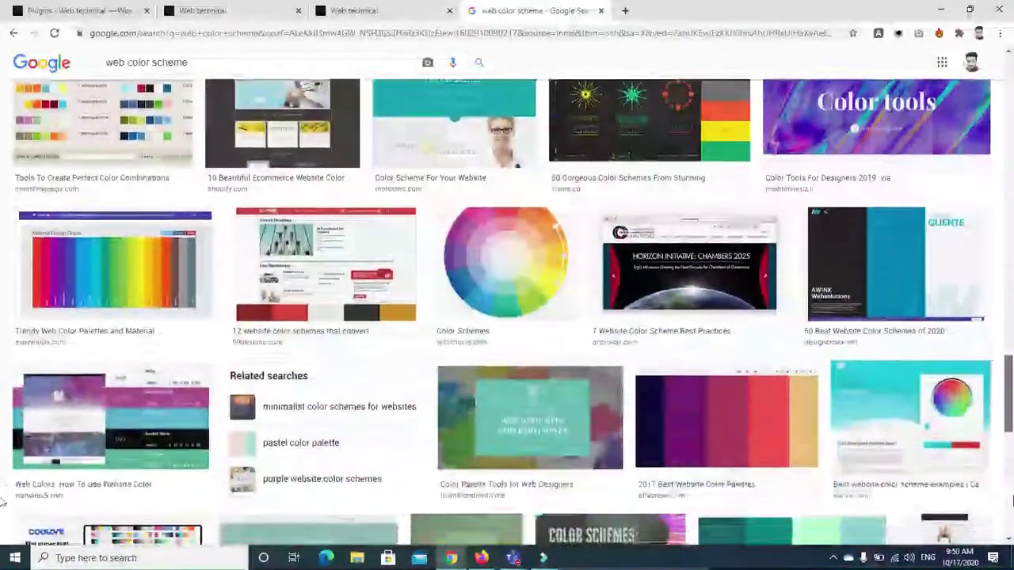
pyautogui.scroll(-3, 1011, 402)
pyautogui.press('Home')
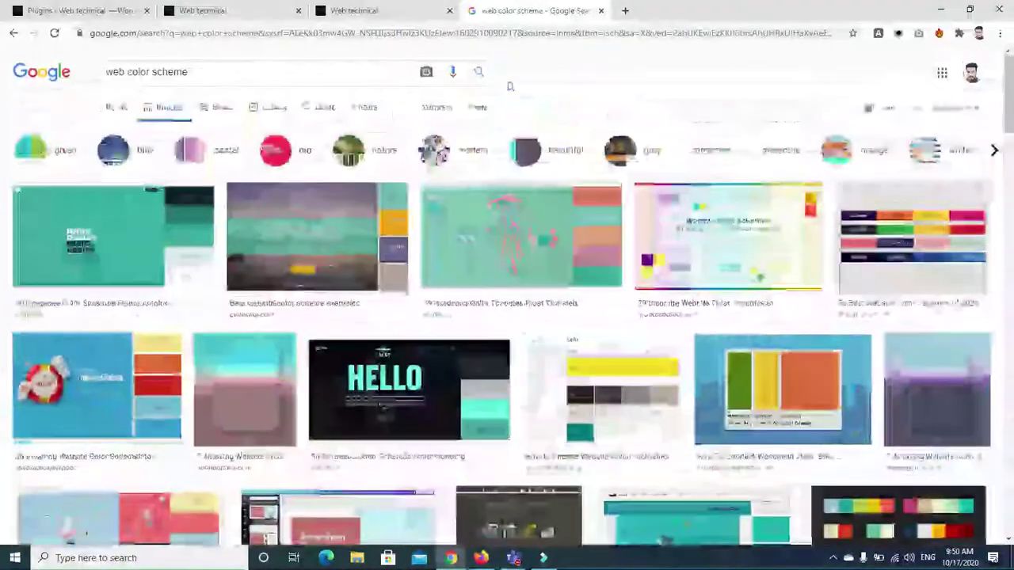
# Change the Google image search to "web templete".
pyautogui.click(204, 68)
pyautogui.press('BackSpace')
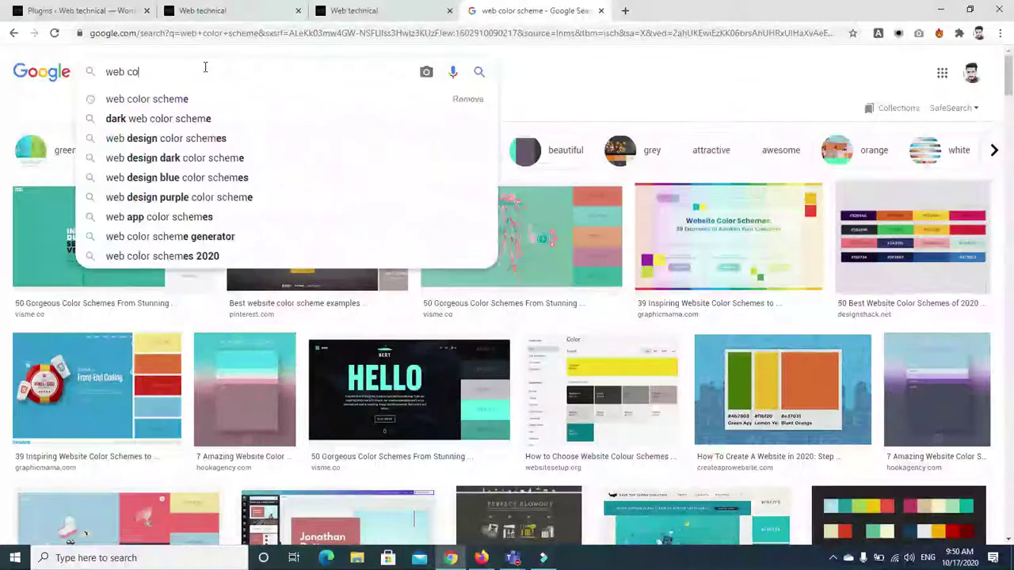
pyautogui.press('BackSpace')
pyautogui.press('BackSpace')
pyautogui.press('BackSpace')
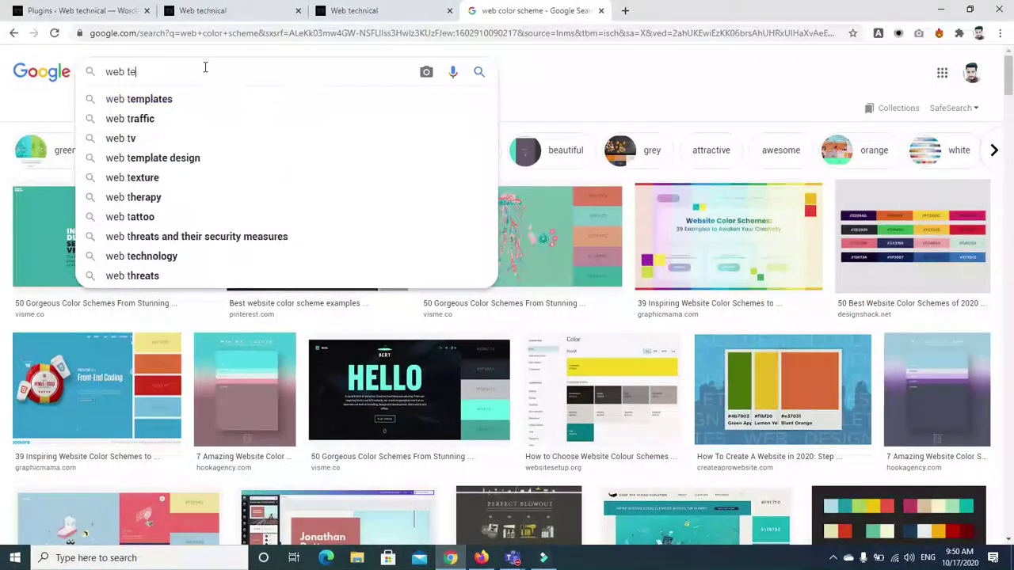
pyautogui.press('Return')
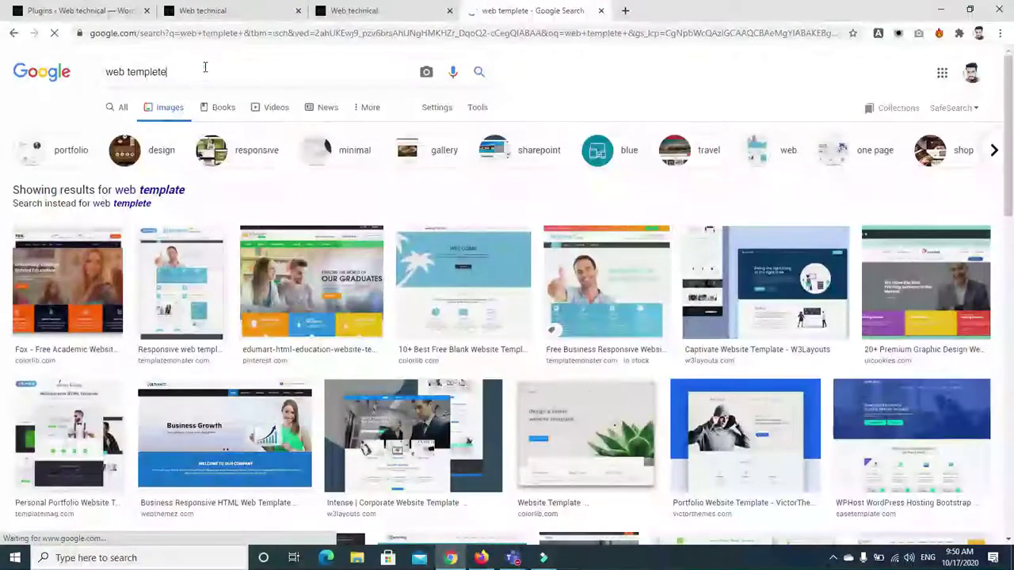
# Extend the image search to "web template color scheme" and look through the resulting palettes.
pyautogui.click(205, 67)
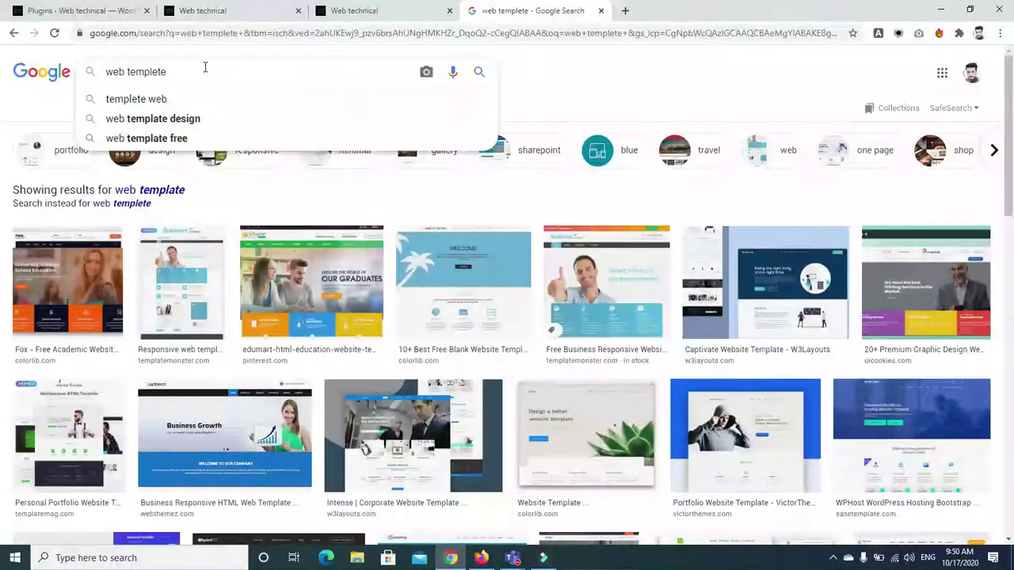
pyautogui.write('col')
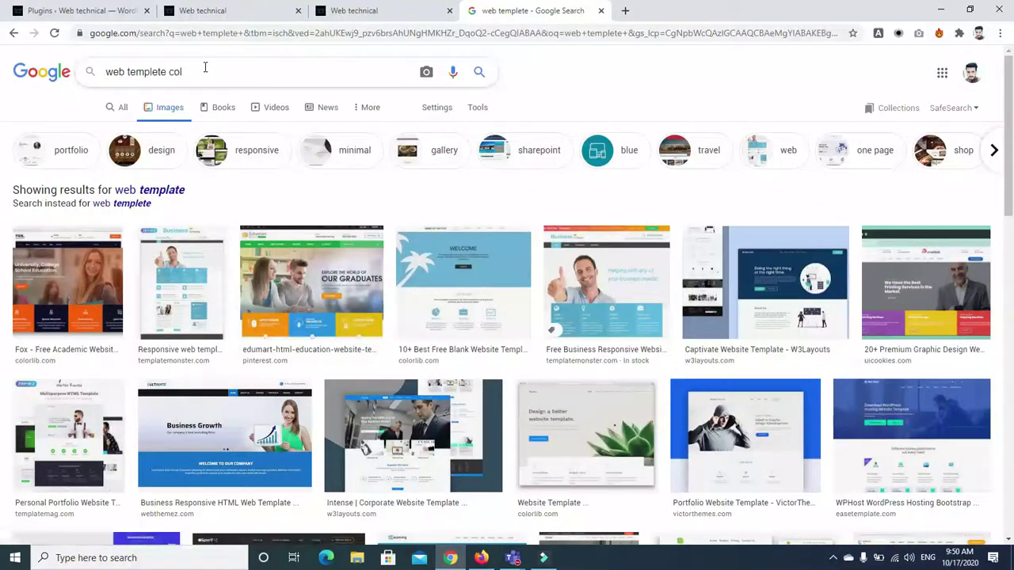
pyautogui.write('or scheeme')
pyautogui.press('Return')
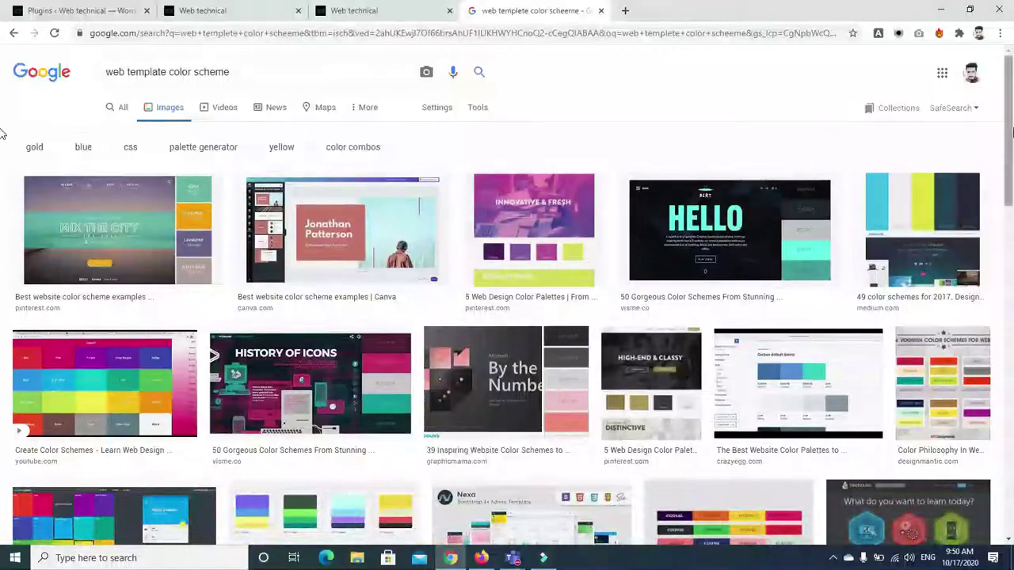
pyautogui.scroll(-5, 2, 134)
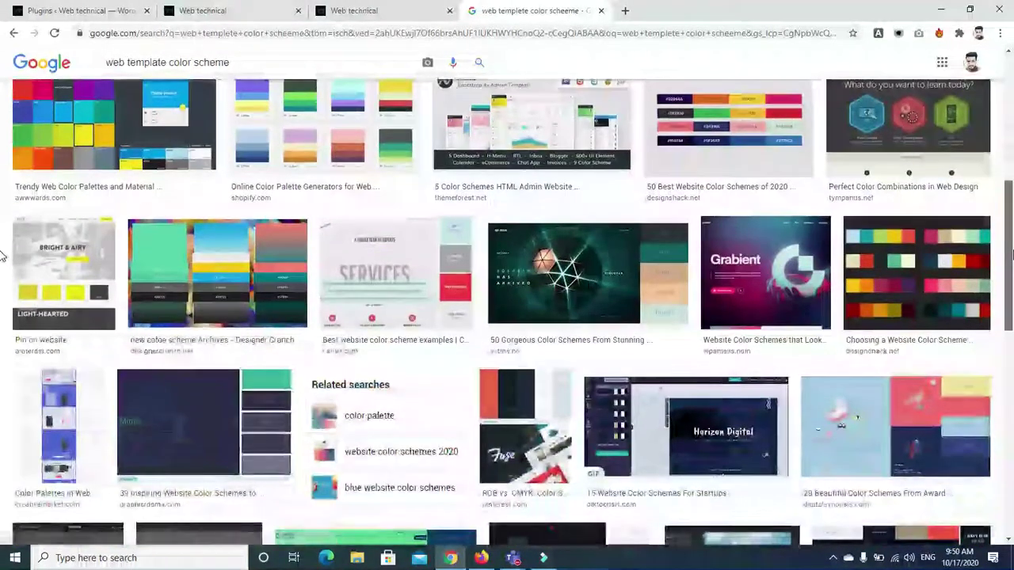
pyautogui.scroll(-5, 4, 253)
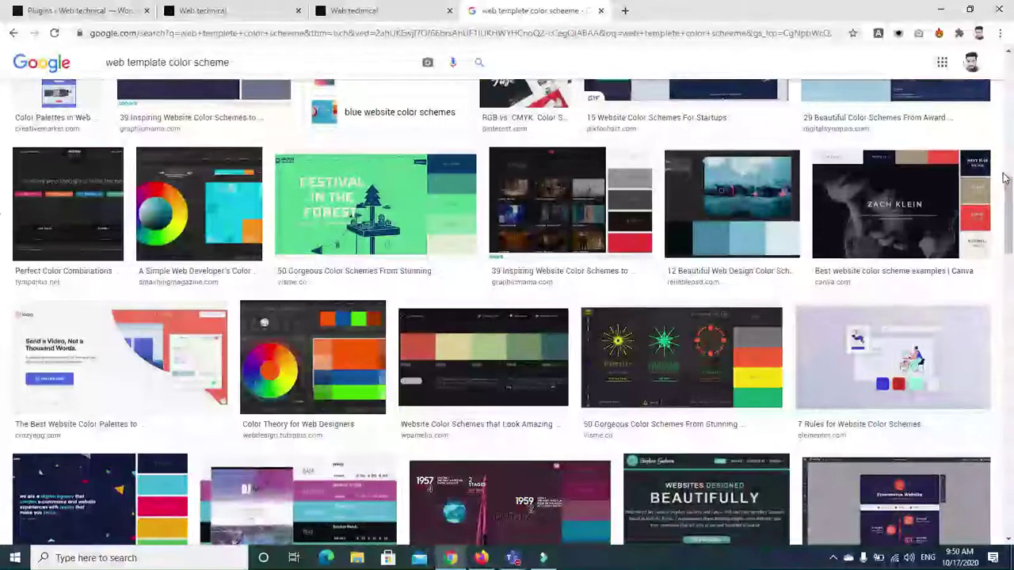
pyautogui.scroll(-3, 4, 254)
pyautogui.scroll(2, 2, 236)
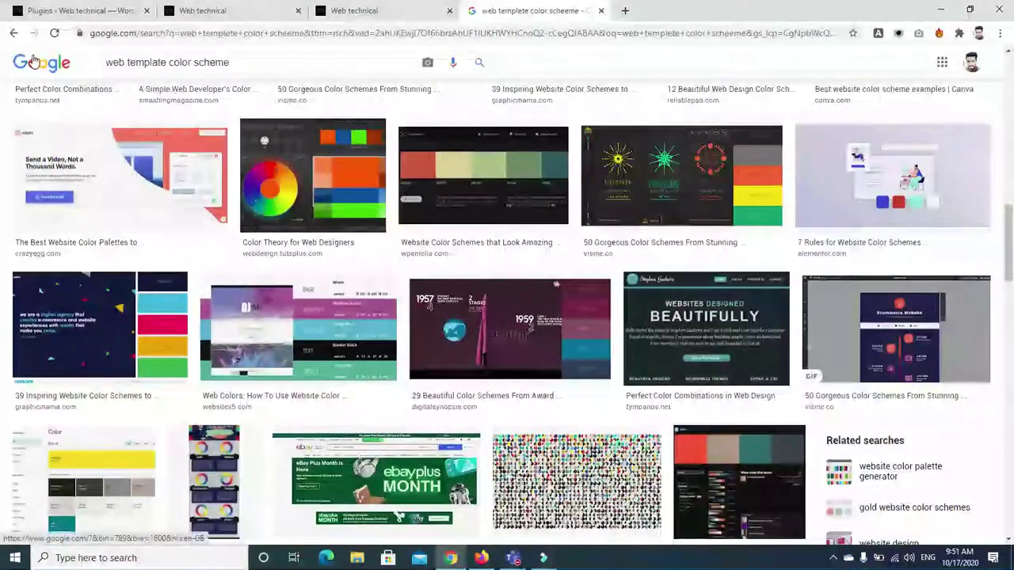
pyautogui.scroll(5, 1012, 84)
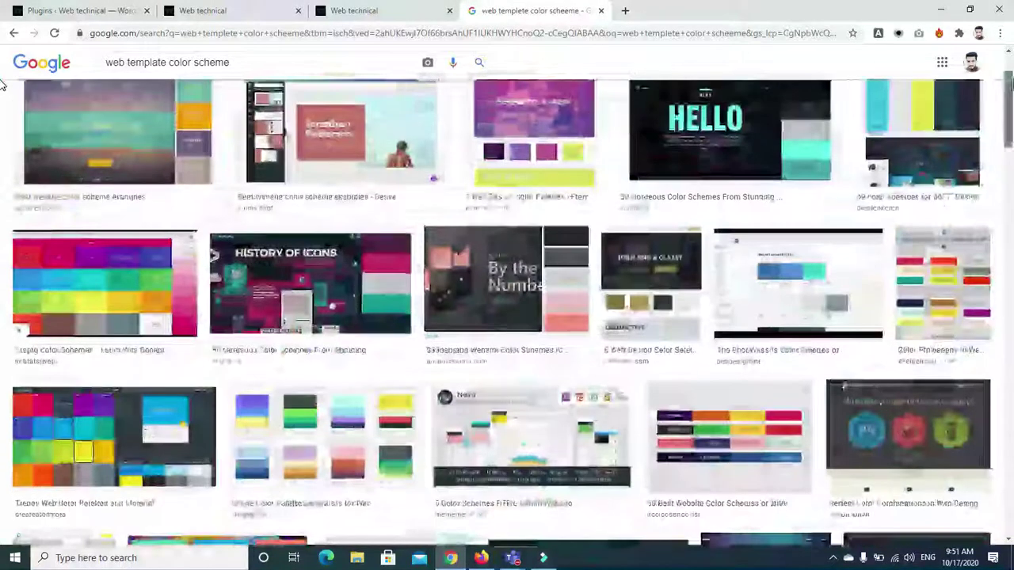
# Change the image search to "web template dark color scheeme" and look through the dark website designs.
pyautogui.click(267, 60)
pyautogui.press('BackSpace')
pyautogui.press('BackSpace')
pyautogui.press('BackSpace')
pyautogui.write('dark')
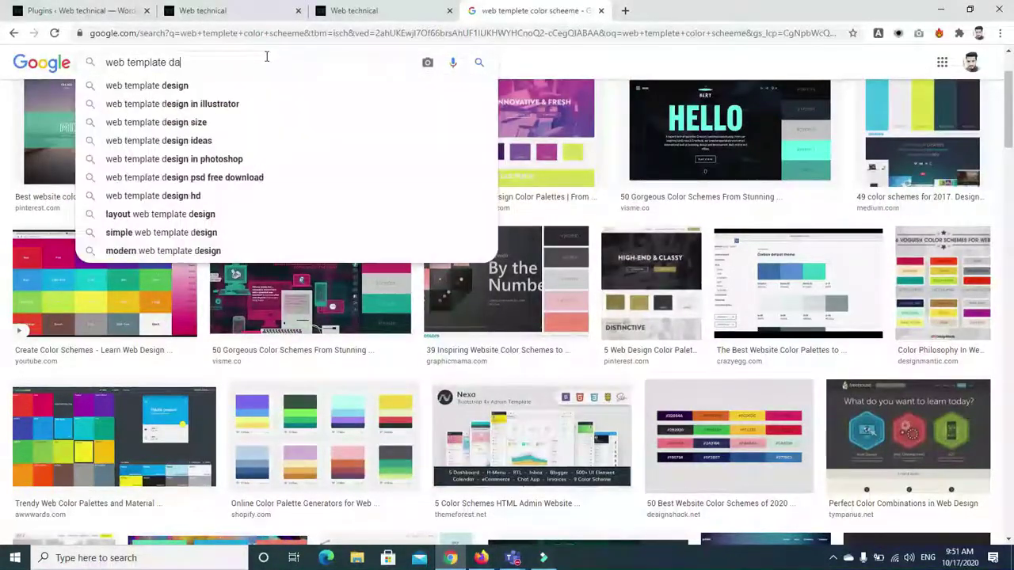
pyautogui.write(' color scheeme')
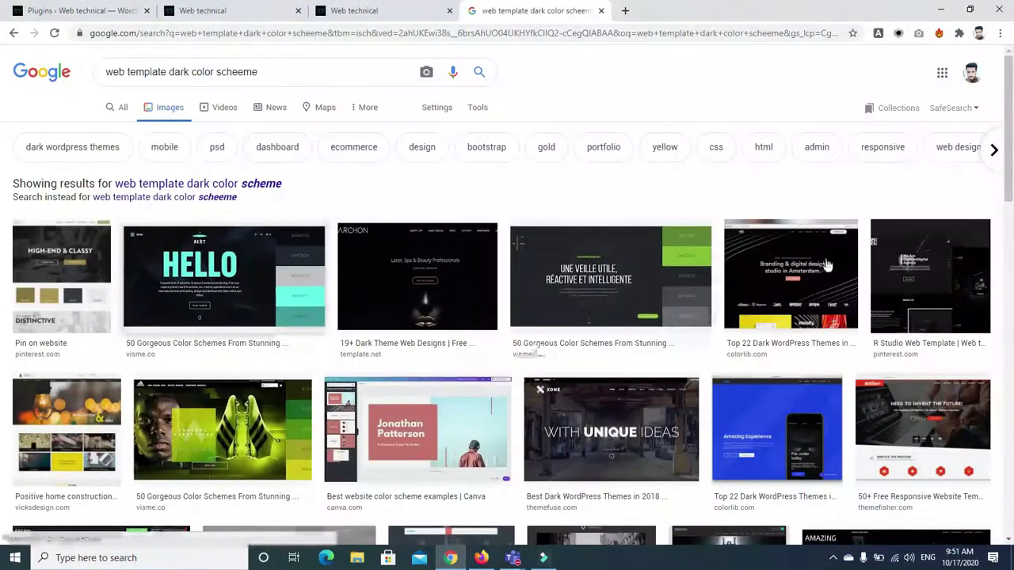
pyautogui.scroll(-4, 4, 230)
pyautogui.scroll(-6, 3, 229)
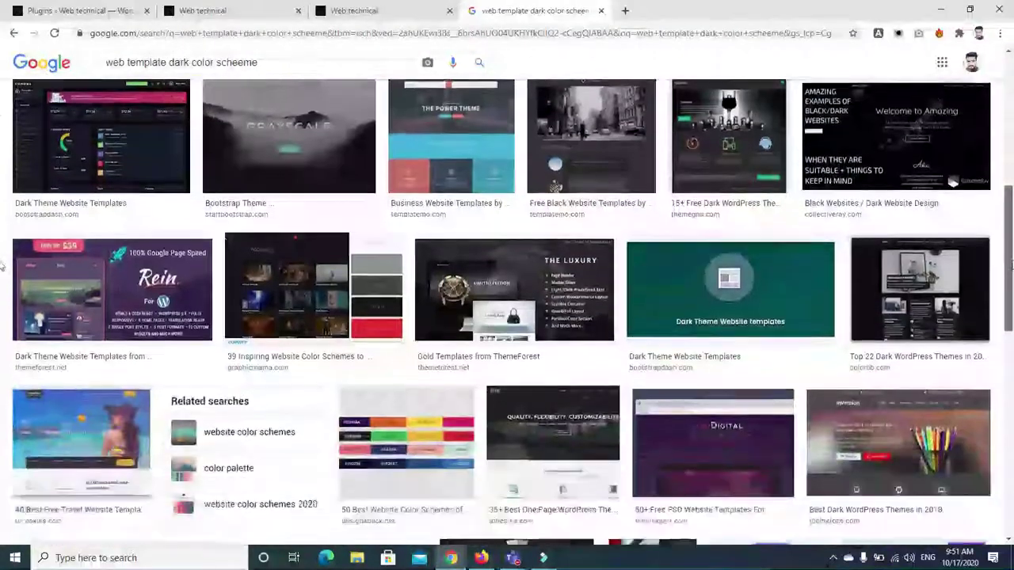
pyautogui.scroll(-9, 1010, 334)
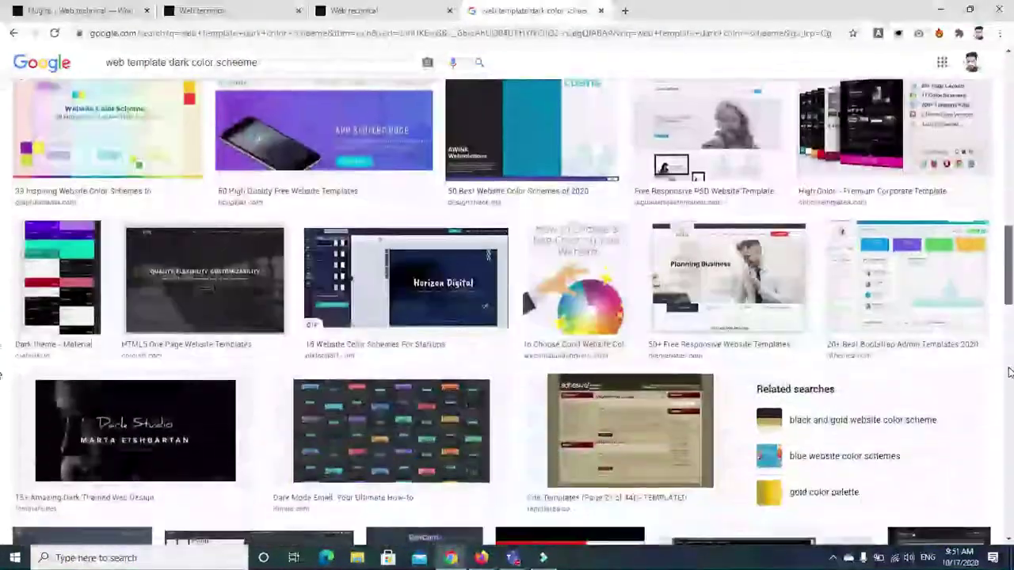
pyautogui.scroll(-3, 1006, 454)
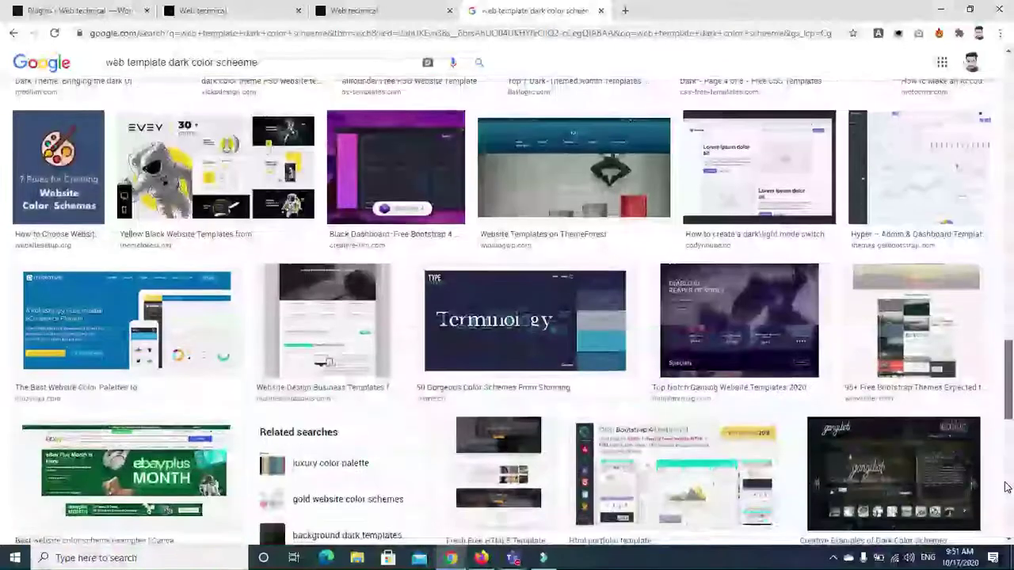
pyautogui.moveTo(1007, 488); pyautogui.dragTo(941, 59)
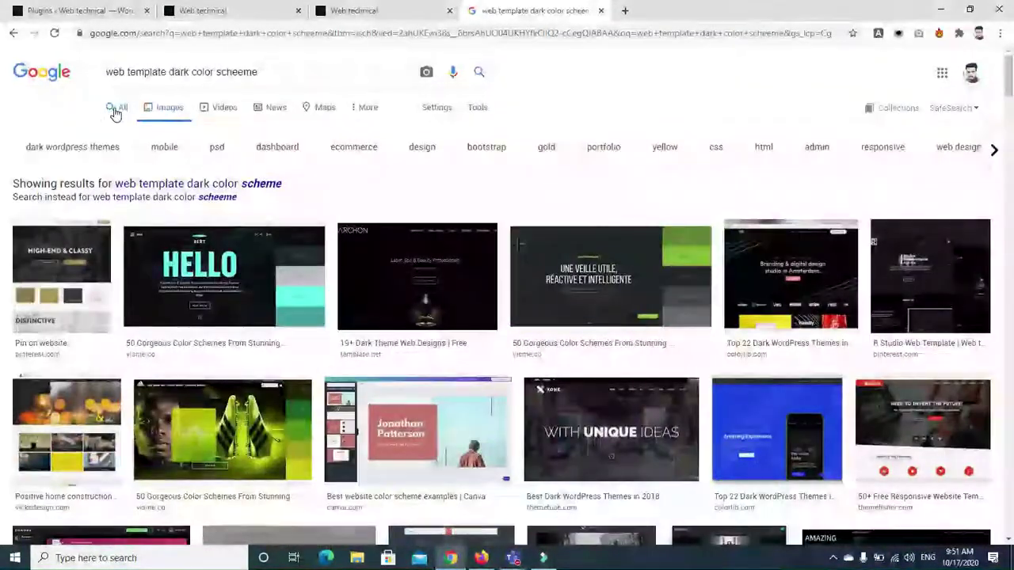
# Return to the general web results and shorten the search to "web dark color scheeme".
pyautogui.click(114, 109)
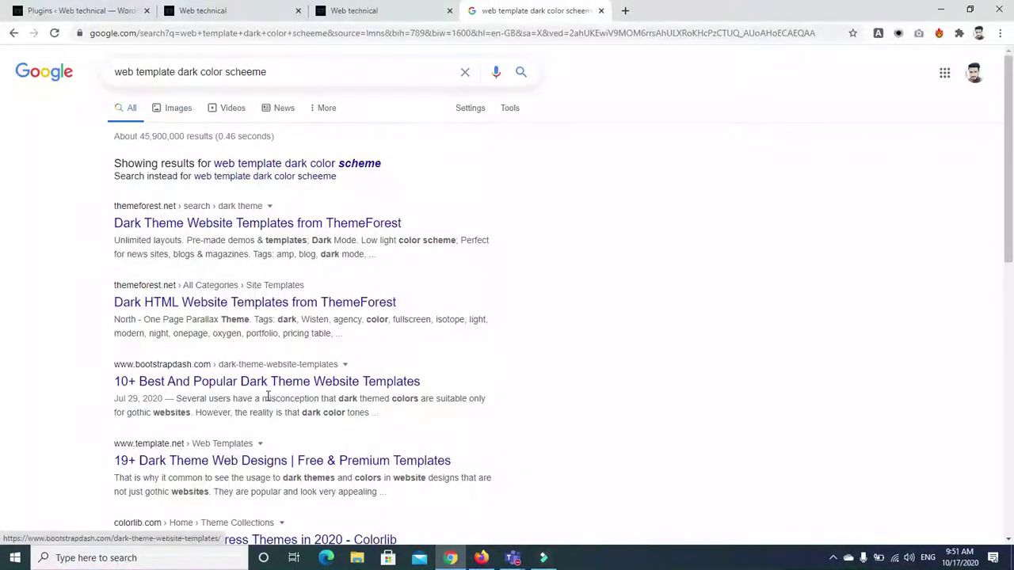
pyautogui.click(175, 71)
pyautogui.press('BackSpace')
pyautogui.press('BackSpace')
pyautogui.press('BackSpace')
pyautogui.press('BackSpace')
pyautogui.press('BackSpace')
pyautogui.press('BackSpace')
pyautogui.press('BackSpace')
pyautogui.press('BackSpace')
pyautogui.press('Return')
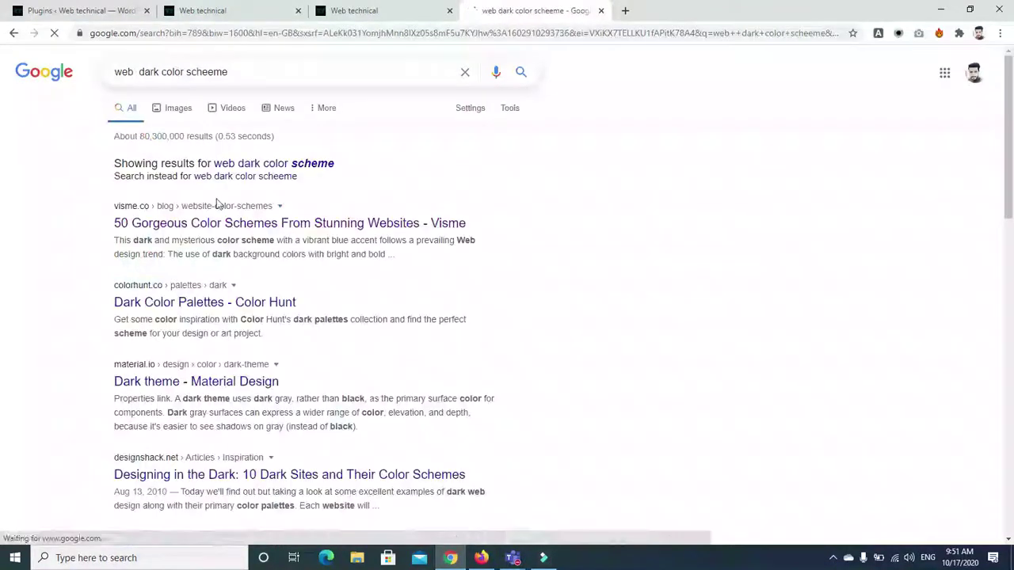
# Open Color Hunt's "Dark Color Palettes" and Material Design's "Dark theme" results in new tabs, and browse the Color Hunt palettes.
pyautogui.rightClick(231, 300)
pyautogui.click(241, 306)
pyautogui.rightClick(254, 388)
pyautogui.click(258, 393)
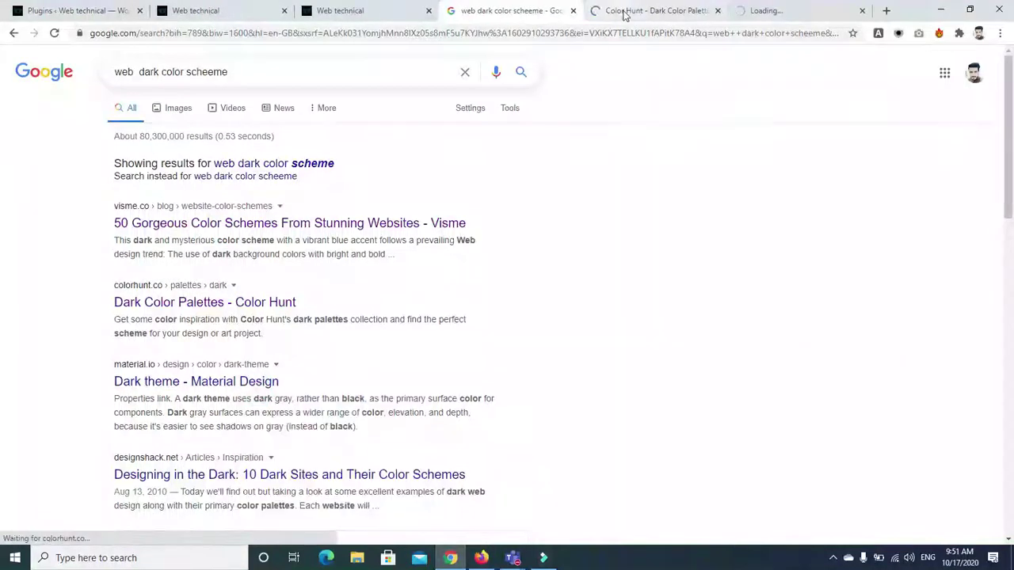
pyautogui.click(623, 11)
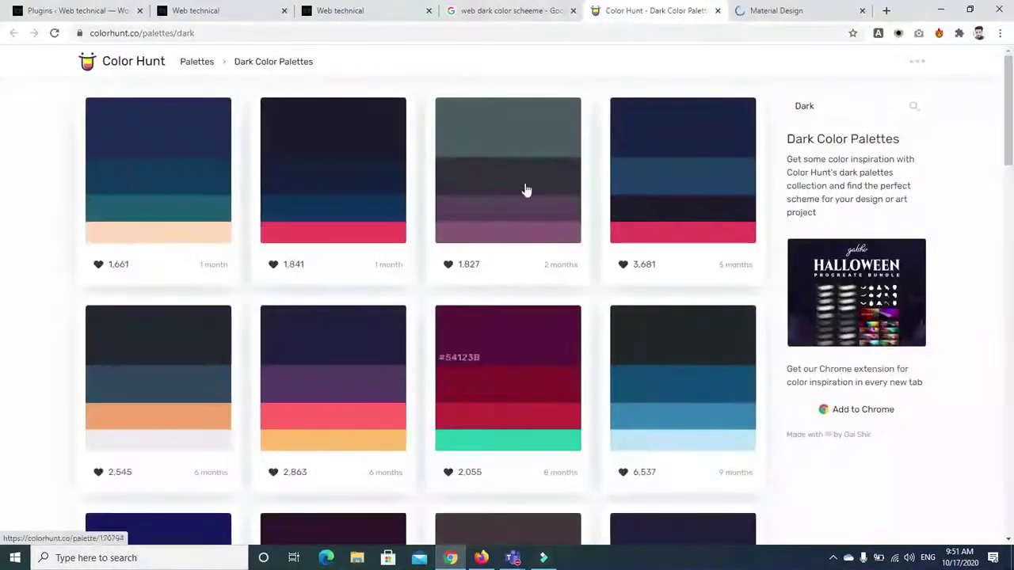
pyautogui.moveTo(1011, 113); pyautogui.dragTo(1012, 379)
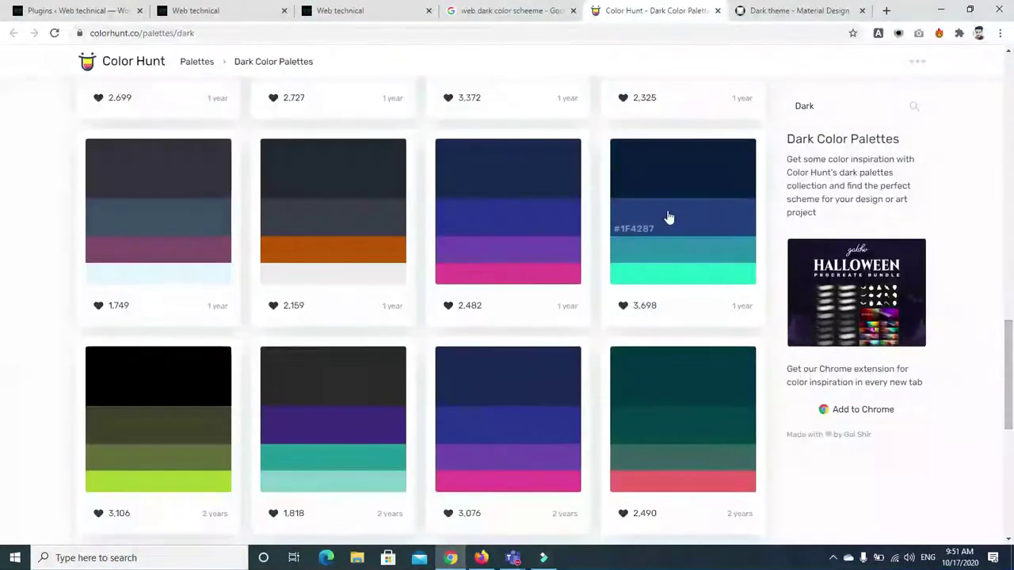
# Skim Material Design's "Dark theme" article through its usage, anatomy and properties sections, and close the page.
pyautogui.click(748, 12)
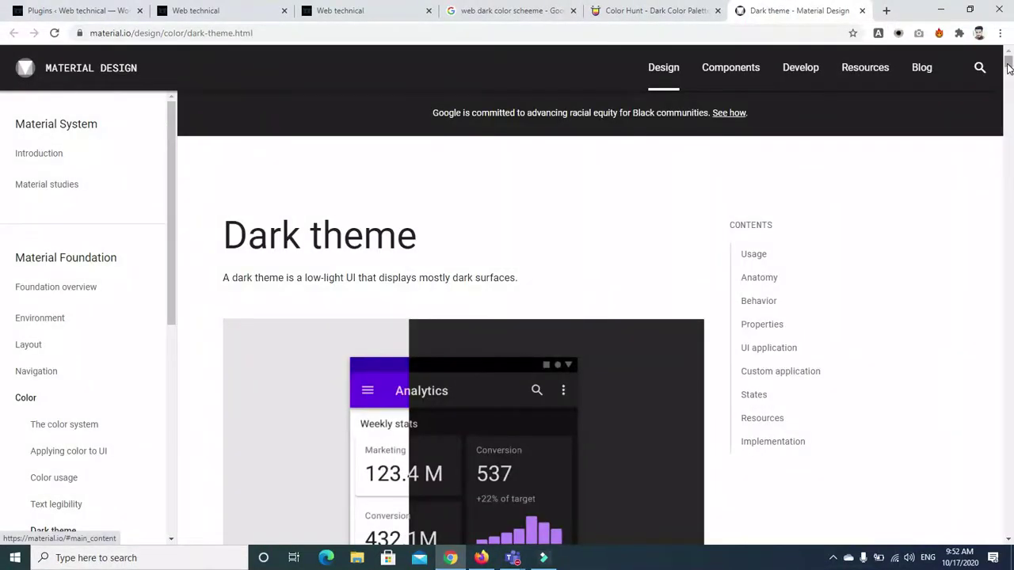
pyautogui.scroll(-10, 1008, 69)
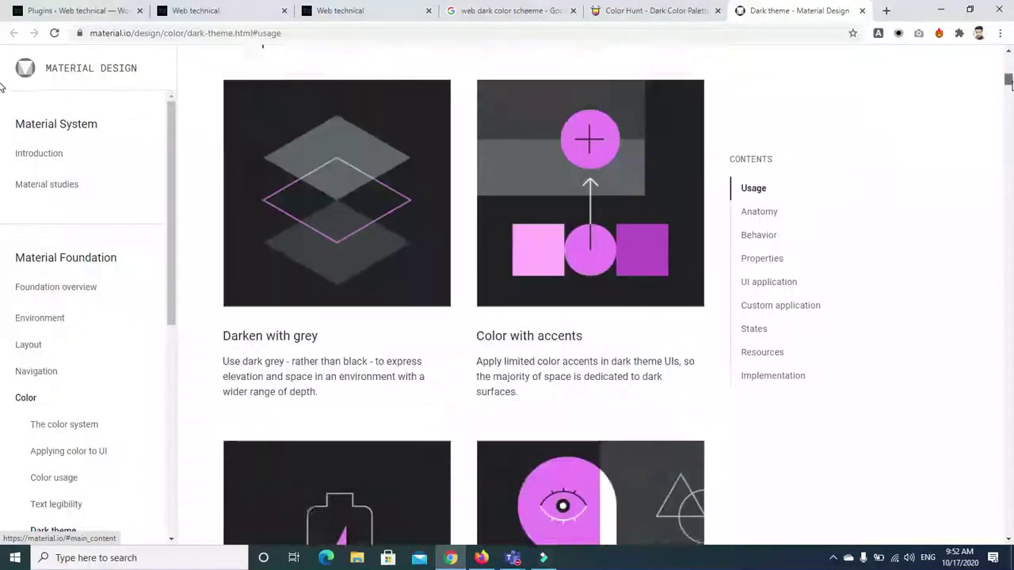
pyautogui.scroll(-10, 2, 87)
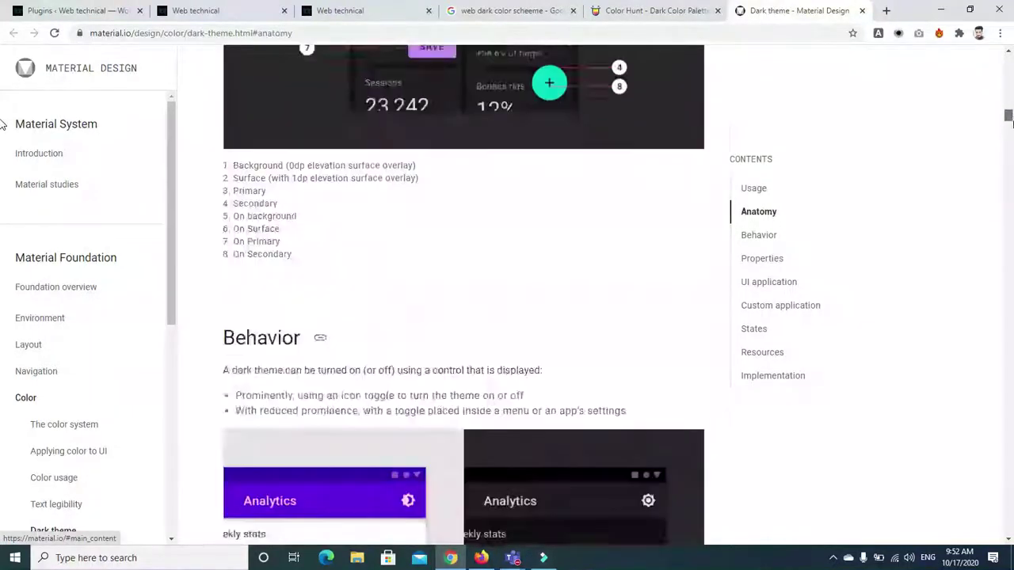
pyautogui.scroll(-10, 2, 124)
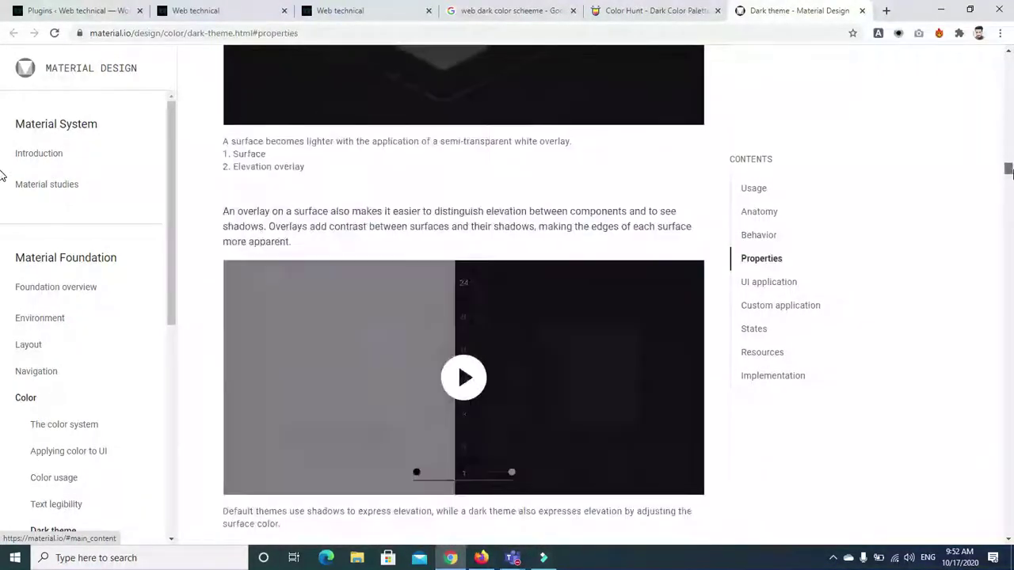
pyautogui.scroll(-10, 2, 176)
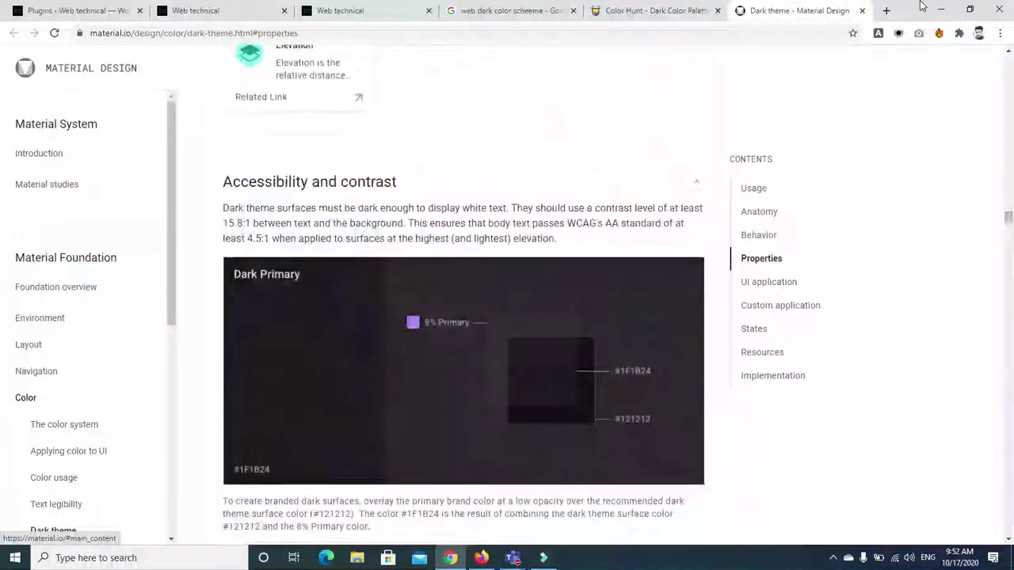
pyautogui.click(861, 11)
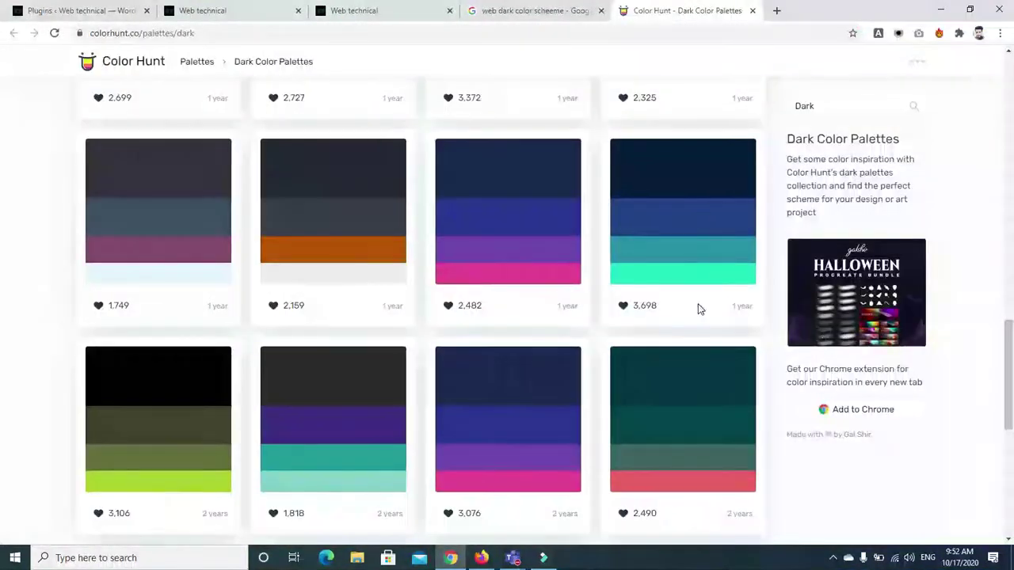
# Browse further through Color Hunt's dark palettes and go back to the row with the navy, blue and turquoise palette.
pyautogui.scroll(-4, 3, 343)
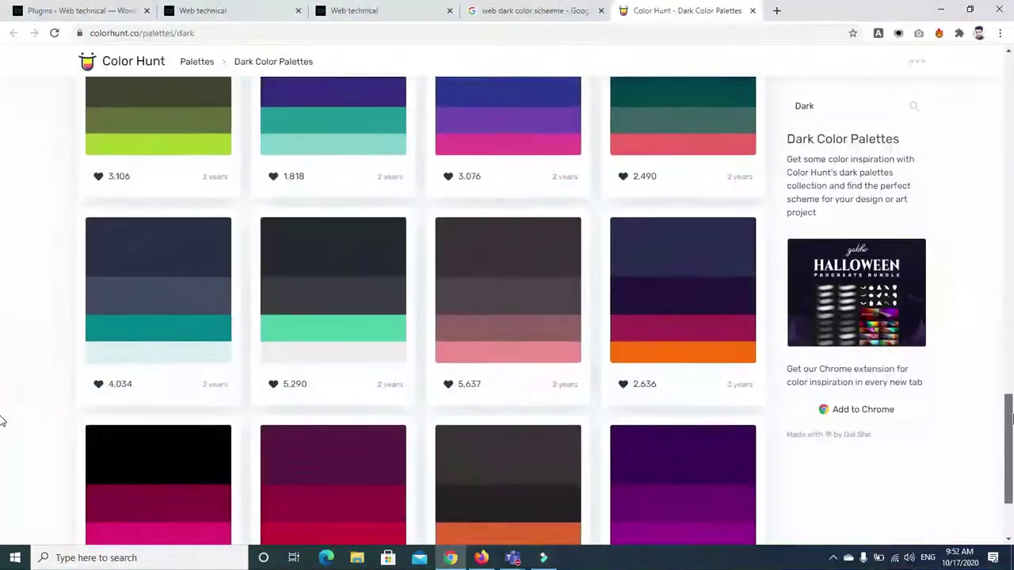
pyautogui.scroll(-2, 3, 431)
pyautogui.scroll(-4, 3, 396)
pyautogui.scroll(-3, 3, 341)
pyautogui.scroll(-5, 2, 372)
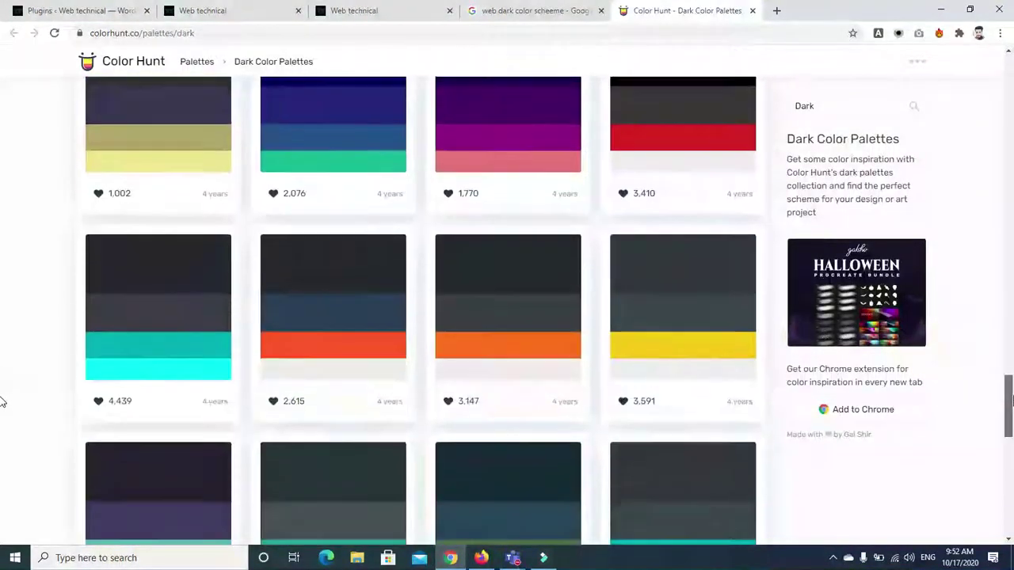
pyautogui.scroll(-3, 3, 401)
pyautogui.scroll(-2, 3, 432)
pyautogui.moveTo(1012, 445); pyautogui.dragTo(1002, 227)
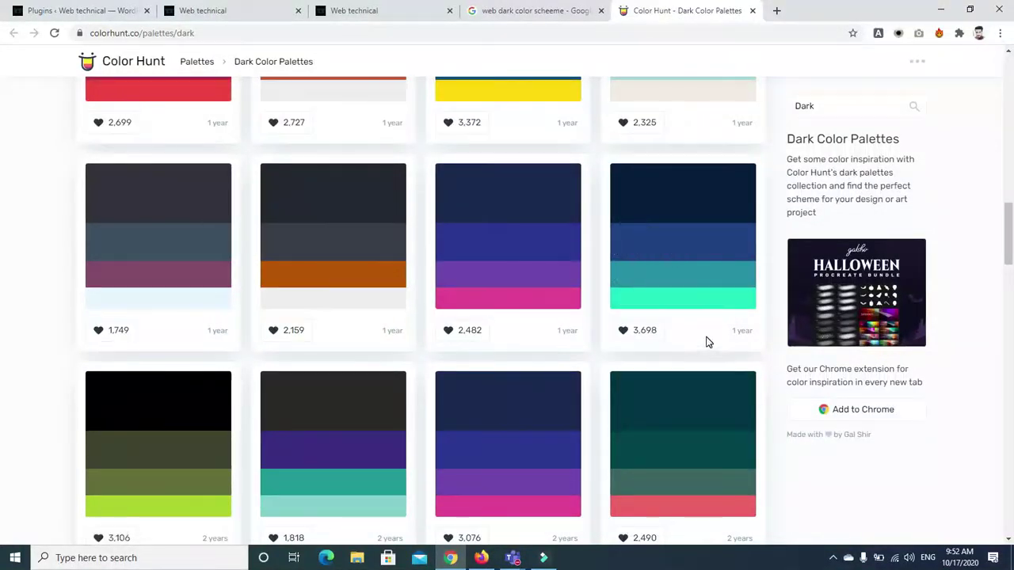
pyautogui.click(642, 304)
pyautogui.click(658, 158)
# In the WordPress admin, search the plugins to add for "elementor" and install Elementor Website Builder.
pyautogui.click(85, 10)
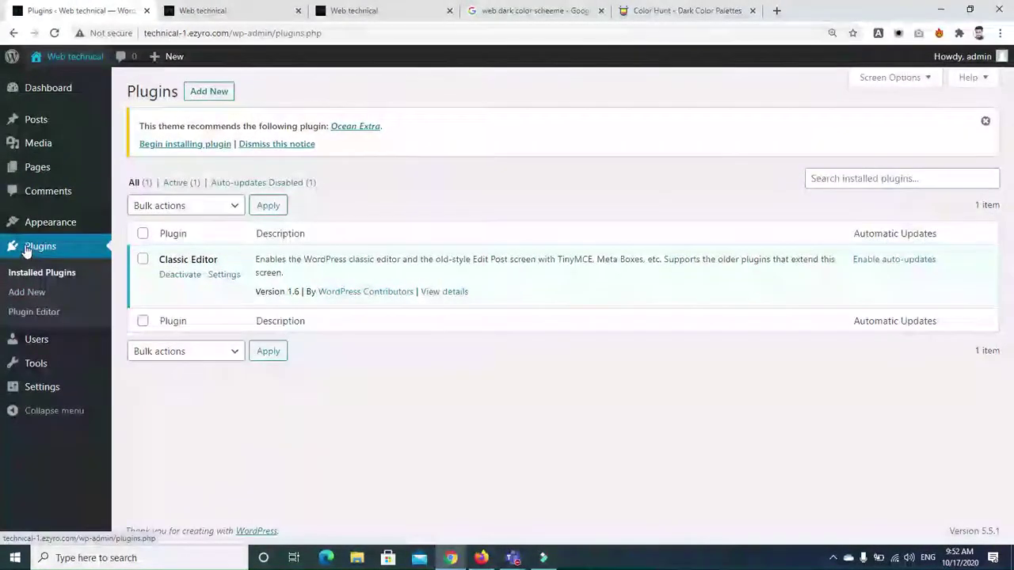
pyautogui.click(198, 94)
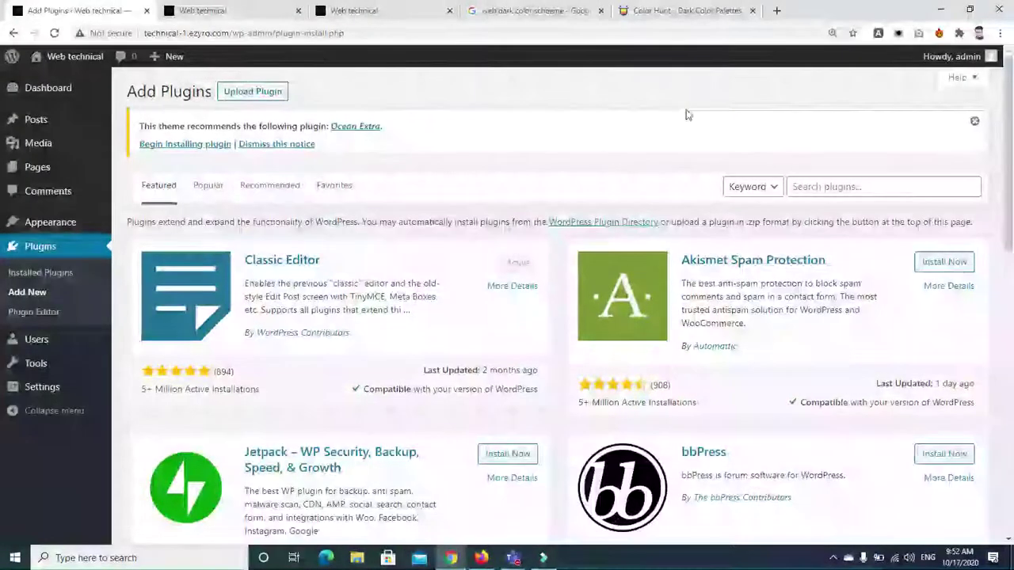
pyautogui.click(862, 190)
pyautogui.write('elementor')
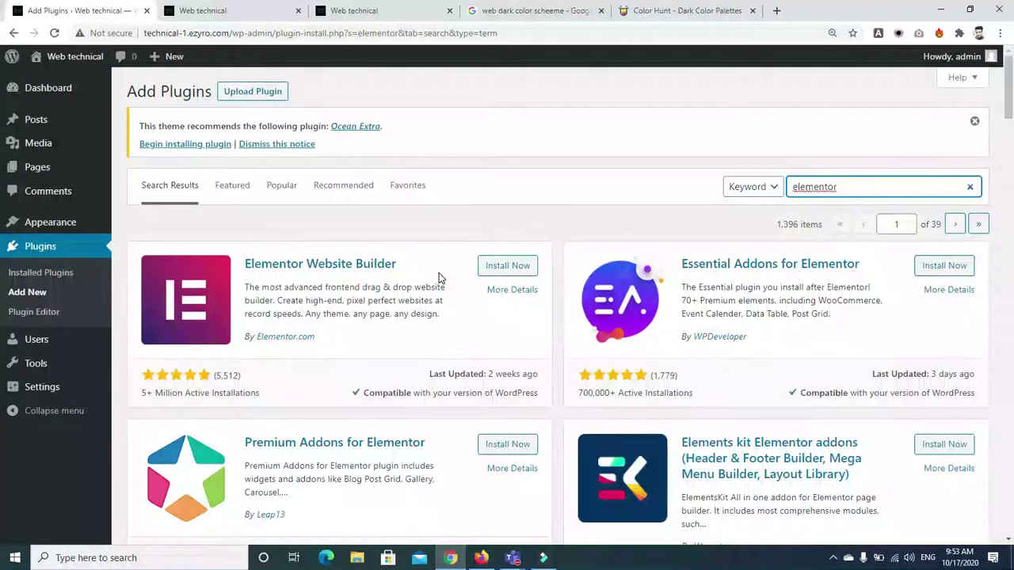
pyautogui.hotkey('ctrl', '-')
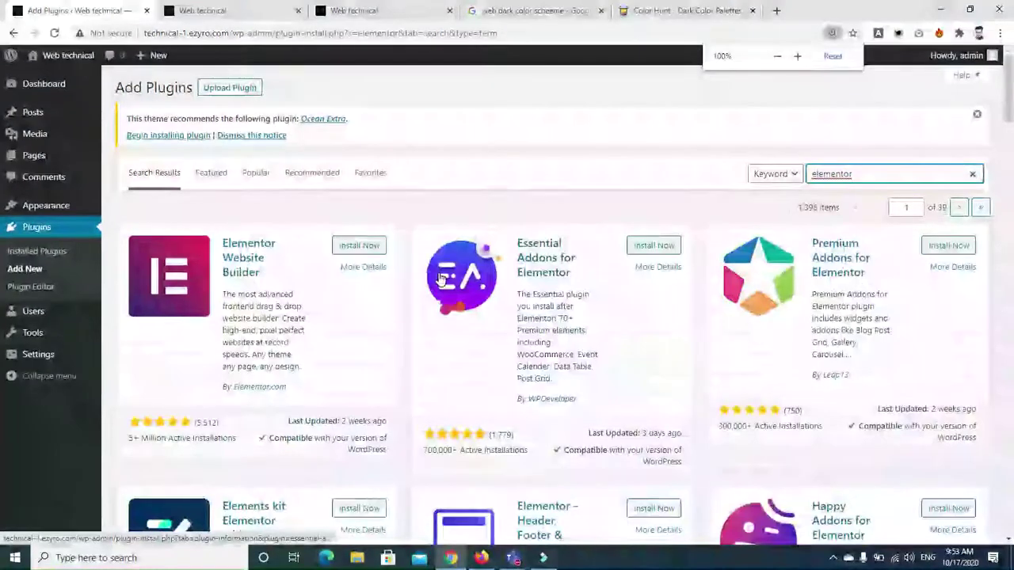
pyautogui.hotkey('ctrl', '+')
pyautogui.click(507, 266)
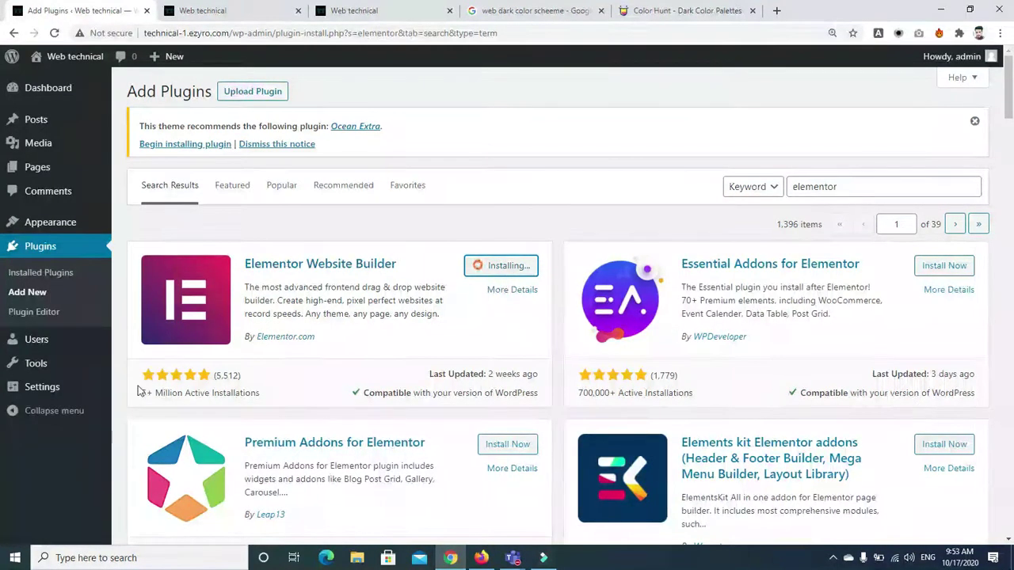
pyautogui.moveTo(138, 391); pyautogui.dragTo(263, 398)
pyautogui.click(264, 400)
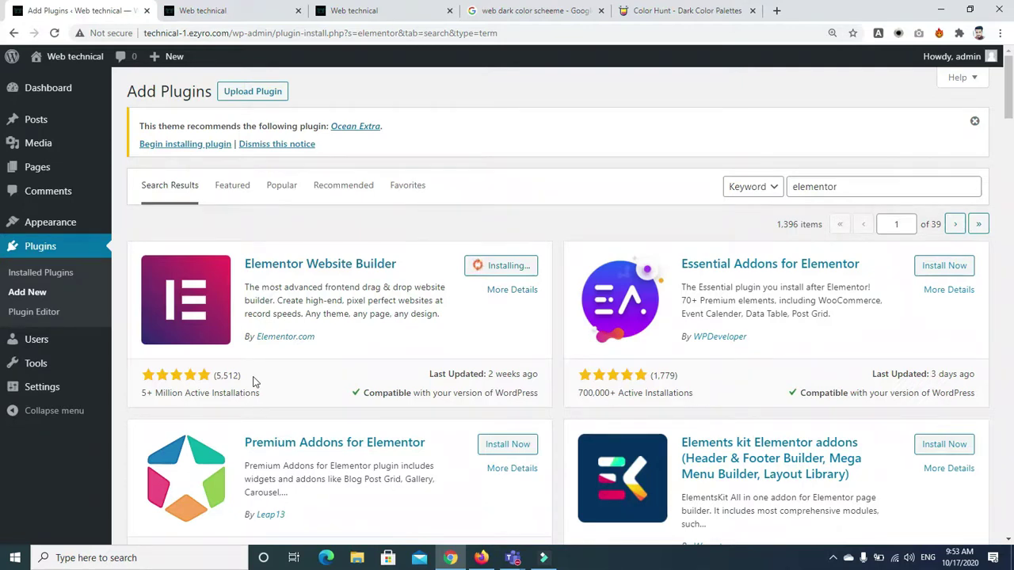
# Open the site's themes in a new tab, read the OceanWP theme's details, and view its required plugins.
pyautogui.rightClick(43, 221)
pyautogui.click(56, 228)
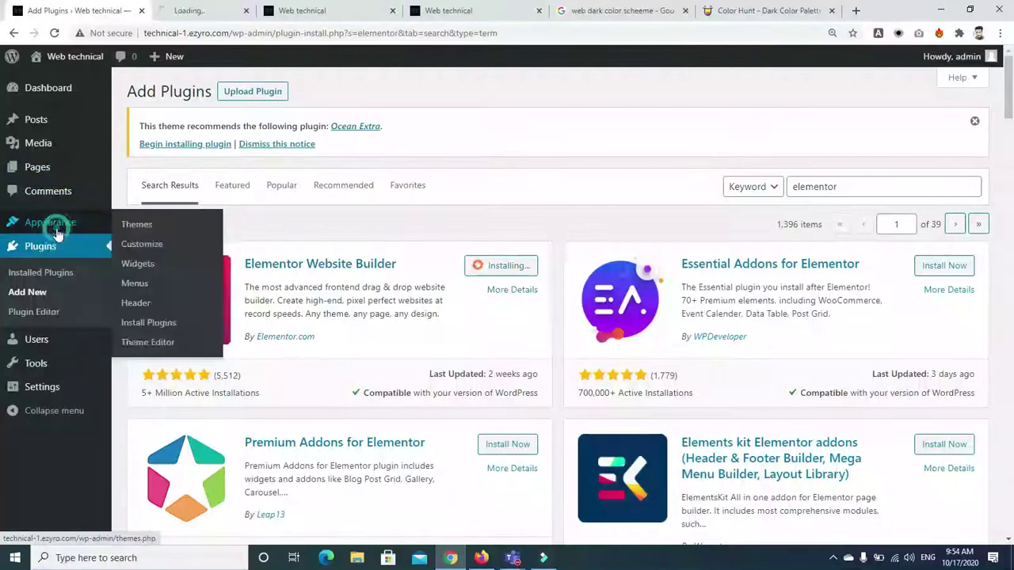
pyautogui.click(194, 10)
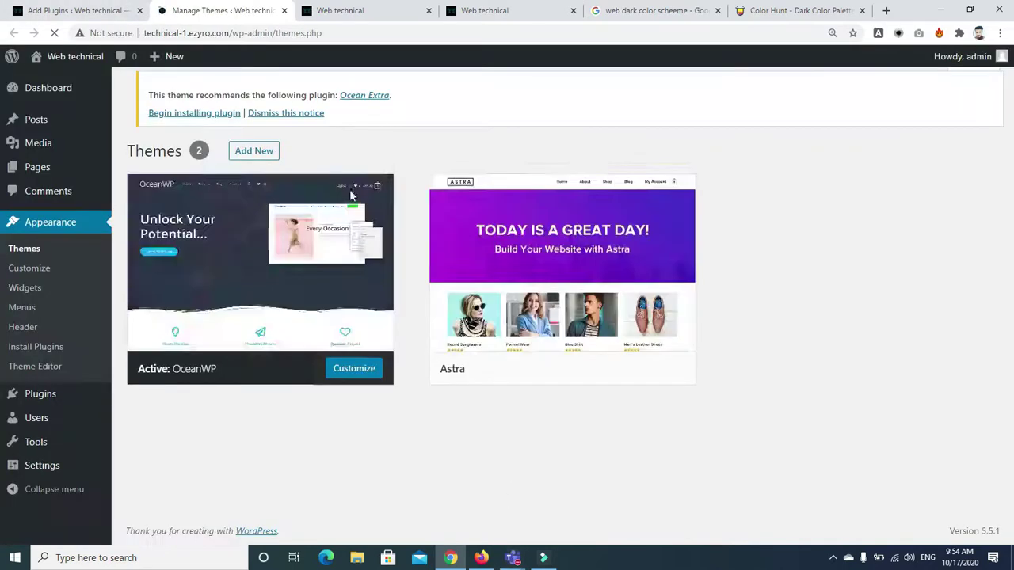
pyautogui.click(263, 287)
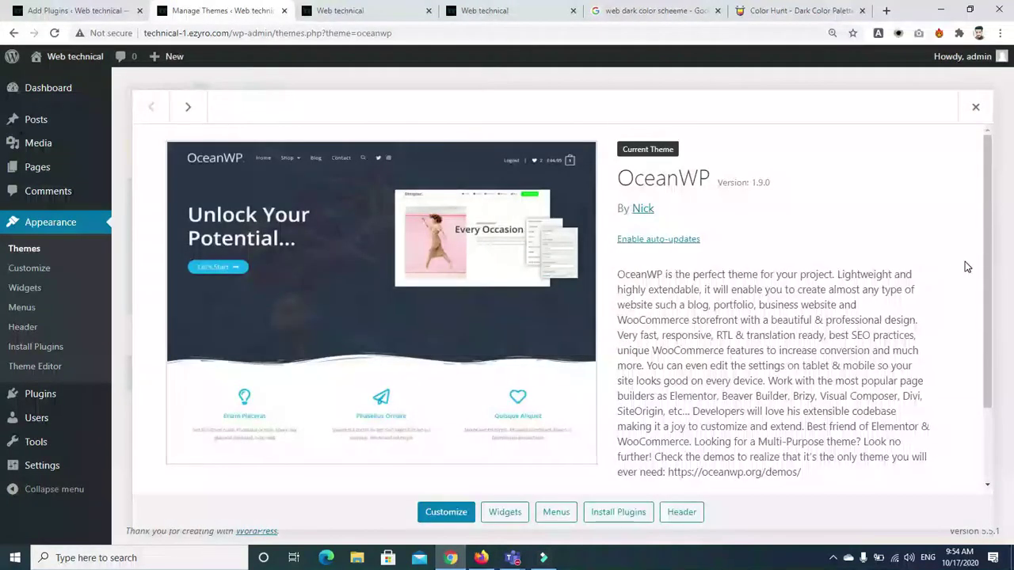
pyautogui.scroll(-1, 987, 238)
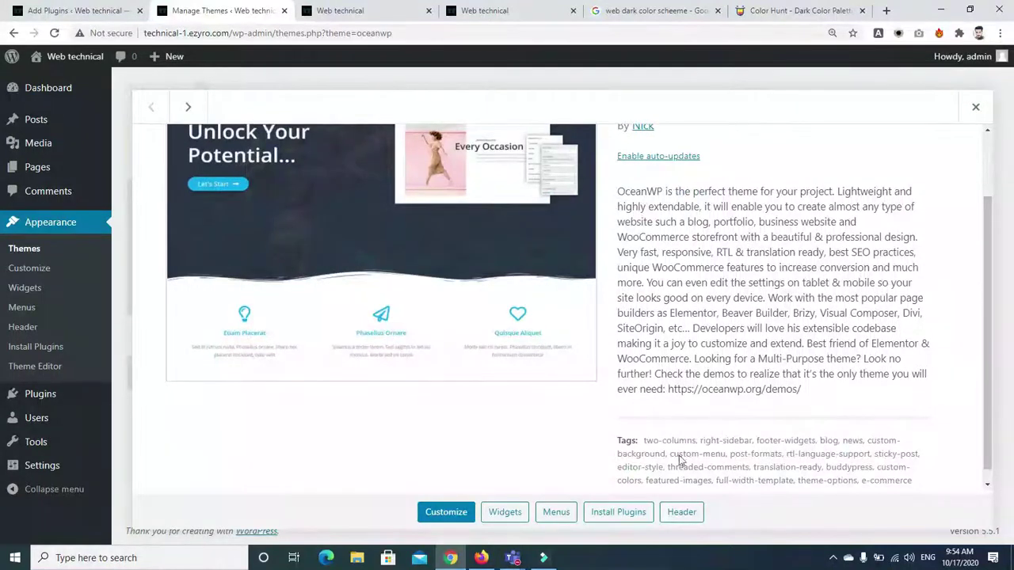
pyautogui.click(616, 513)
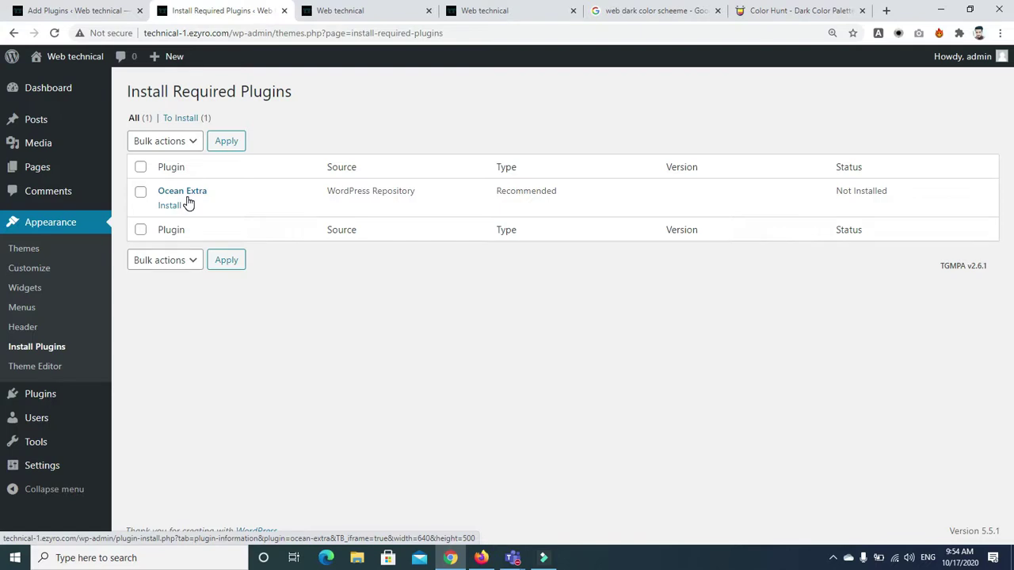
# Return to the installed themes, checking the site's home page and the Elementor installation along the way.
pyautogui.click(50, 228)
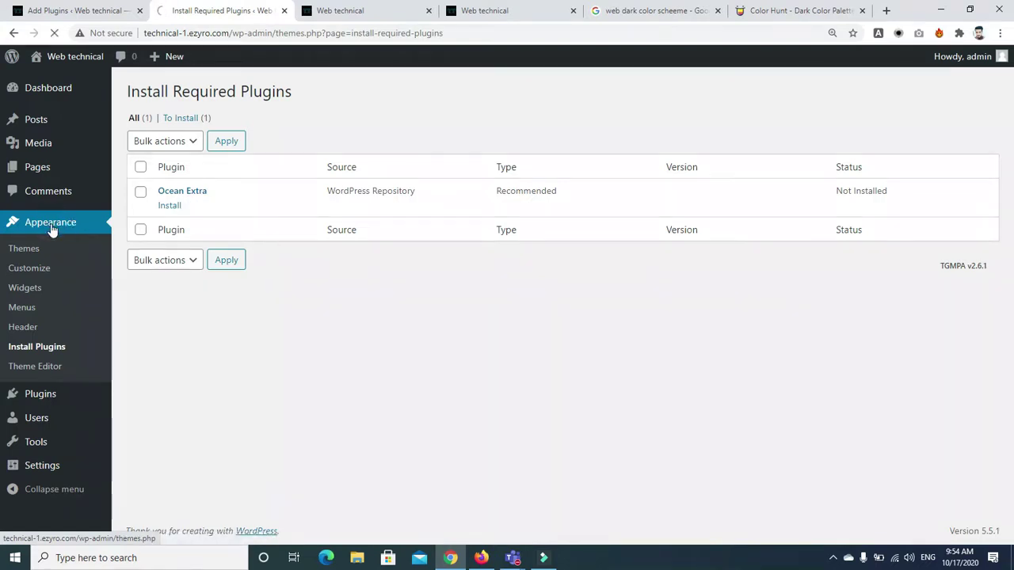
pyautogui.click(79, 10)
pyautogui.click(328, 12)
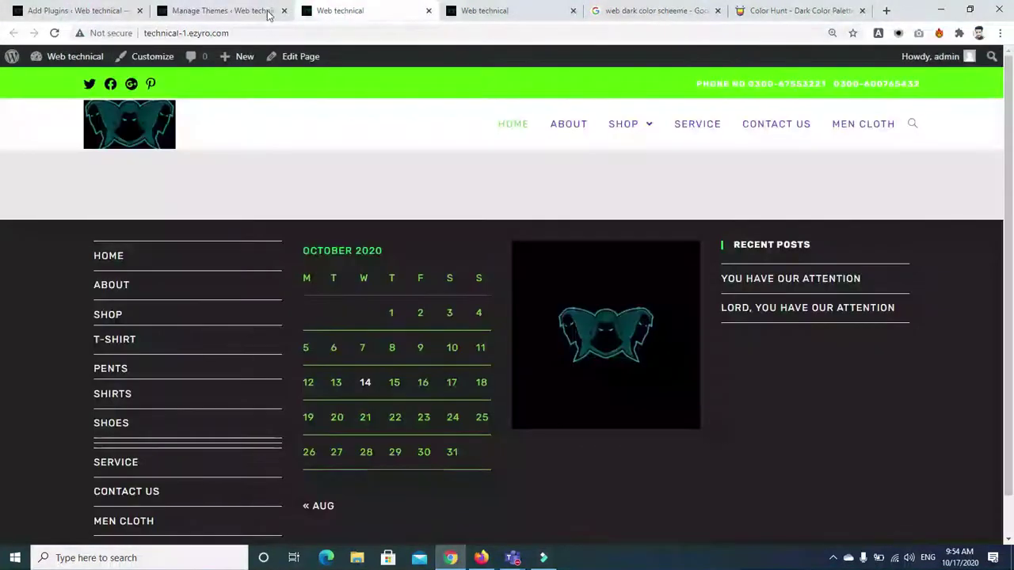
pyautogui.click(79, 10)
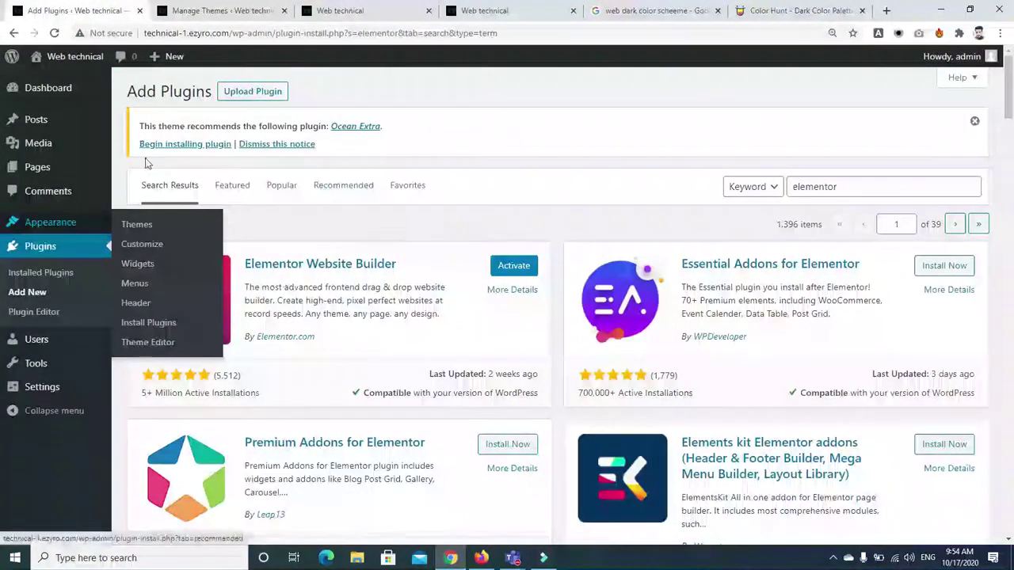
pyautogui.click(246, 11)
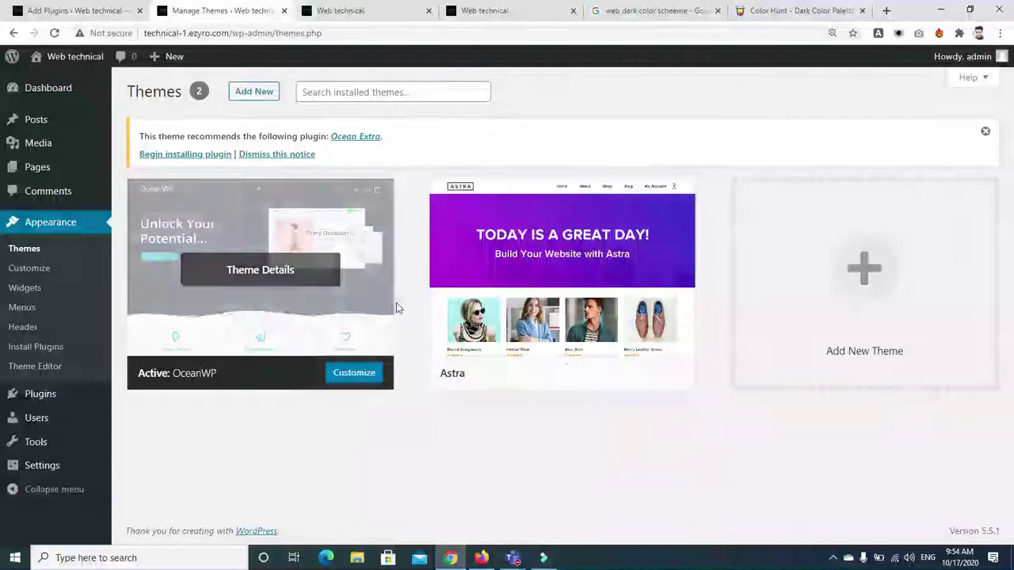
# Activate the Astra theme to look at its details and Astra Options, and switch back to the OceanWP theme.
pyautogui.moveTo(584, 287)
pyautogui.click(596, 369)
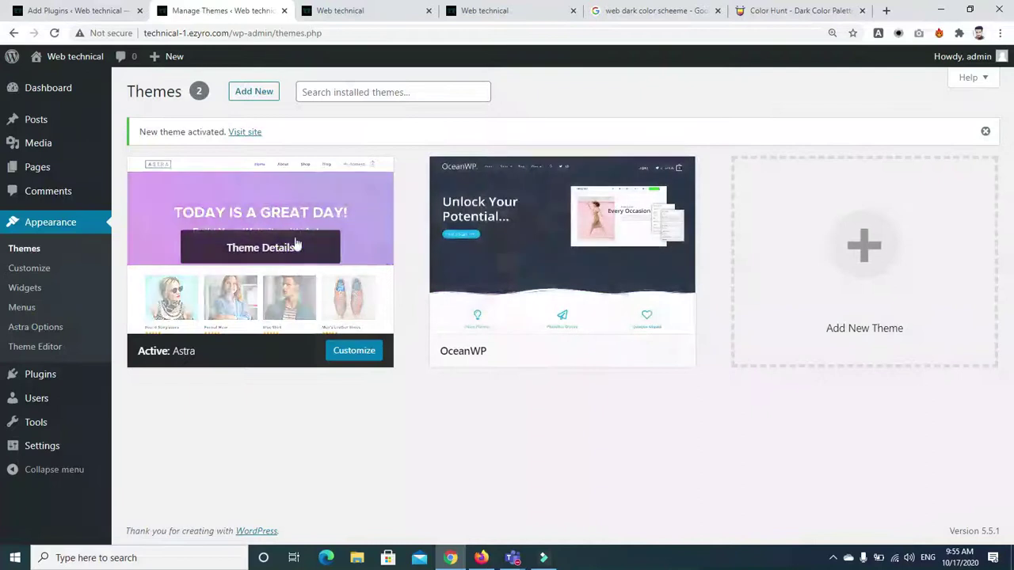
pyautogui.click(220, 281)
pyautogui.click(643, 514)
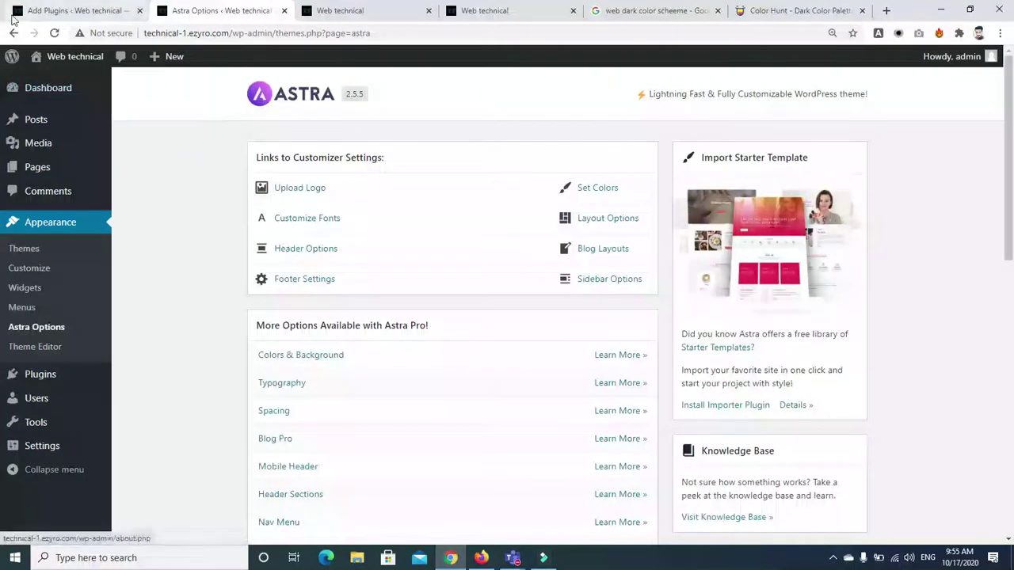
pyautogui.click(14, 33)
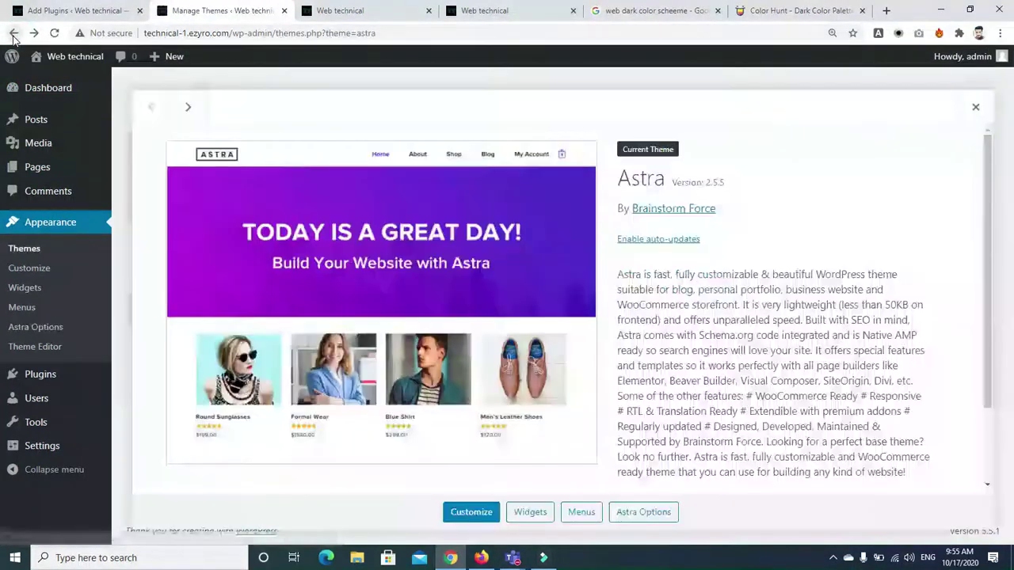
pyautogui.click(975, 108)
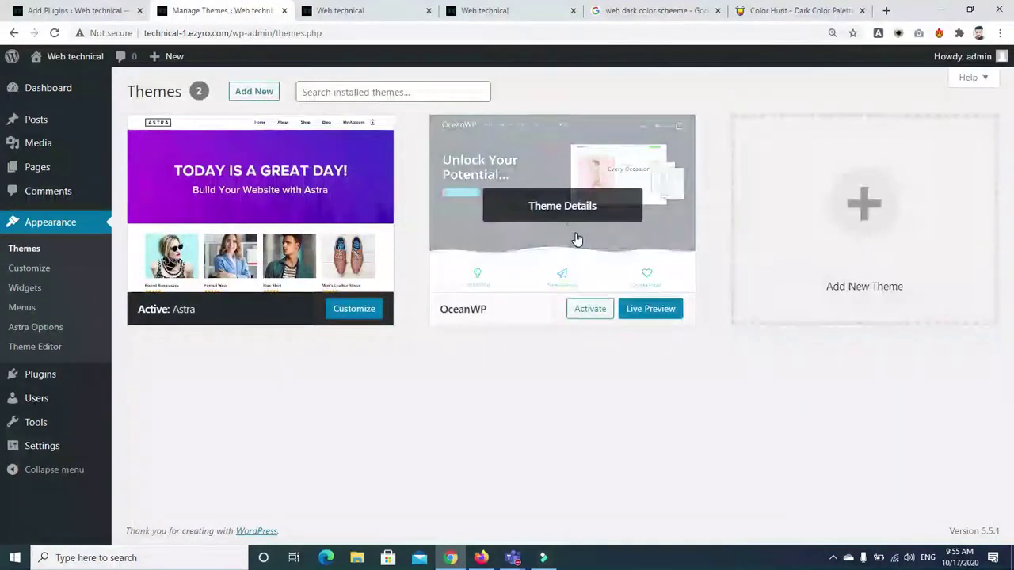
pyautogui.click(568, 211)
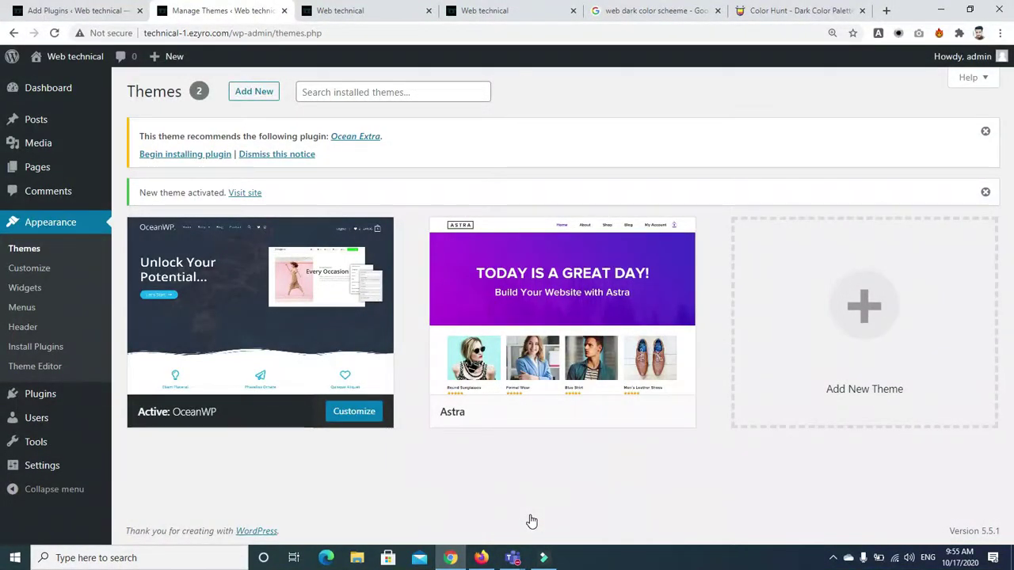
# Install the recommended Ocean Extra plugin from the OceanWP theme's required plugins.
pyautogui.moveTo(269, 347)
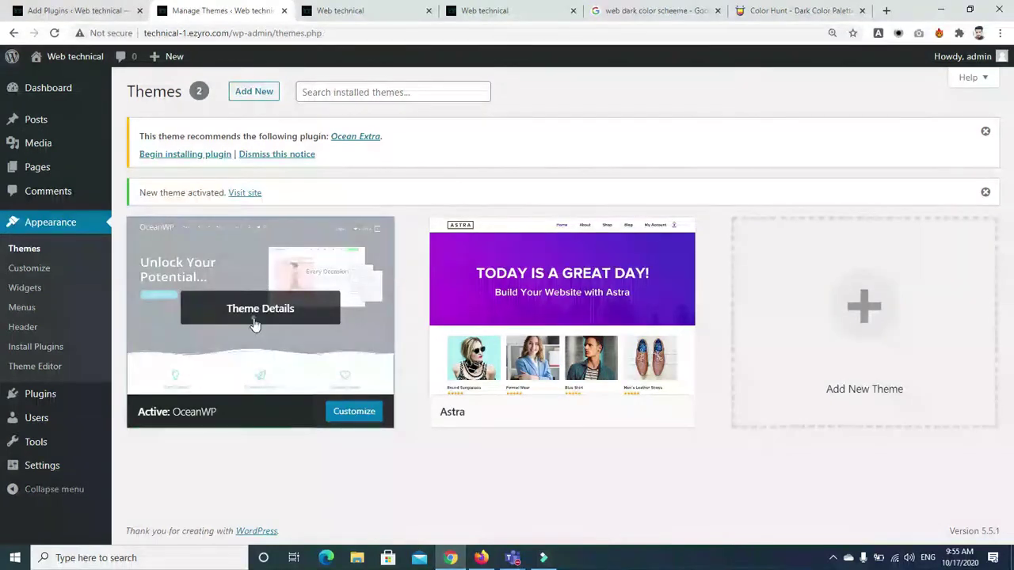
pyautogui.click(254, 326)
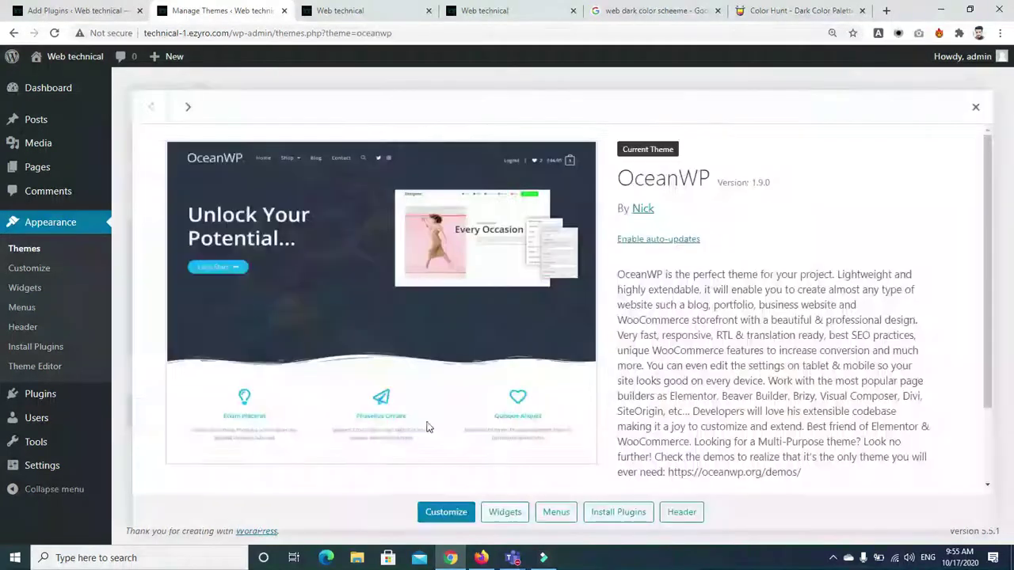
pyautogui.click(617, 512)
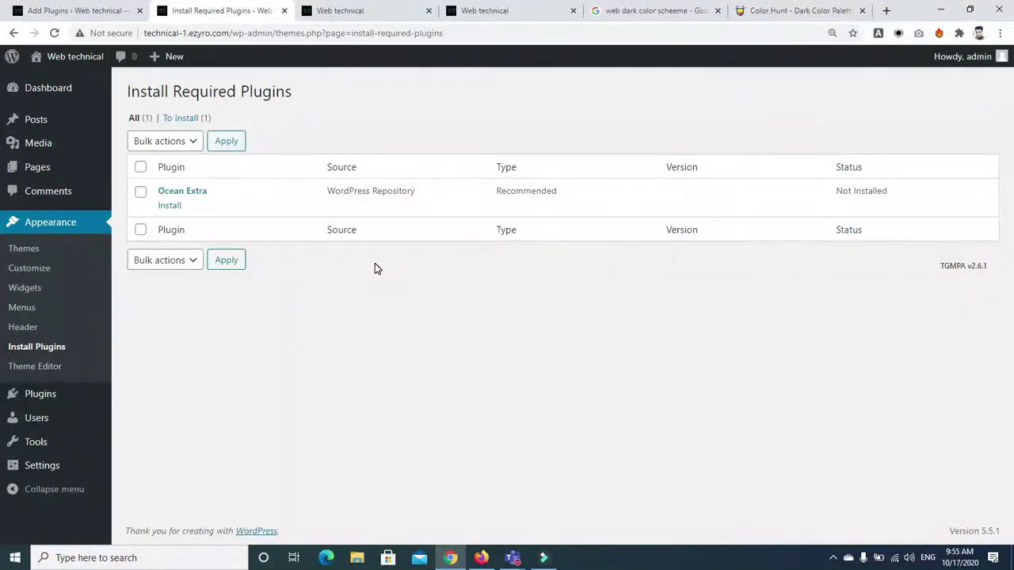
pyautogui.click(168, 206)
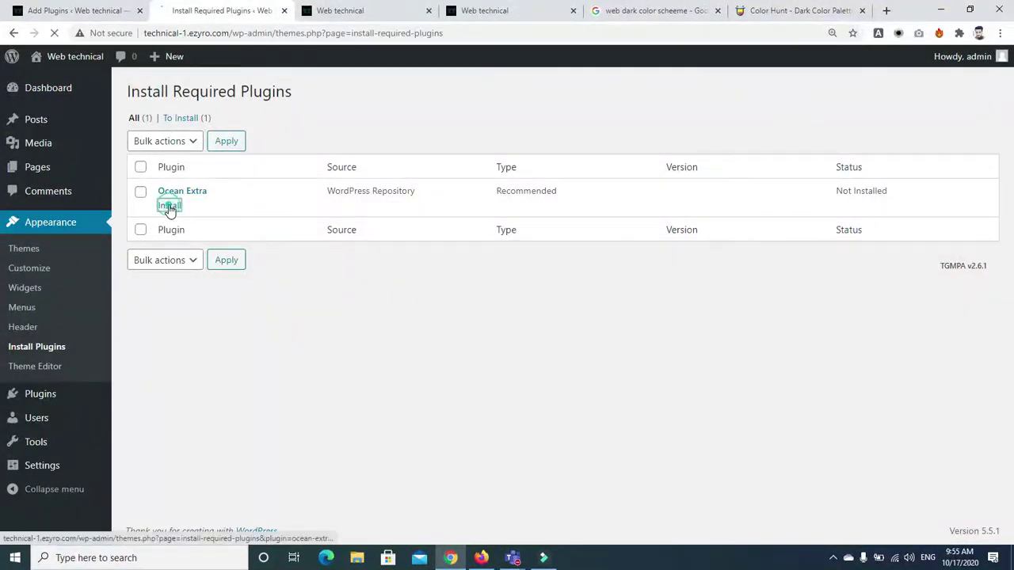
pyautogui.click(140, 167)
pyautogui.click(187, 140)
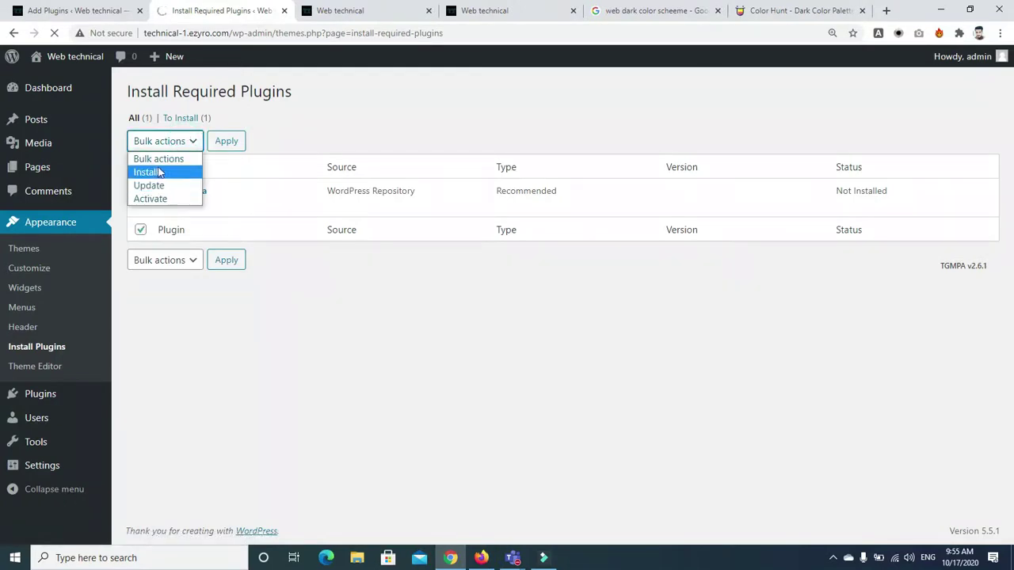
pyautogui.click(310, 148)
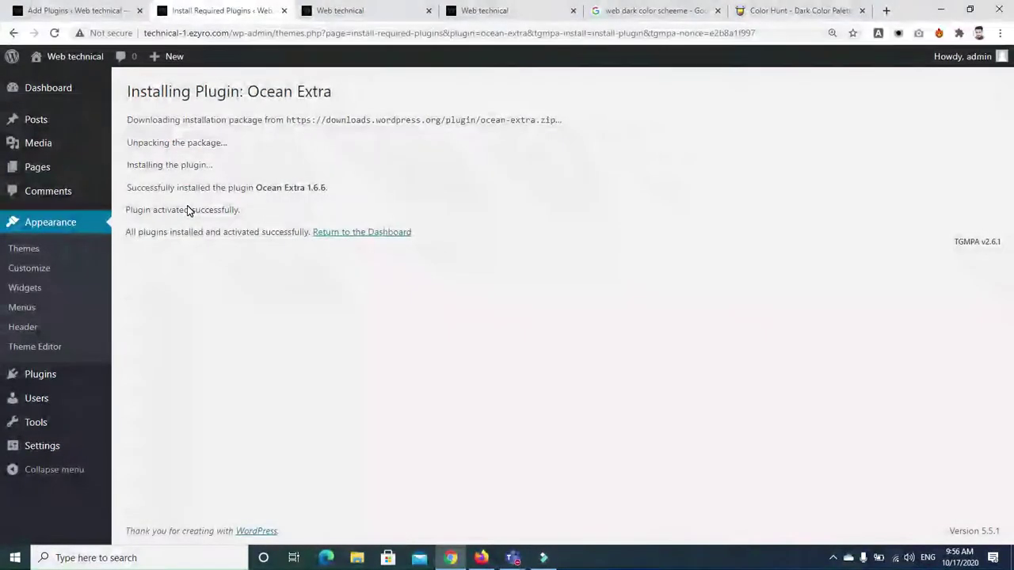
# Return to the installed themes and view the OceanWP theme's details.
pyautogui.click(351, 235)
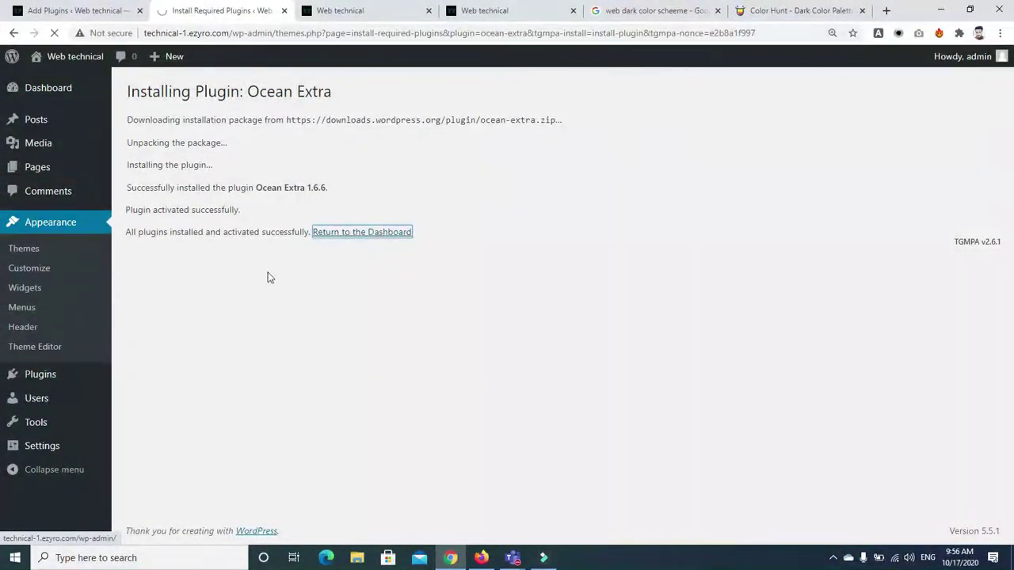
pyautogui.click(24, 250)
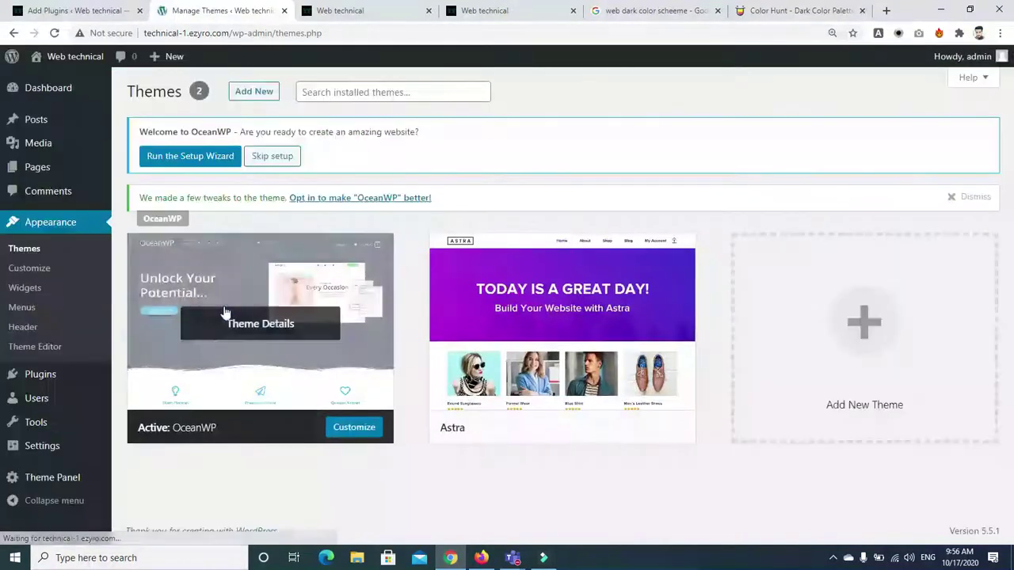
pyautogui.click(273, 323)
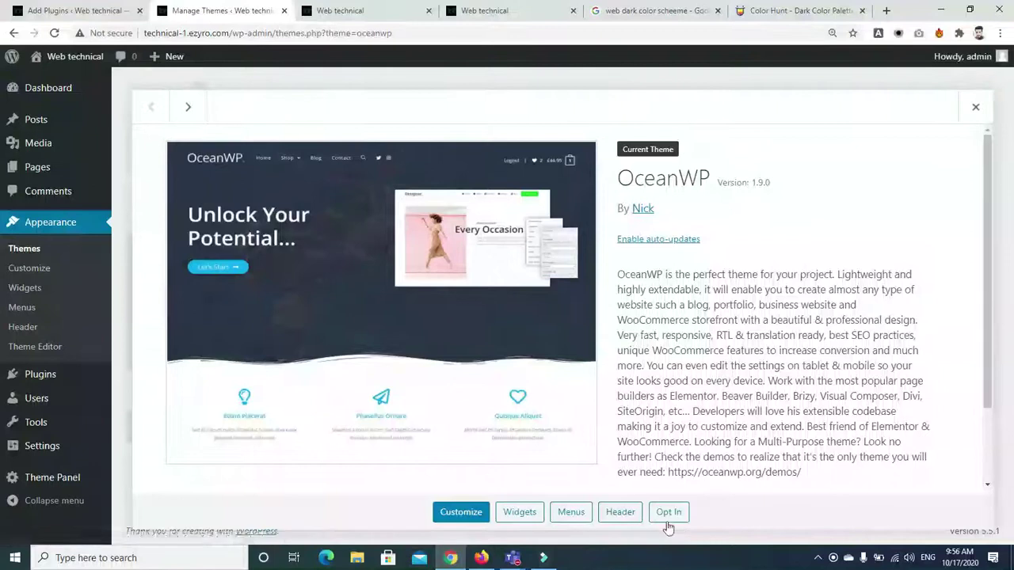
# Open the installed plugins and examine the Ocean Extra plugin's details and screenshots.
pyautogui.click(49, 379)
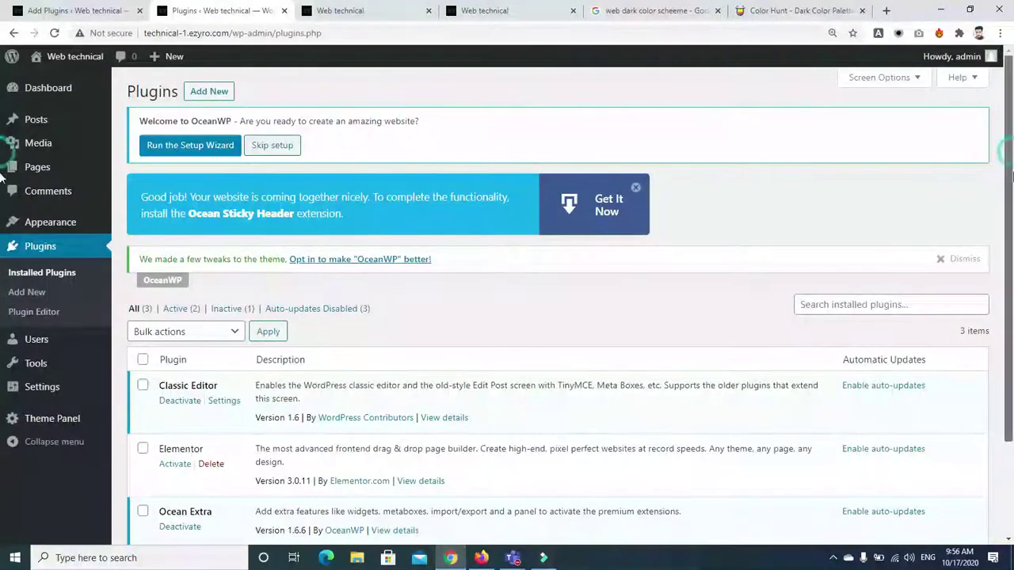
pyautogui.scroll(-2, 349, 417)
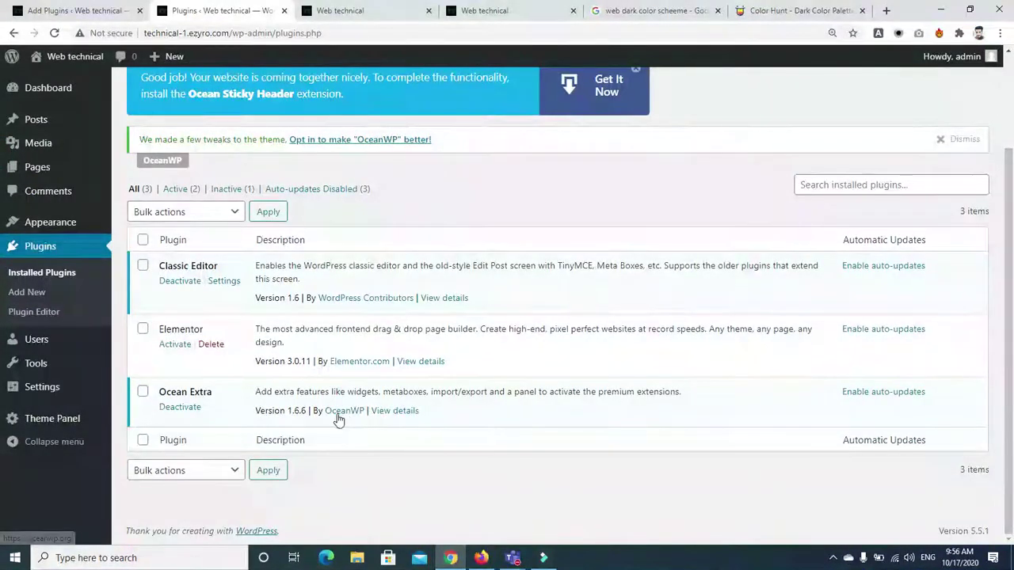
pyautogui.click(392, 411)
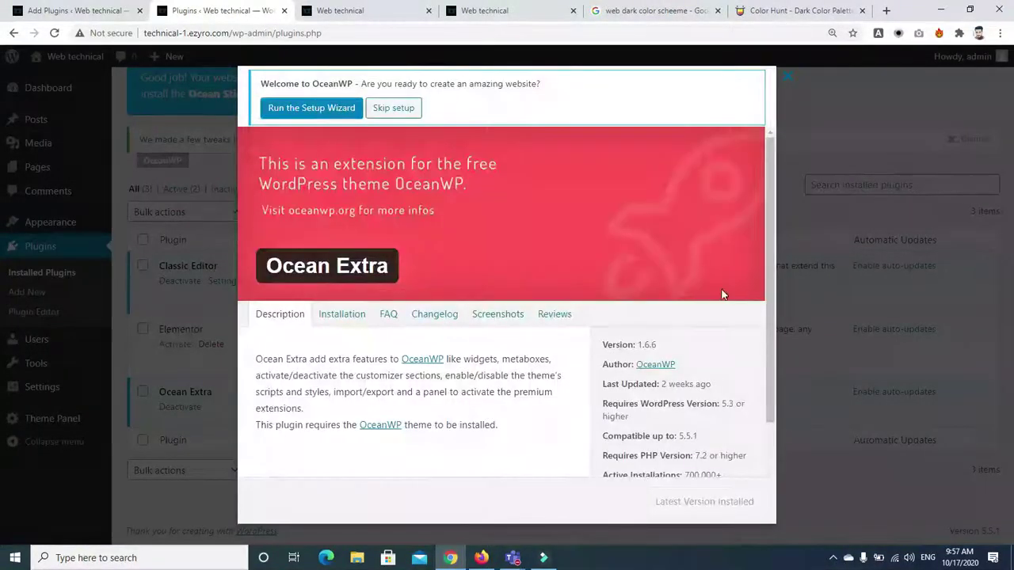
pyautogui.scroll(-1, 772, 255)
pyautogui.click(503, 238)
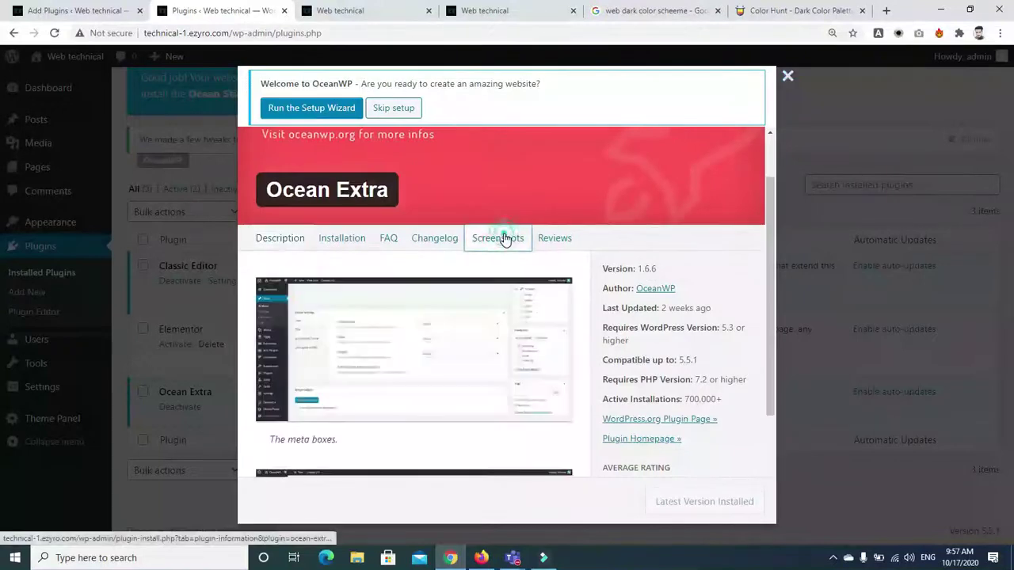
pyautogui.moveTo(763, 211); pyautogui.dragTo(772, 415)
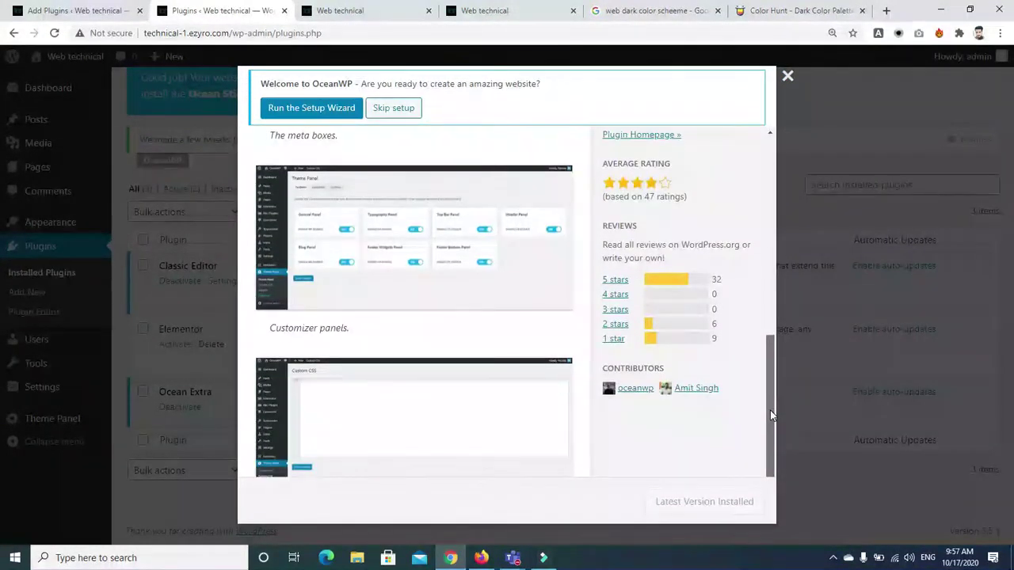
pyautogui.click(785, 78)
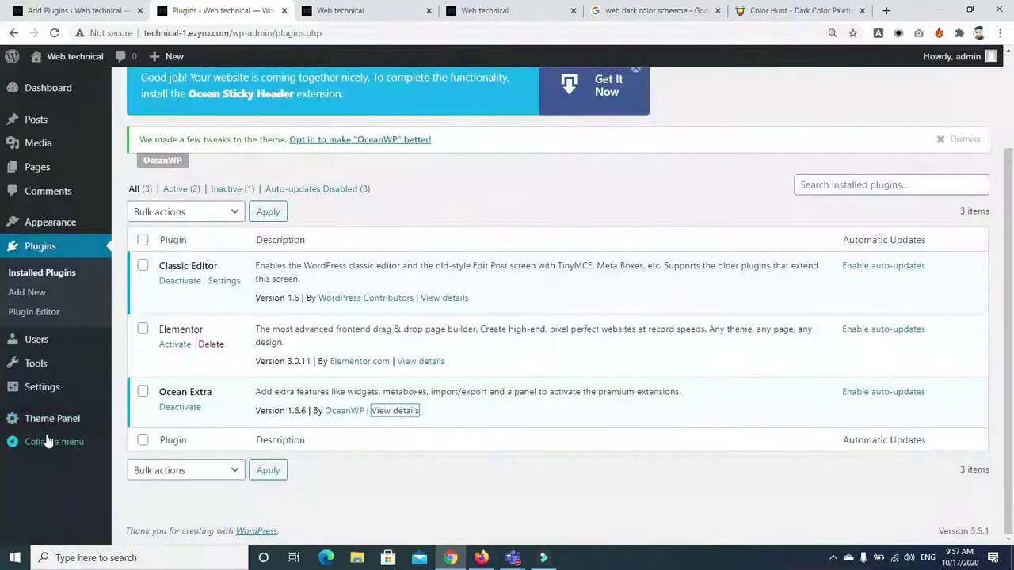
pyautogui.click(391, 411)
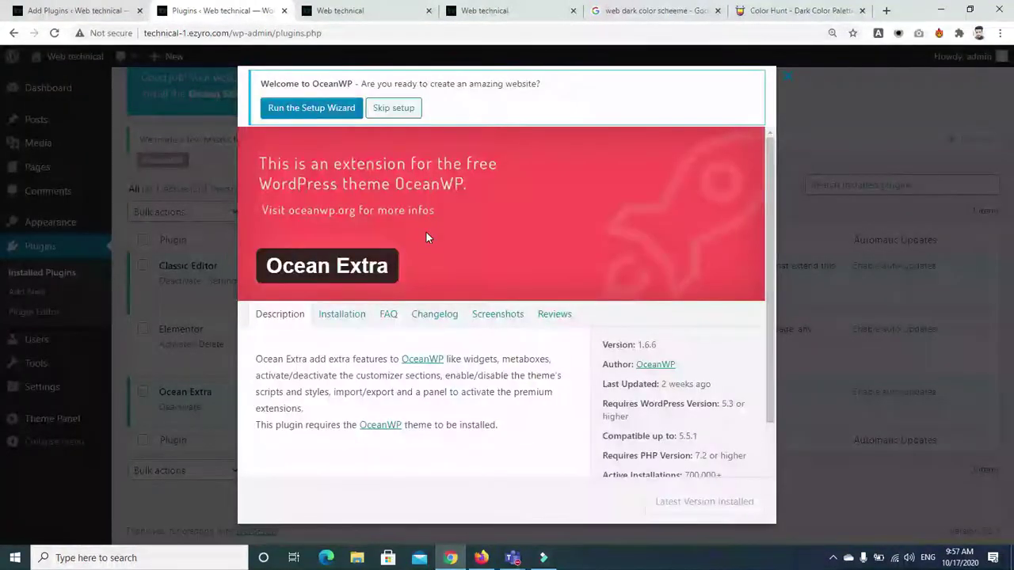
pyautogui.click(485, 315)
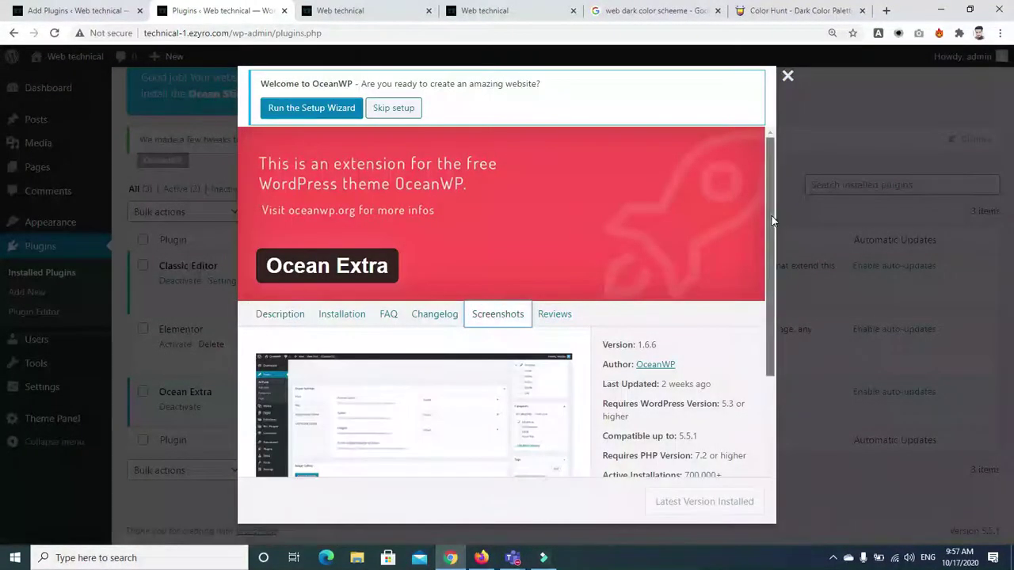
pyautogui.moveTo(772, 220); pyautogui.dragTo(763, 399)
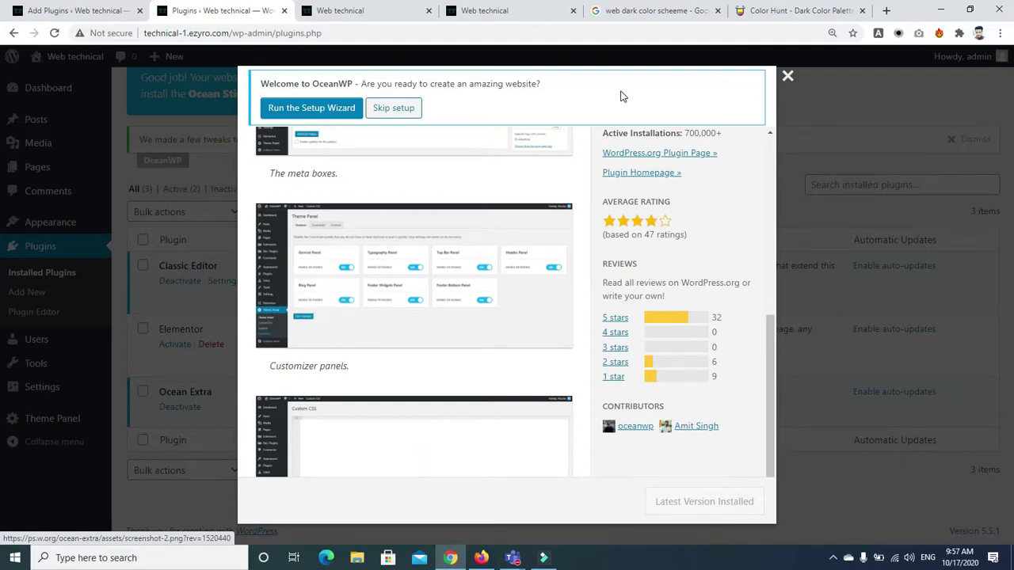
pyautogui.click(787, 76)
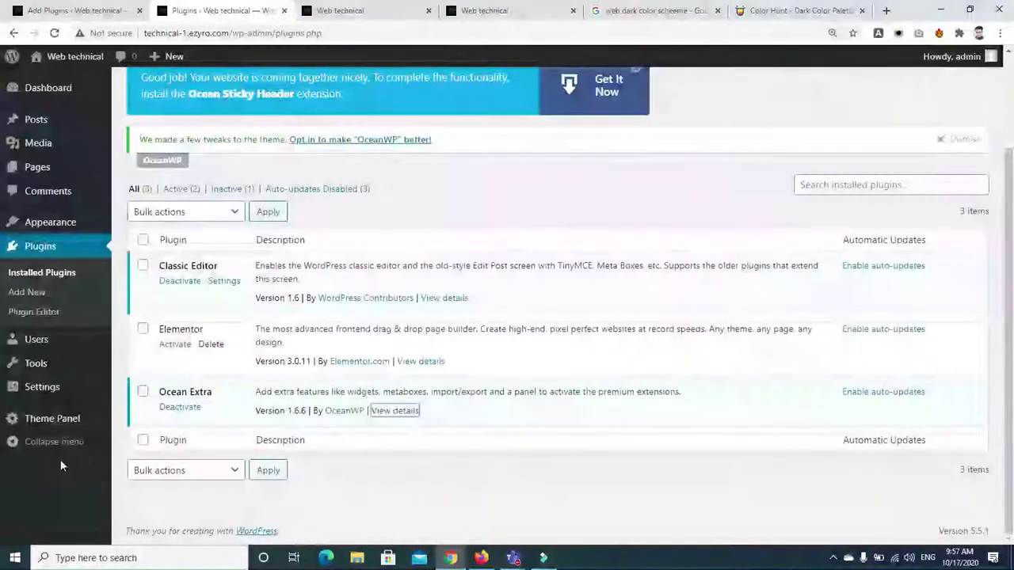
# Open OceanWP's Theme Panel, skip the update and diagnostics opt-in, and look through the Customizer Sections.
pyautogui.click(51, 418)
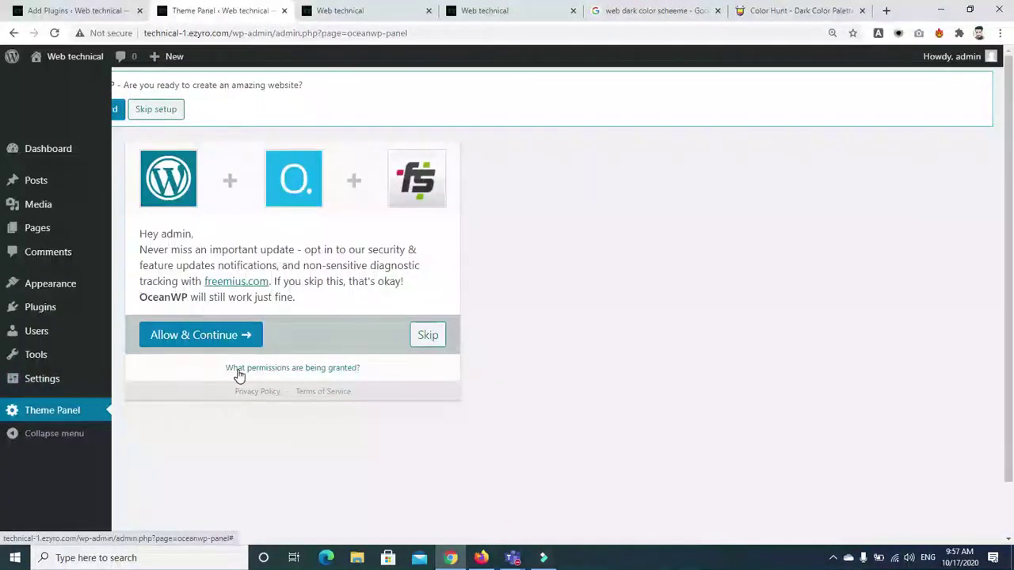
pyautogui.click(432, 336)
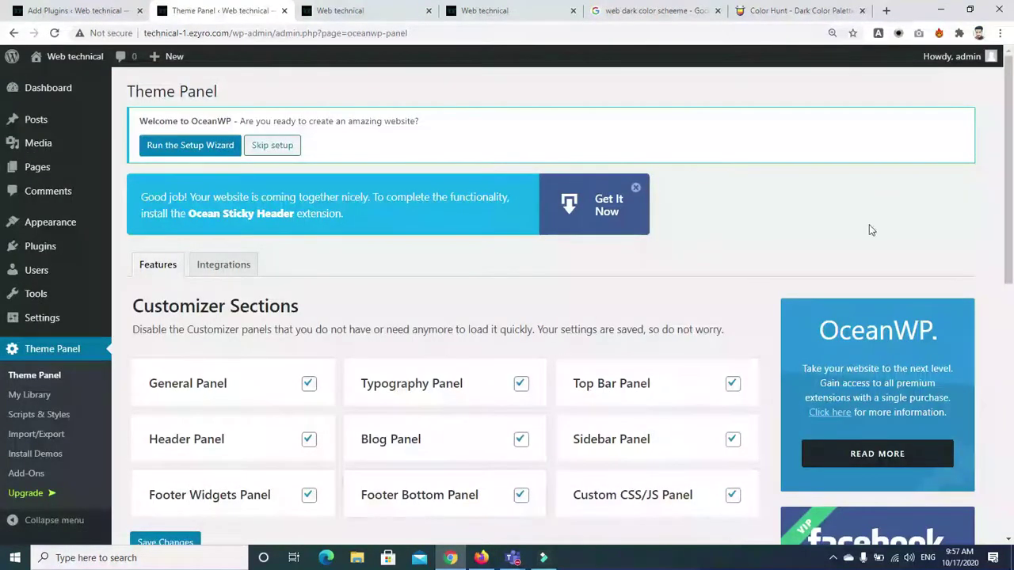
pyautogui.moveTo(1011, 113); pyautogui.dragTo(1012, 368)
pyautogui.scroll(5, 444, 316)
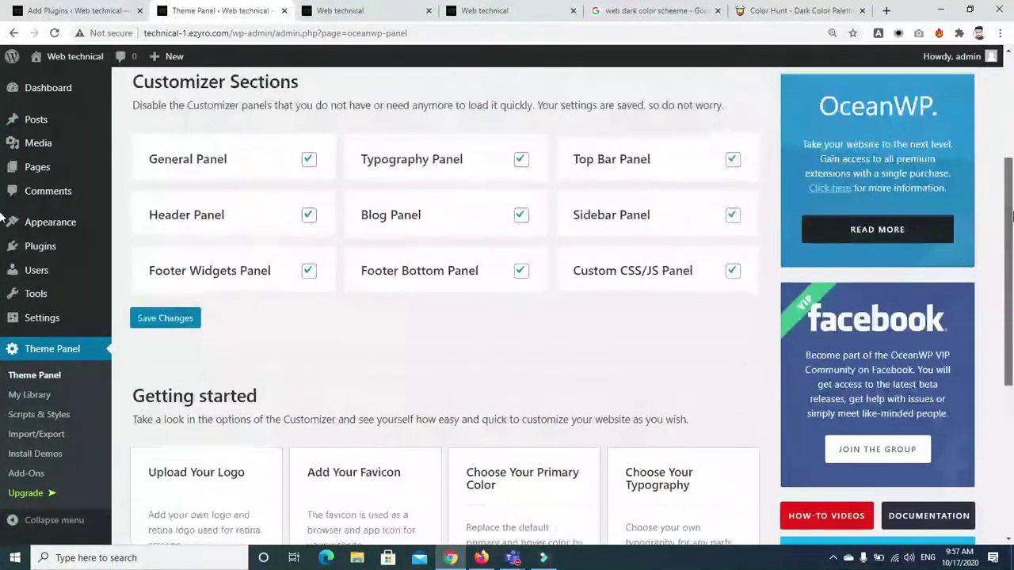
# Activate the installed Elementor plugin and close its Getting Started page after viewing it.
pyautogui.click(12, 34)
pyautogui.click(34, 250)
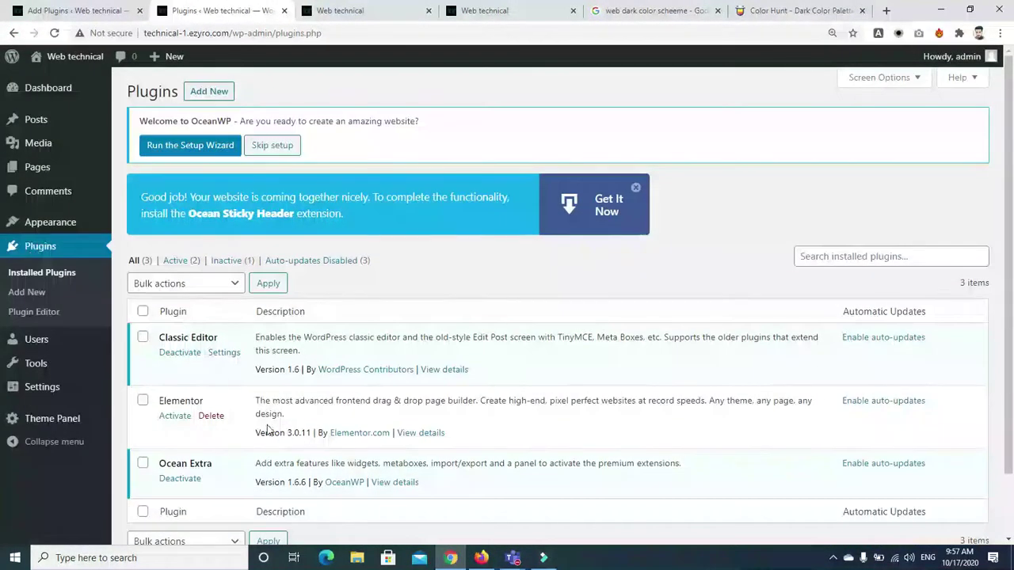
pyautogui.click(176, 417)
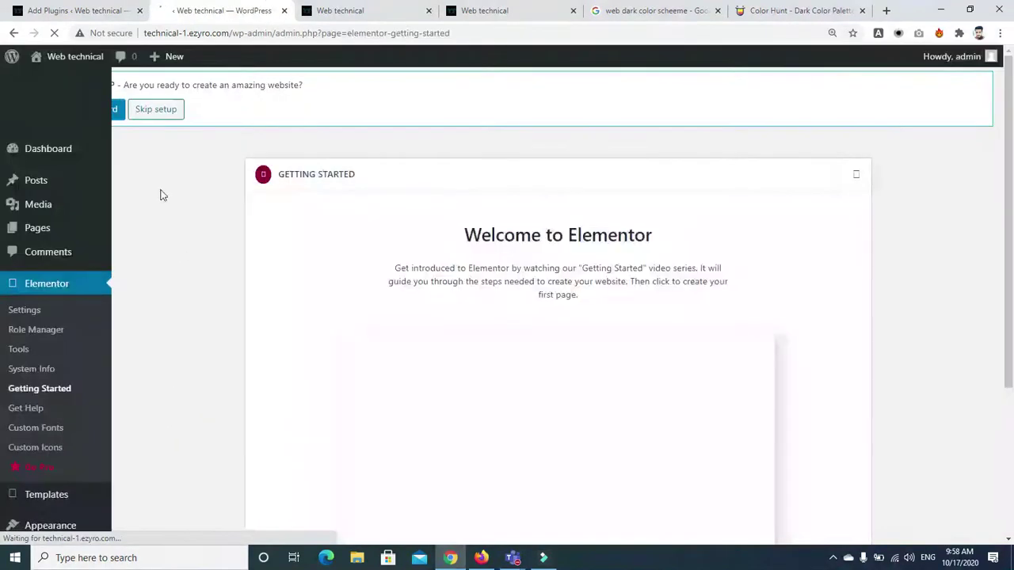
pyautogui.scroll(-3, 1, 190)
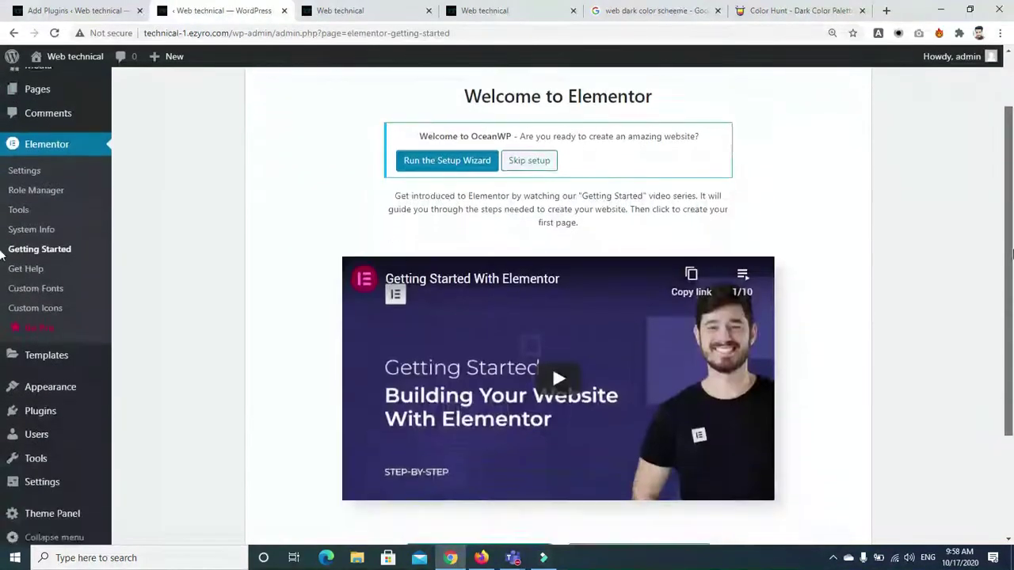
pyautogui.scroll(1, 2, 238)
pyautogui.scroll(1, 1, 242)
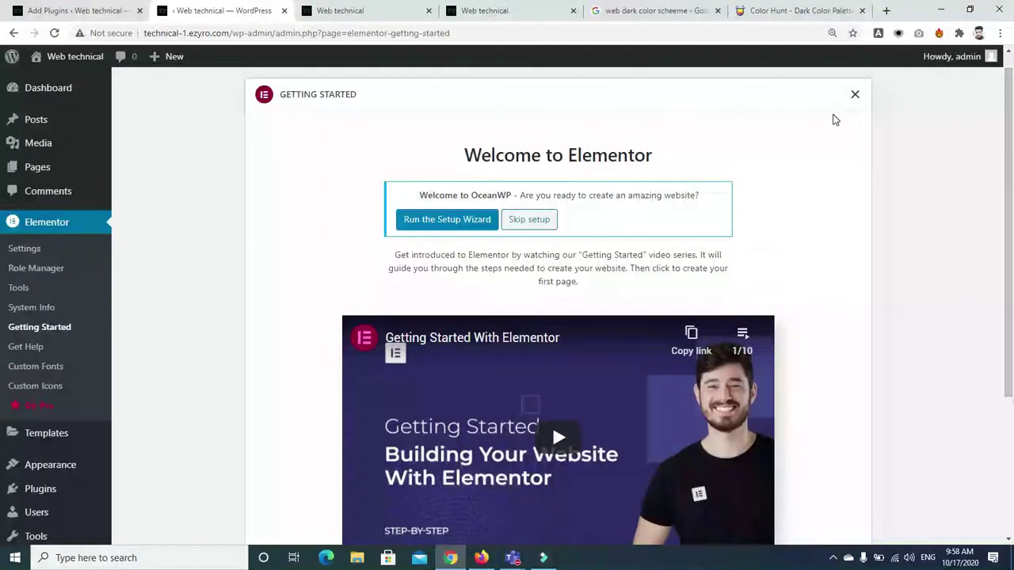
pyautogui.click(858, 95)
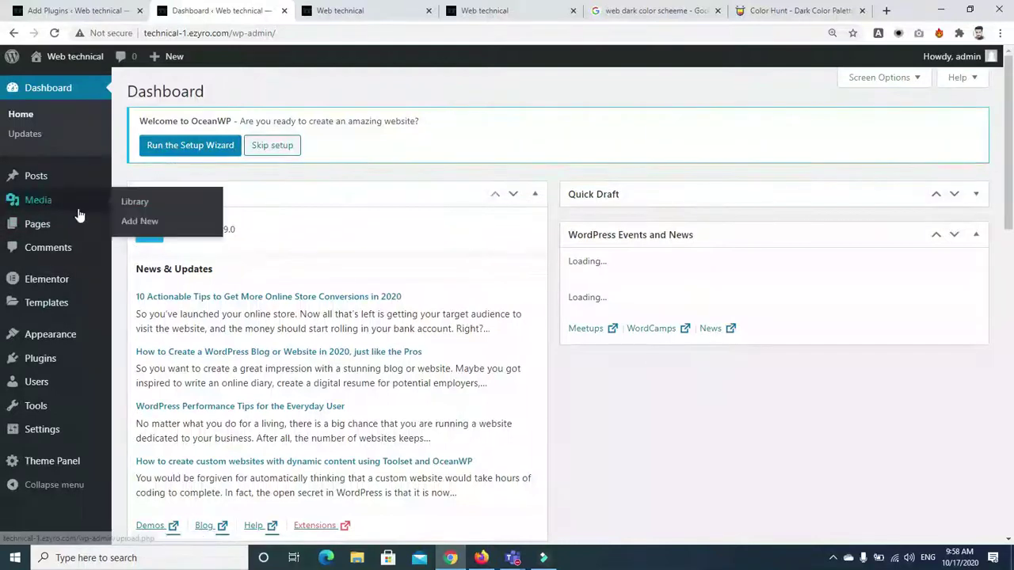
# Open the list of all pages, checking the live site's home page along the way.
pyautogui.moveTo(47, 225)
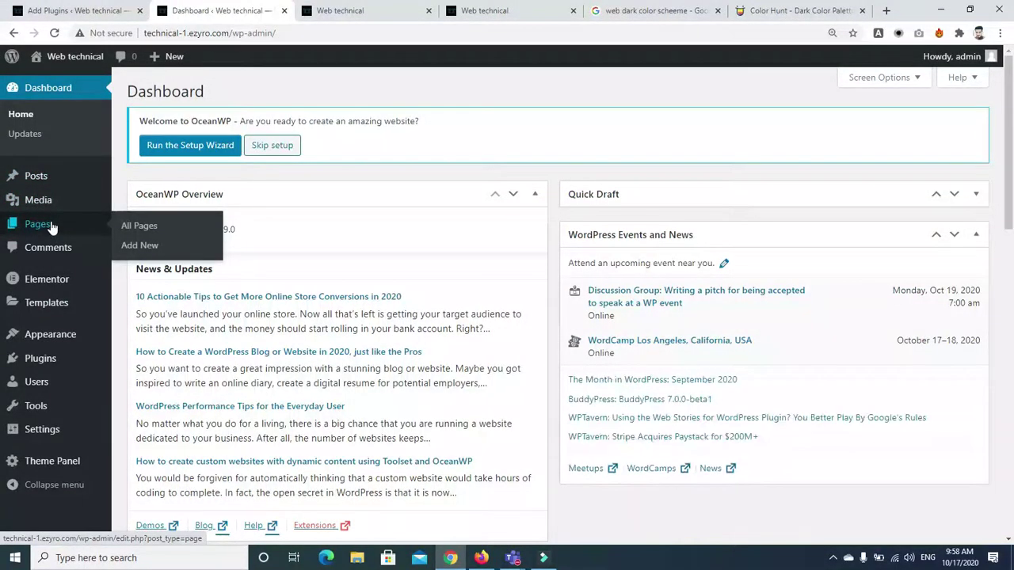
pyautogui.click(44, 225)
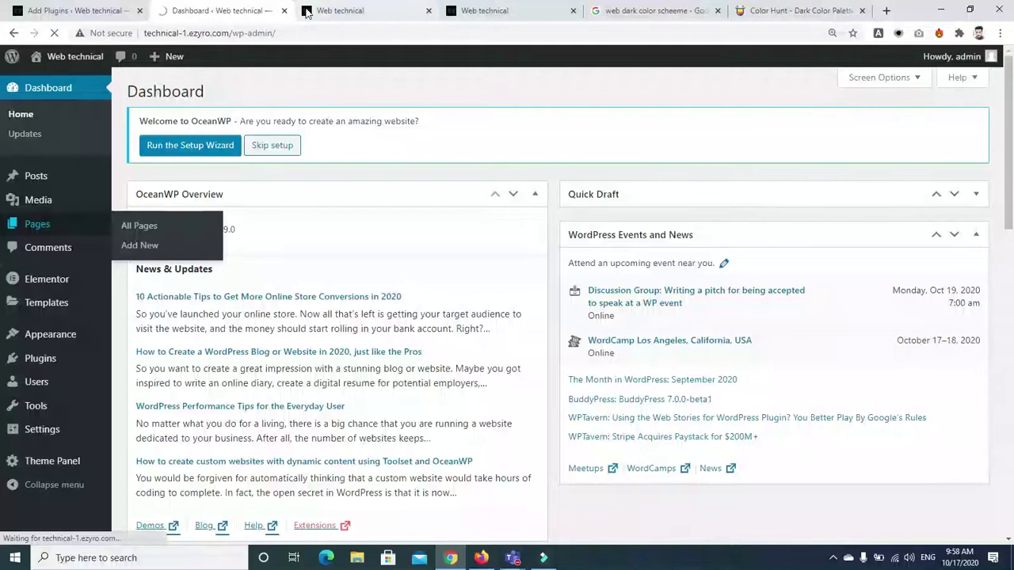
pyautogui.click(349, 10)
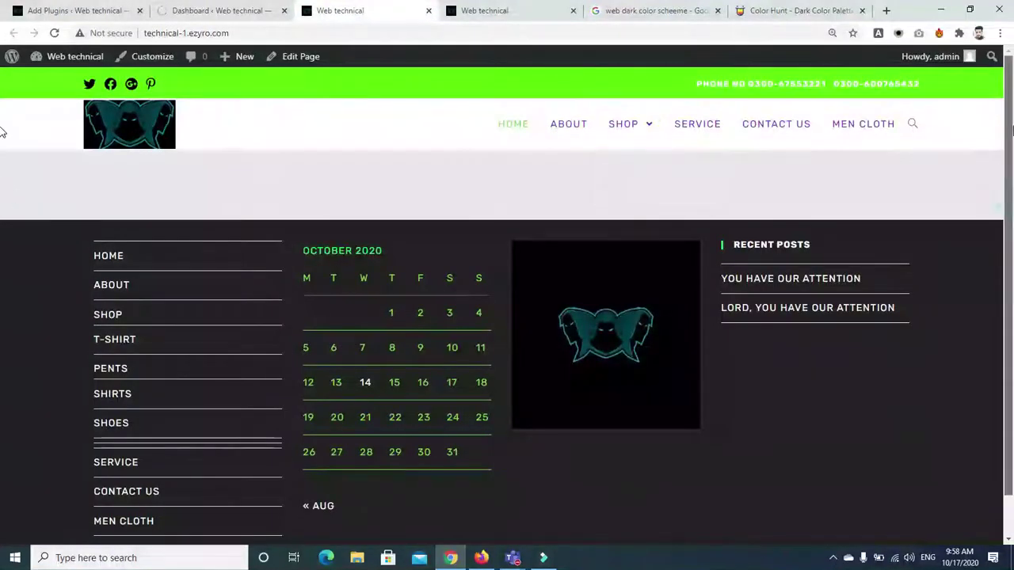
pyautogui.scroll(-1, 2, 190)
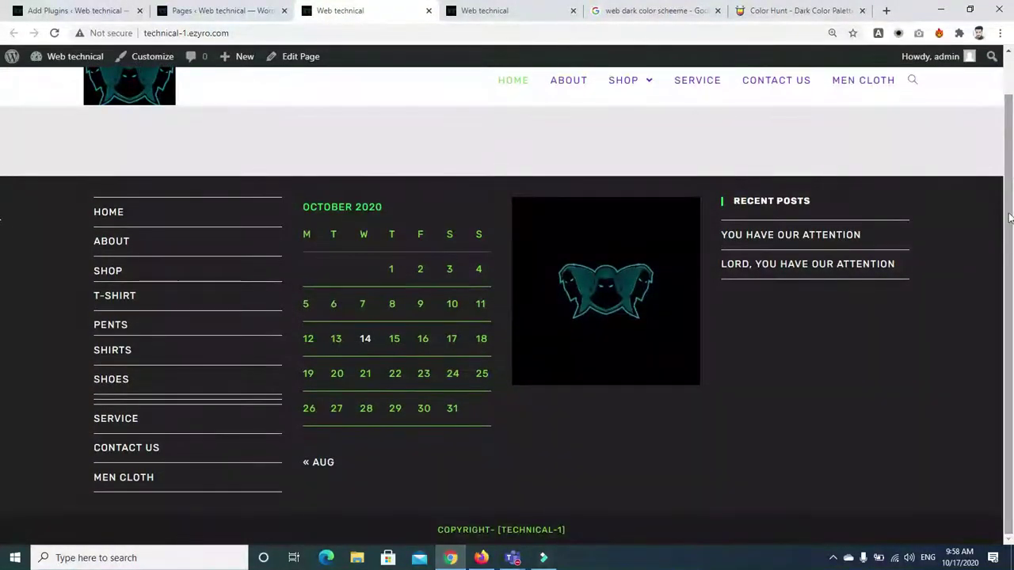
pyautogui.scroll(1, 1002, 119)
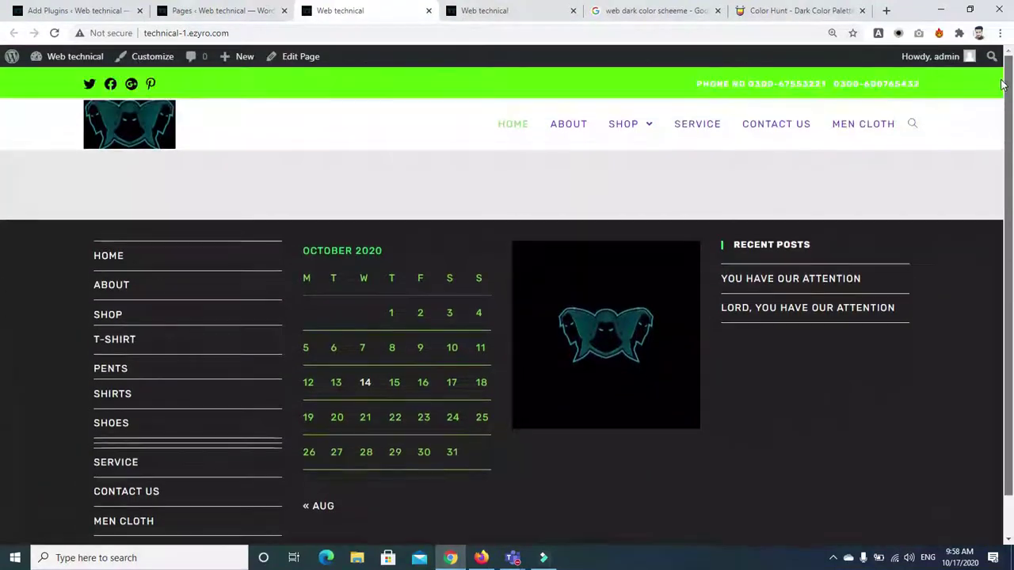
pyautogui.click(211, 12)
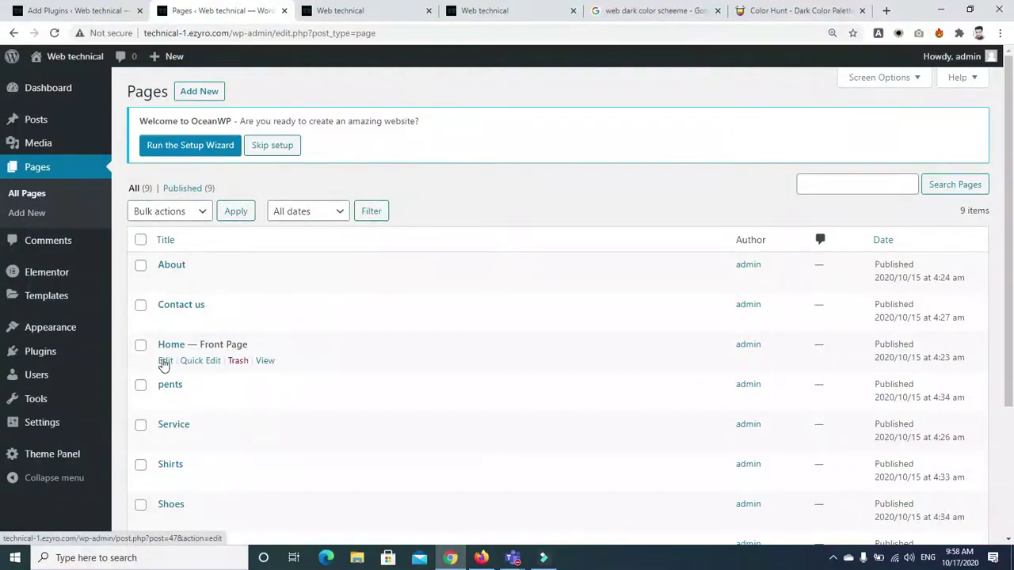
# Open the Home page for editing and look over its content editor and OceanWP Settings.
pyautogui.click(163, 346)
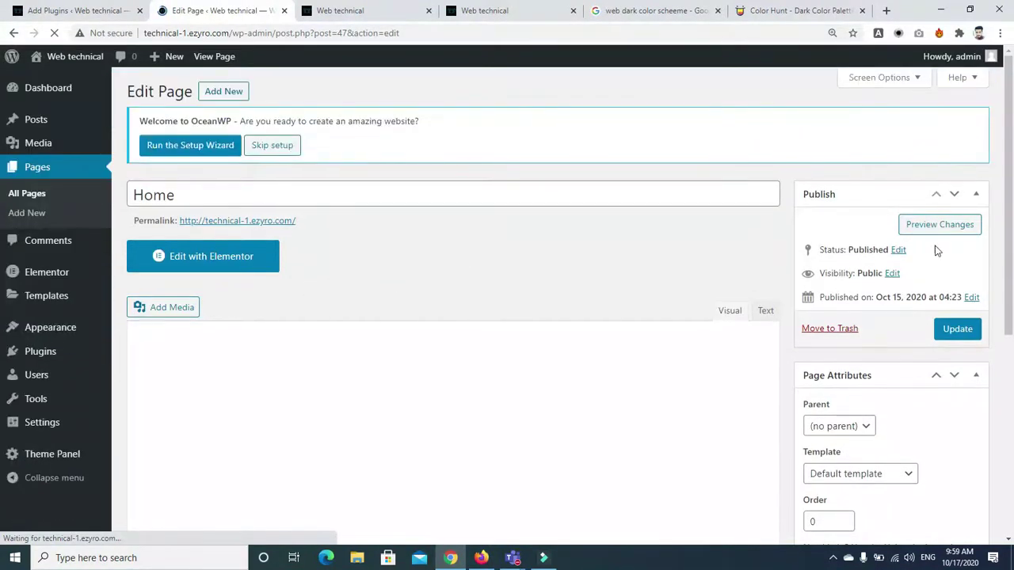
pyautogui.scroll(-3, 980, 322)
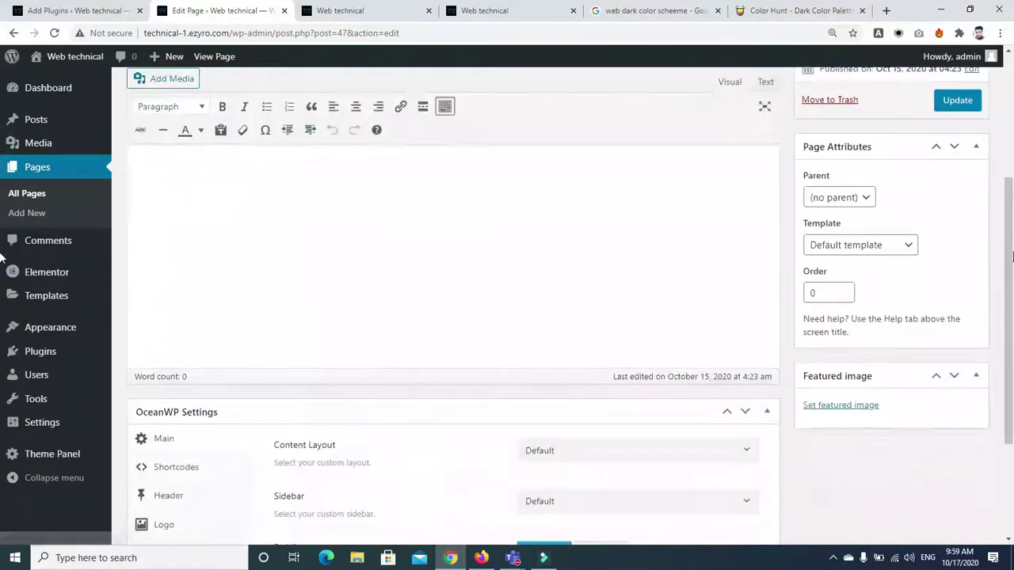
pyautogui.scroll(-3, 980, 322)
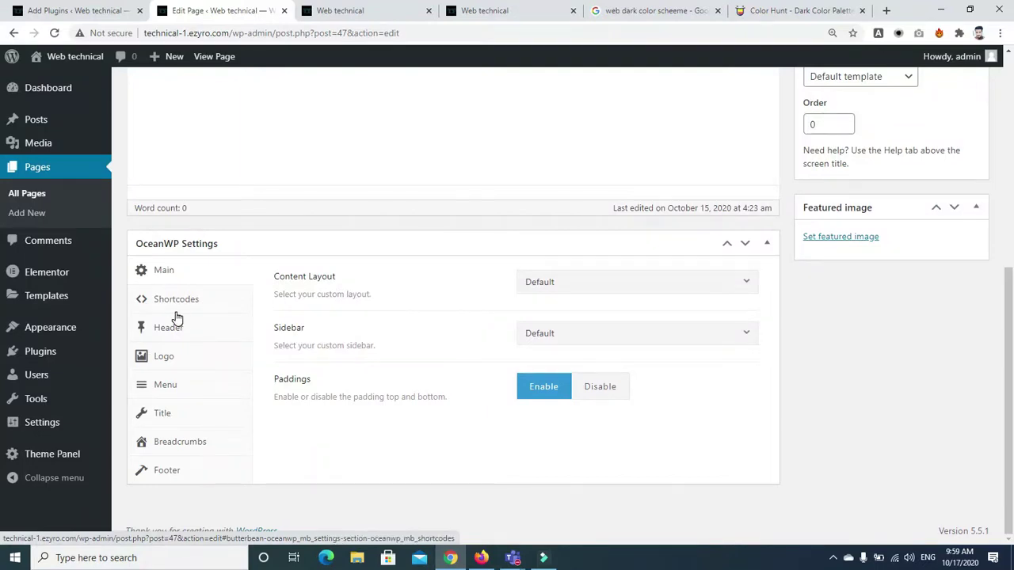
pyautogui.click(314, 110)
pyautogui.click(483, 330)
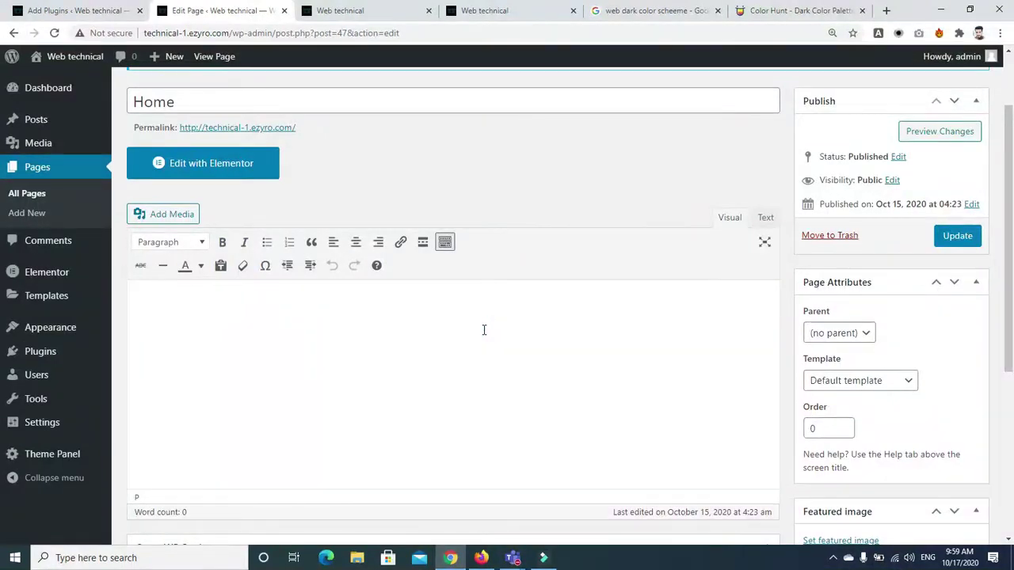
pyautogui.moveTo(1012, 173); pyautogui.dragTo(1011, 339)
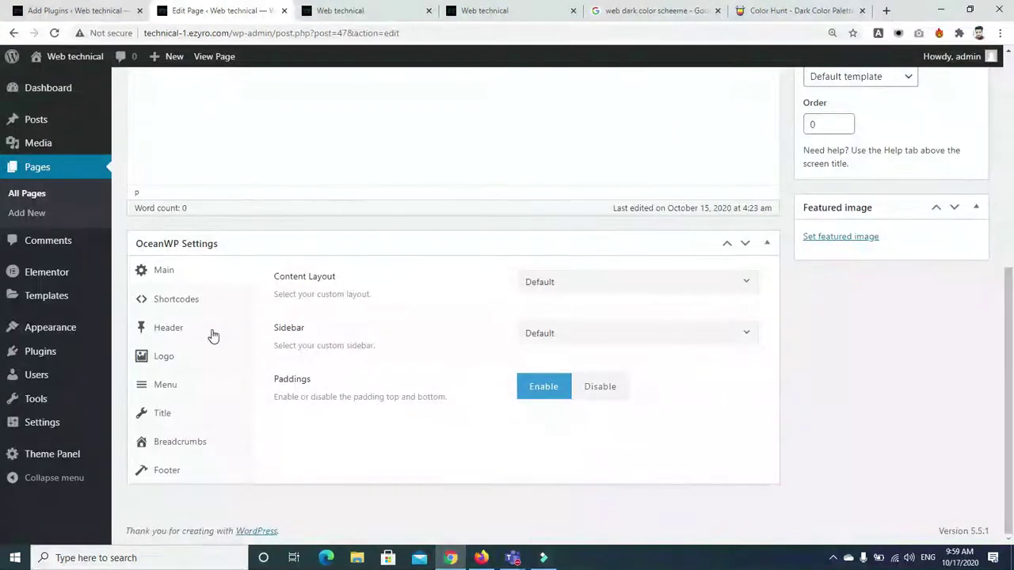
# Look through the Header, Shortcodes, Logo and Menu sections of the Home page's OceanWP Settings.
pyautogui.click(158, 330)
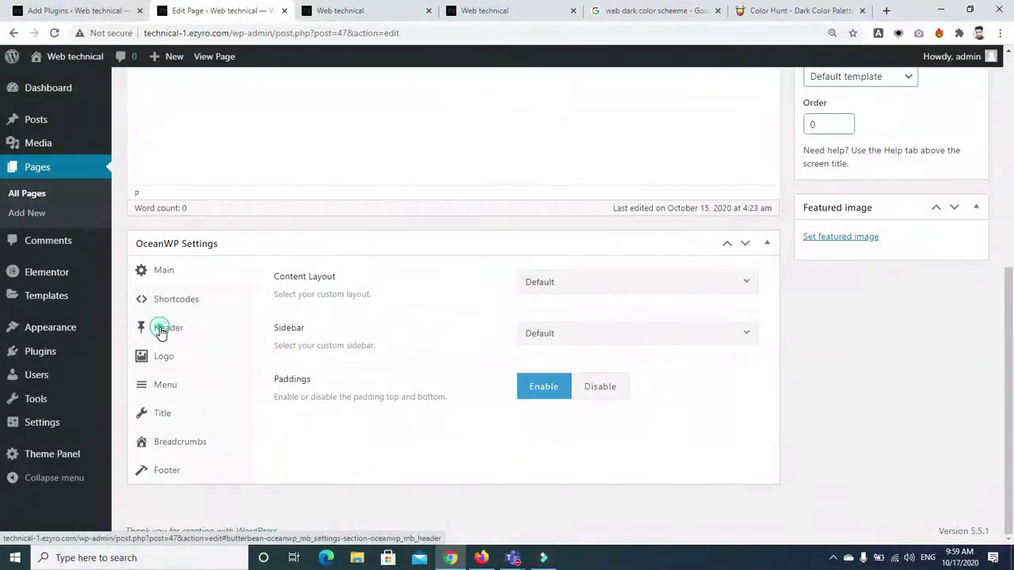
pyautogui.click(157, 301)
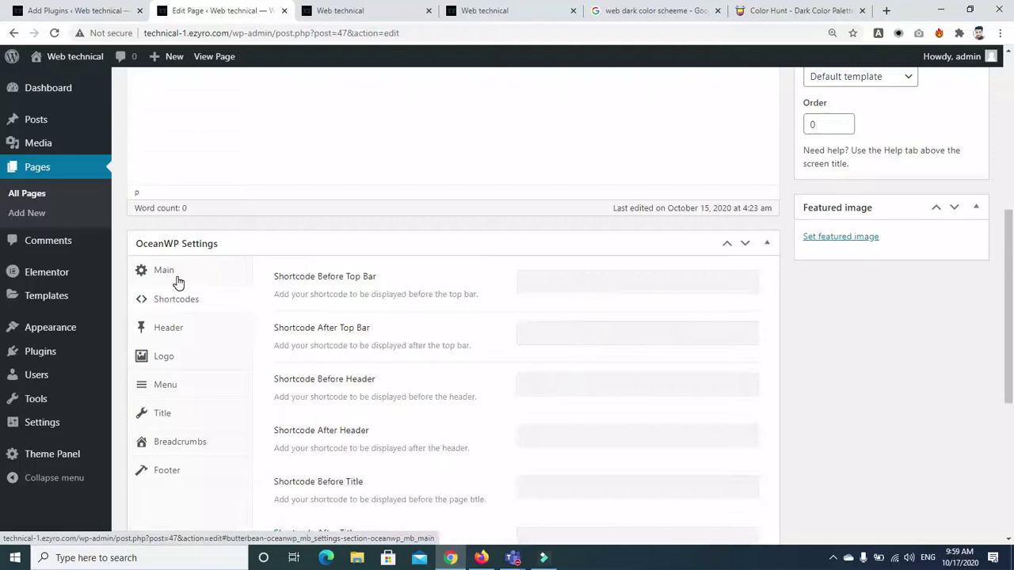
pyautogui.click(180, 339)
pyautogui.click(176, 355)
pyautogui.click(171, 386)
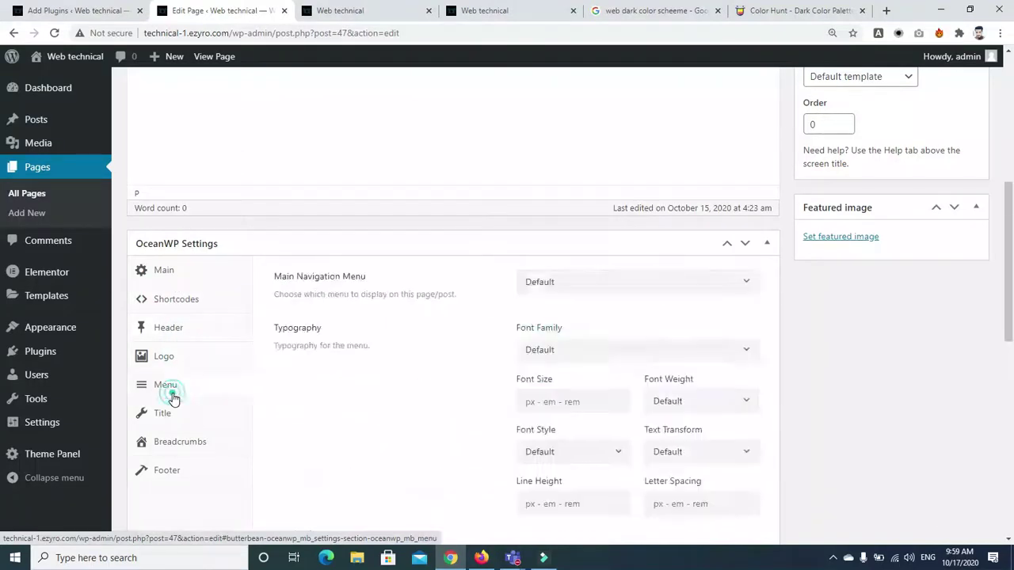
pyautogui.moveTo(1008, 306); pyautogui.dragTo(1007, 346)
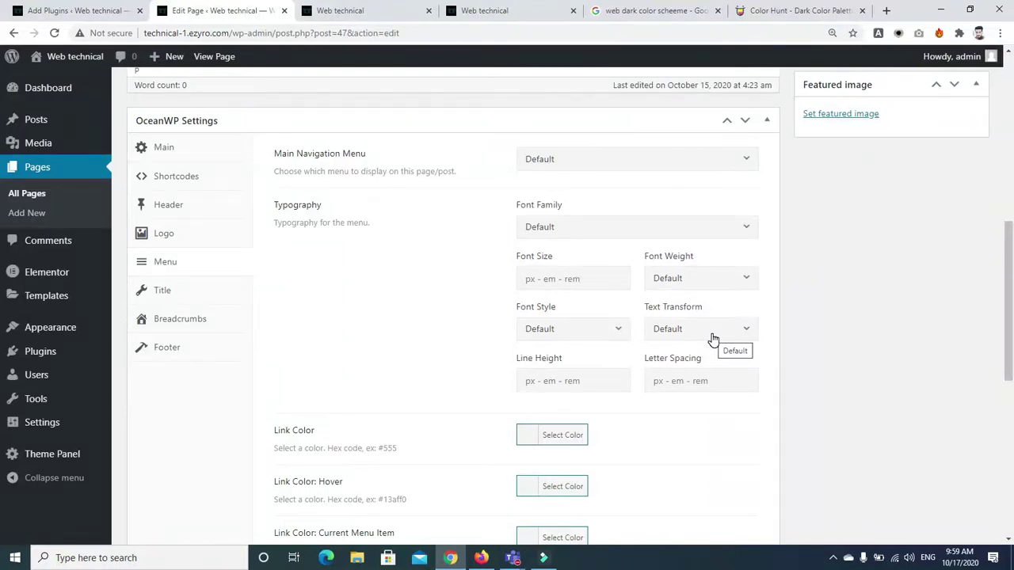
pyautogui.moveTo(1009, 294); pyautogui.dragTo(1006, 150)
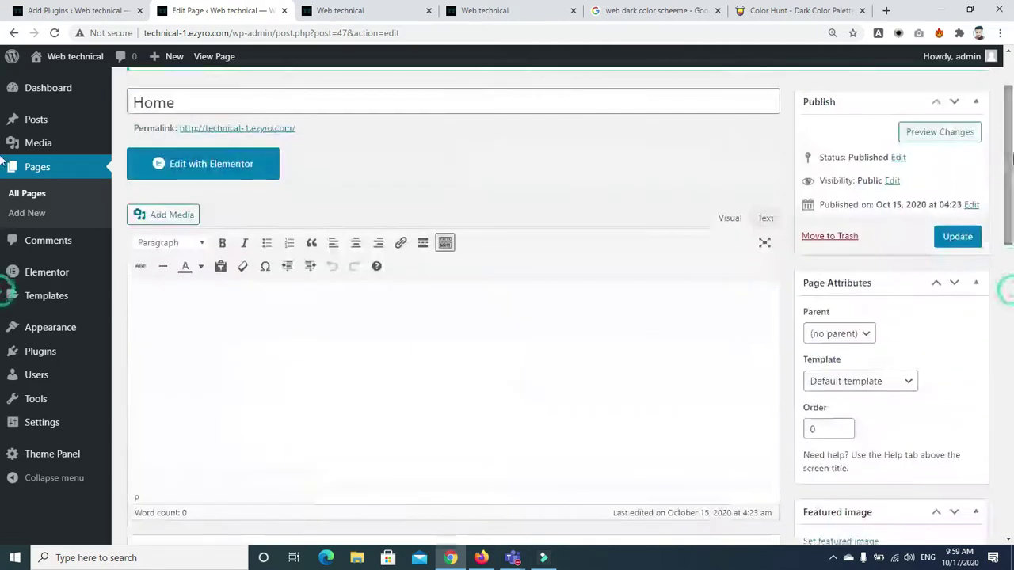
# Check the list of installed plugins, return to the Home page's edit screen and look over its OceanWP menu settings.
pyautogui.click(55, 10)
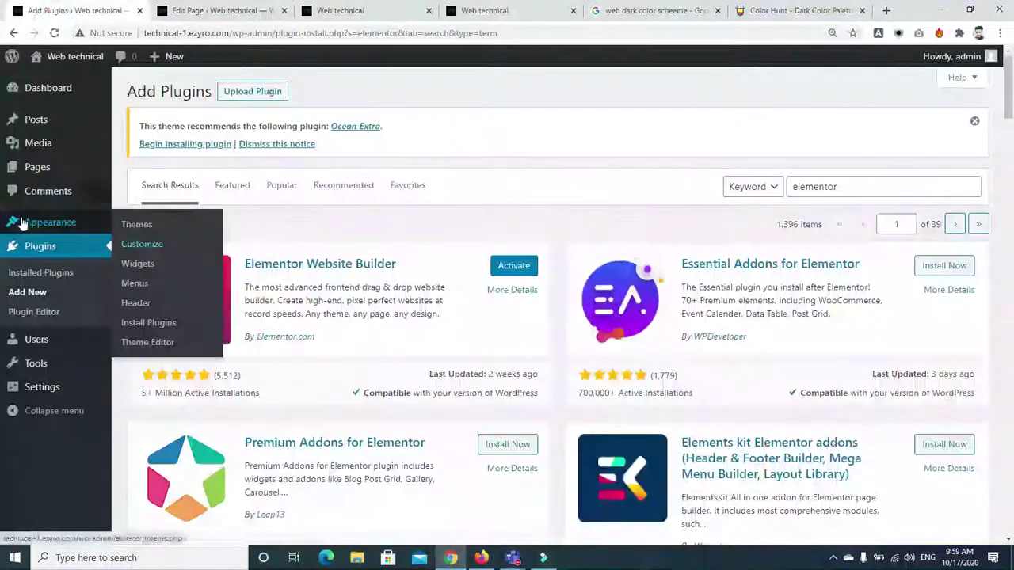
pyautogui.click(35, 250)
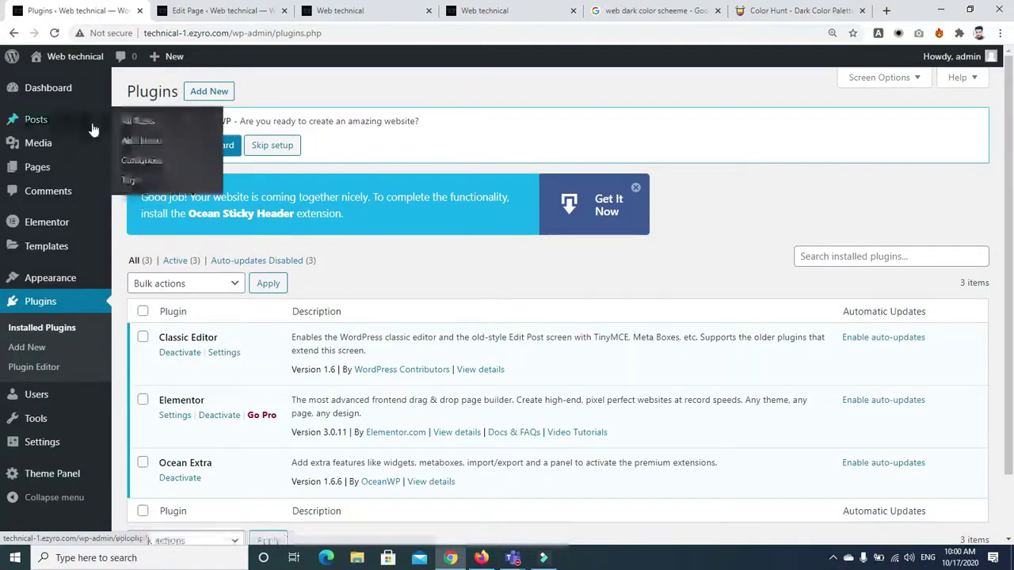
pyautogui.click(214, 10)
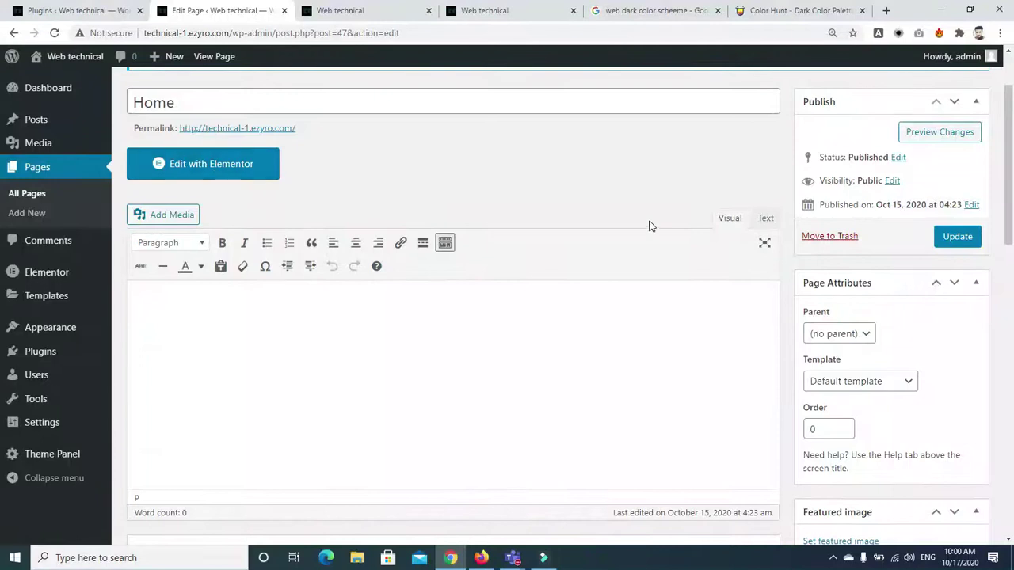
pyautogui.moveTo(1009, 127); pyautogui.dragTo(1011, 297)
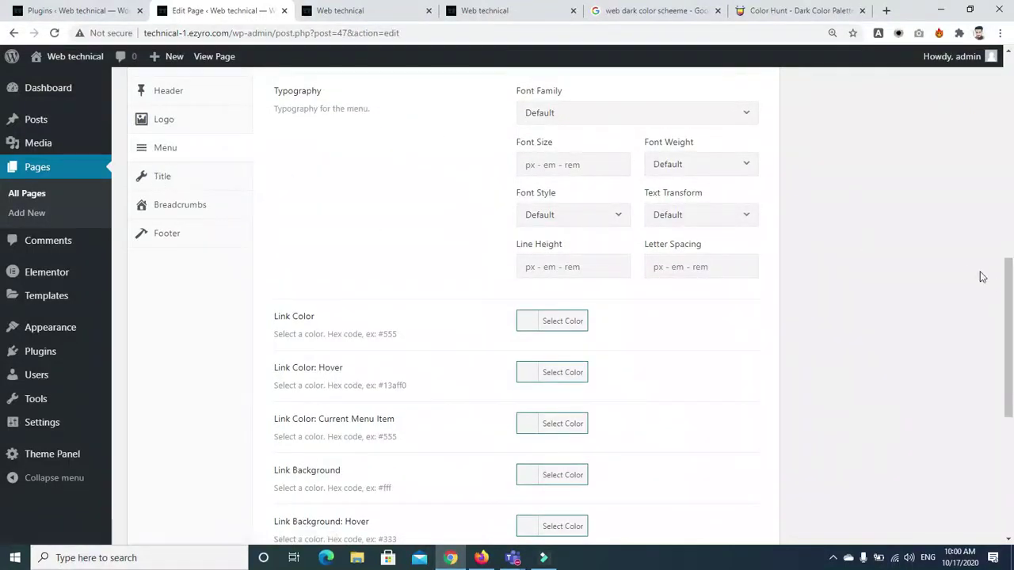
pyautogui.moveTo(1009, 276); pyautogui.dragTo(994, 60)
pyautogui.moveTo(994, 60)
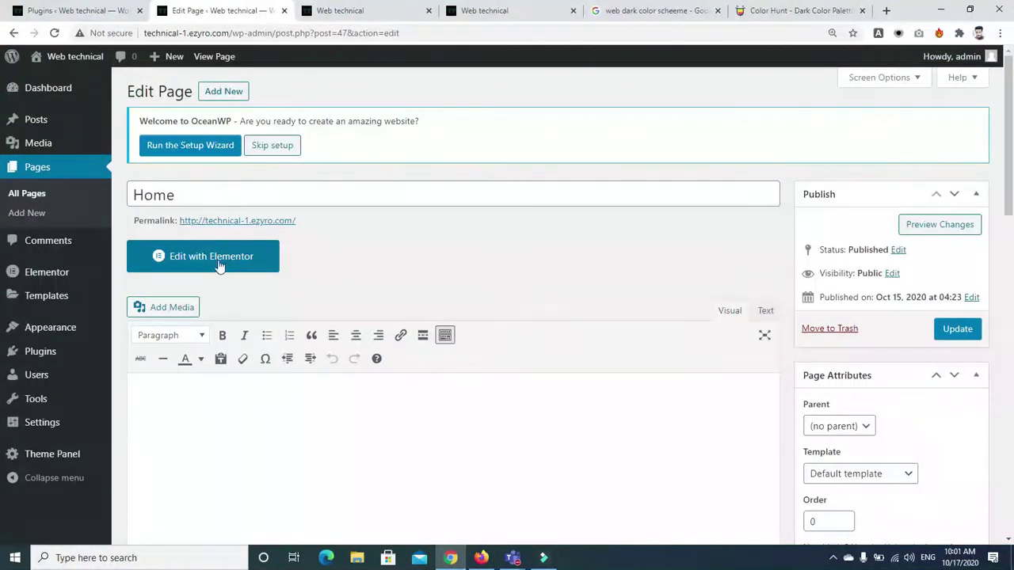
# Review the Home page's template options, view the page in Elementor with the default template, and return to its edit screen.
pyautogui.moveTo(1010, 162); pyautogui.dragTo(1012, 227)
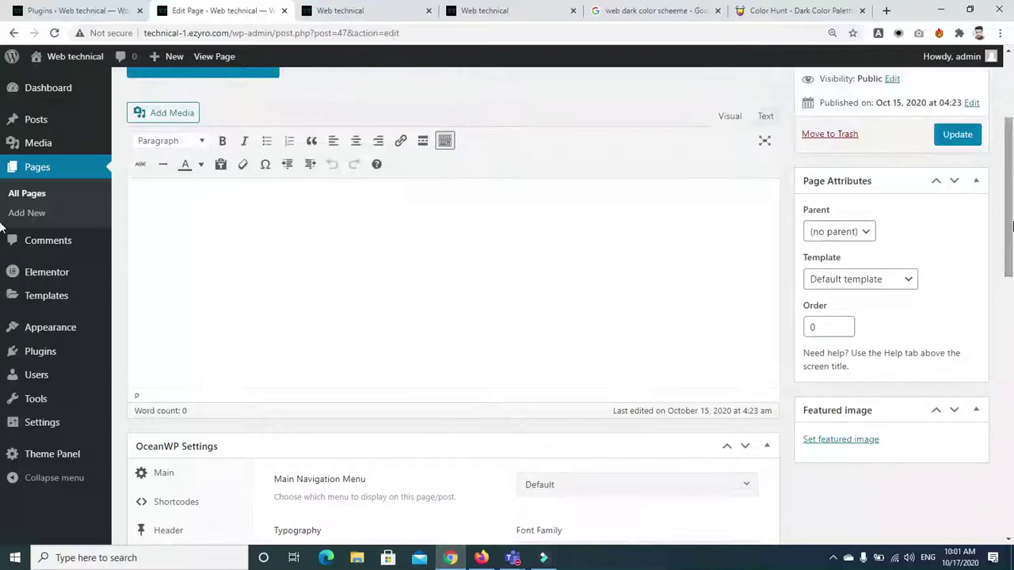
pyautogui.click(881, 280)
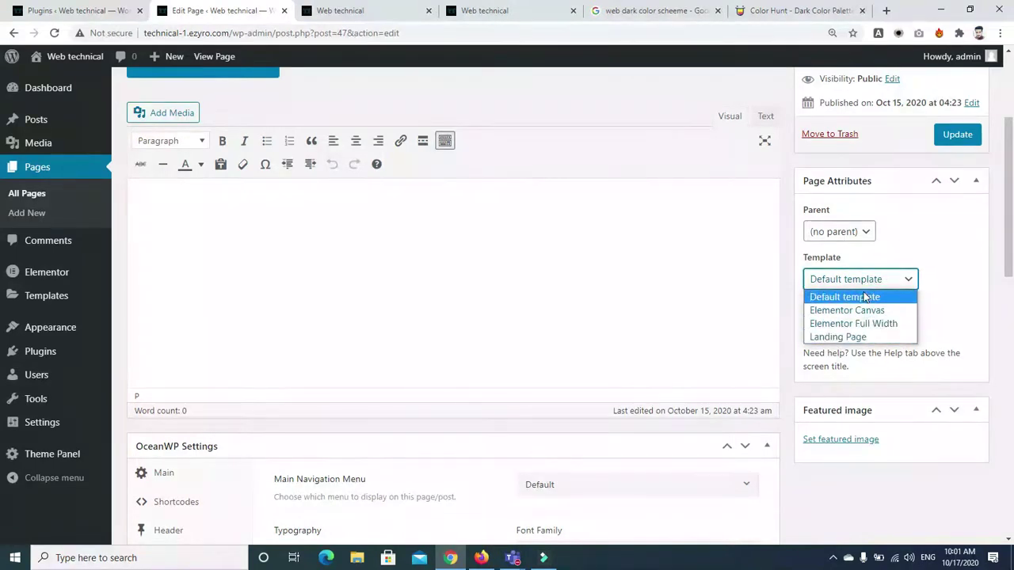
pyautogui.click(869, 278)
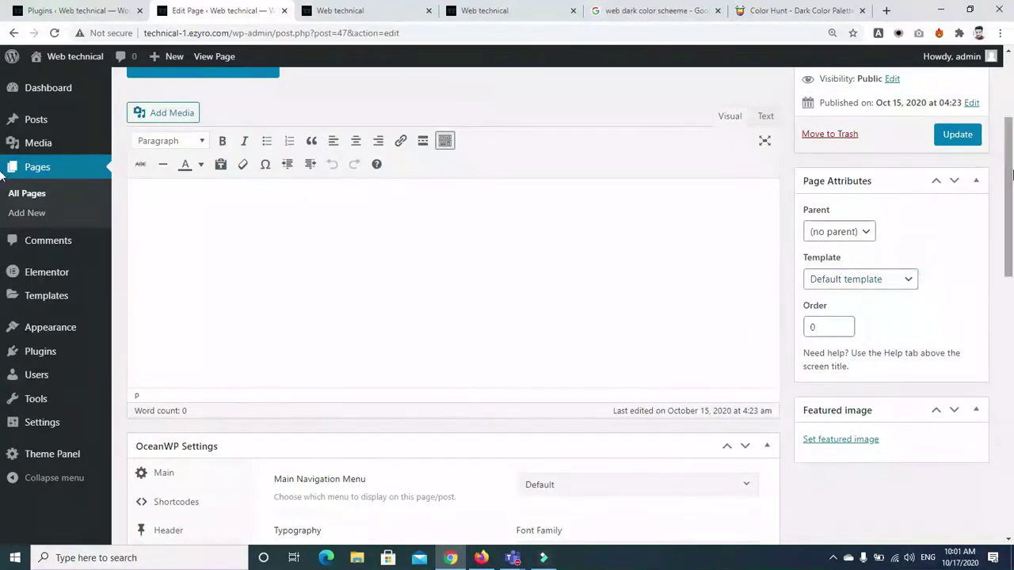
pyautogui.scroll(2, 946, 108)
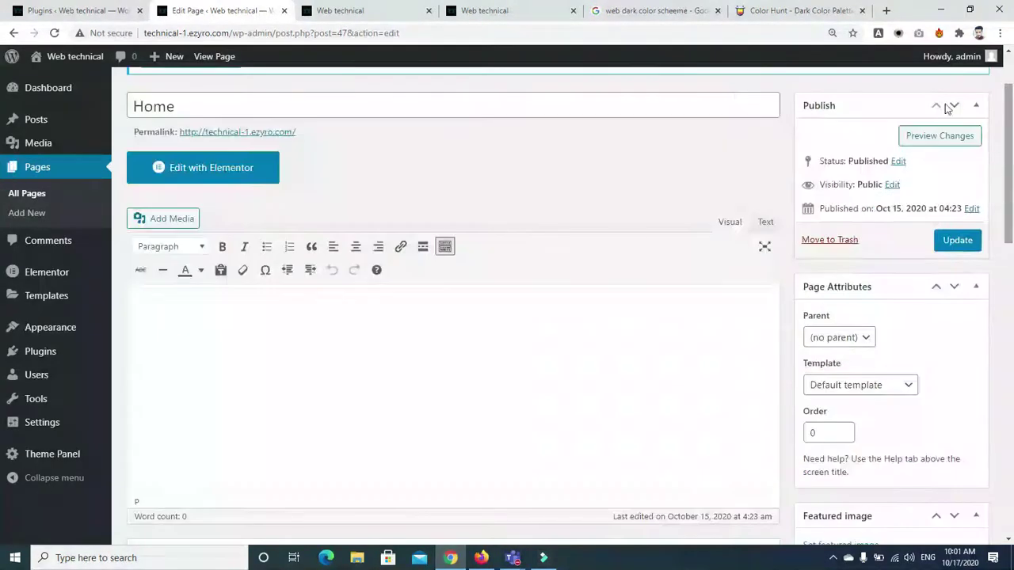
pyautogui.click(224, 170)
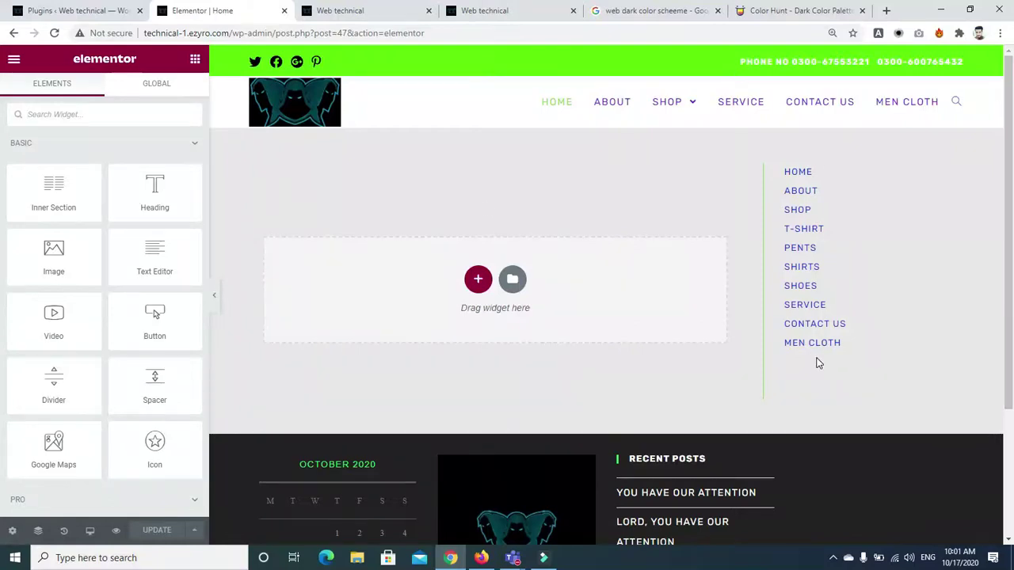
pyautogui.click(14, 36)
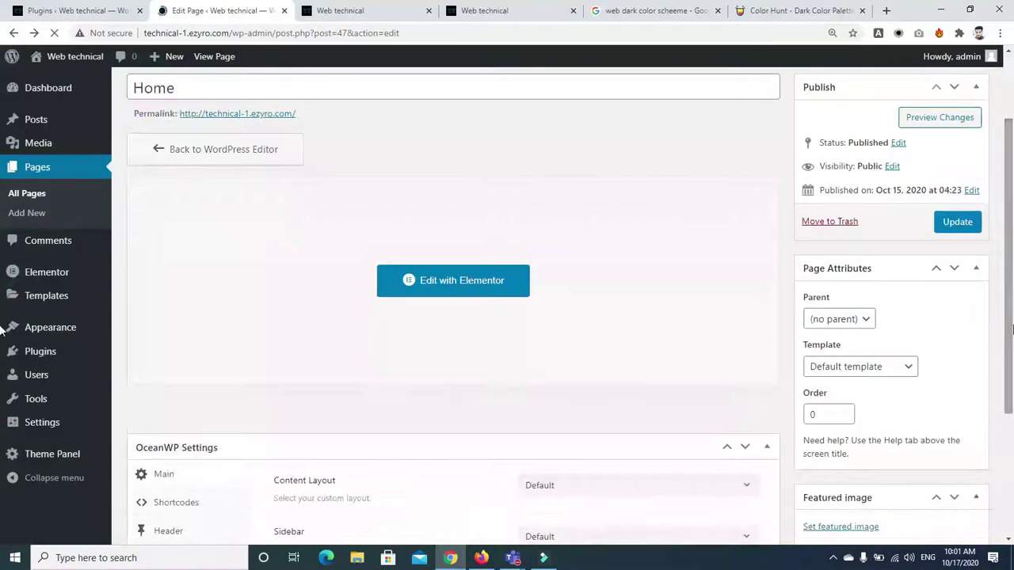
# Set the Home page's template to Elementor Full Width, update the page and open it in Elementor.
pyautogui.click(908, 363)
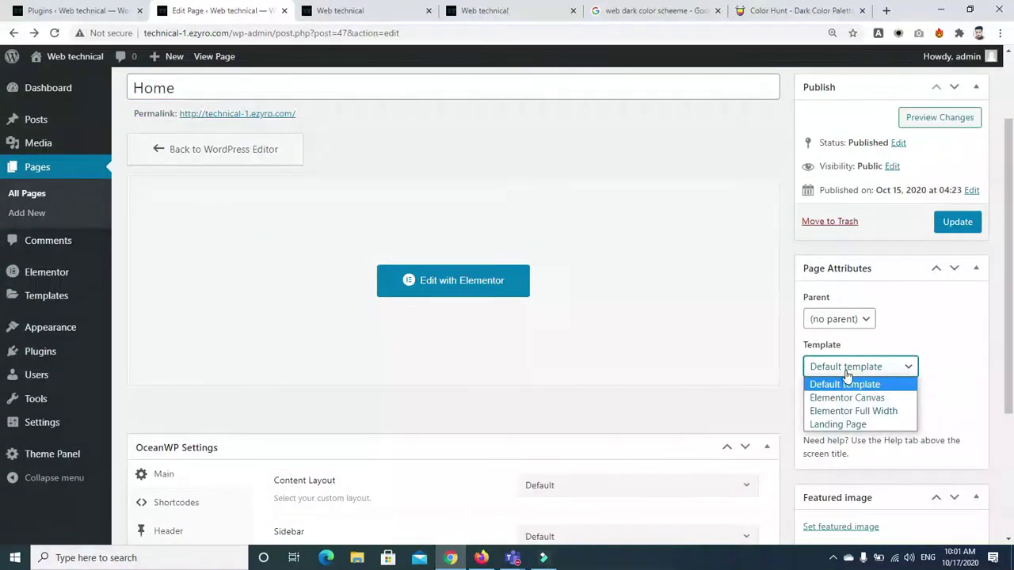
pyautogui.click(888, 411)
pyautogui.click(954, 226)
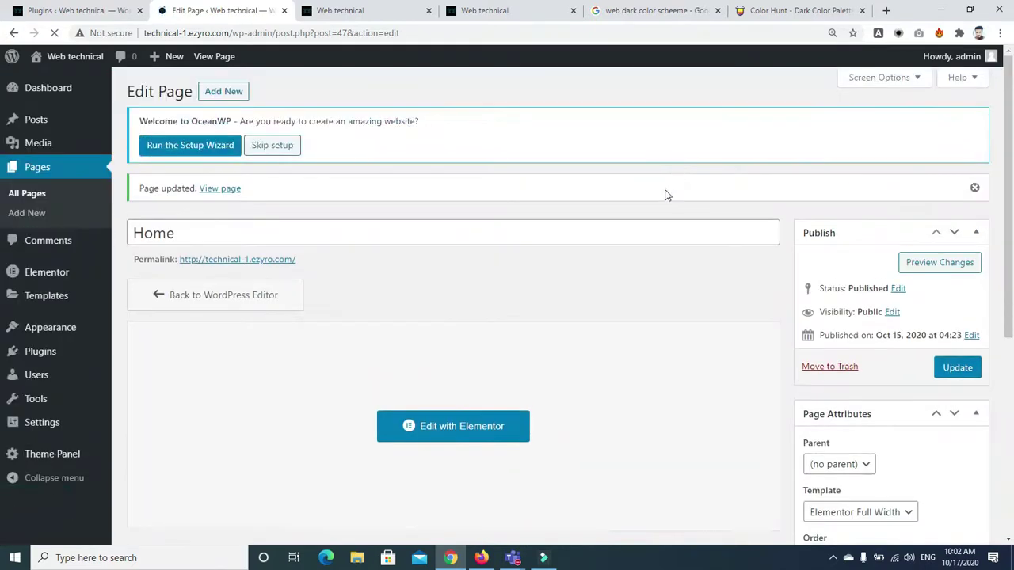
pyautogui.click(459, 429)
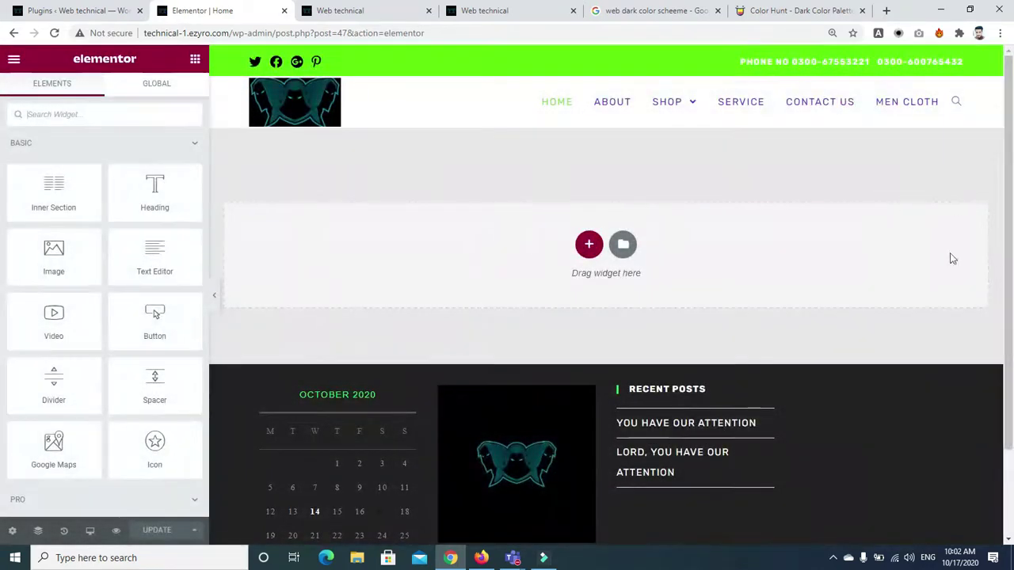
# Go back to the list of all pages and open the Home page with Elementor from there.
pyautogui.click(10, 33)
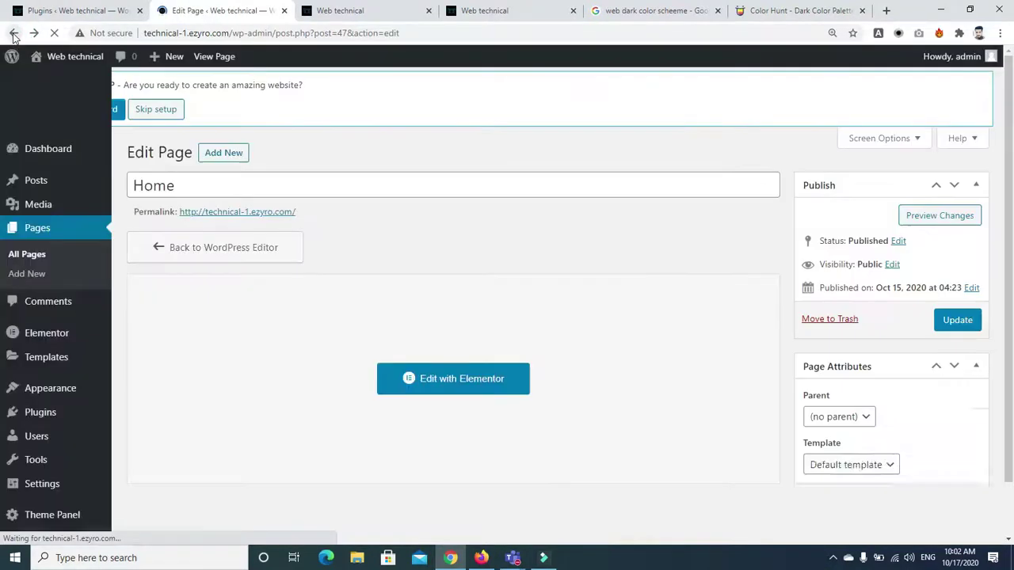
pyautogui.click(12, 35)
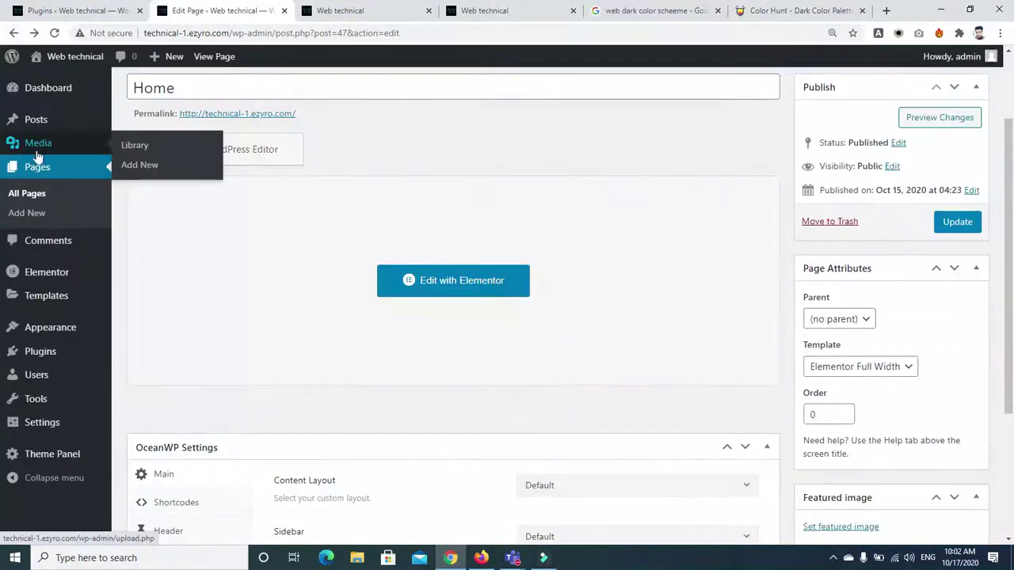
pyautogui.click(36, 167)
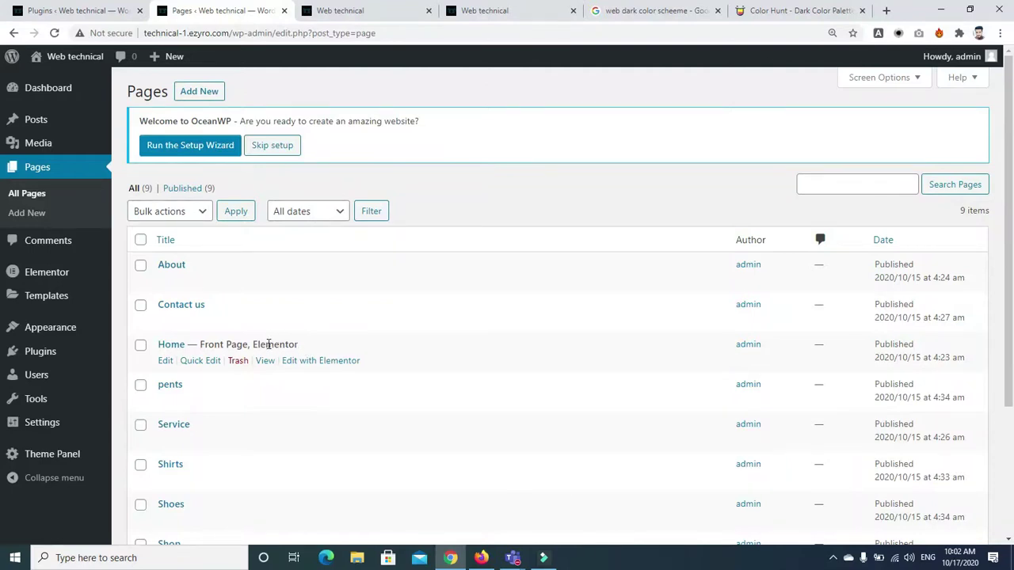
pyautogui.click(164, 362)
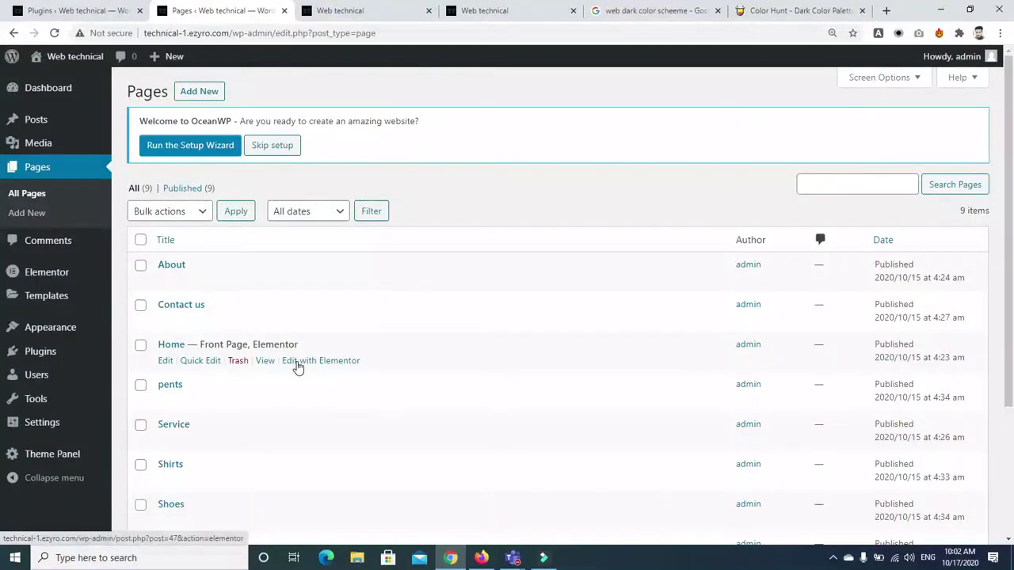
pyautogui.click(297, 365)
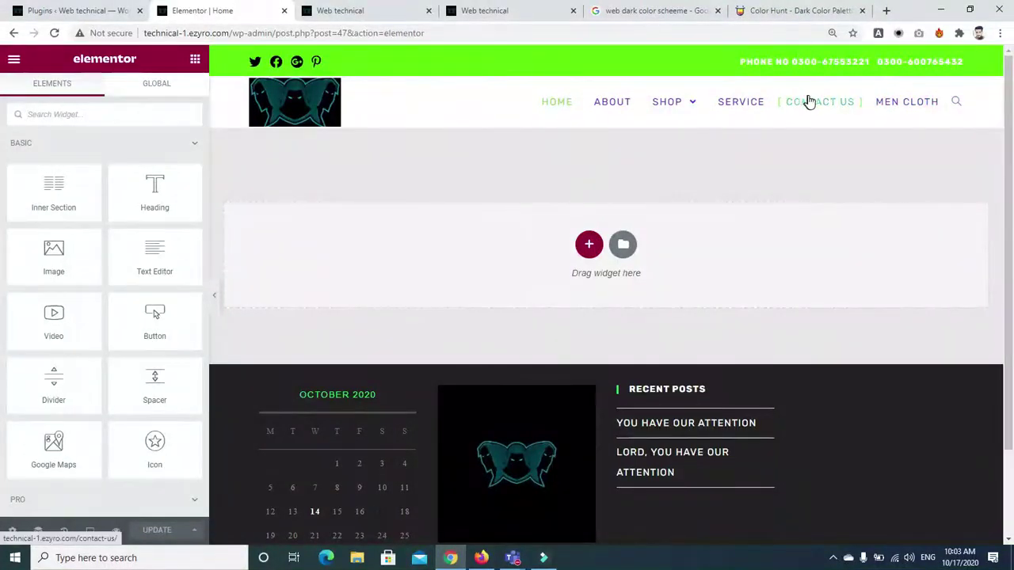
pyautogui.moveTo(1010, 103); pyautogui.dragTo(674, 281)
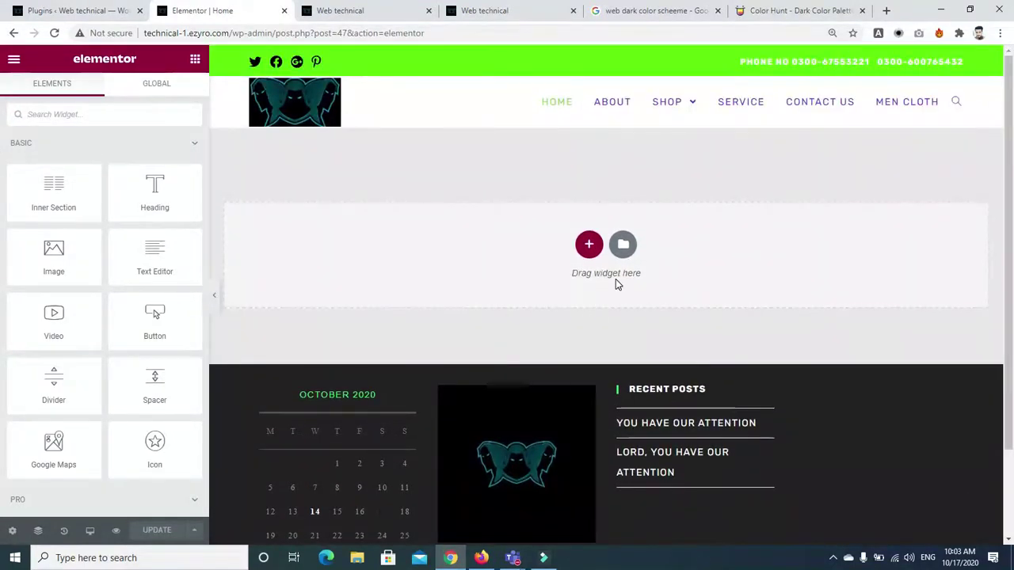
# Open the Global Colors in Elementor's Site Settings.
pyautogui.click(14, 62)
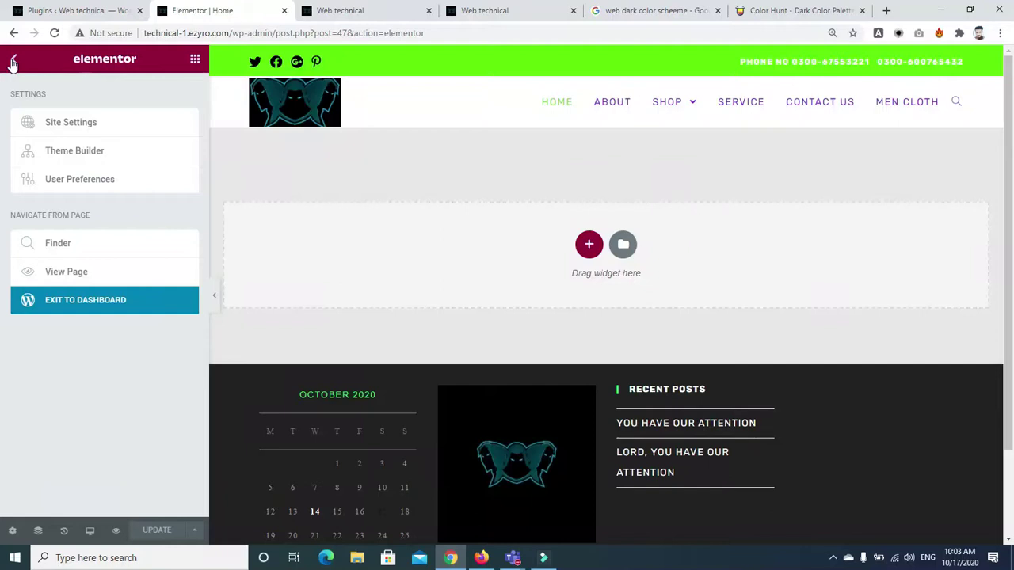
pyautogui.click(78, 122)
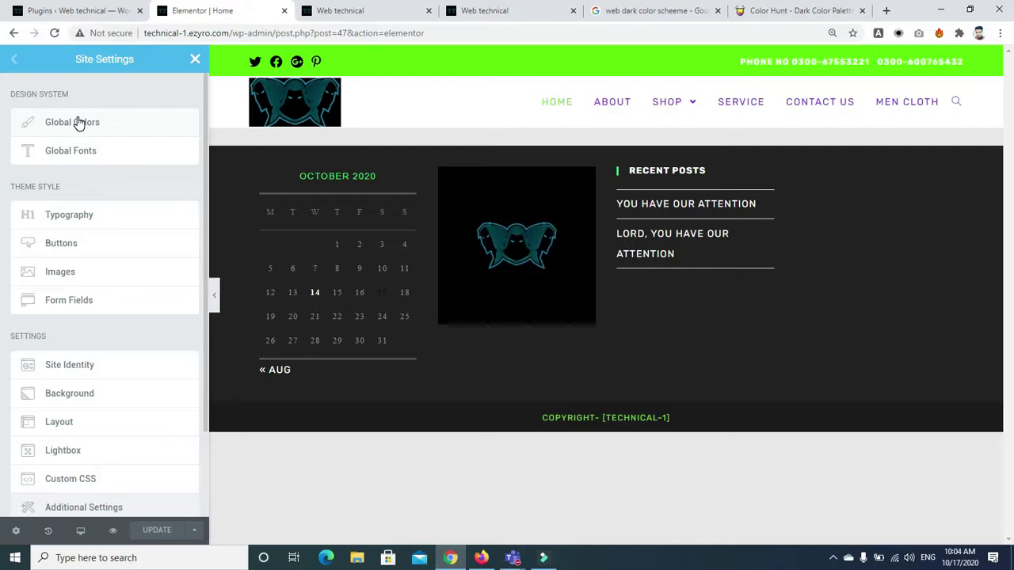
pyautogui.click(79, 122)
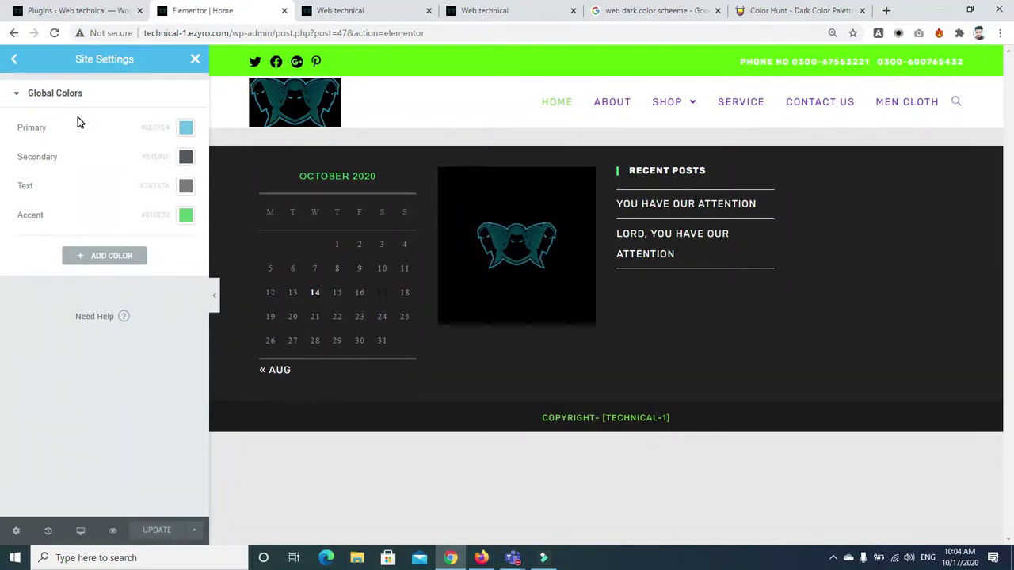
# Set the Primary global color to #21E6C1, copied from the navy-and-teal palette on Color Hunt.
pyautogui.click(186, 128)
pyautogui.click(782, 12)
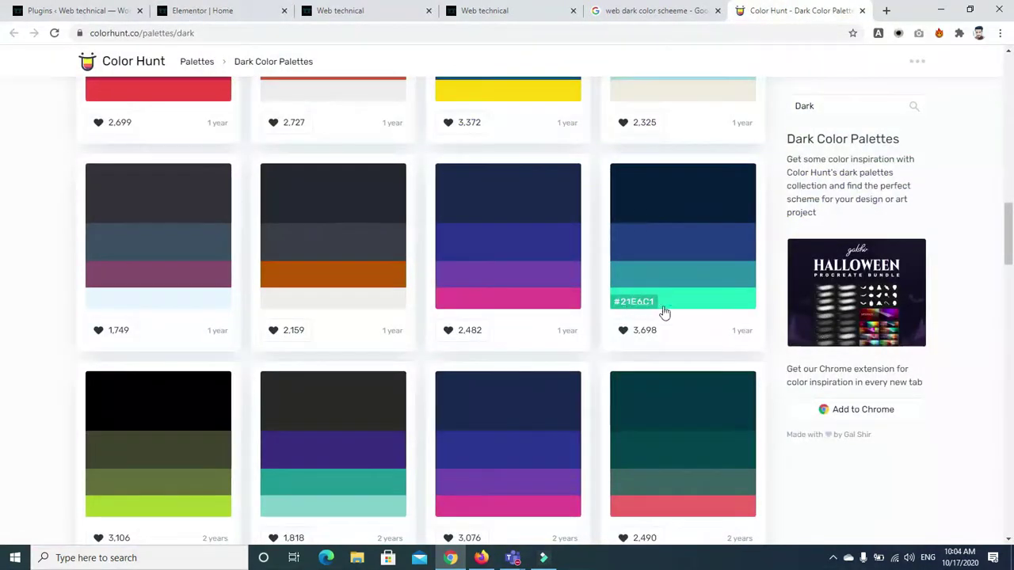
pyautogui.click(632, 304)
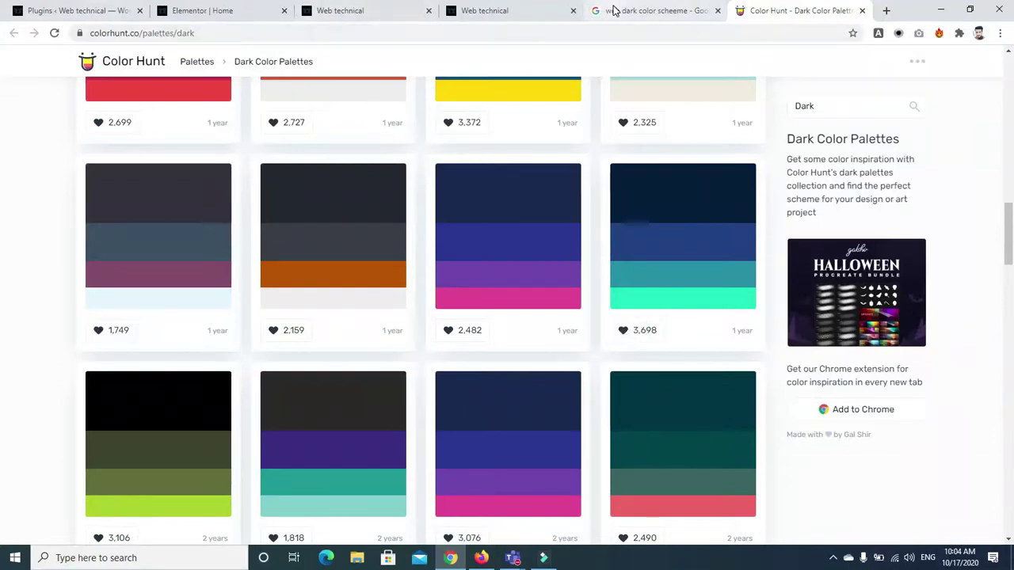
pyautogui.click(73, 10)
pyautogui.click(199, 11)
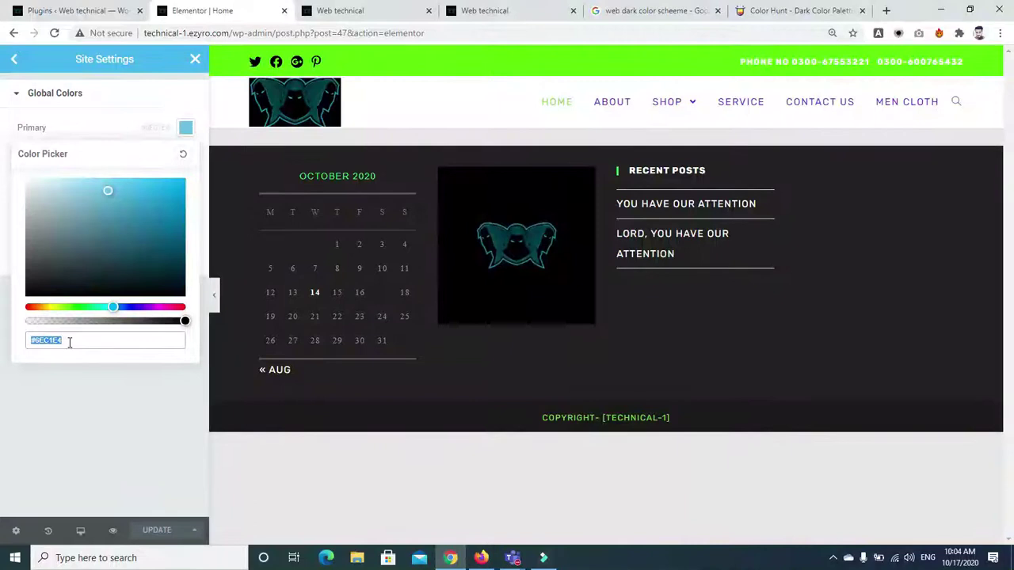
pyautogui.hotkey('ctrl', 'v')
pyautogui.click(114, 124)
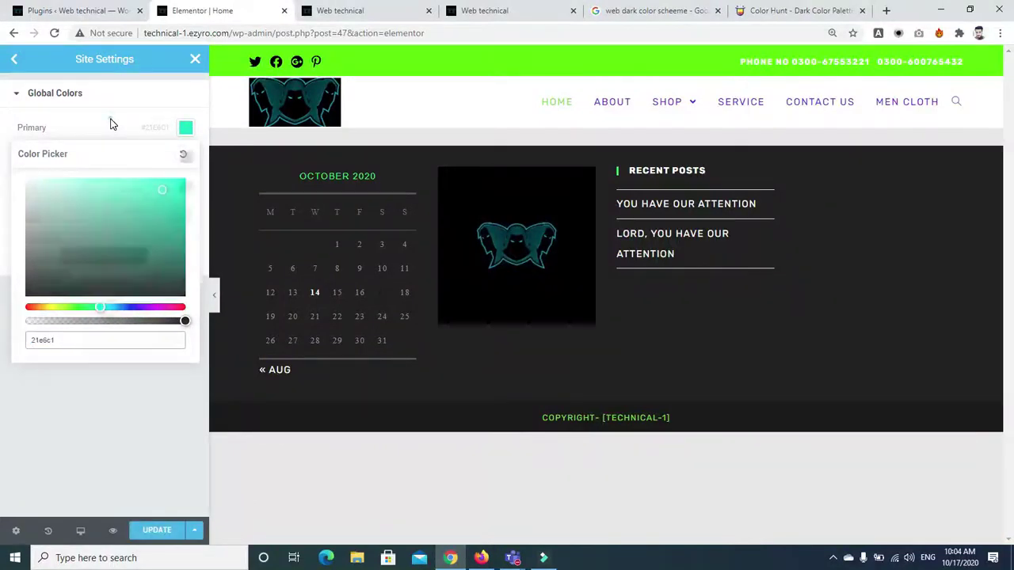
# Set the Secondary global color to the teal #278EA5, copied from the same Color Hunt palette.
pyautogui.click(187, 158)
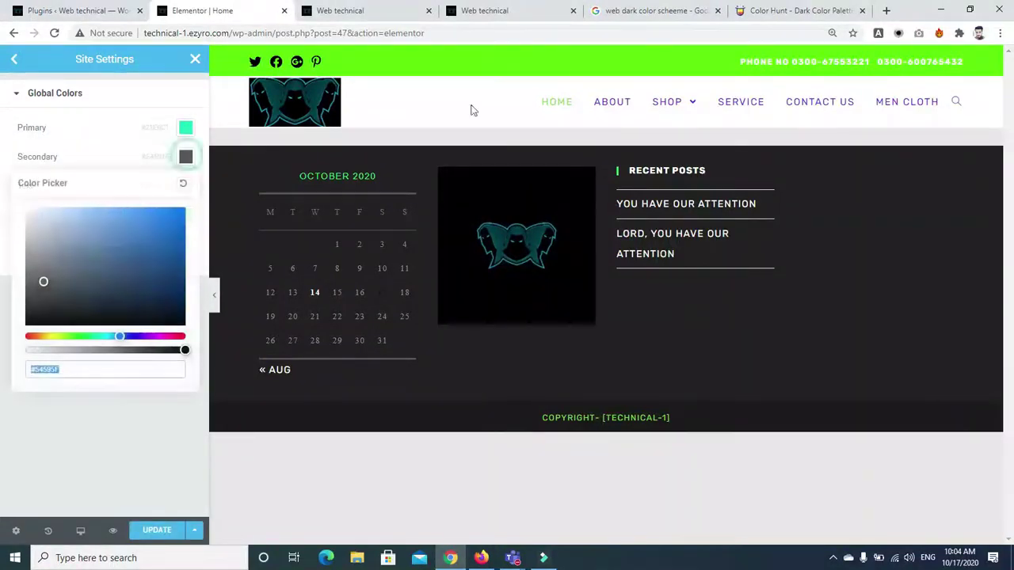
pyautogui.click(776, 11)
pyautogui.click(636, 285)
pyautogui.click(50, 11)
pyautogui.click(225, 10)
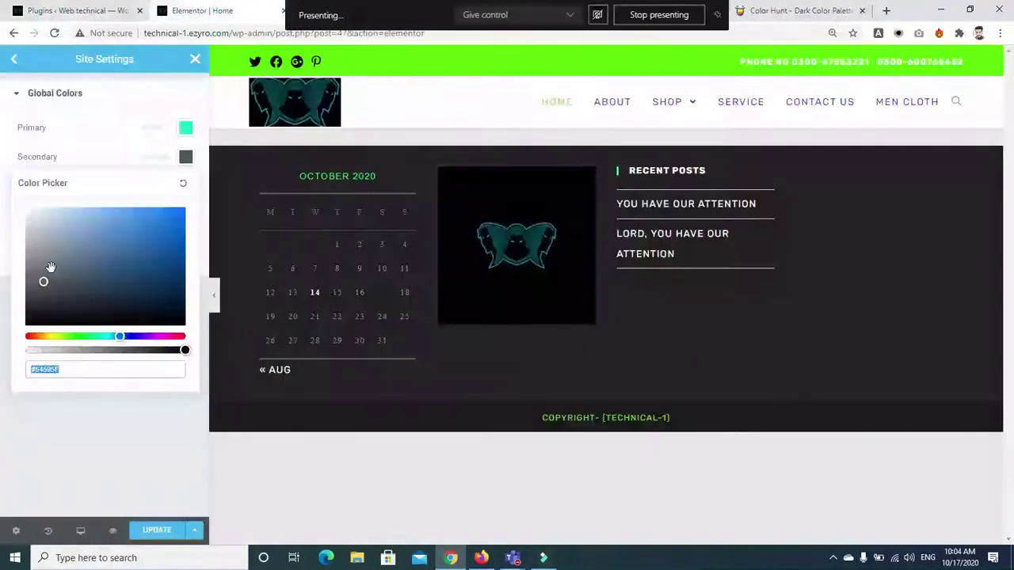
pyautogui.hotkey('ctrl', 'v')
pyautogui.click(108, 155)
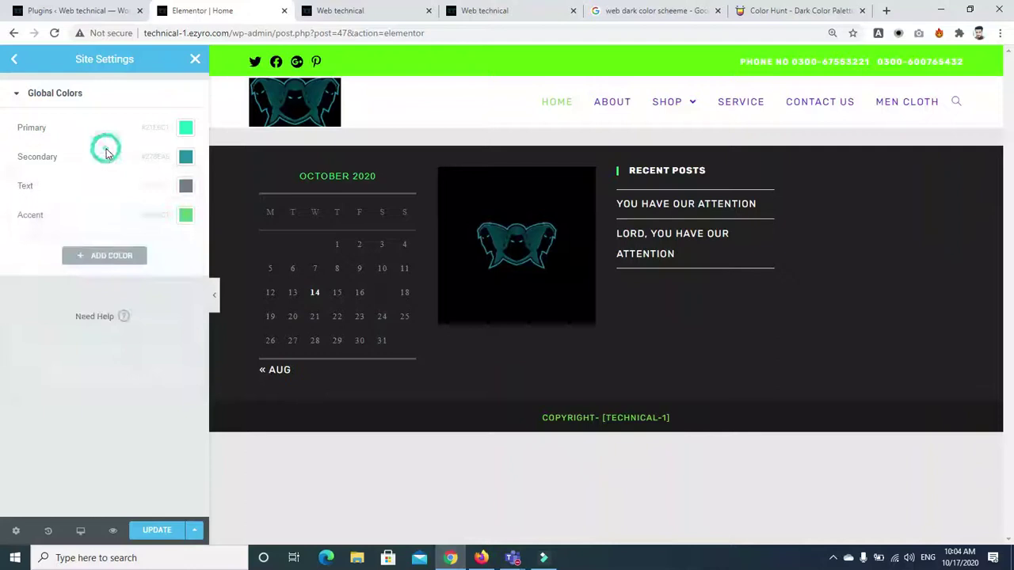
# Set the Text global color to #071E3D, copied from the navy-and-teal palette on Color Hunt.
pyautogui.click(187, 188)
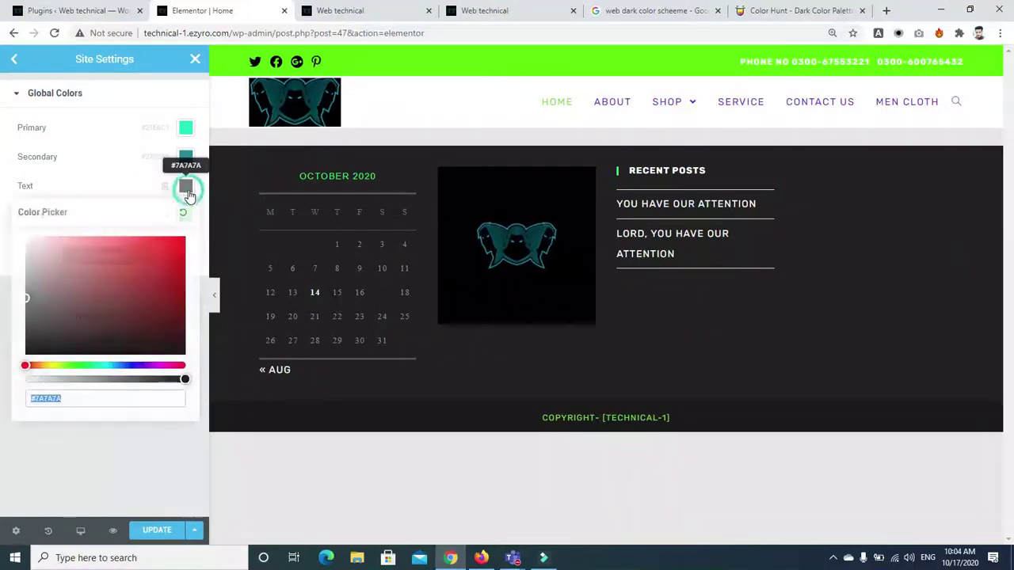
pyautogui.click(768, 11)
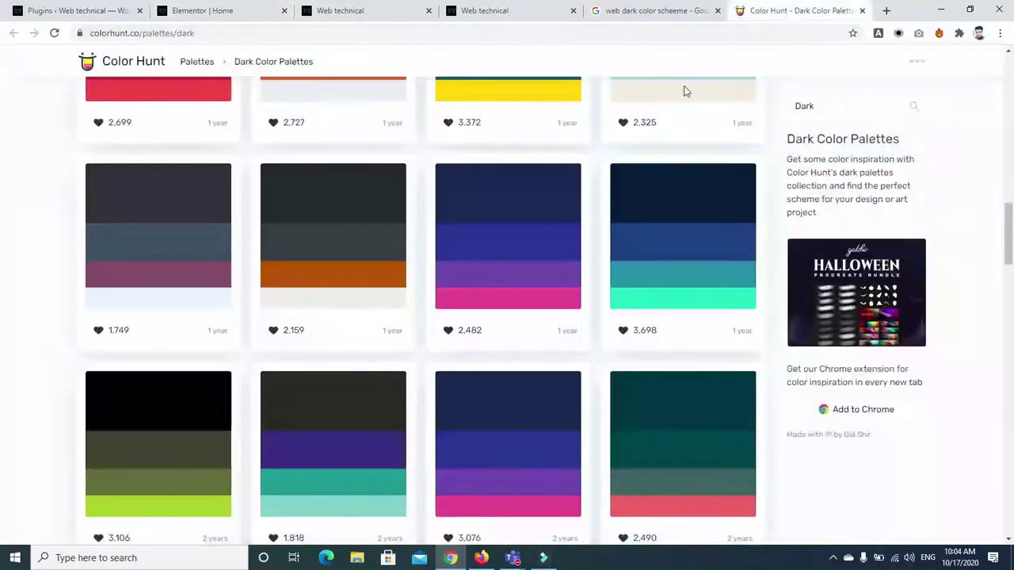
pyautogui.click(626, 238)
pyautogui.click(190, 13)
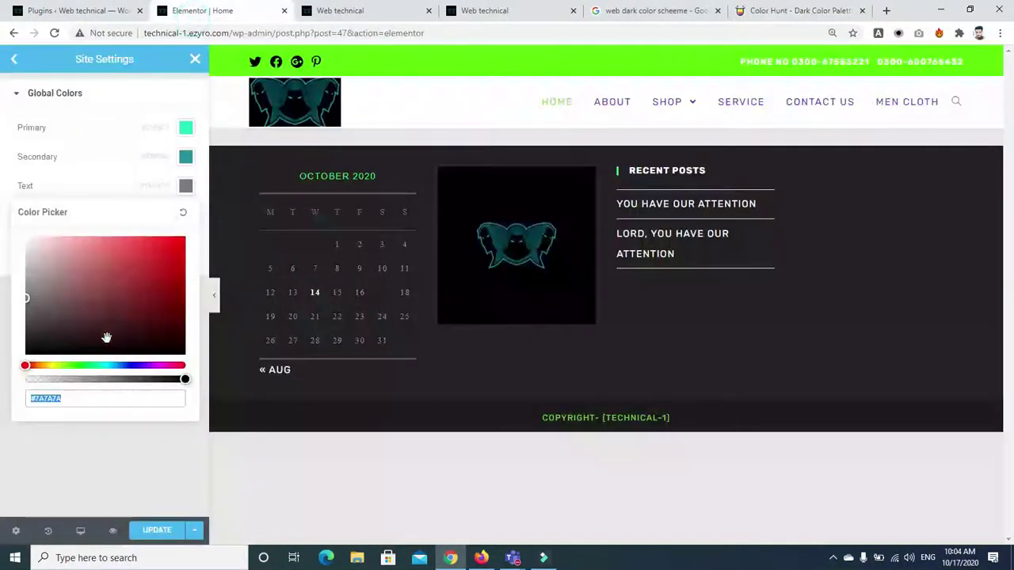
pyautogui.hotkey('ctrl', 'v')
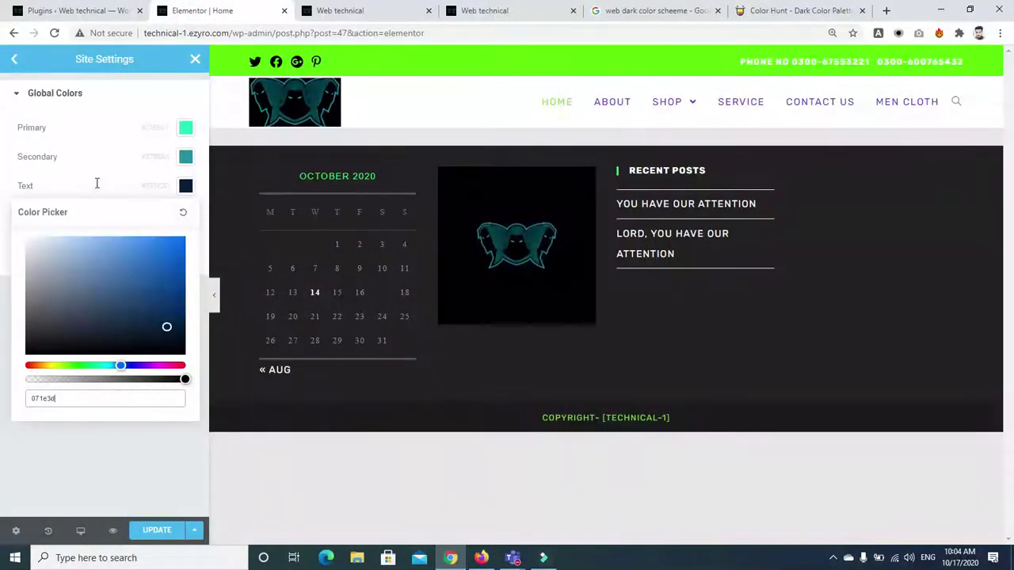
pyautogui.click(97, 184)
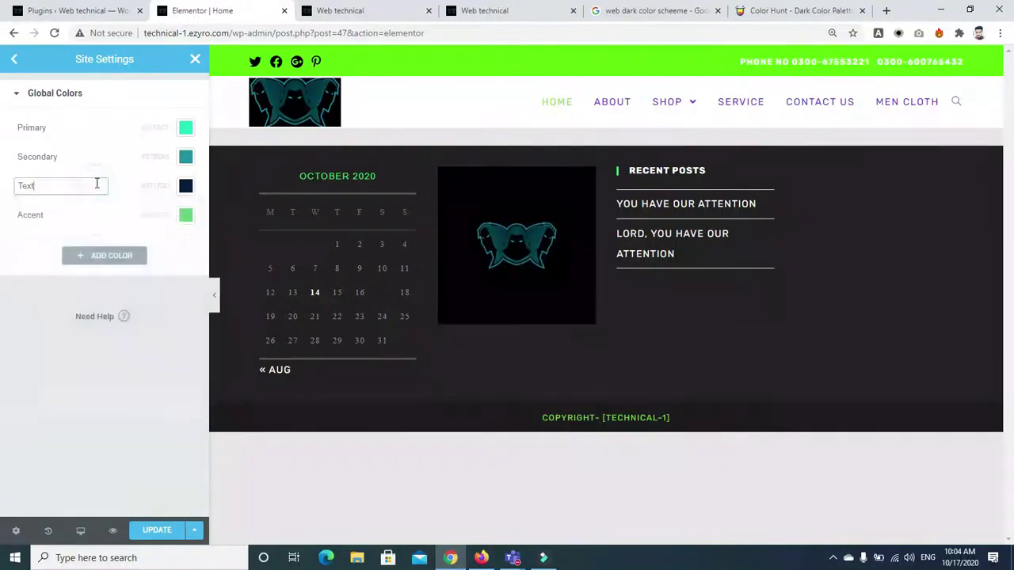
# Set the Accent global color to the blue #1F4287, copied from the same Color Hunt palette.
pyautogui.click(185, 215)
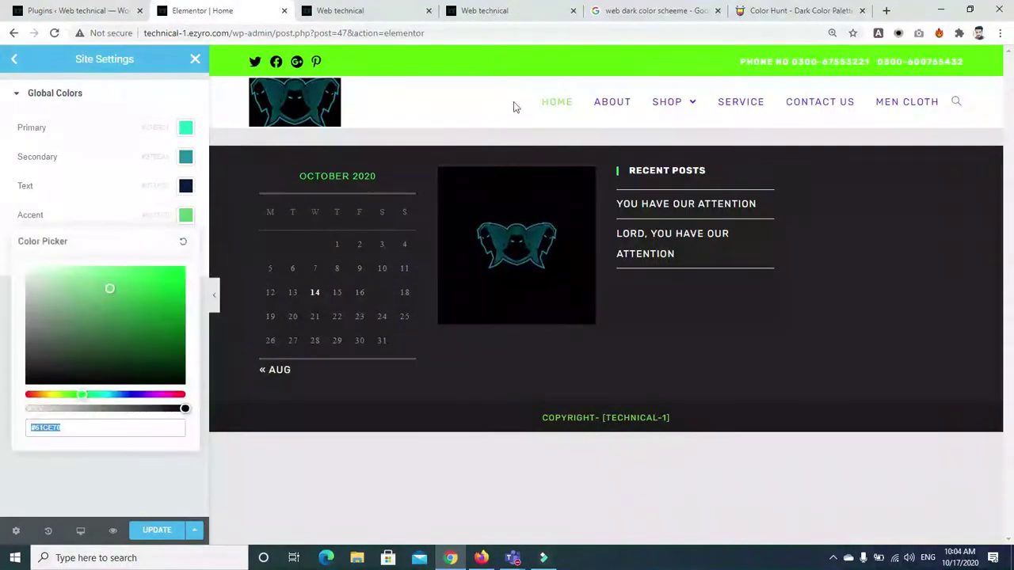
pyautogui.click(800, 10)
pyautogui.click(625, 253)
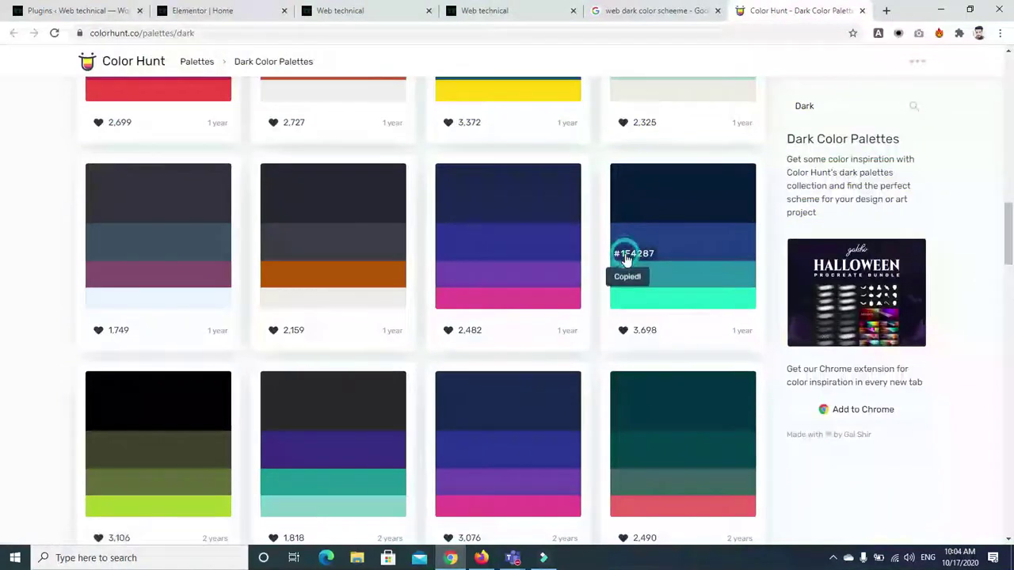
pyautogui.click(67, 9)
pyautogui.click(202, 11)
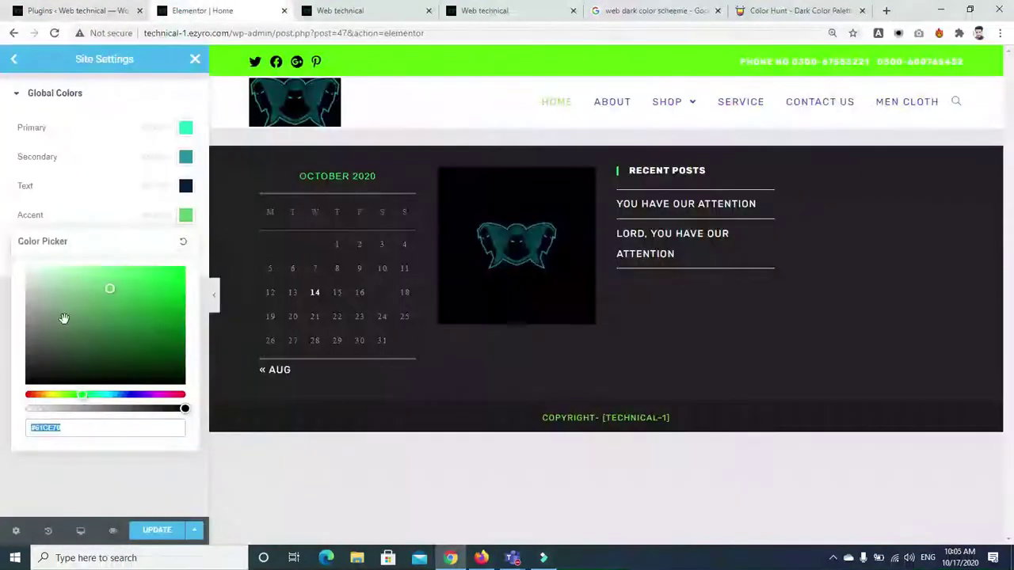
pyautogui.hotkey('ctrl', 'v')
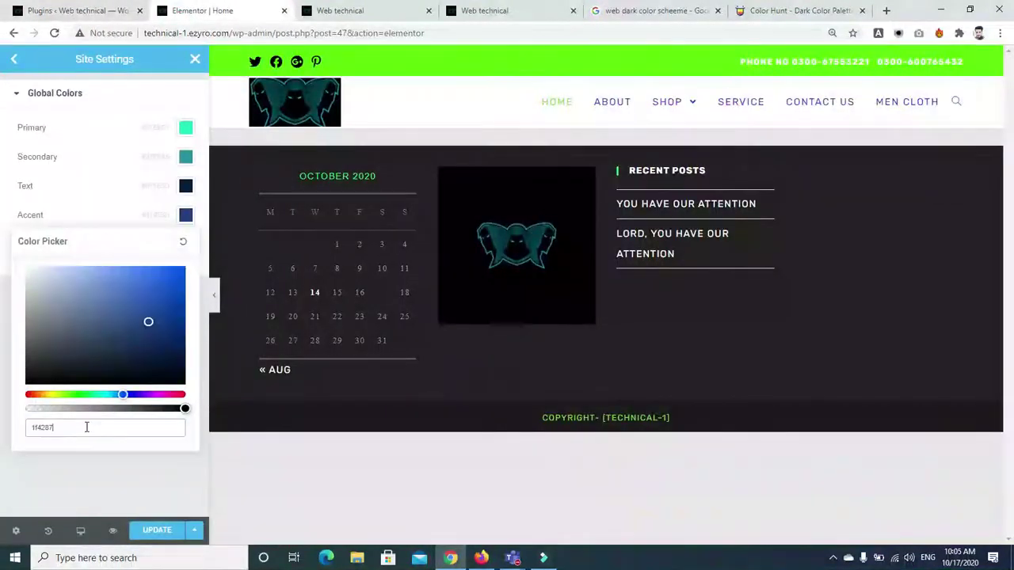
pyautogui.click(82, 470)
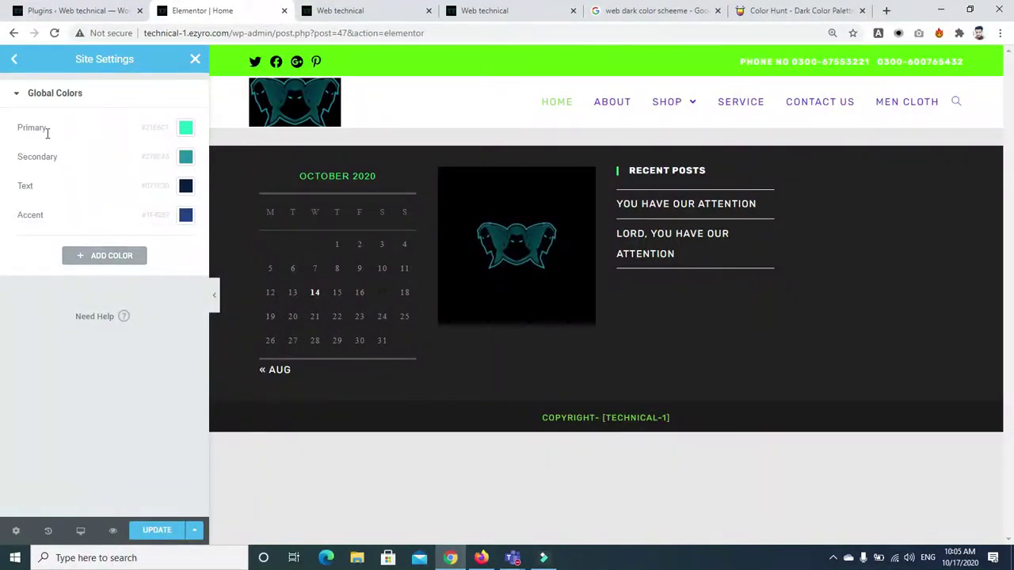
# Open the Global Fonts in Site Settings and set the Primary font family to Rubik.
pyautogui.click(13, 64)
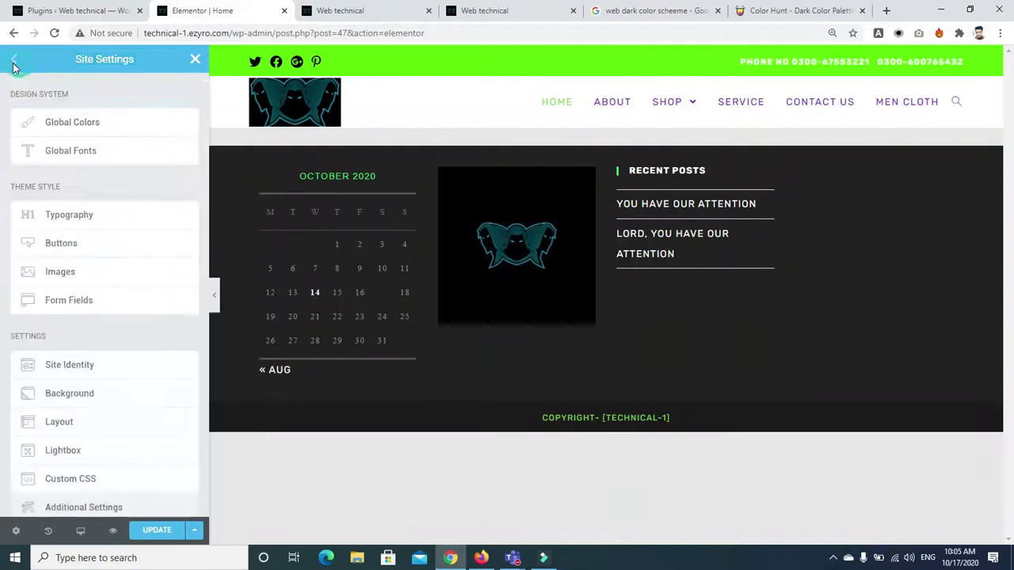
pyautogui.click(83, 152)
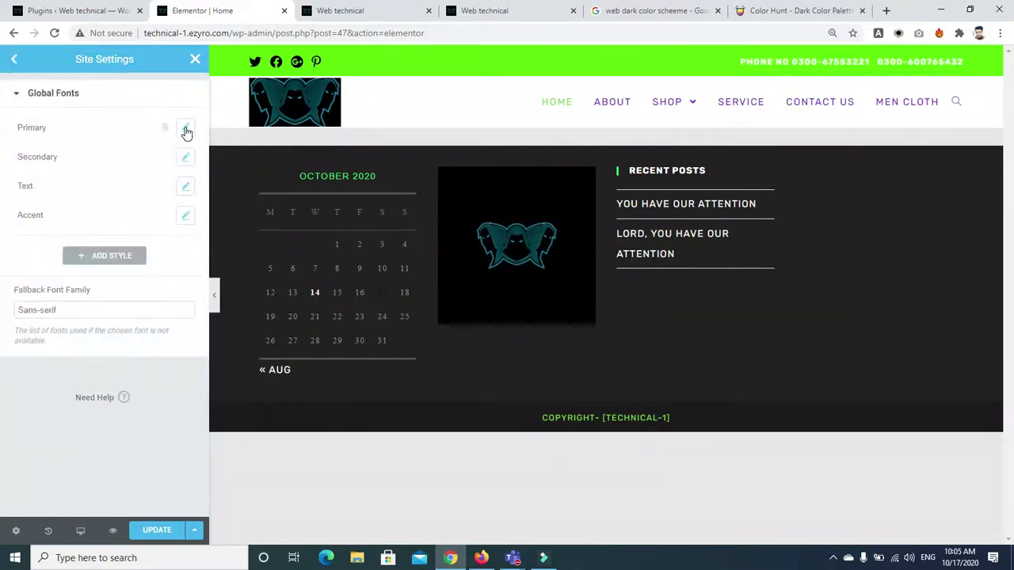
pyautogui.click(186, 128)
pyautogui.click(170, 192)
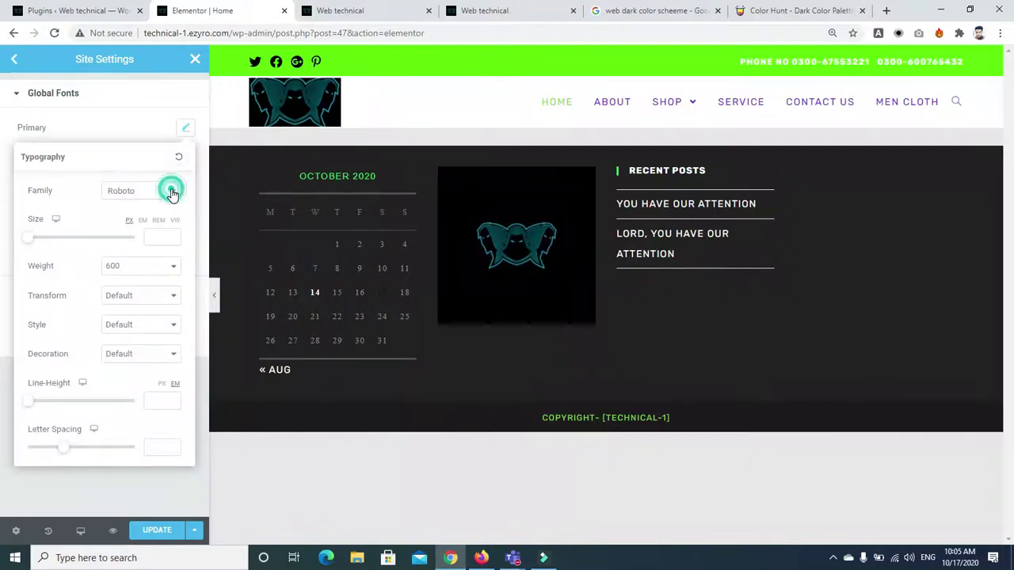
pyautogui.click(159, 195)
pyautogui.write('rubik')
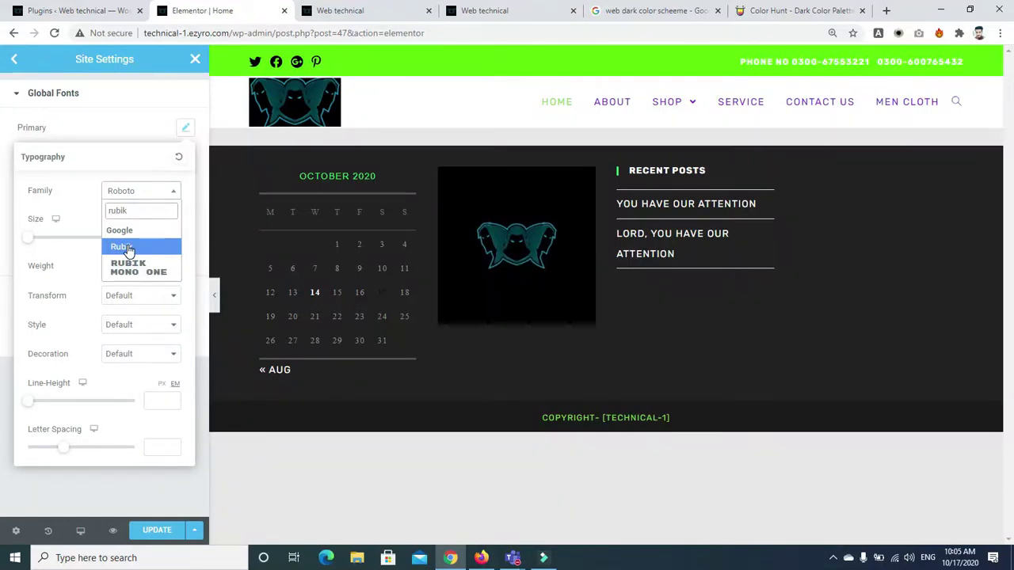
pyautogui.click(122, 247)
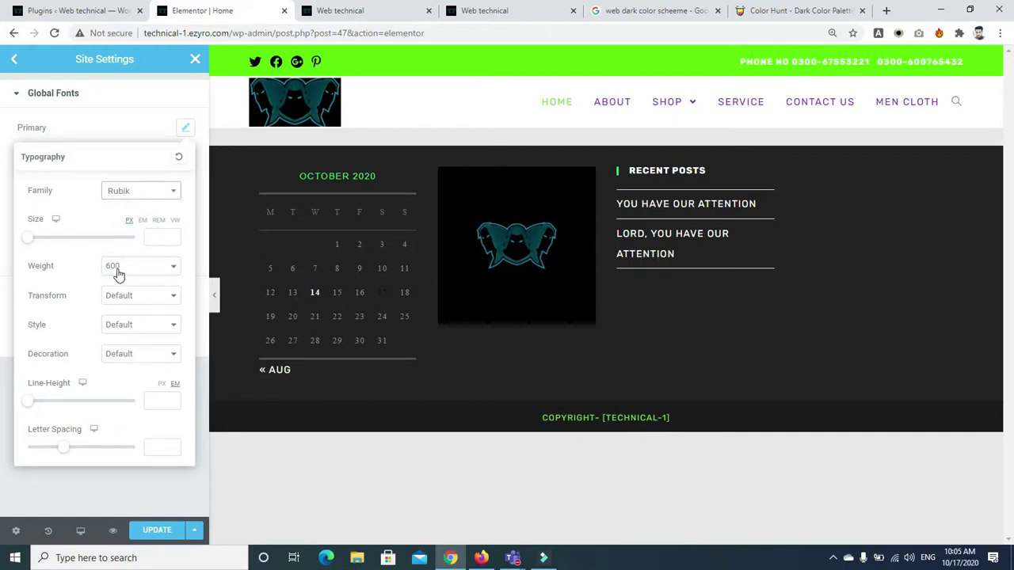
# Set the Primary global font's transform to Uppercase and its style to Normal, keeping the Default decoration.
pyautogui.click(131, 301)
pyautogui.click(127, 319)
pyautogui.click(131, 325)
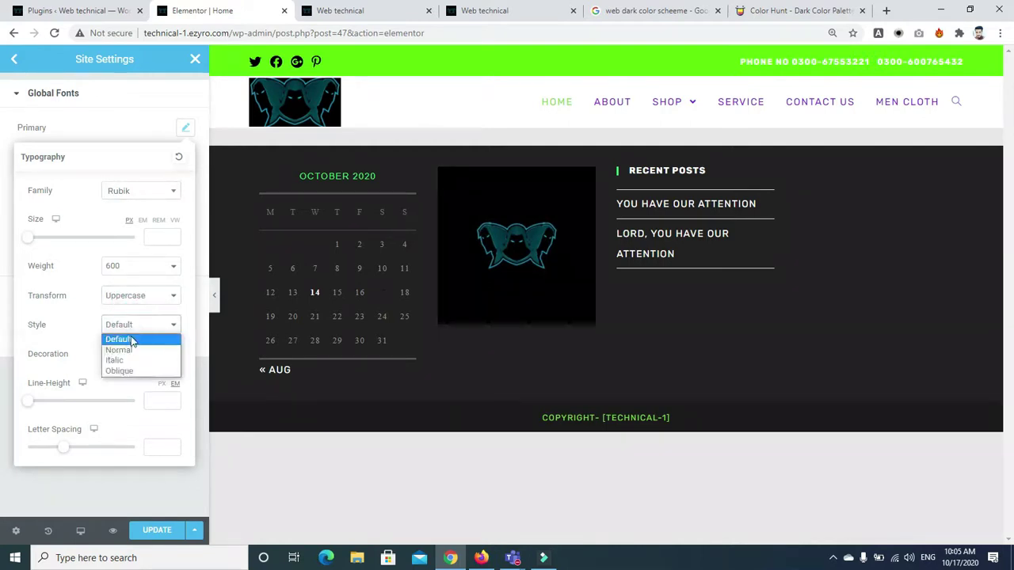
pyautogui.click(125, 349)
pyautogui.click(136, 357)
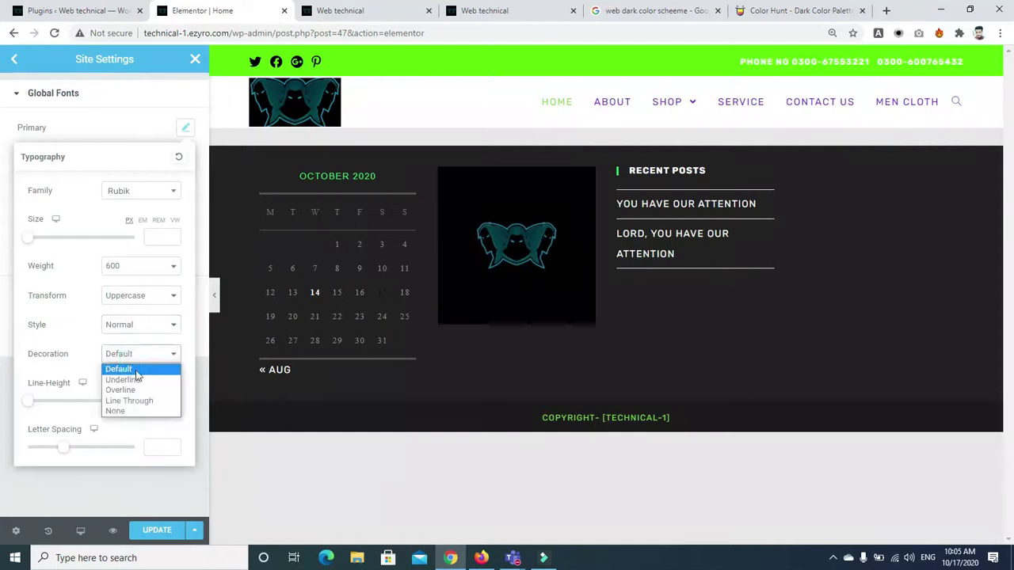
pyautogui.click(134, 368)
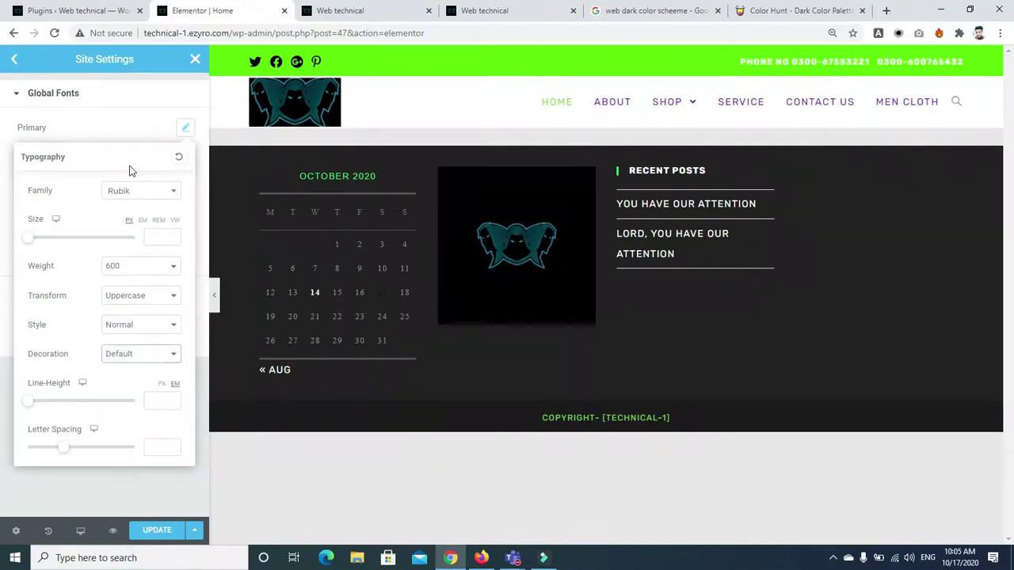
pyautogui.click(123, 123)
pyautogui.click(89, 99)
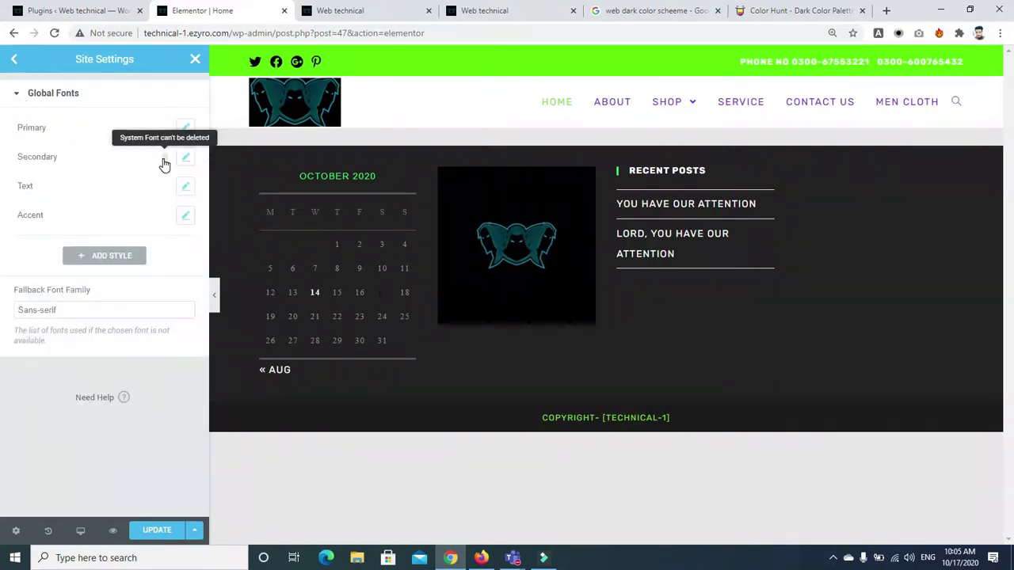
# Set the Secondary global font's family to Rubik.
pyautogui.click(185, 161)
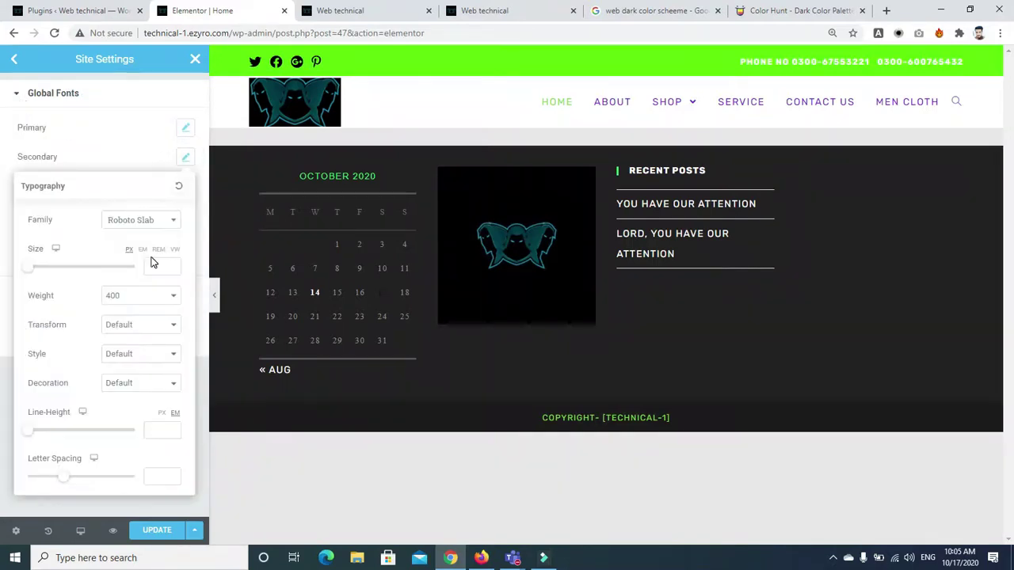
pyautogui.click(151, 220)
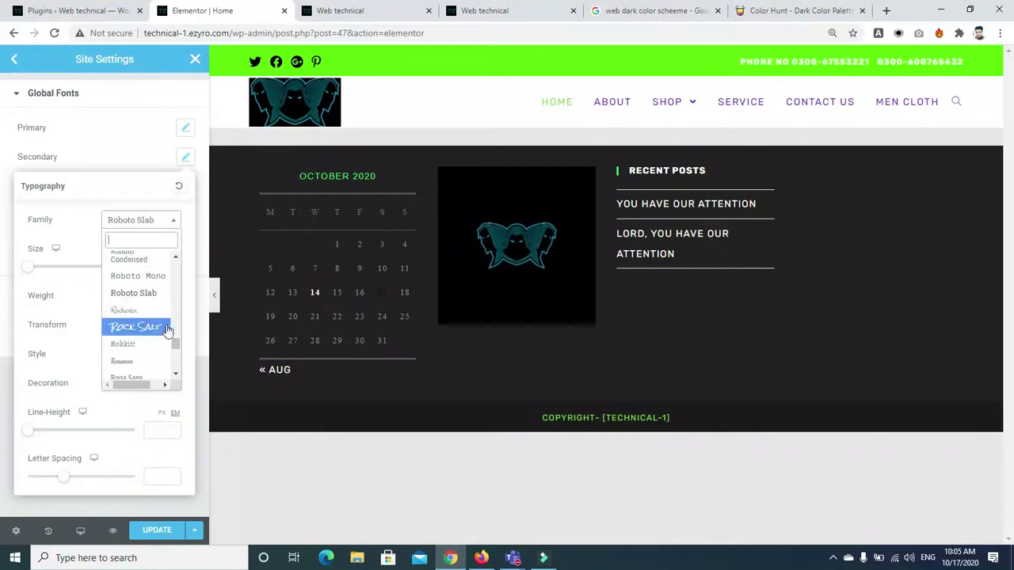
pyautogui.moveTo(175, 343); pyautogui.dragTo(176, 344)
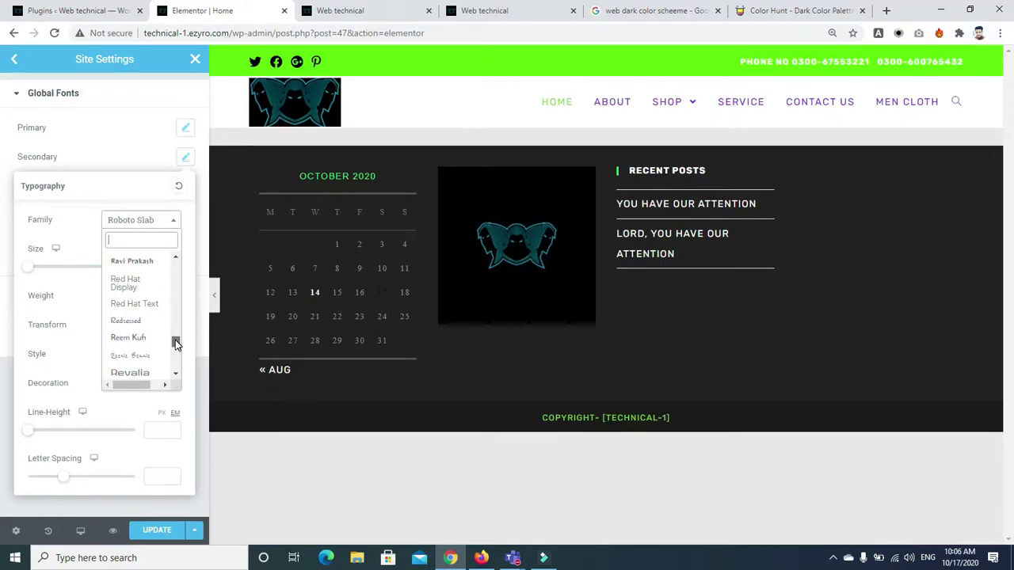
pyautogui.click(176, 343)
pyautogui.write('rubik')
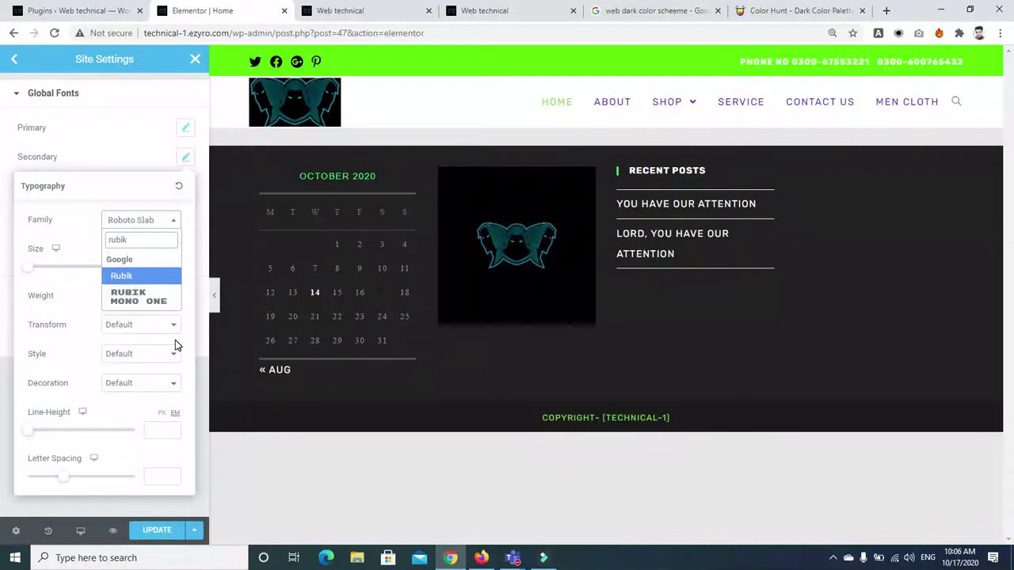
pyautogui.click(122, 276)
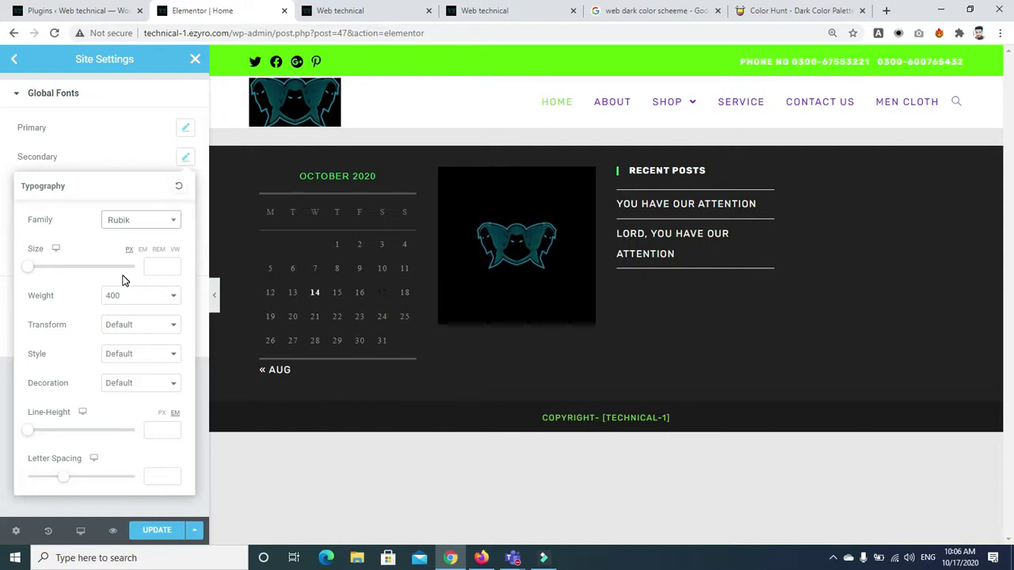
# Set the Secondary global font's style to Normal, and try an Uppercase transform before returning it to Default.
pyautogui.click(129, 327)
pyautogui.click(130, 350)
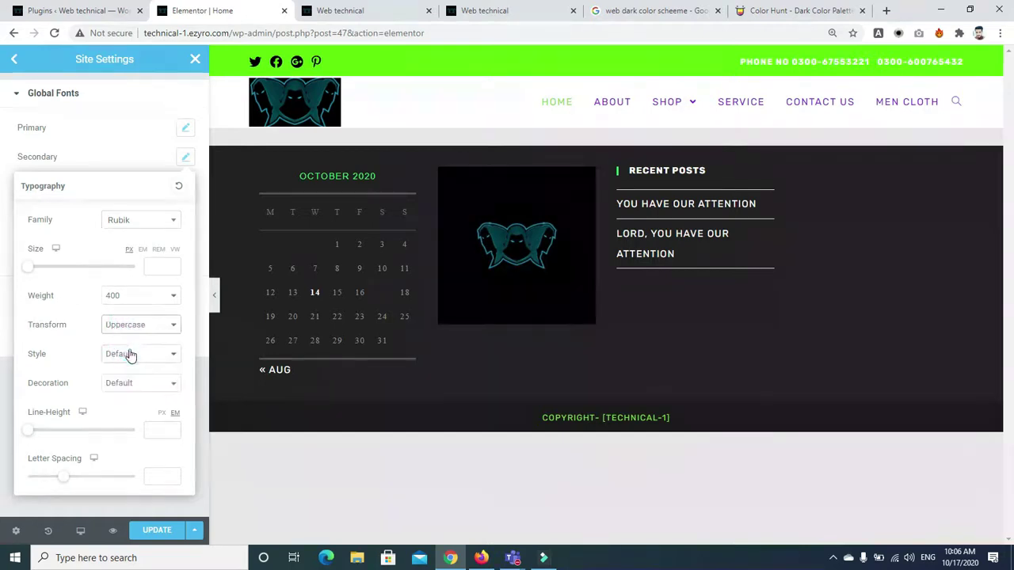
pyautogui.click(146, 356)
pyautogui.click(125, 378)
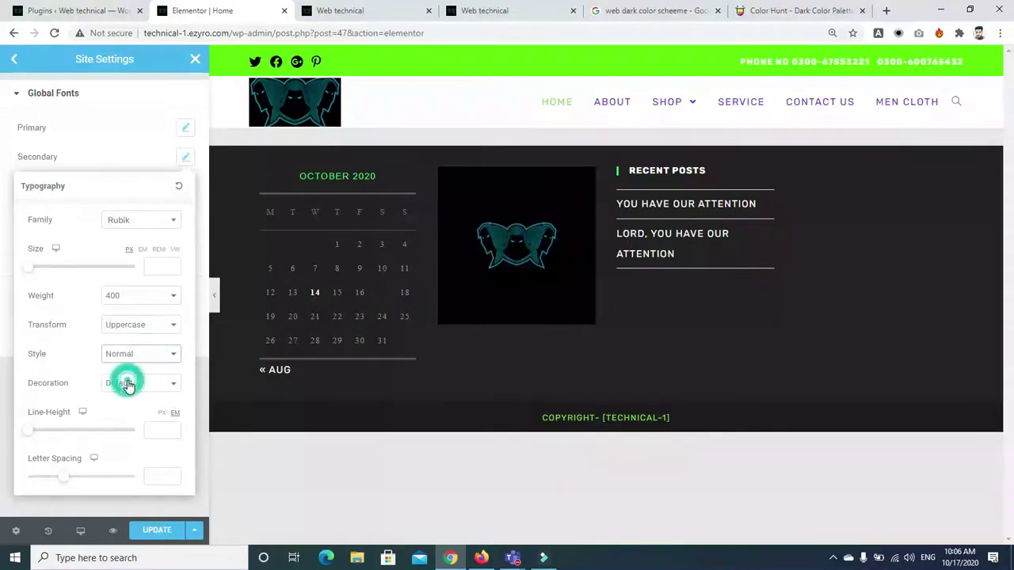
pyautogui.click(123, 333)
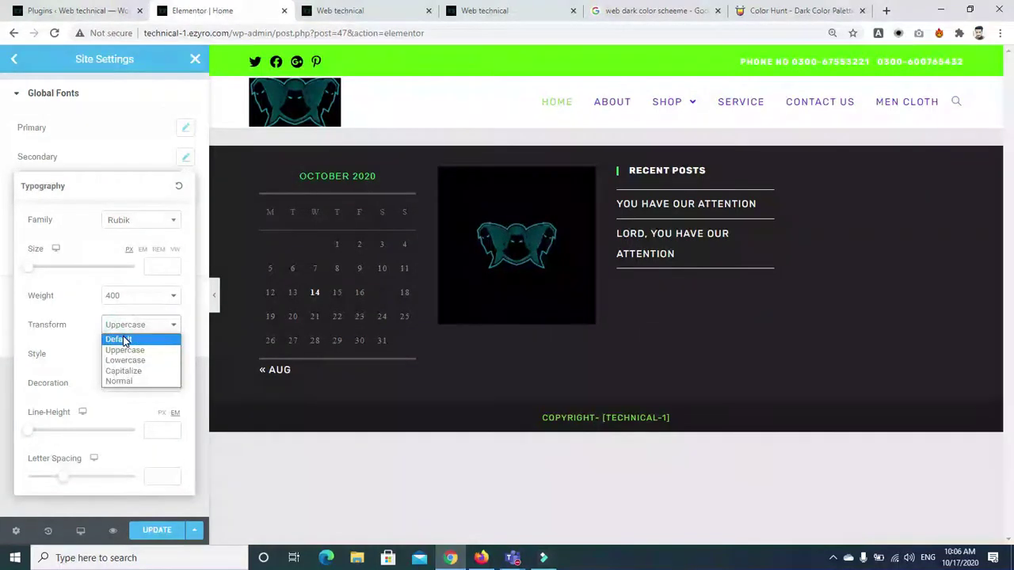
pyautogui.click(125, 338)
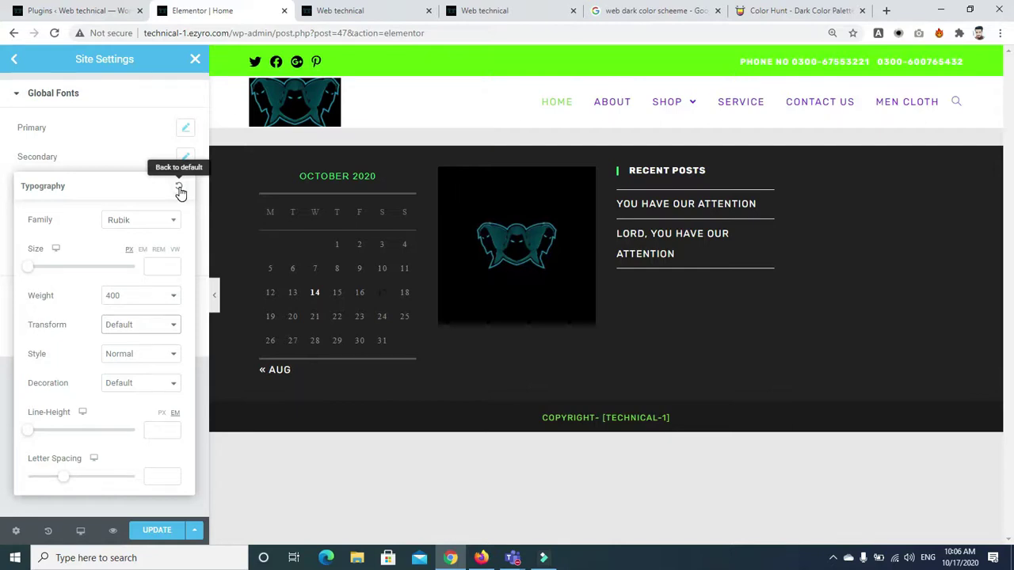
pyautogui.click(90, 159)
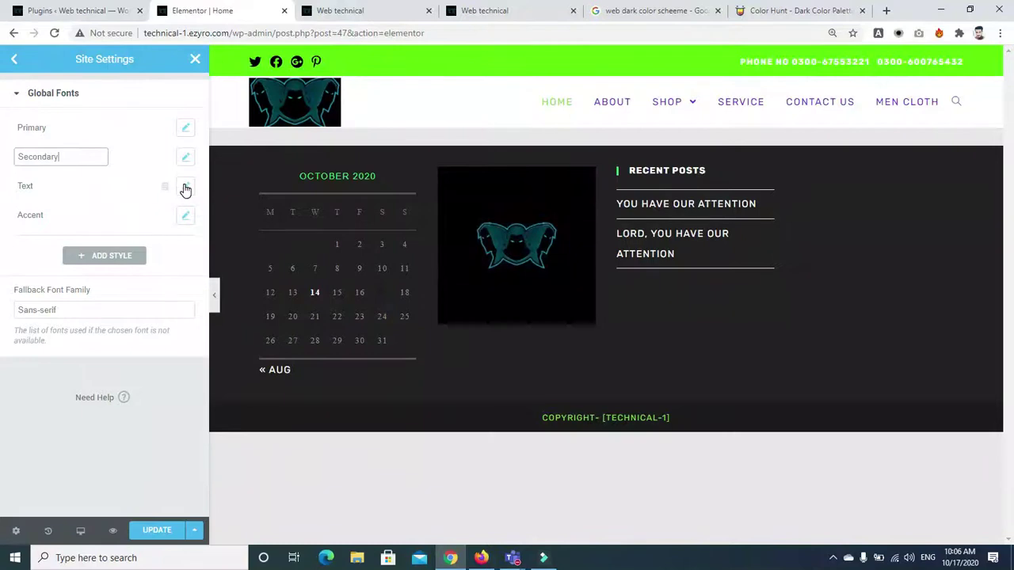
pyautogui.click(185, 188)
pyautogui.click(151, 250)
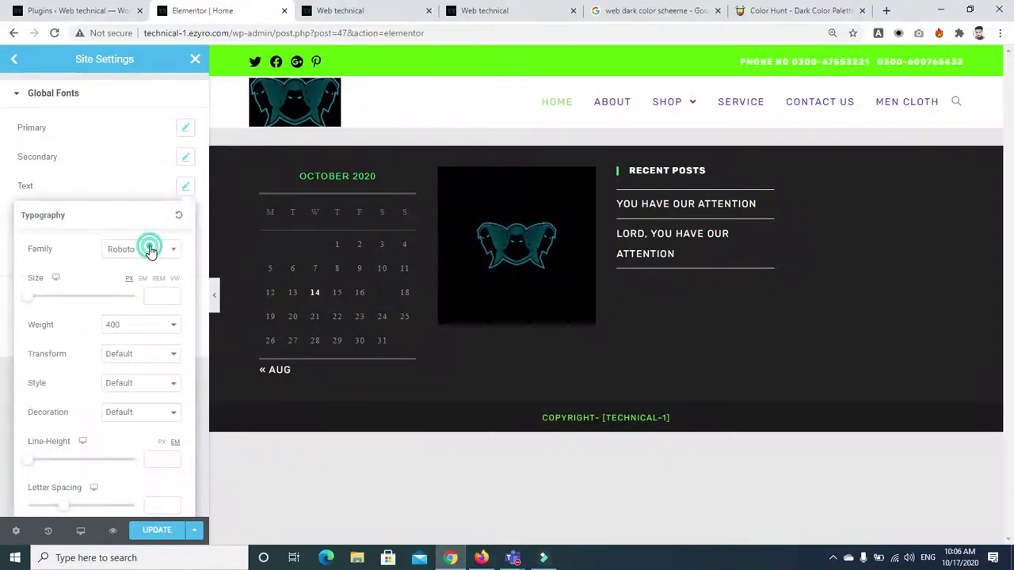
pyautogui.click(120, 162)
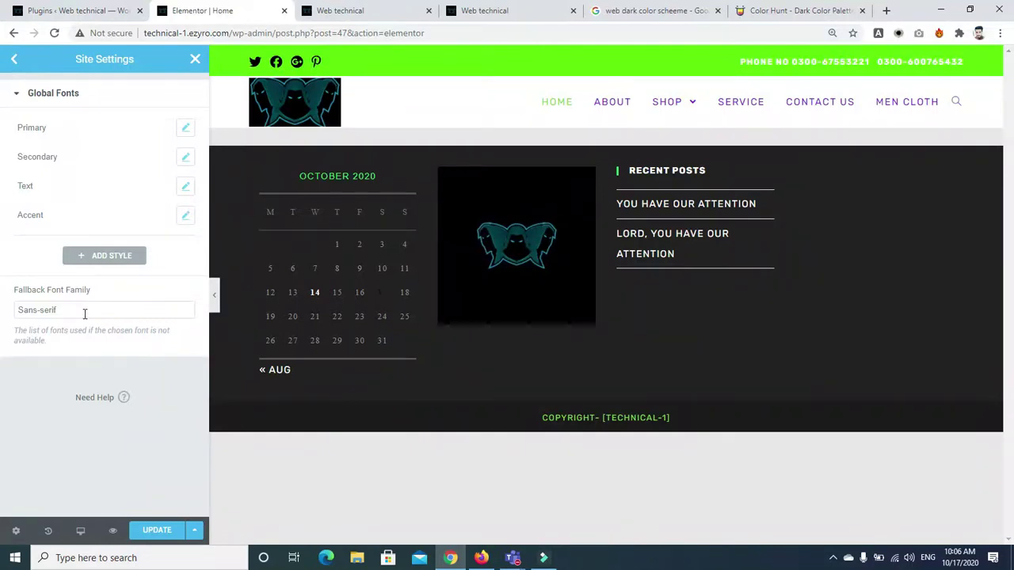
# Open the theme style Typography settings and set the Body text color to the darkest navy copied from the blue-teal Color Hunt palette.
pyautogui.click(13, 63)
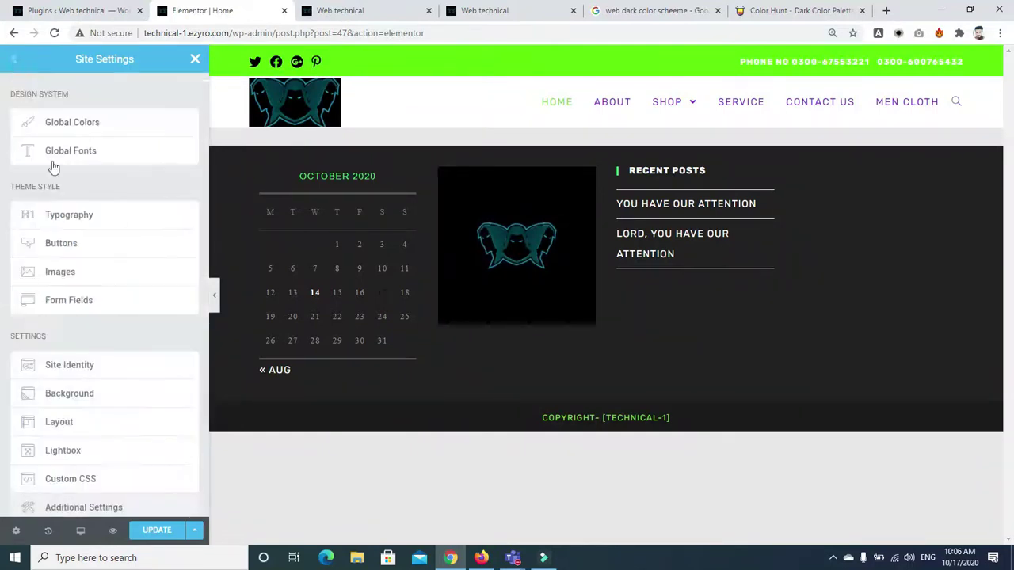
pyautogui.click(89, 221)
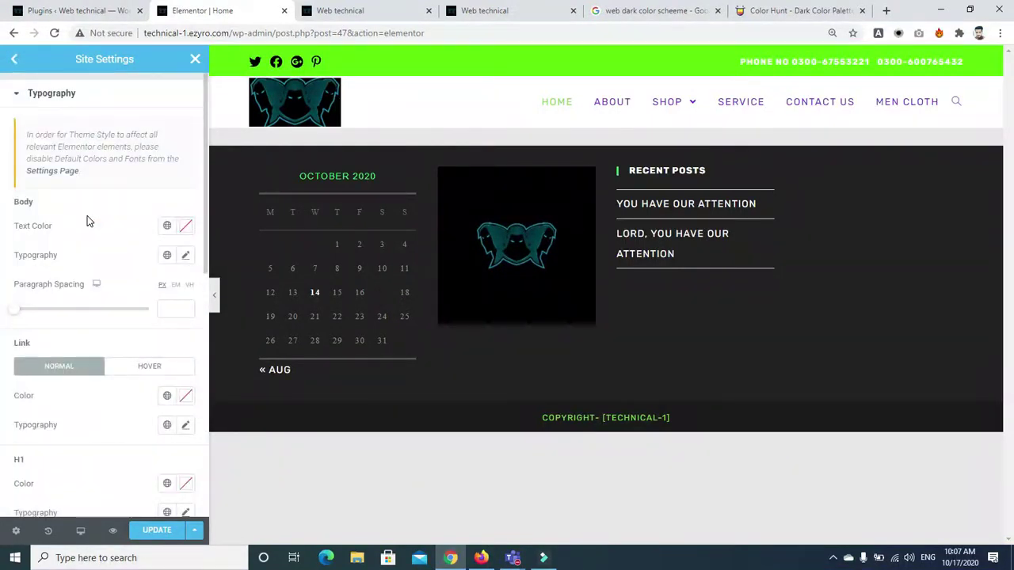
pyautogui.click(185, 229)
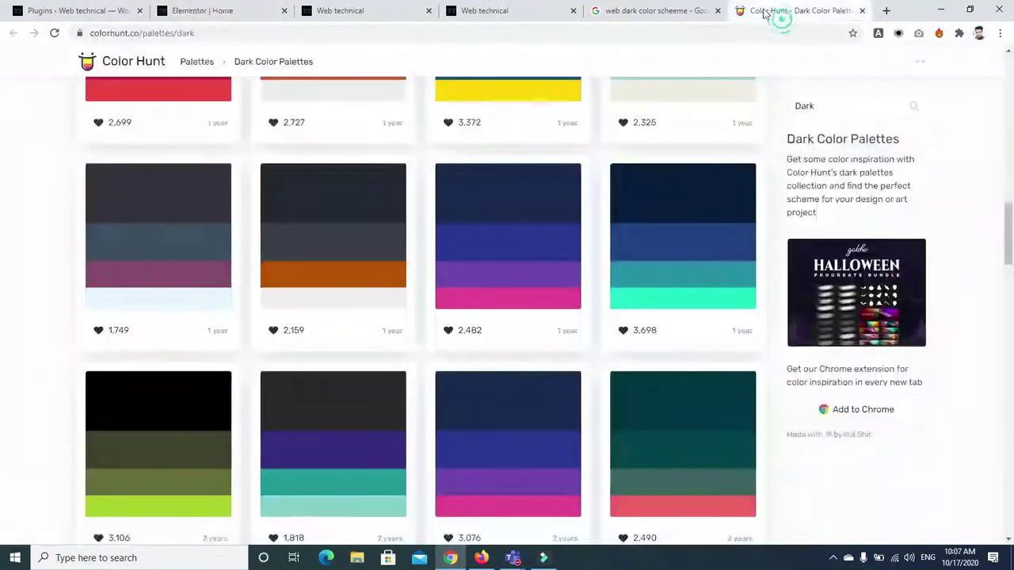
pyautogui.click(786, 10)
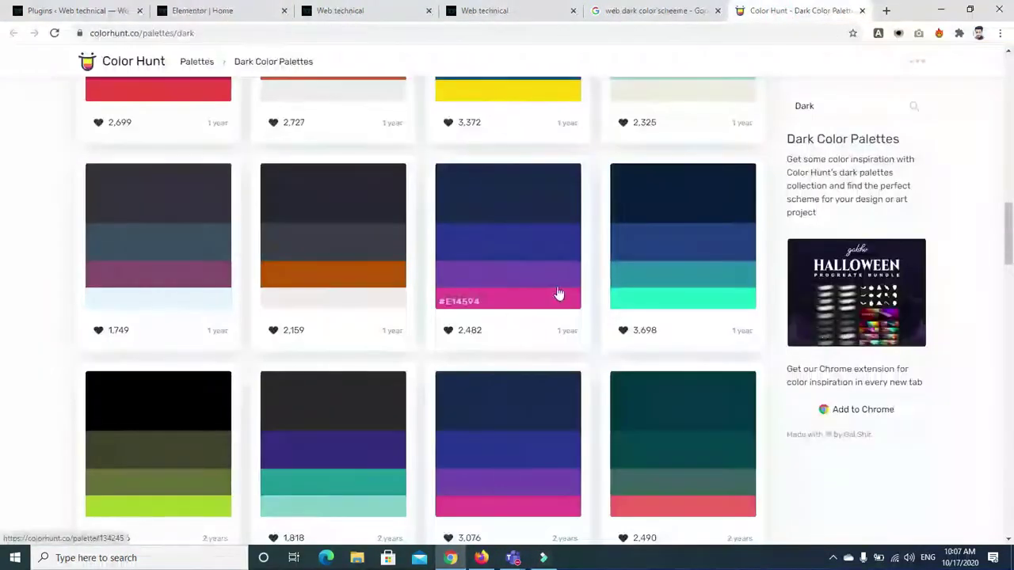
pyautogui.click(634, 210)
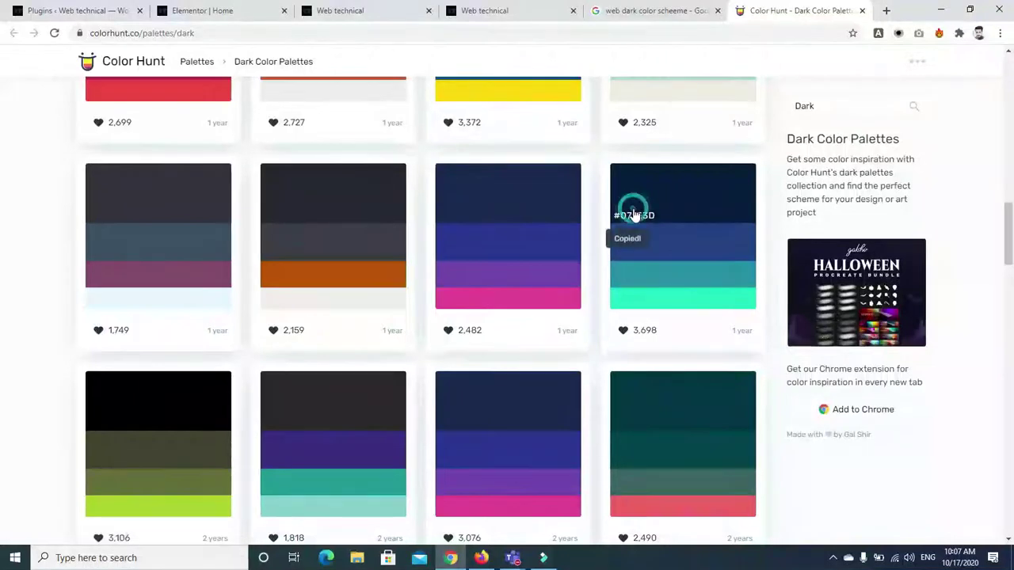
pyautogui.click(209, 11)
pyautogui.hotkey('ctrl', 'v')
pyautogui.click(89, 217)
# Set the Body typography's font family to Rubik.
pyautogui.click(183, 257)
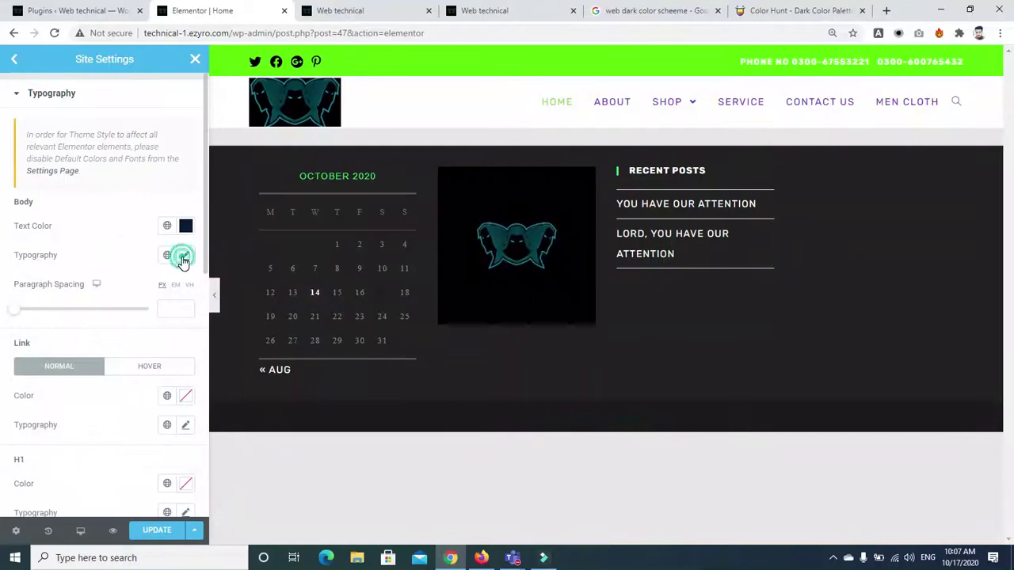
pyautogui.click(142, 322)
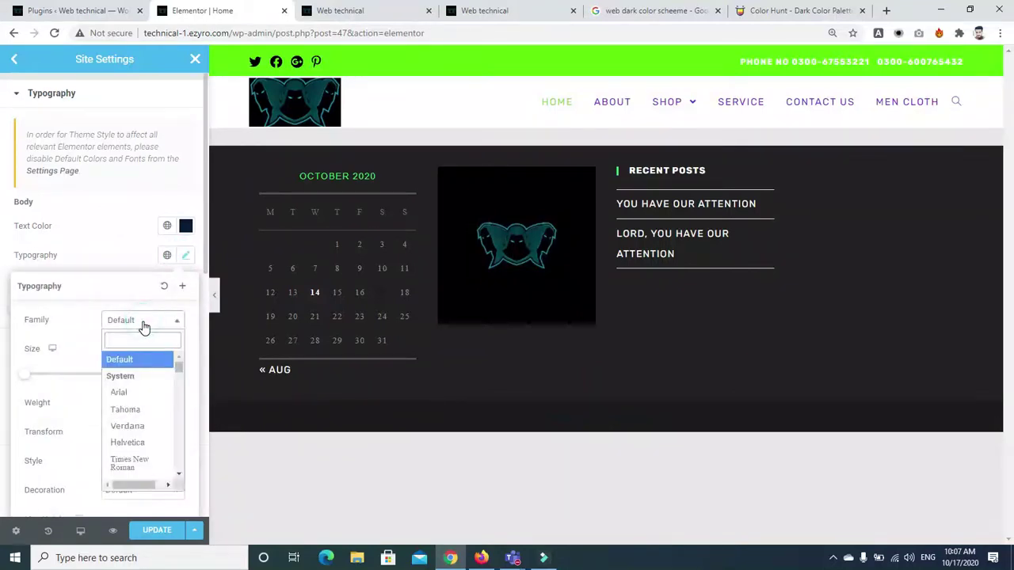
pyautogui.write('rubi')
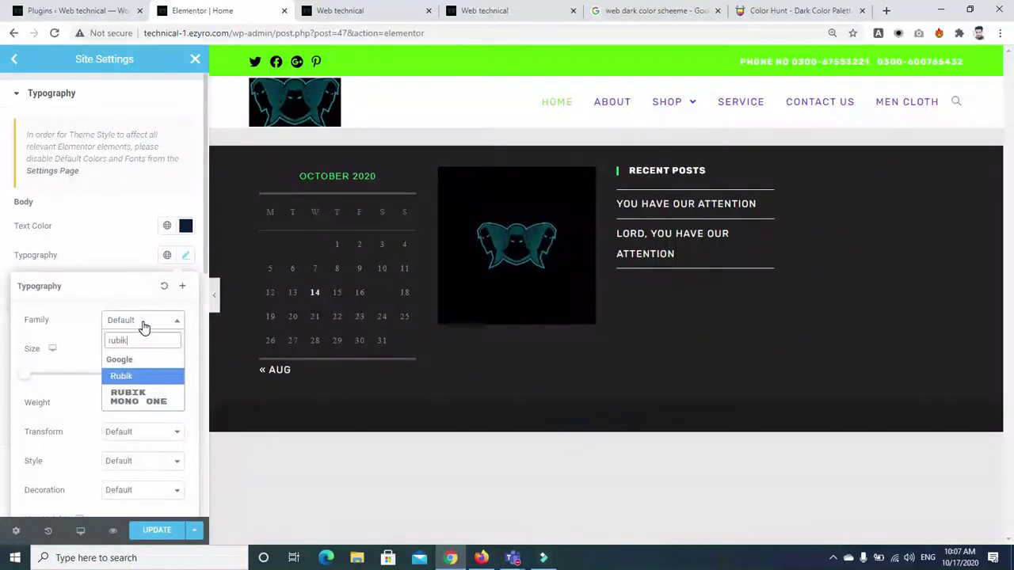
pyautogui.write('k')
pyautogui.press('Return')
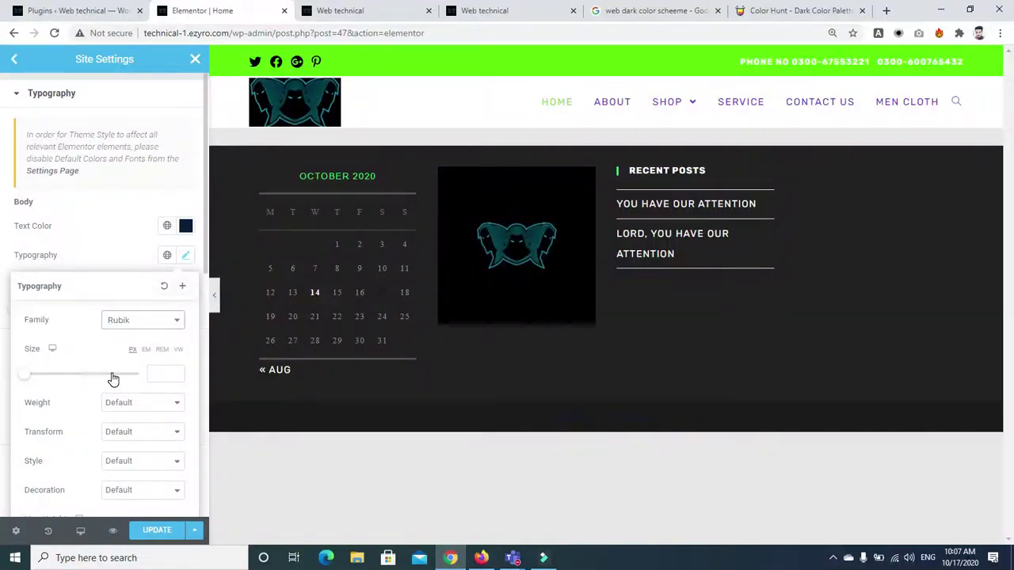
pyautogui.click(117, 244)
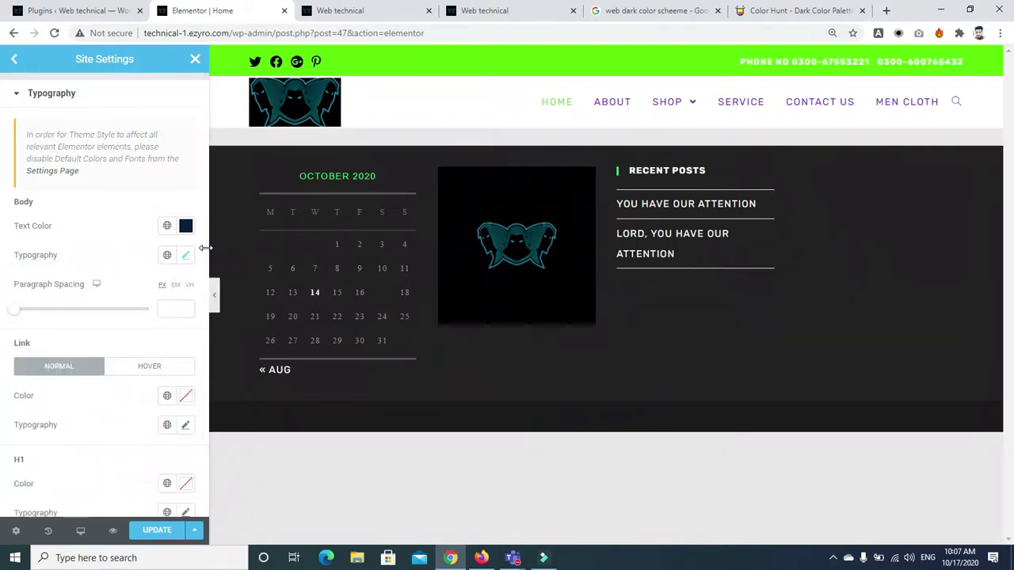
# Set the normal Link color to the medium blue copied from the same Color Hunt palette.
pyautogui.scroll(-3, 205, 261)
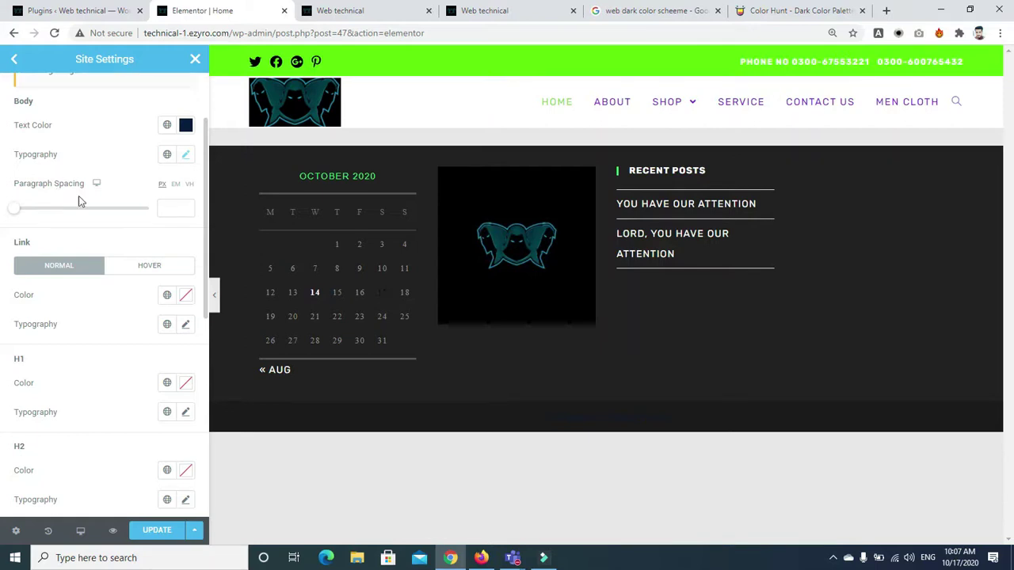
pyautogui.click(207, 244)
pyautogui.moveTo(205, 245); pyautogui.dragTo(208, 269)
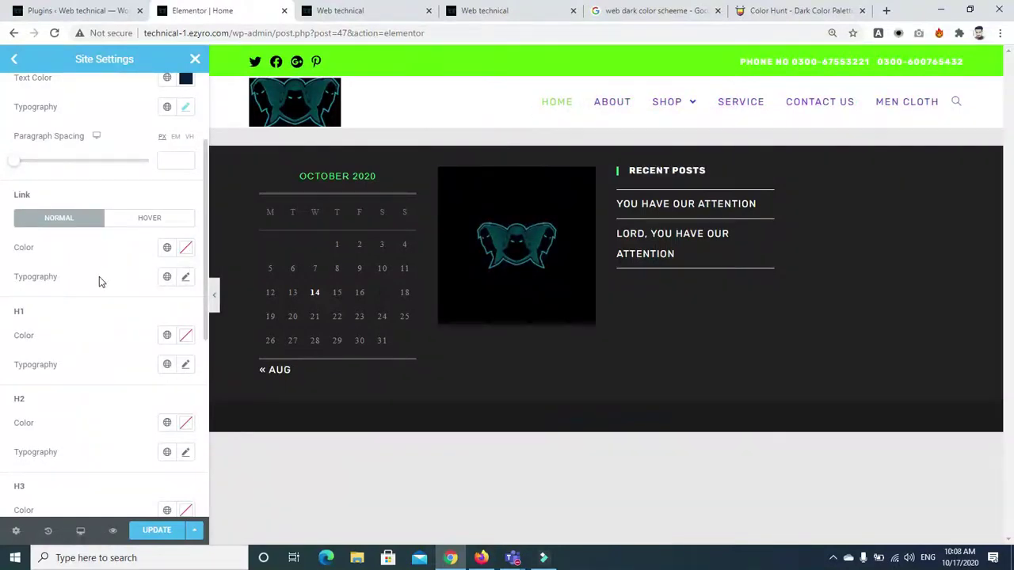
pyautogui.click(185, 251)
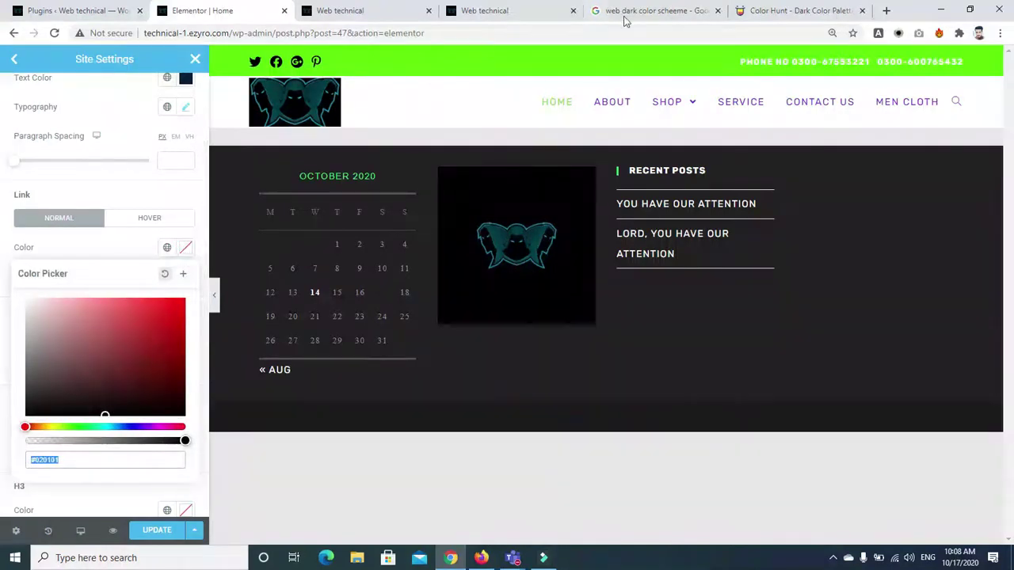
pyautogui.click(792, 11)
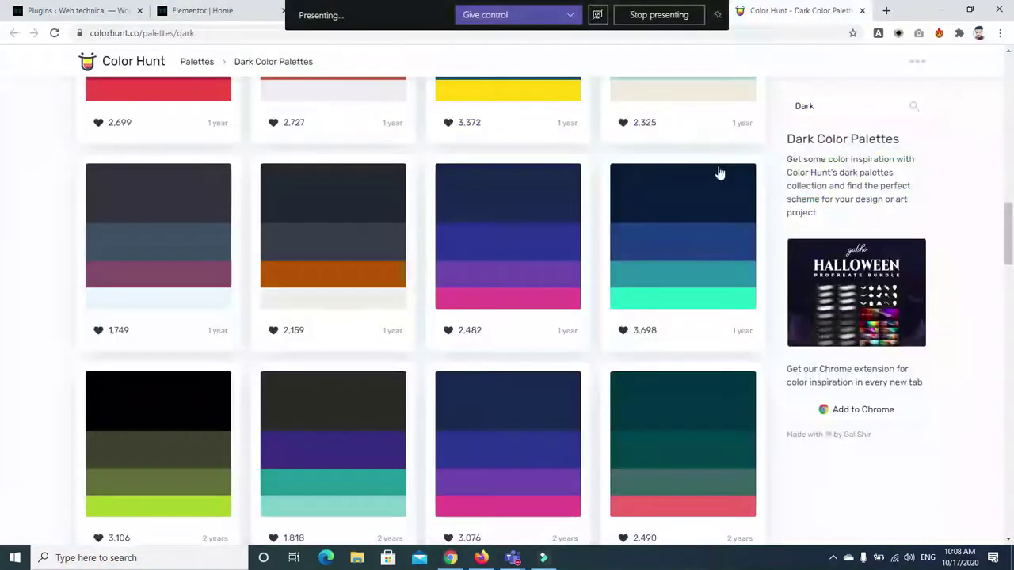
pyautogui.click(620, 260)
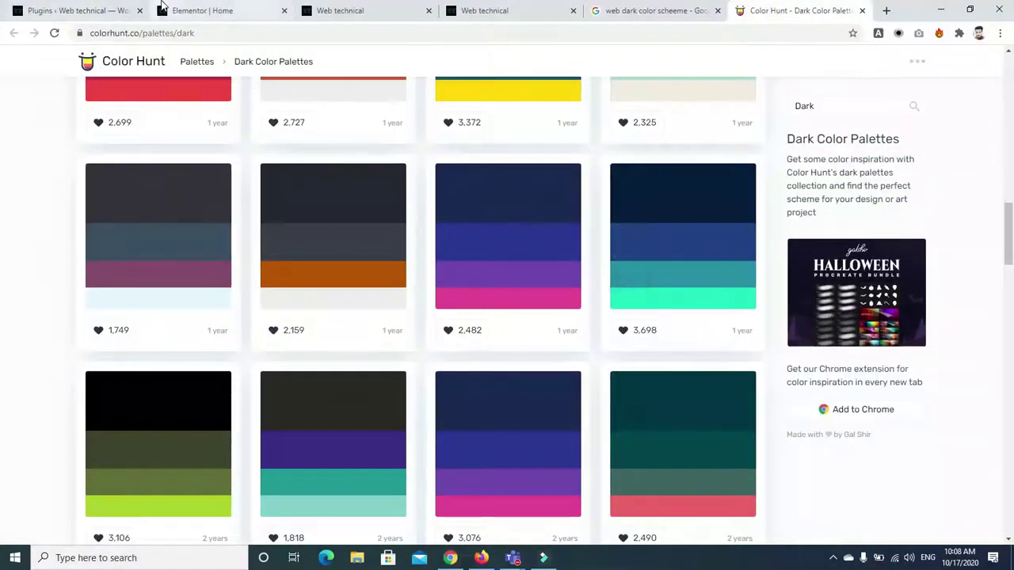
pyautogui.click(199, 10)
pyautogui.hotkey('ctrl', 'v')
pyautogui.click(110, 251)
# Apply the copied medium blue as the H1 heading color.
pyautogui.scroll(-1, 202, 218)
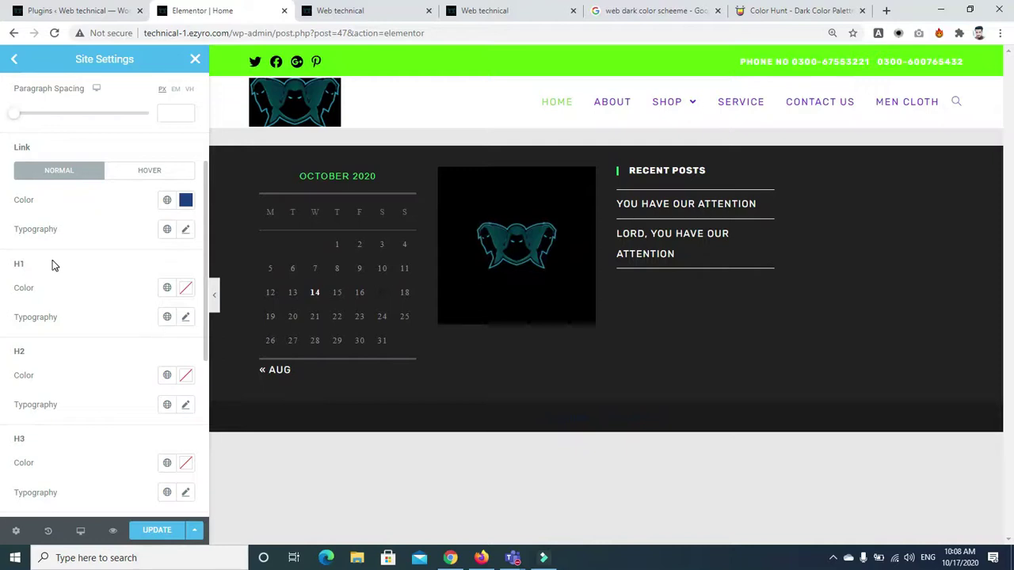
pyautogui.click(185, 287)
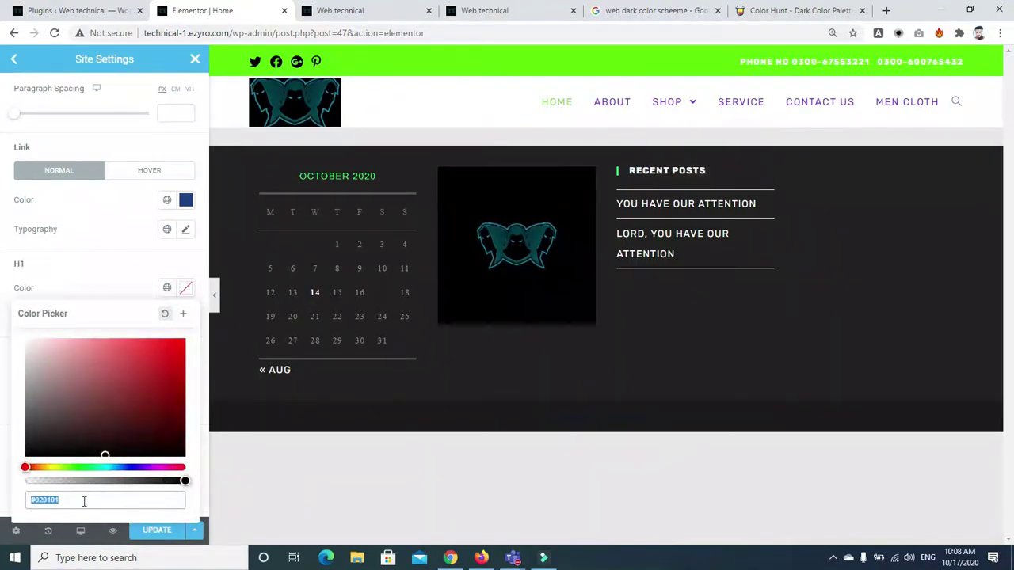
pyautogui.hotkey('ctrl', 'v')
pyautogui.click(118, 281)
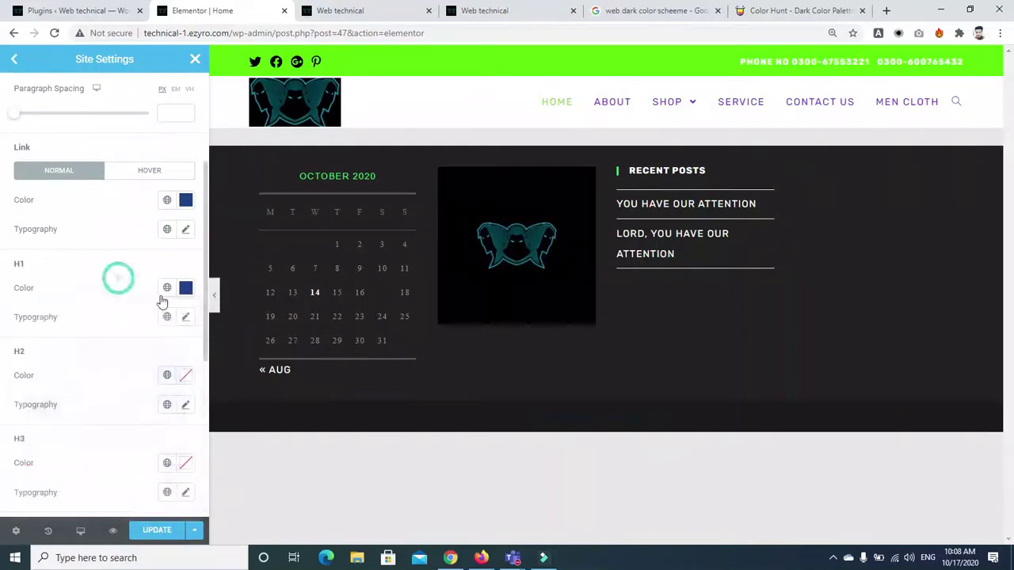
# Set the H1 typography's size to 45 px and its font family to Caveat Brush.
pyautogui.click(185, 318)
pyautogui.click(42, 438)
pyautogui.moveTo(41, 438); pyautogui.dragTo(47, 436)
pyautogui.click(154, 381)
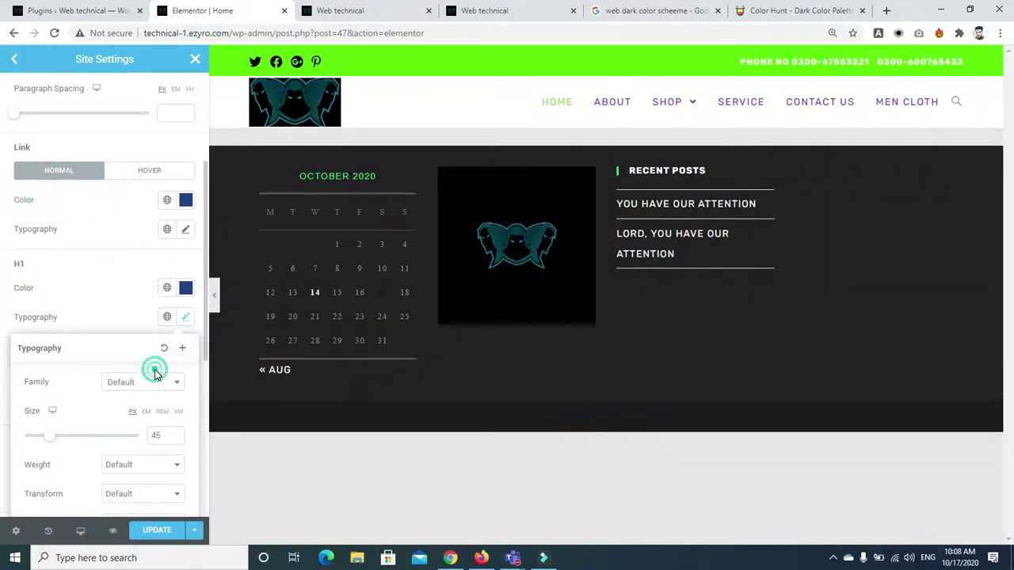
pyautogui.write('rub')
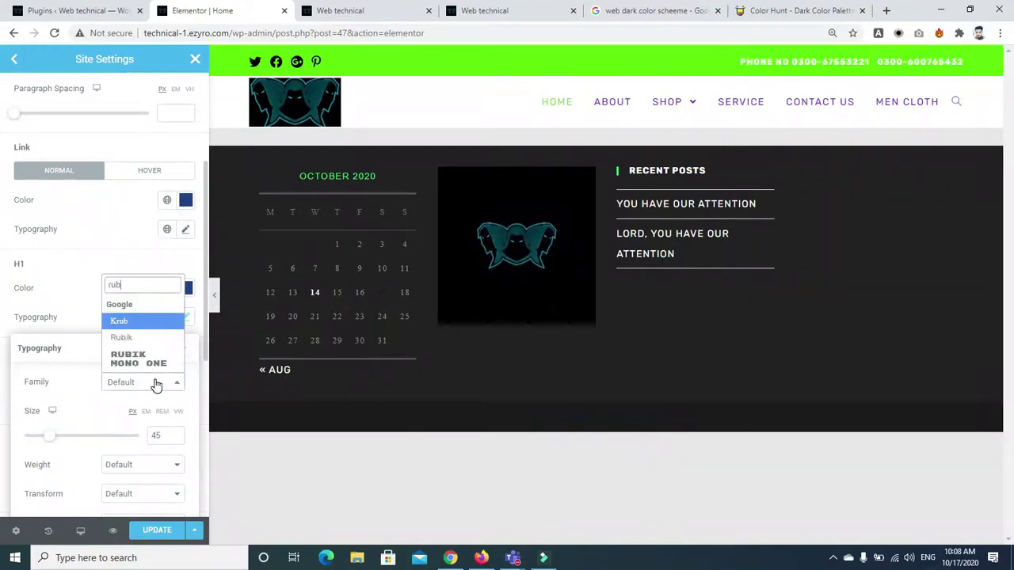
pyautogui.press('Down')
pyautogui.press('Down')
pyautogui.press('Down')
pyautogui.press('Down')
pyautogui.press('Down')
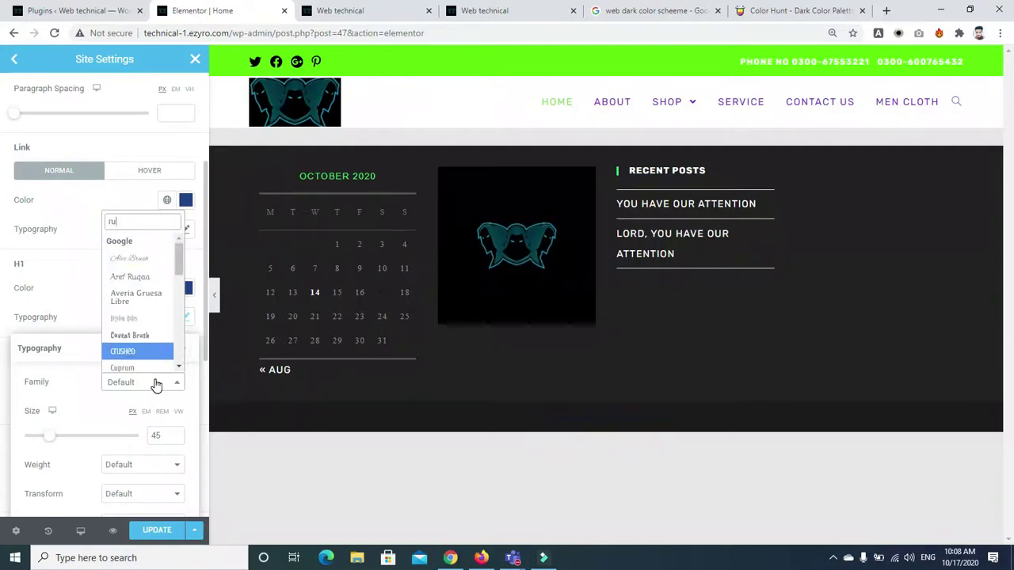
pyautogui.press('Up')
pyautogui.press('Return')
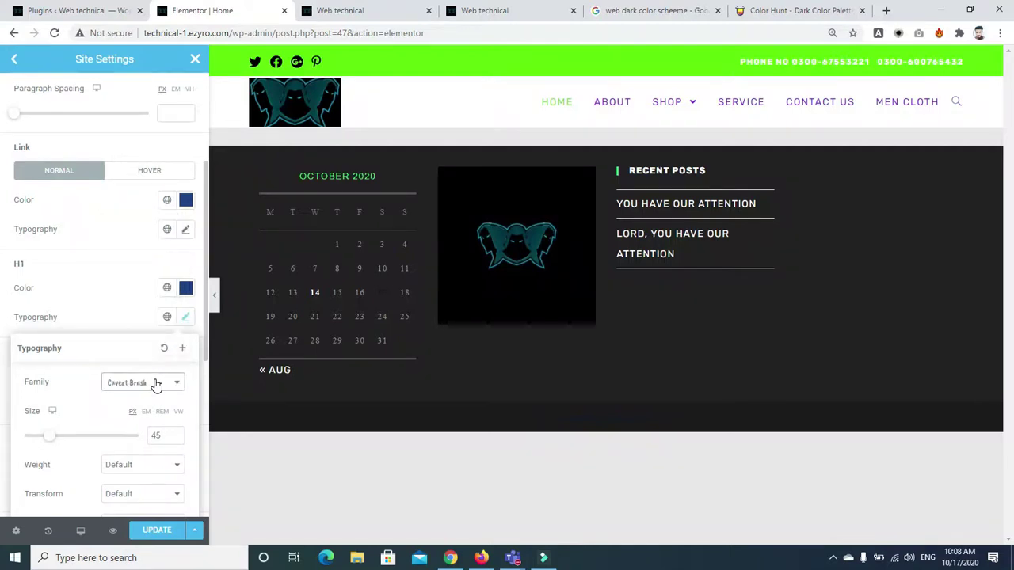
pyautogui.scroll(-4, 202, 384)
pyautogui.click(204, 384)
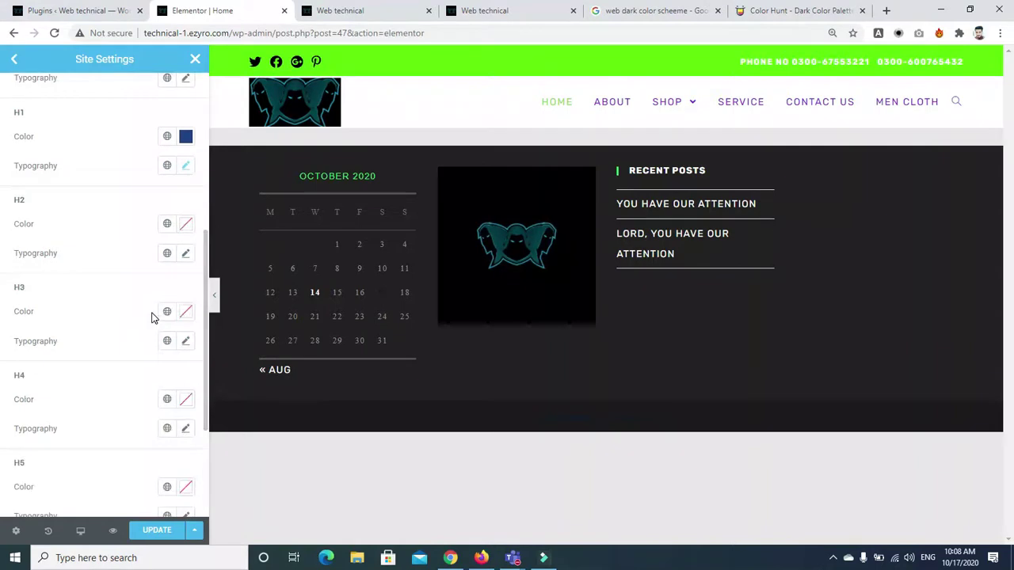
# Set the H1 typography's weight to 700 and its transform to Uppercase, leaving the style at Default.
pyautogui.click(185, 166)
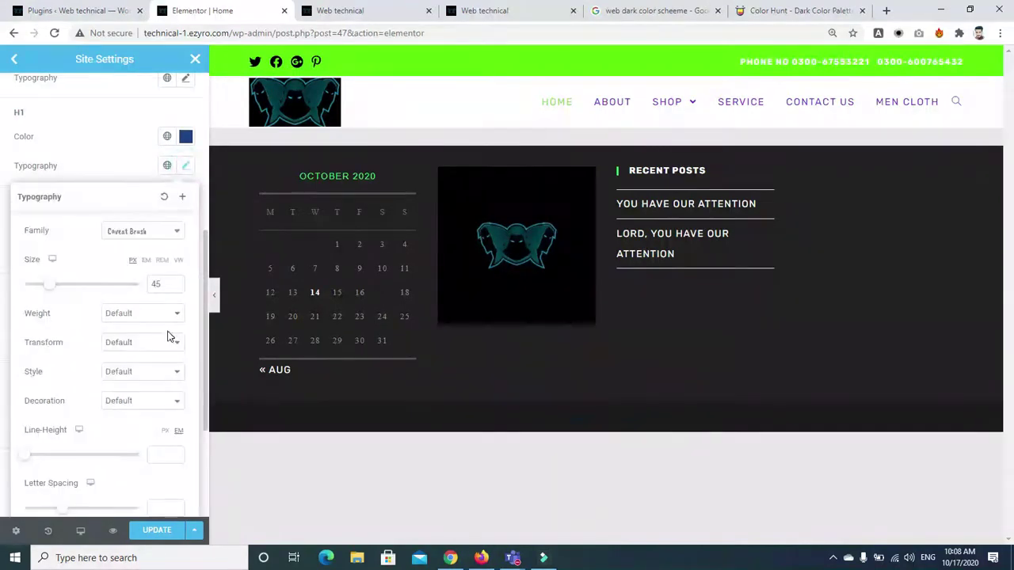
pyautogui.click(160, 314)
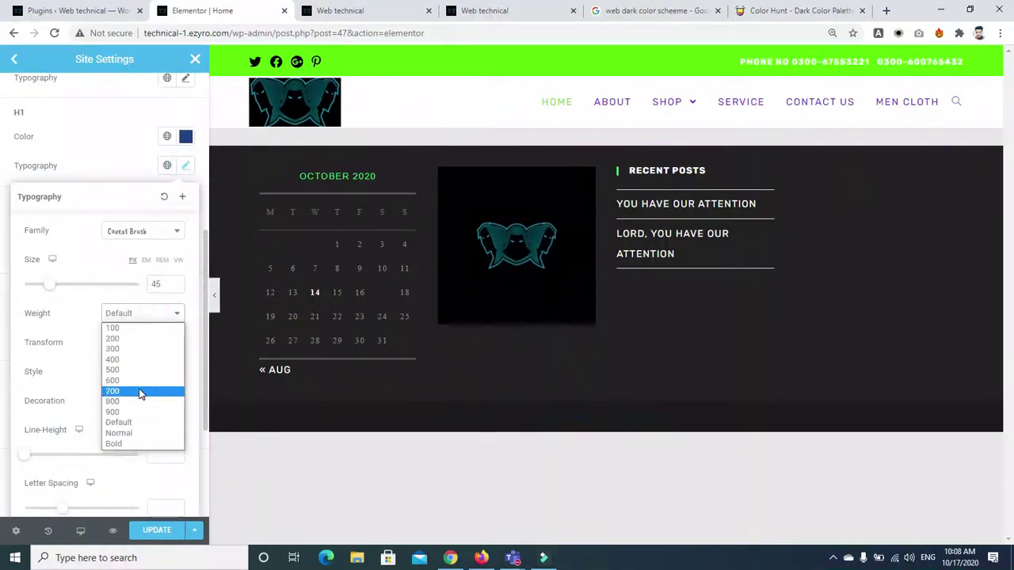
pyautogui.click(141, 390)
pyautogui.click(140, 343)
pyautogui.click(141, 368)
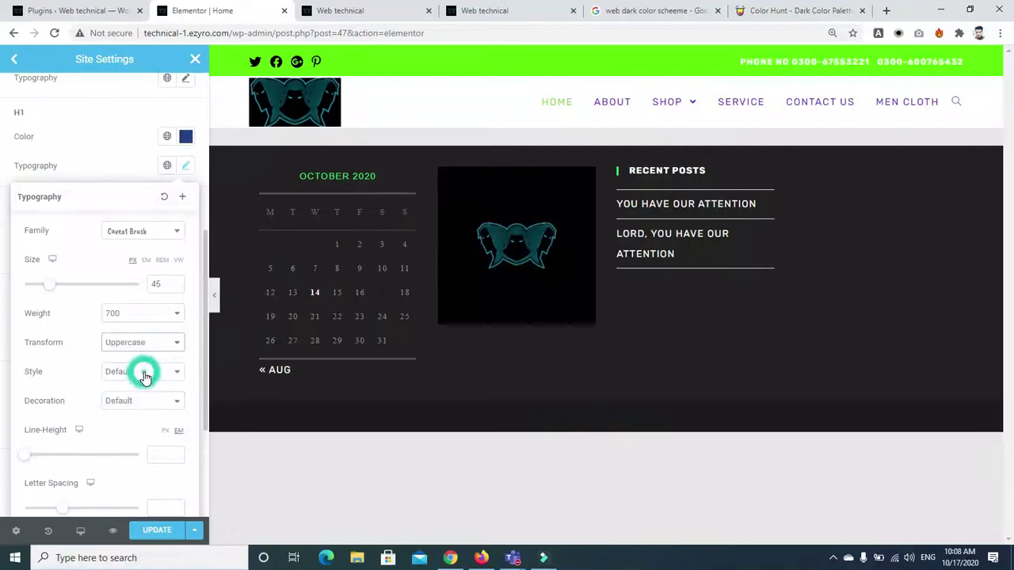
pyautogui.click(103, 164)
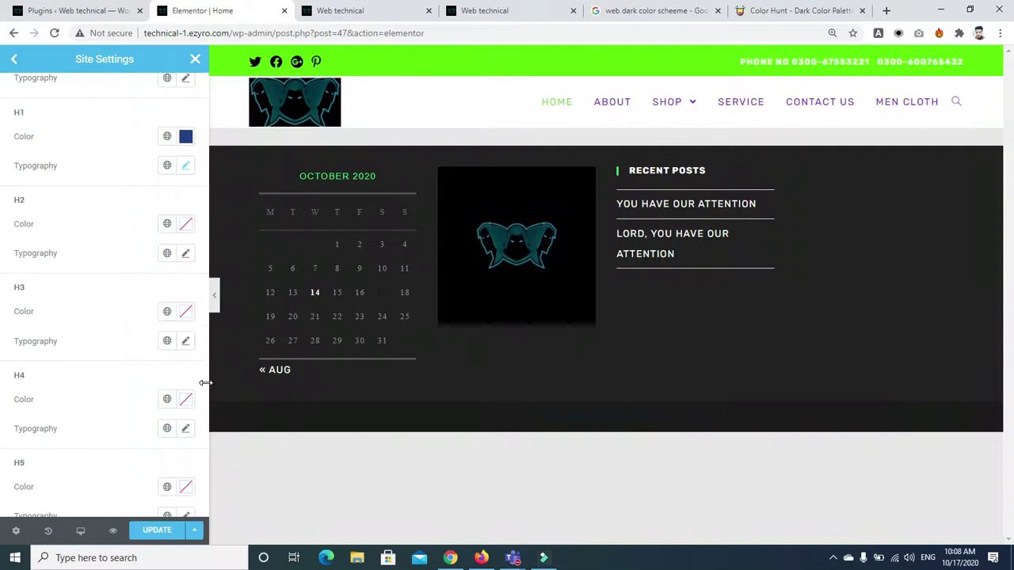
# Open the Buttons theme style and set the button typography to the Rubik family with a small custom font size.
pyautogui.moveTo(204, 385); pyautogui.dragTo(200, 479)
pyautogui.scroll(10, 200, 479)
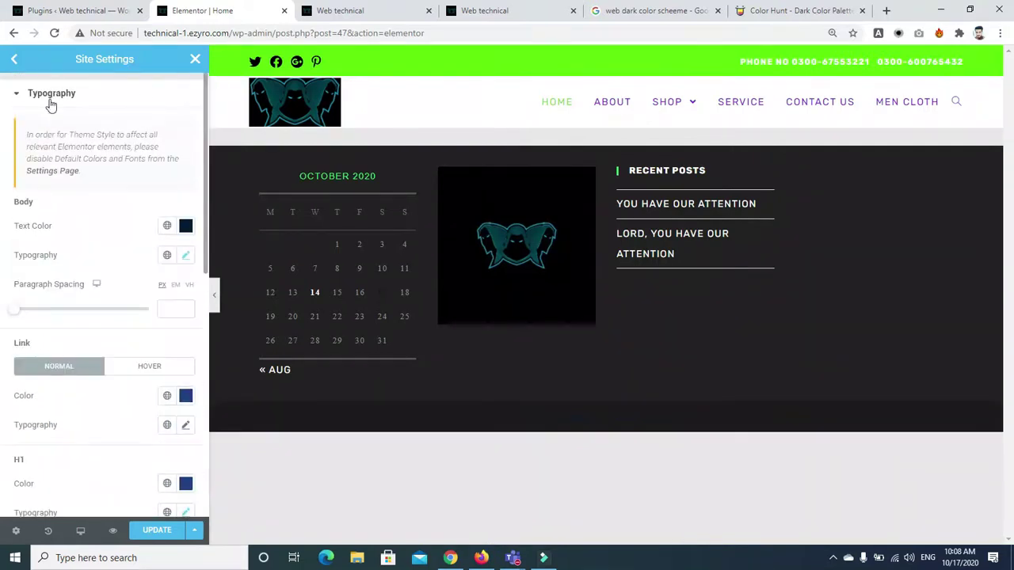
pyautogui.click(13, 61)
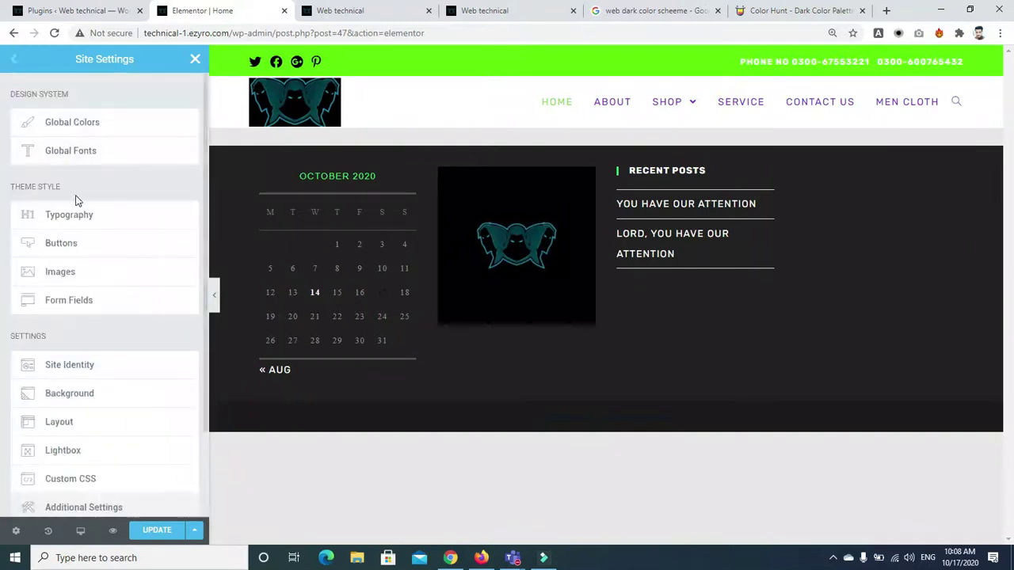
pyautogui.click(62, 245)
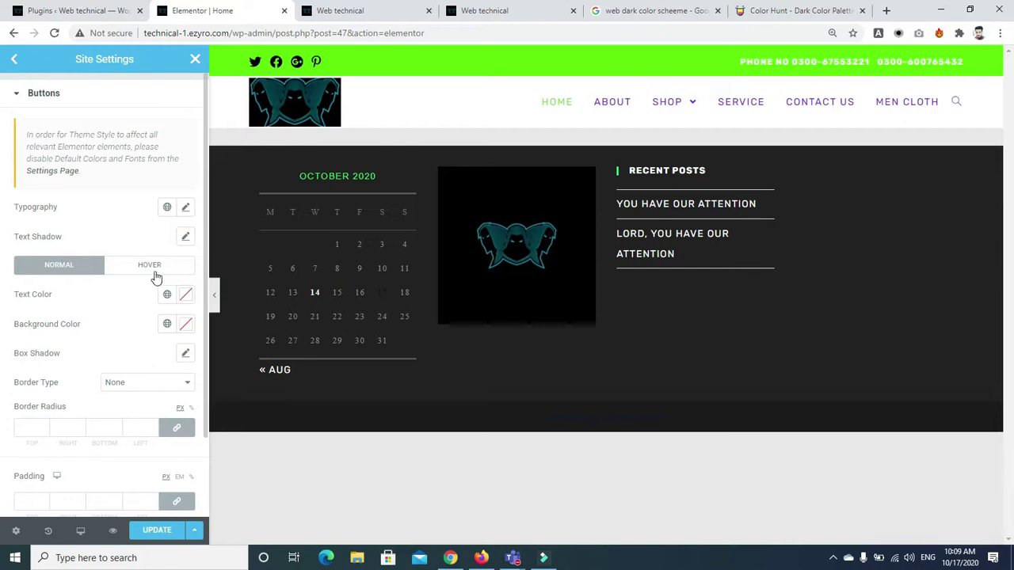
pyautogui.click(184, 208)
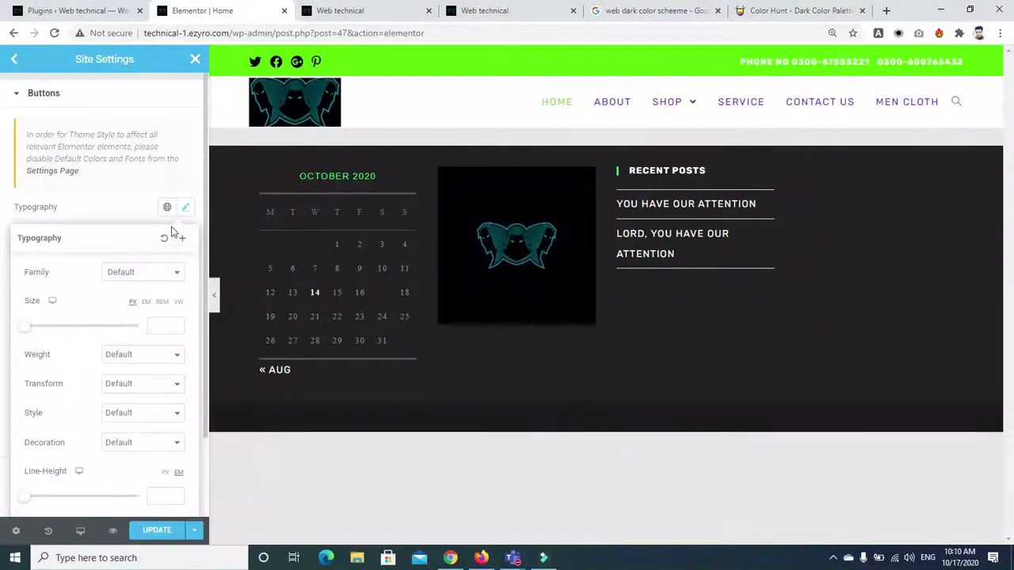
pyautogui.click(151, 282)
pyautogui.write('rub')
pyautogui.press('Down')
pyautogui.press('Return')
pyautogui.moveTo(23, 332); pyautogui.dragTo(35, 334)
pyautogui.click(127, 205)
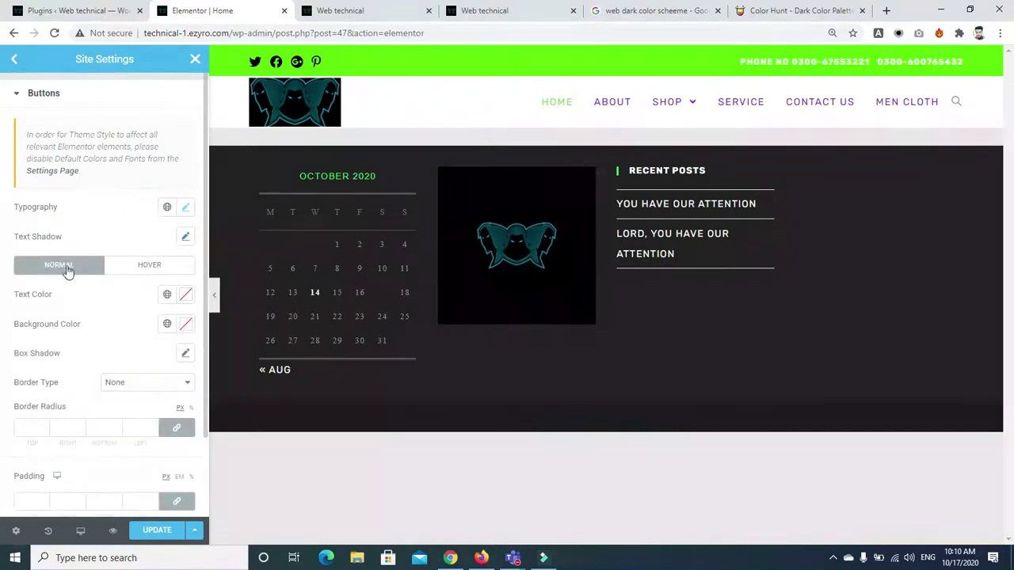
# Set the buttons' normal text color to white.
pyautogui.click(186, 296)
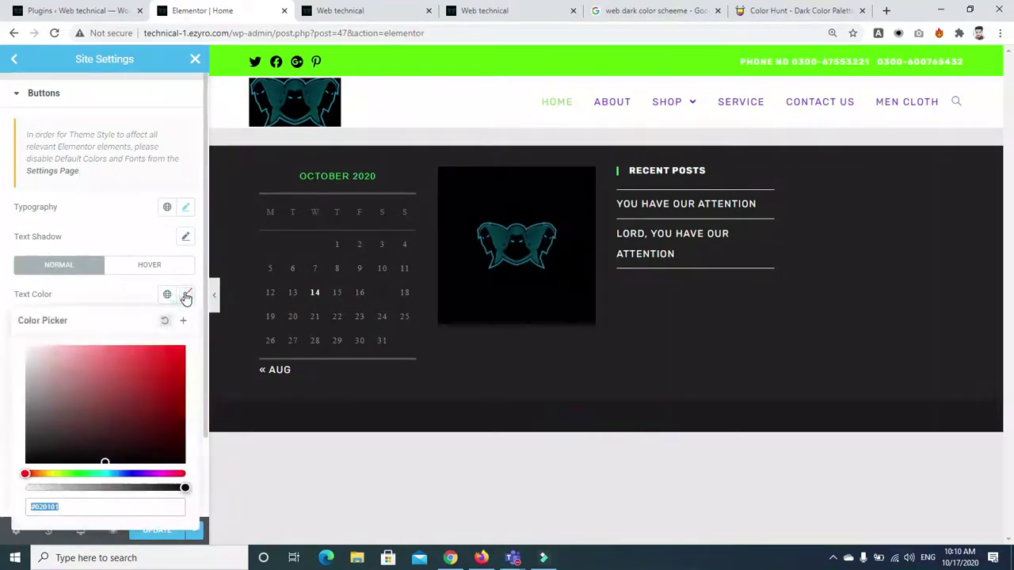
pyautogui.click(108, 466)
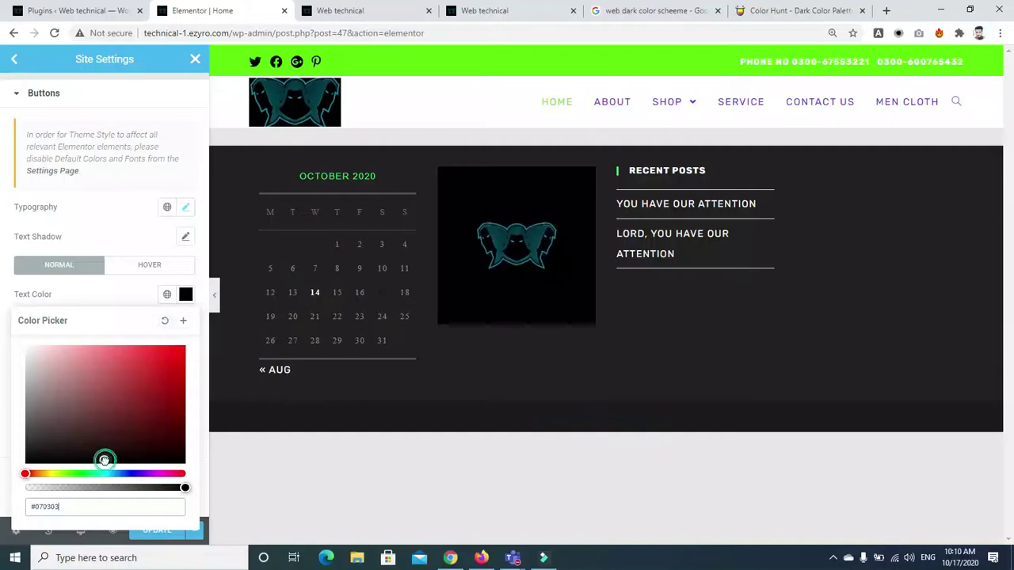
pyautogui.click(115, 210)
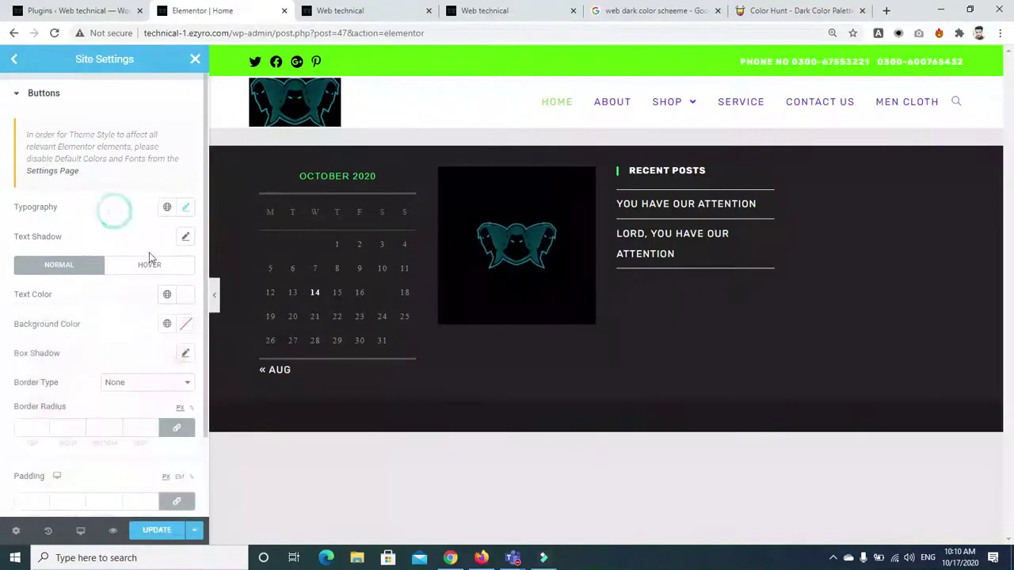
# Copy the bright turquoise color from the navy-and-teal Color Hunt palette and set it as the buttons' normal background color, 21e6c1.
pyautogui.click(185, 326)
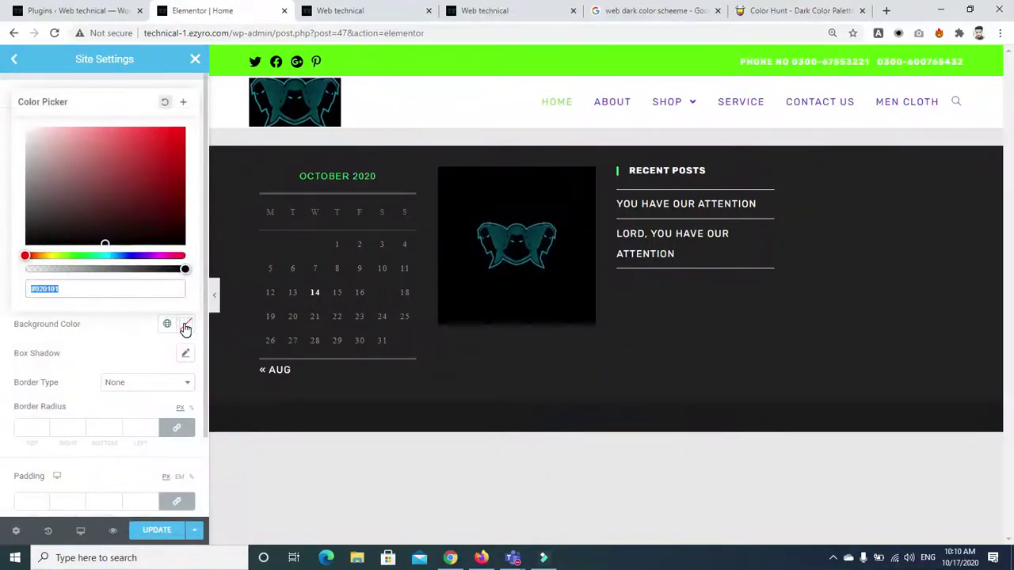
pyautogui.click(807, 12)
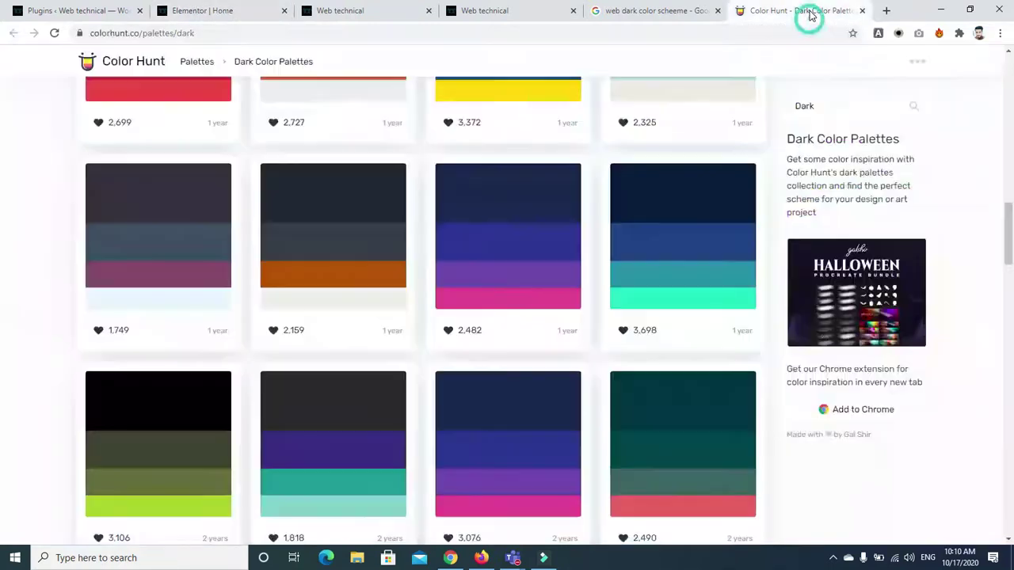
pyautogui.click(633, 300)
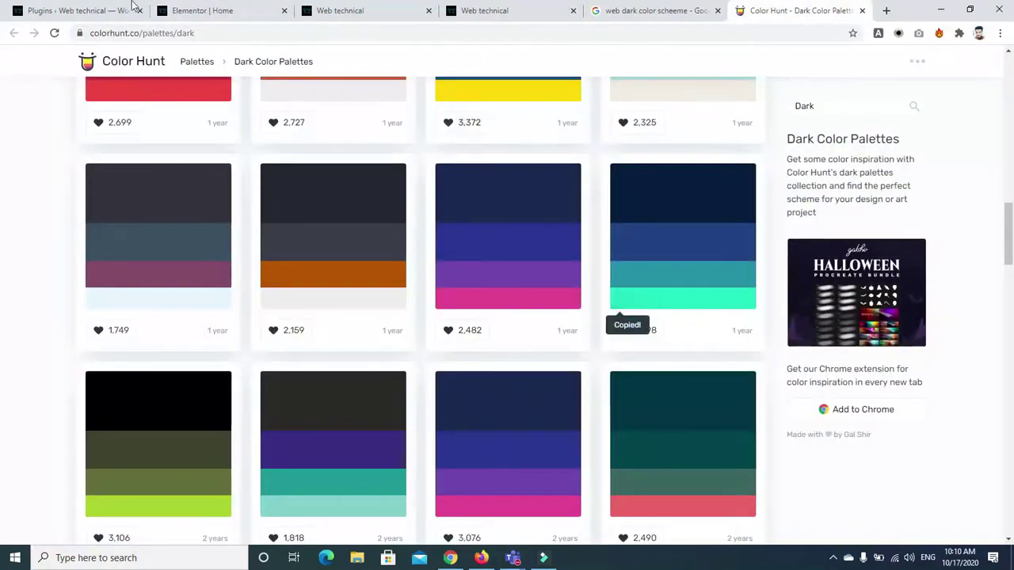
pyautogui.click(212, 13)
pyautogui.hotkey('ctrl', 'v')
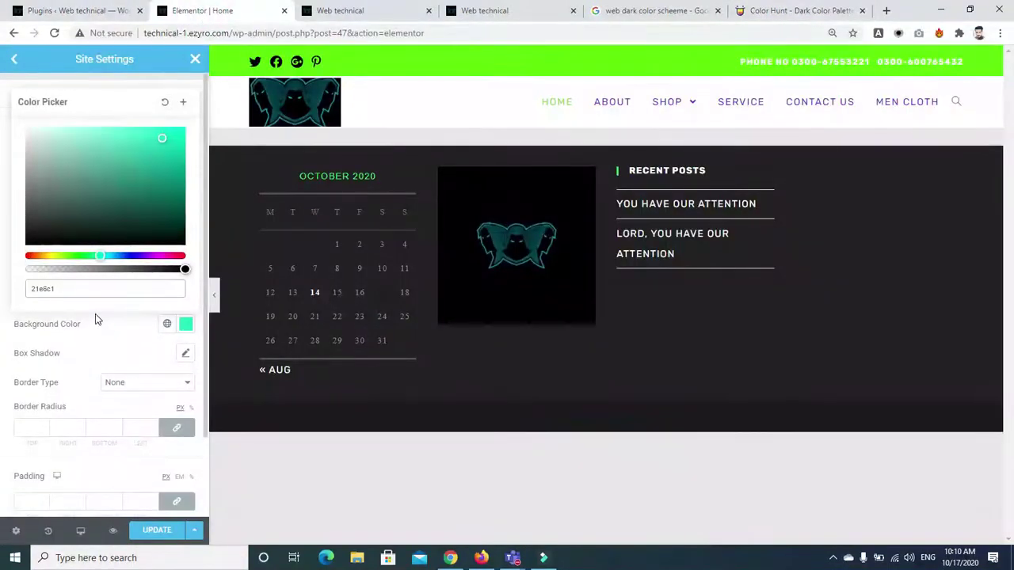
pyautogui.click(97, 318)
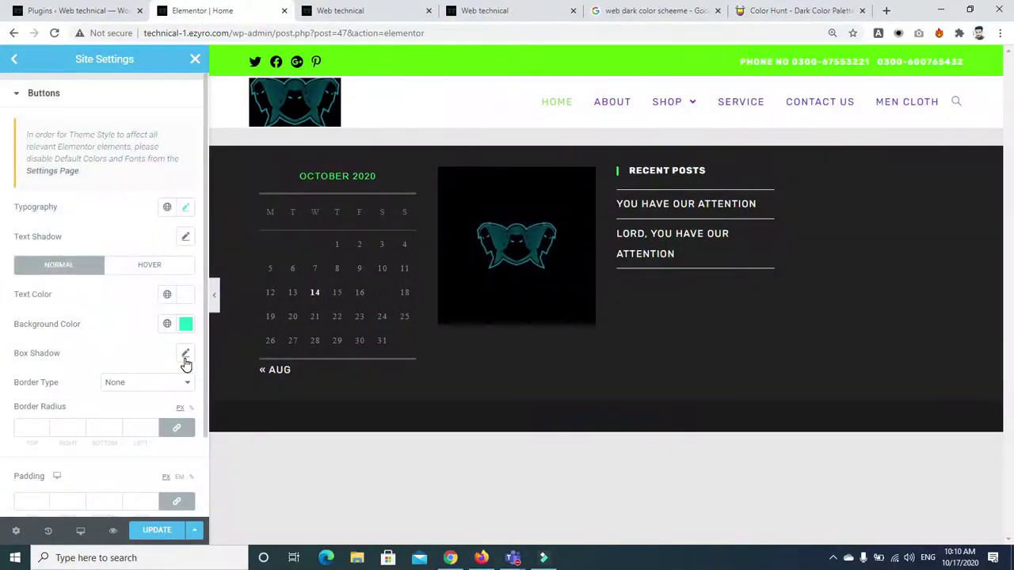
pyautogui.click(190, 383)
pyautogui.click(190, 383)
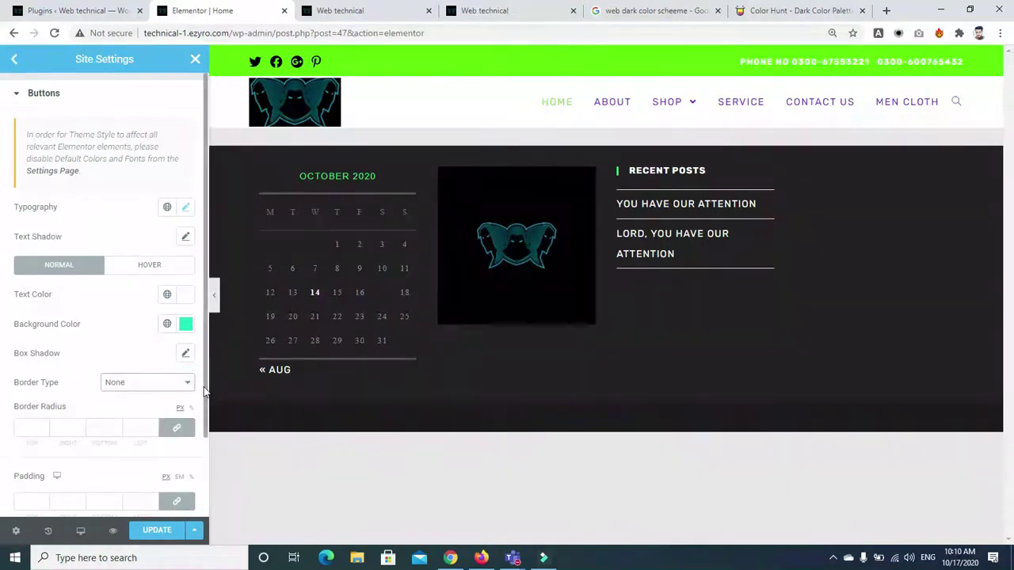
# Set the normal-state border radius of the theme buttons to 20 px on all four sides, with the sides linked.
pyautogui.scroll(-1, 203, 390)
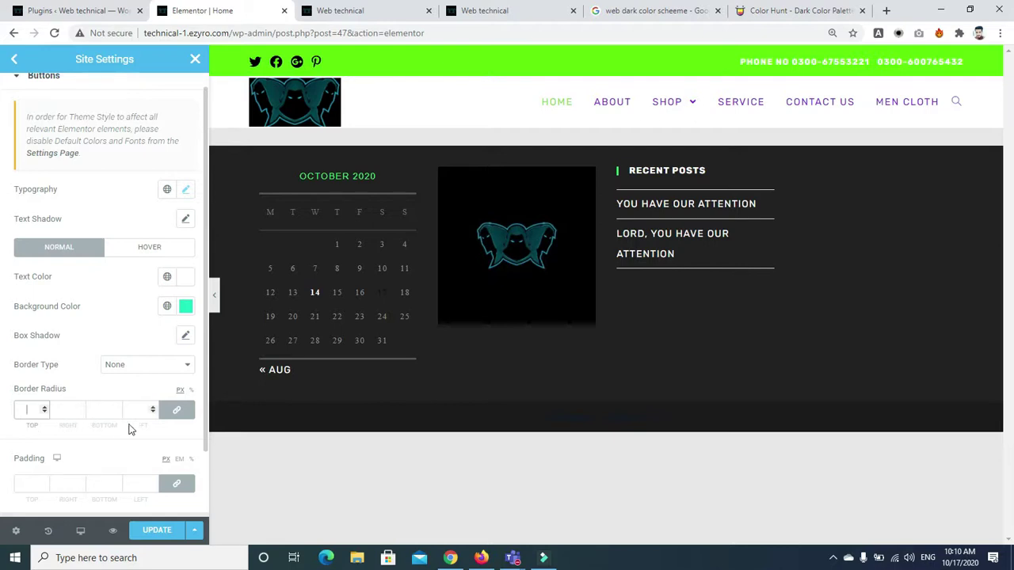
pyautogui.write('20')
pyautogui.press('BackSpace')
pyautogui.press('BackSpace')
pyautogui.write('0')
pyautogui.click(176, 414)
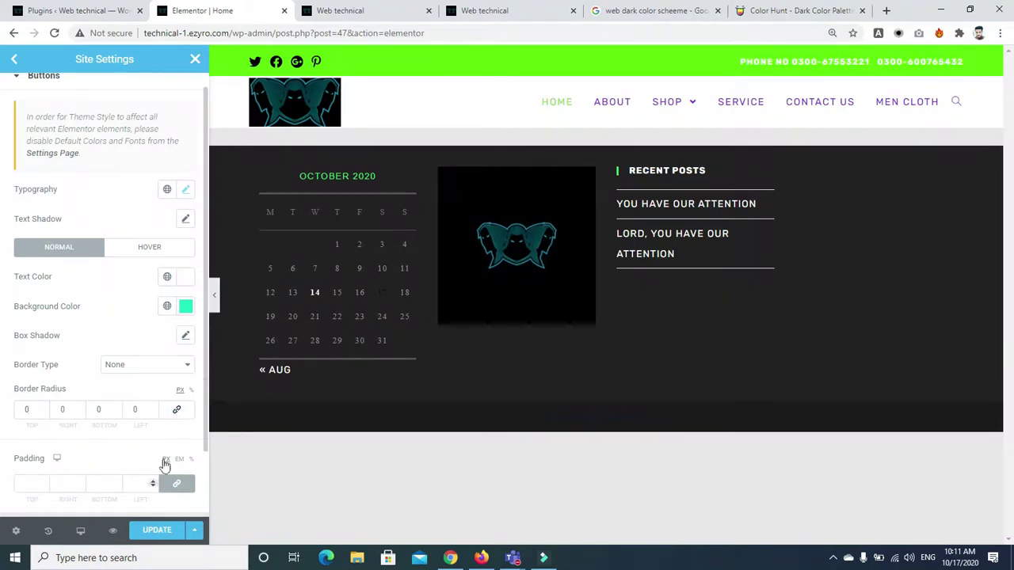
pyautogui.click(32, 410)
pyautogui.write('20')
pyautogui.press('BackSpace')
pyautogui.press('BackSpace')
pyautogui.click(101, 409)
pyautogui.click(179, 411)
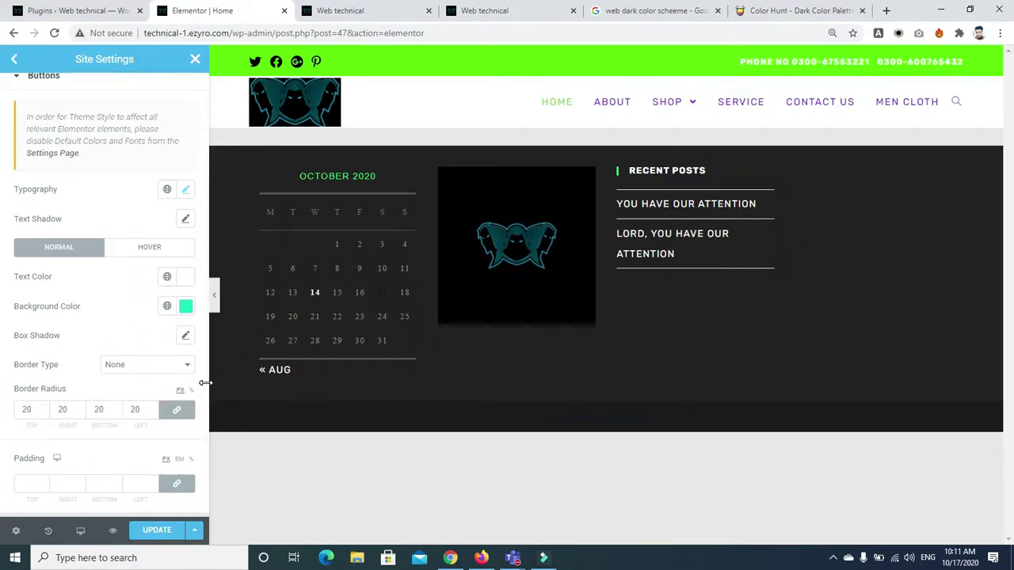
# Set the buttons' hover background color to #1F4287, copied from the Color Hunt dark palettes page.
pyautogui.click(147, 251)
pyautogui.click(186, 307)
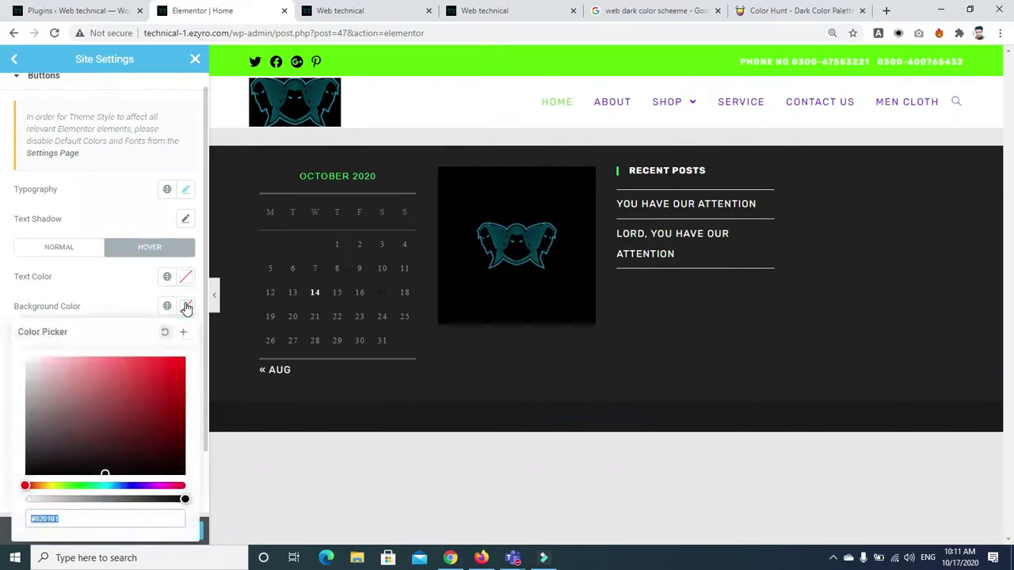
pyautogui.click(745, 11)
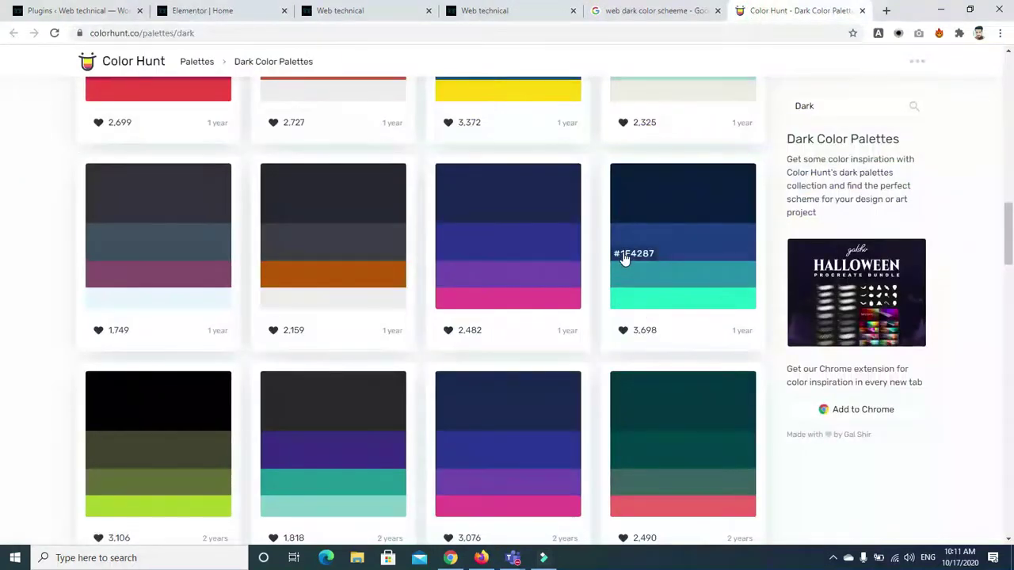
pyautogui.click(625, 258)
pyautogui.click(160, 17)
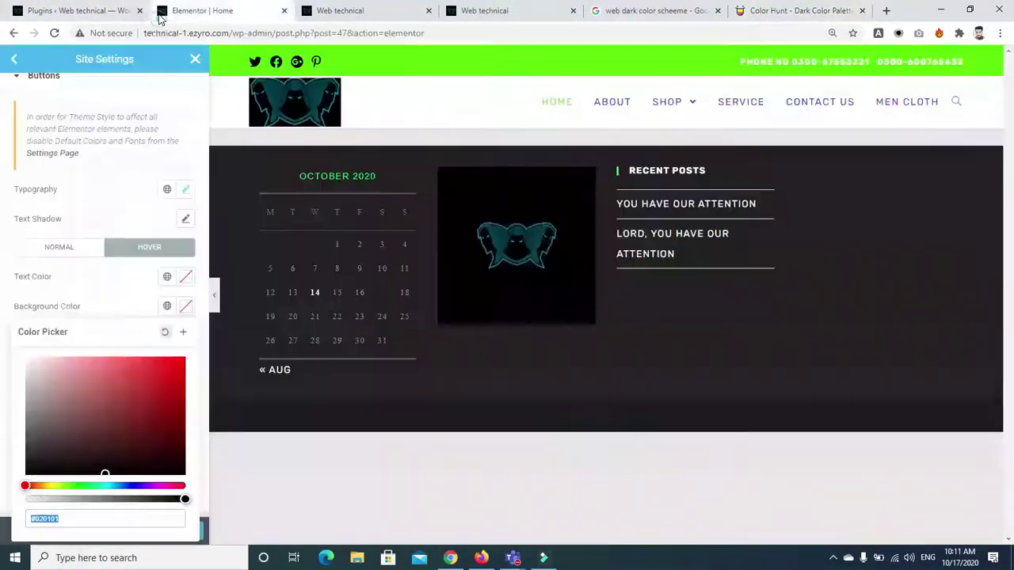
pyautogui.hotkey('ctrl', 'v')
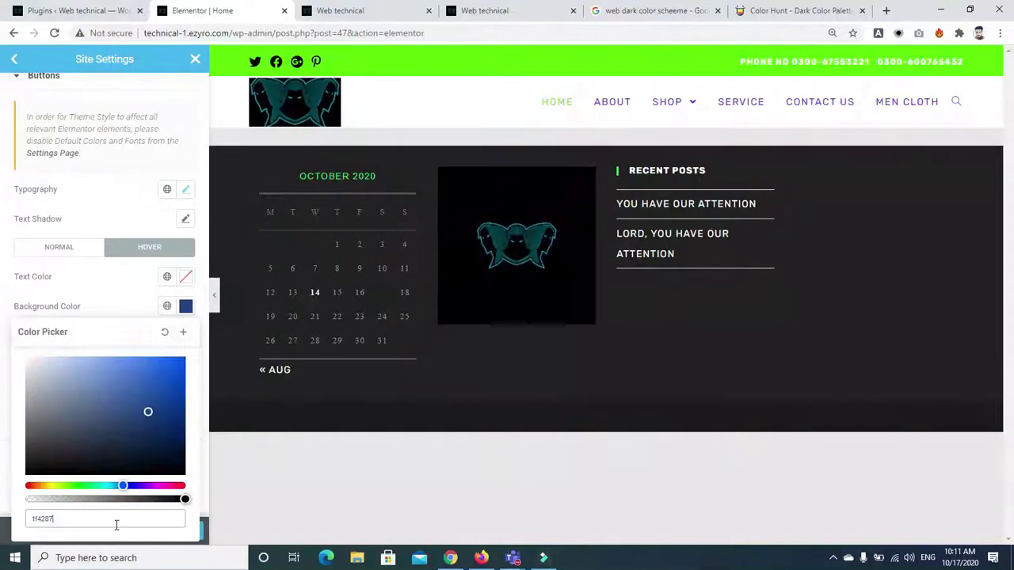
pyautogui.click(106, 302)
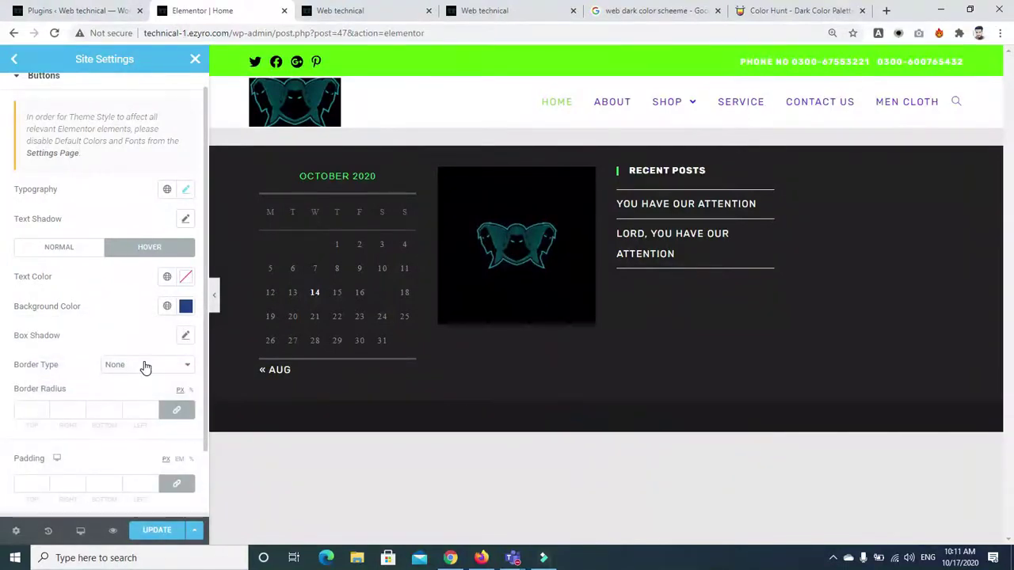
# Set the buttons' hover border radius to 20 px on all sides and return to the site settings list.
pyautogui.click(21, 407)
pyautogui.write('20')
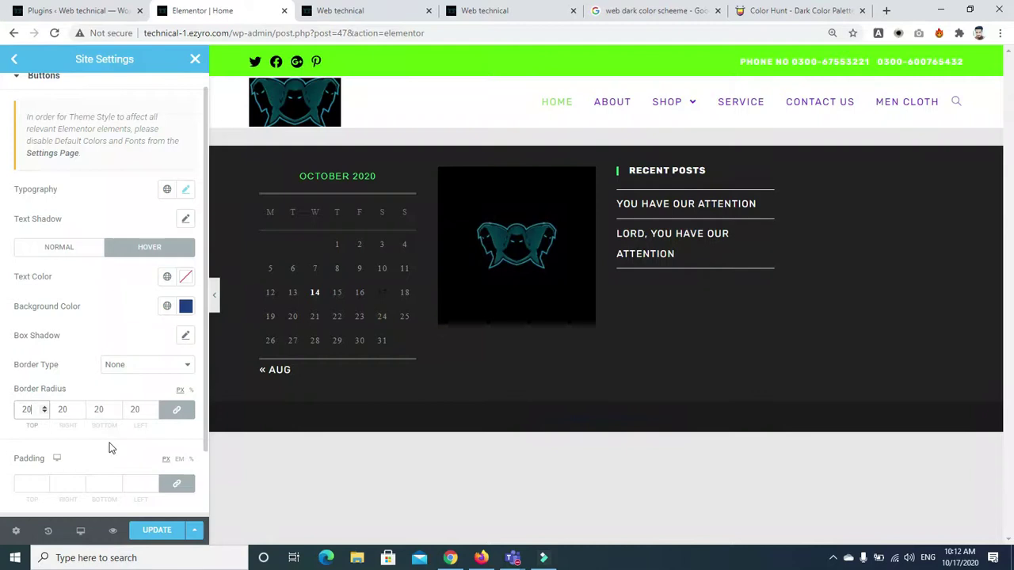
pyautogui.click(109, 448)
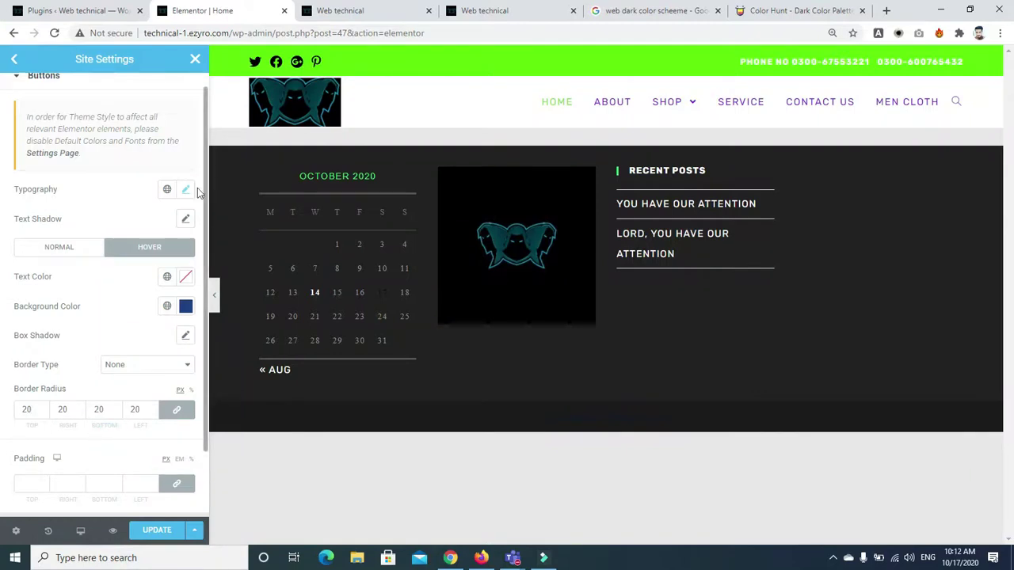
pyautogui.click(16, 61)
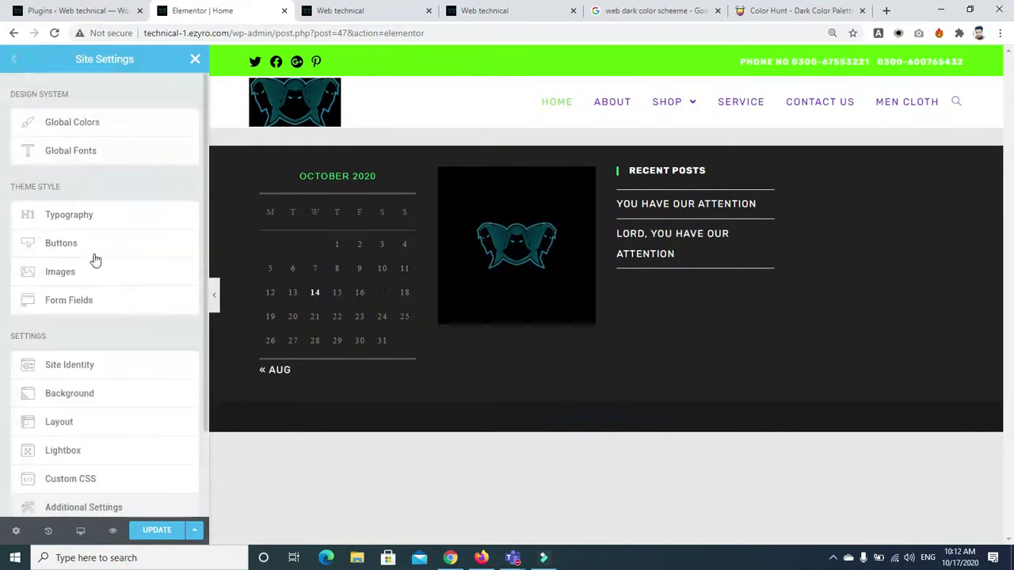
# Review the theme style options for Images and Form Fields.
pyautogui.click(57, 274)
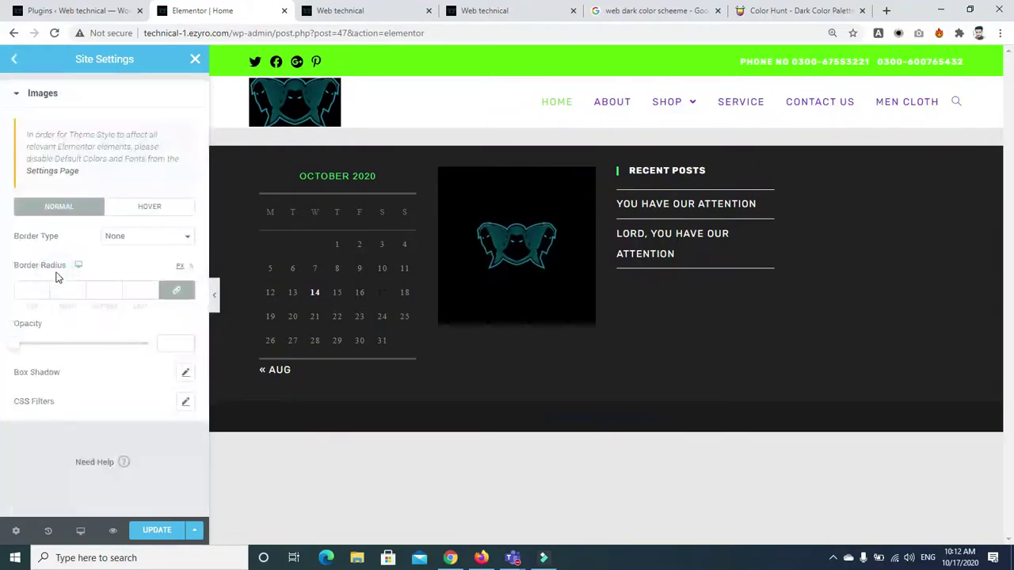
pyautogui.click(14, 63)
pyautogui.click(70, 309)
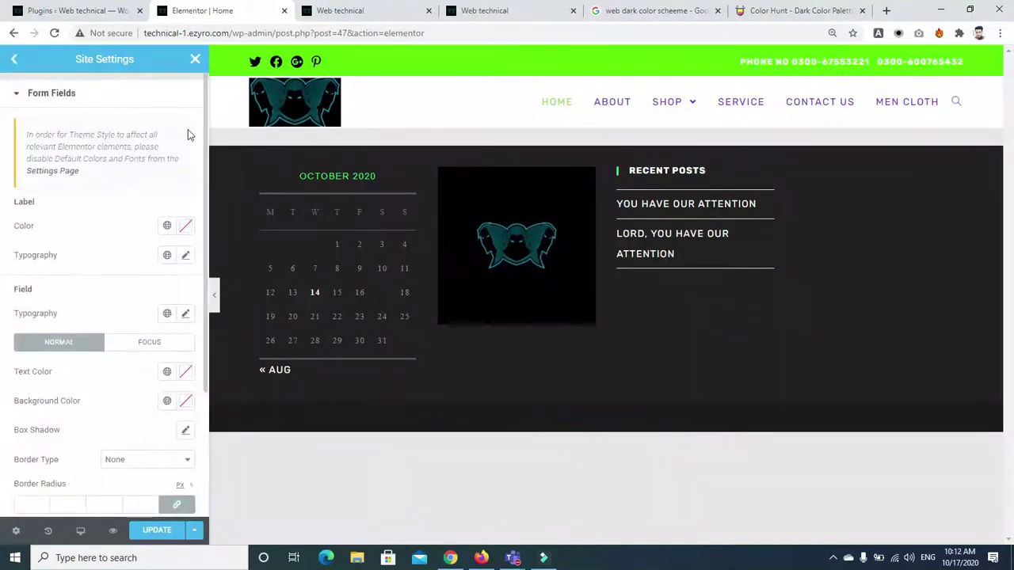
pyautogui.click(14, 58)
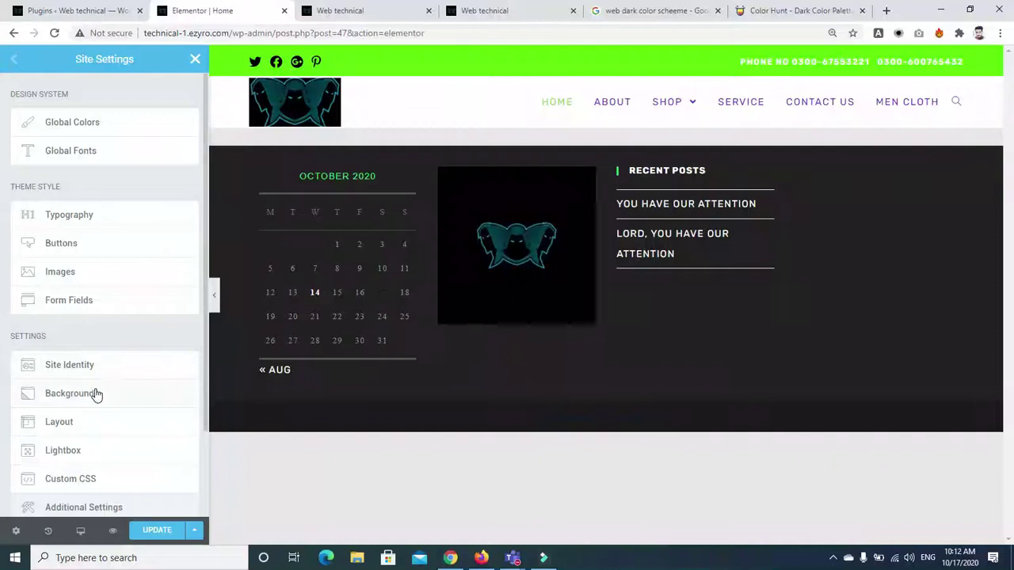
# Set the site background type to Classic and check the background image selection without choosing an image.
pyautogui.click(73, 399)
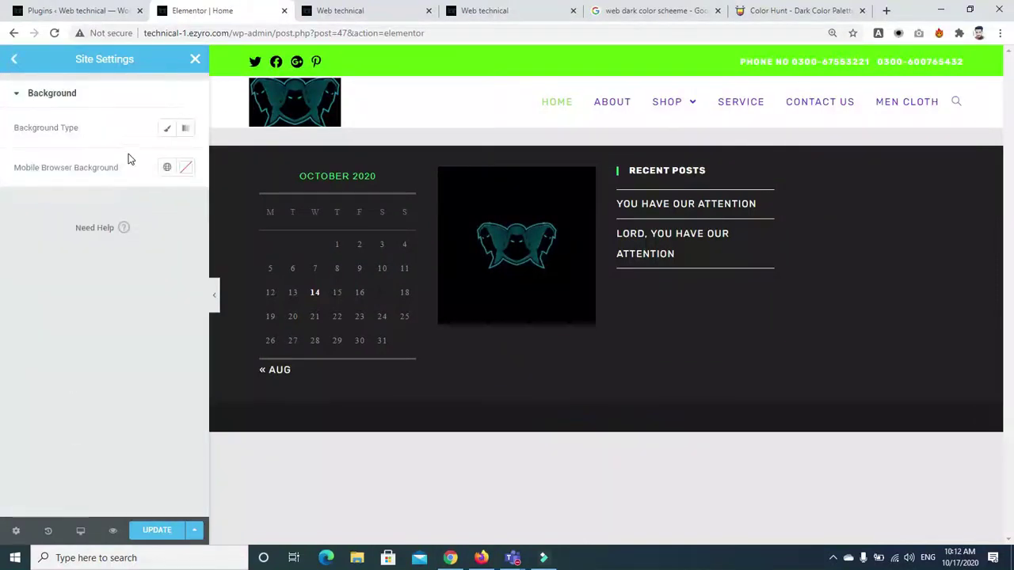
pyautogui.click(184, 132)
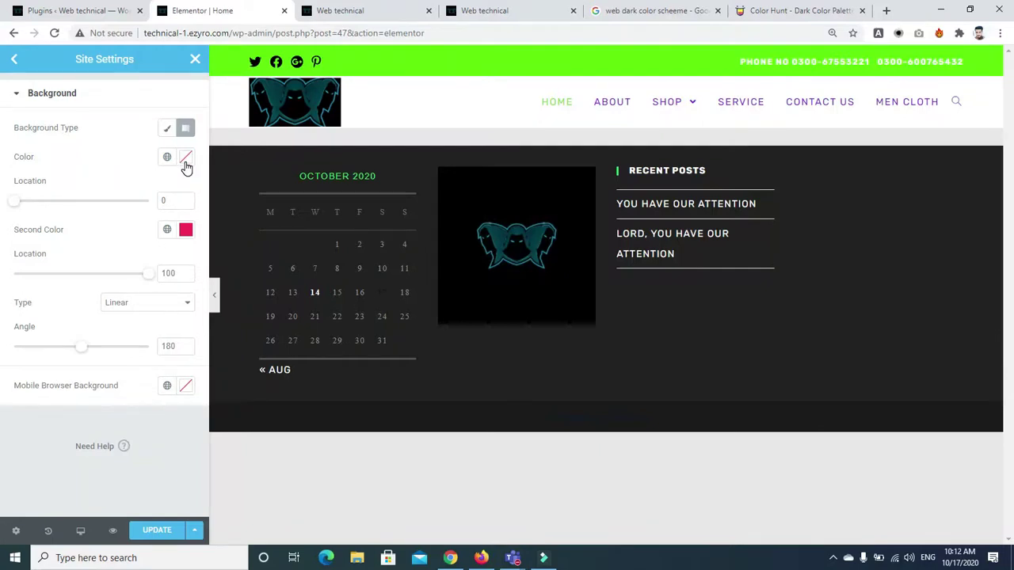
pyautogui.click(166, 129)
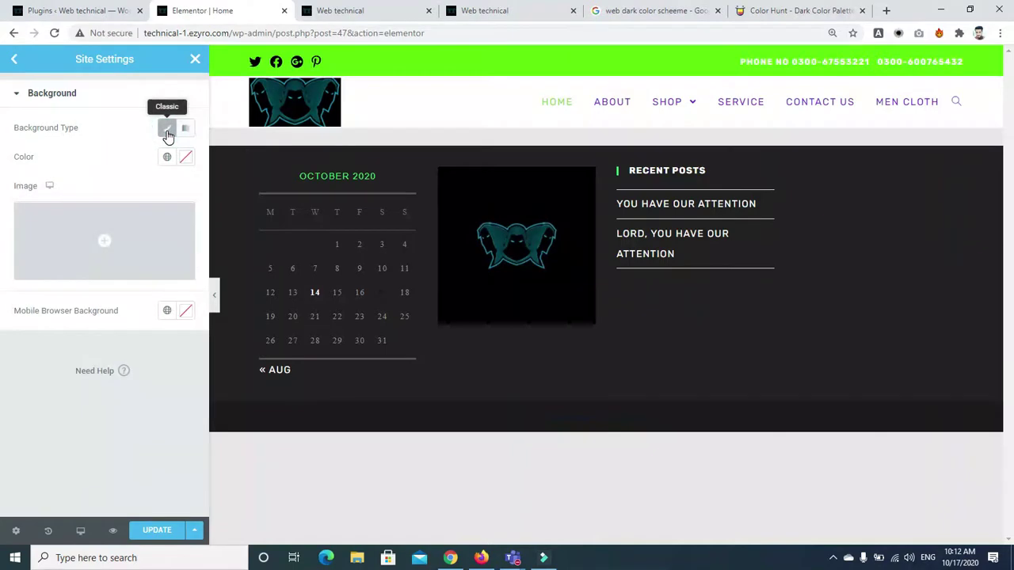
pyautogui.click(104, 238)
pyautogui.click(975, 83)
# Try dark red #521717 as the site background color, clear it, and return to the site settings list.
pyautogui.click(187, 159)
pyautogui.moveTo(103, 324)
pyautogui.mouseDown()
pyautogui.moveTo(154, 233)
pyautogui.moveTo(151, 269)
pyautogui.moveTo(111, 235)
pyautogui.moveTo(117, 291)
pyautogui.moveTo(90, 259)
pyautogui.moveTo(45, 280)
pyautogui.moveTo(50, 298)
pyautogui.moveTo(141, 288)
pyautogui.mouseUp()
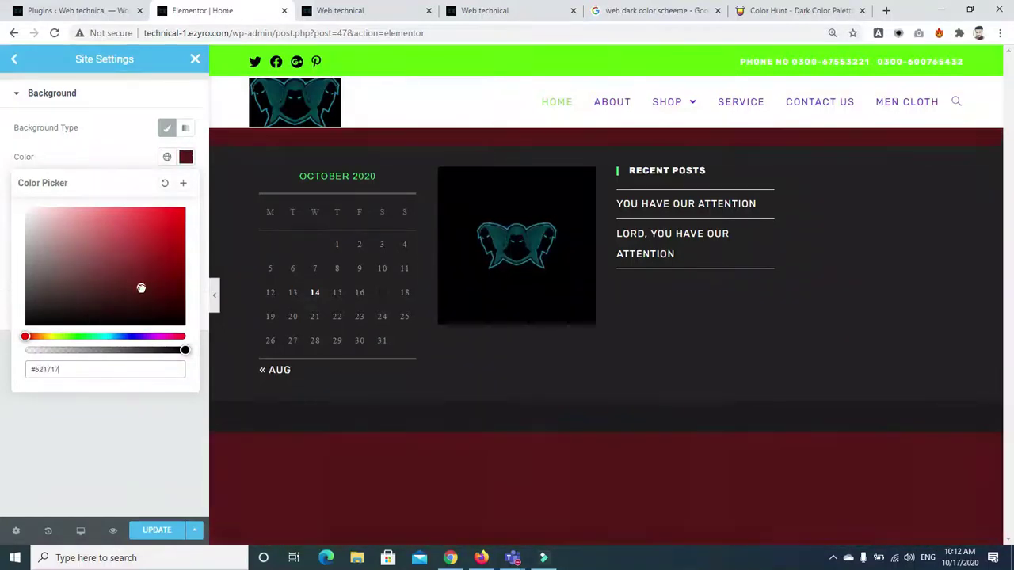
pyautogui.click(164, 185)
pyautogui.click(106, 141)
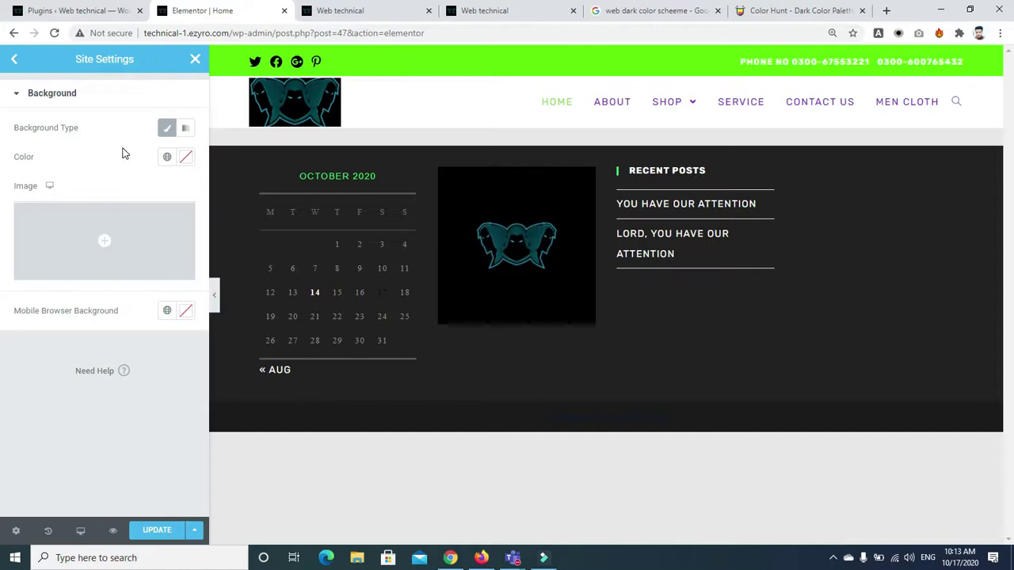
pyautogui.click(22, 99)
pyautogui.click(18, 99)
pyautogui.click(10, 61)
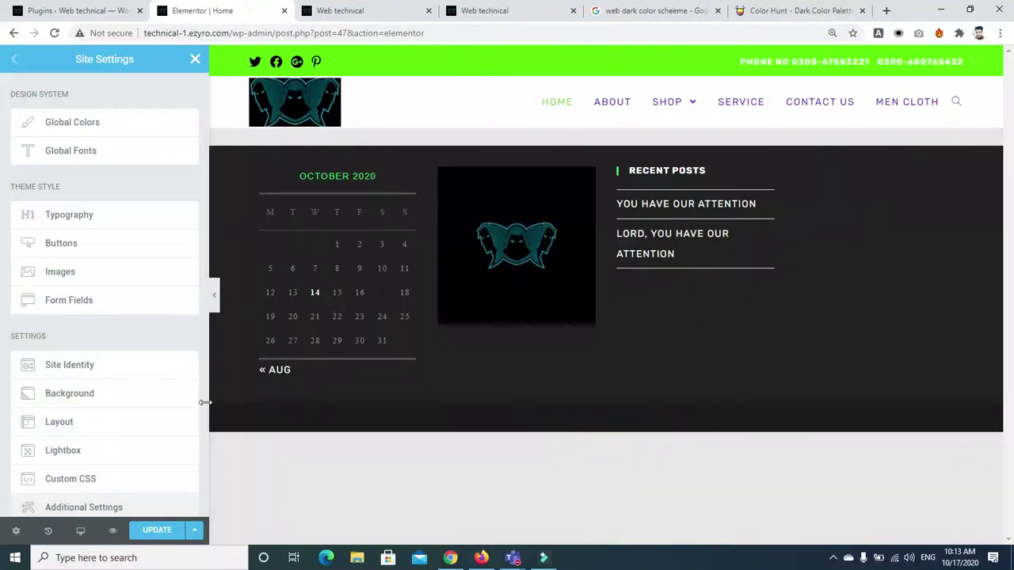
# Review the Layout, Custom CSS, Lightbox and Additional Settings sections of the site settings.
pyautogui.scroll(-2, 204, 436)
pyautogui.click(72, 364)
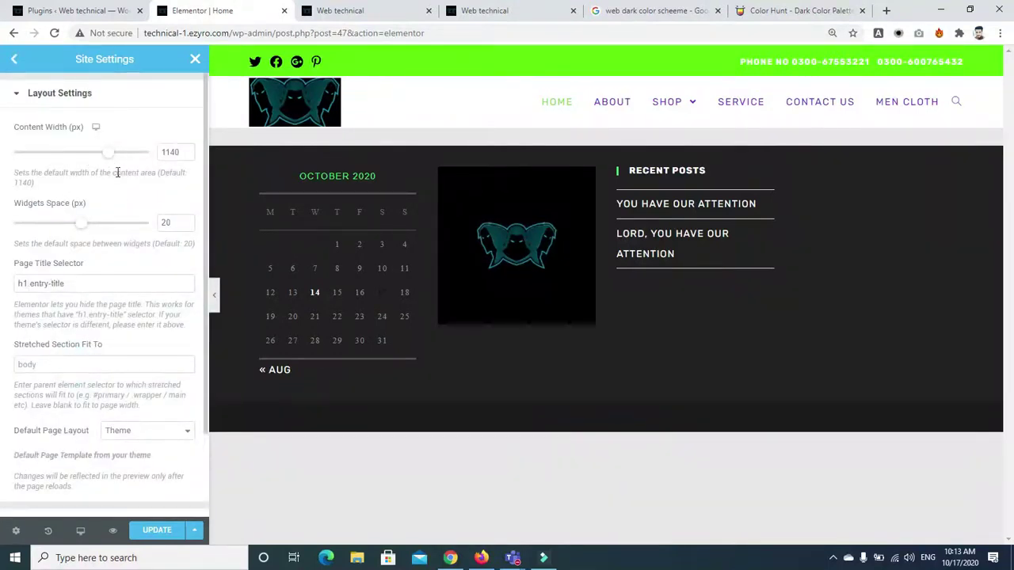
pyautogui.click(14, 63)
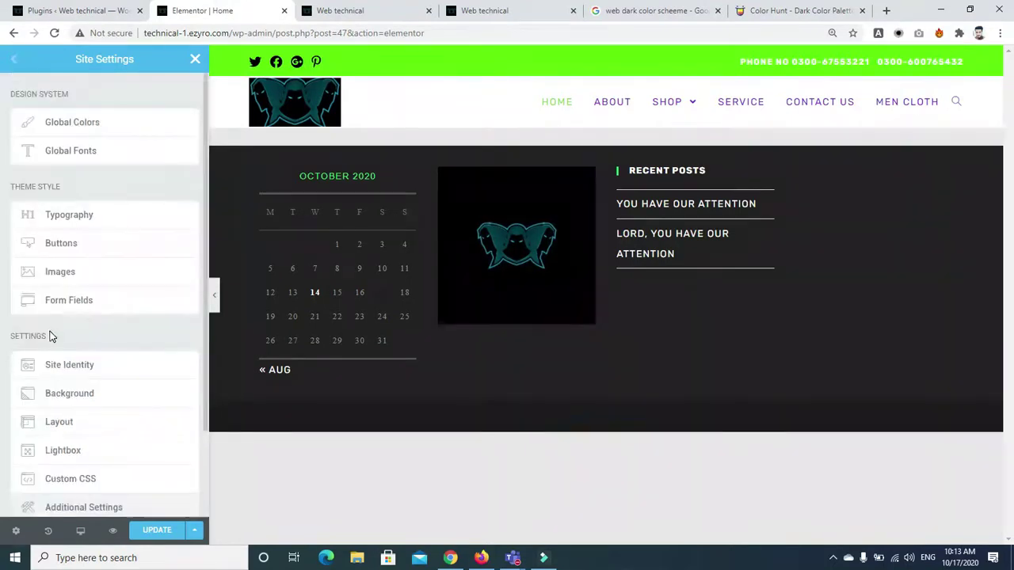
pyautogui.click(80, 479)
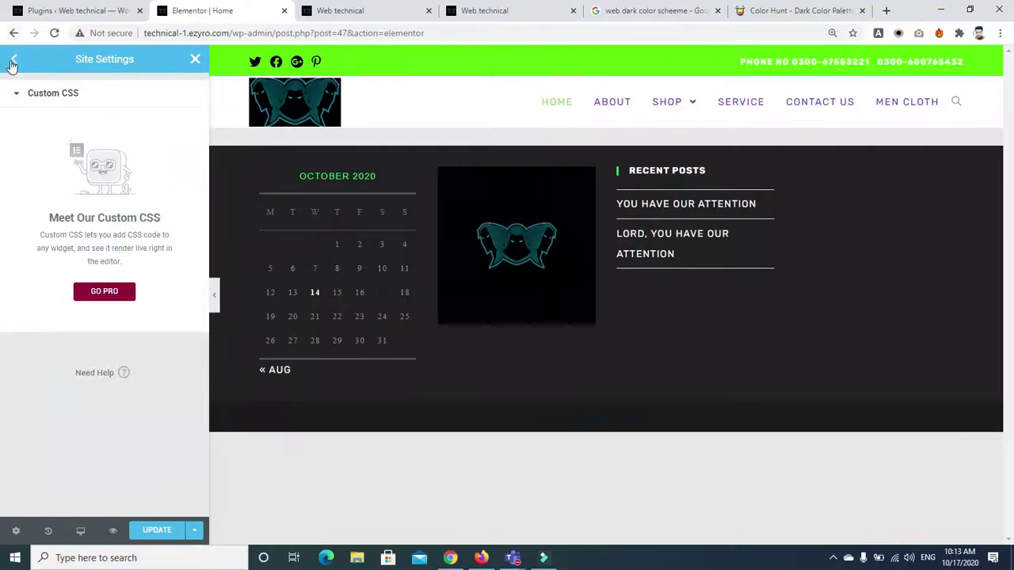
pyautogui.click(14, 63)
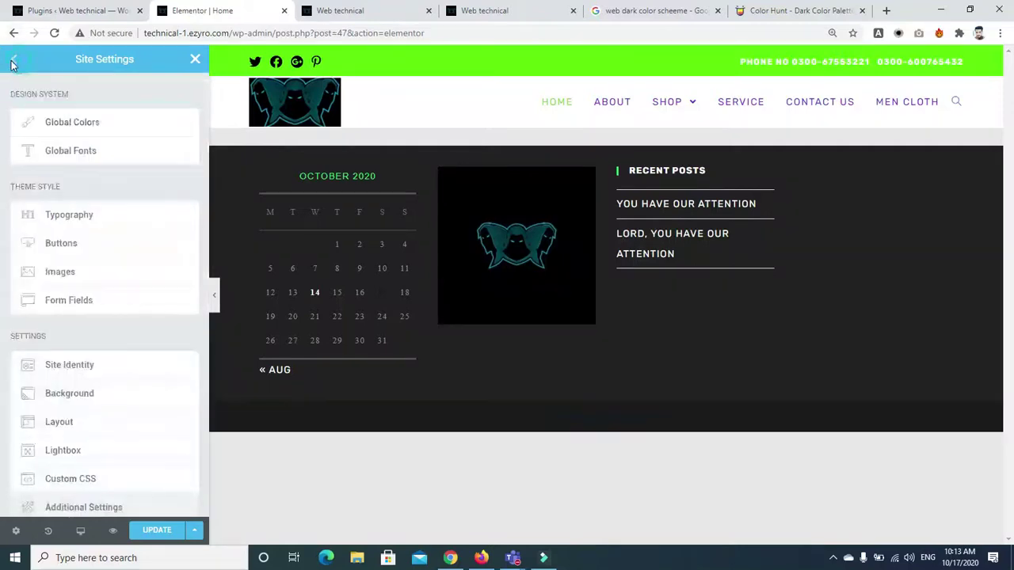
pyautogui.click(62, 449)
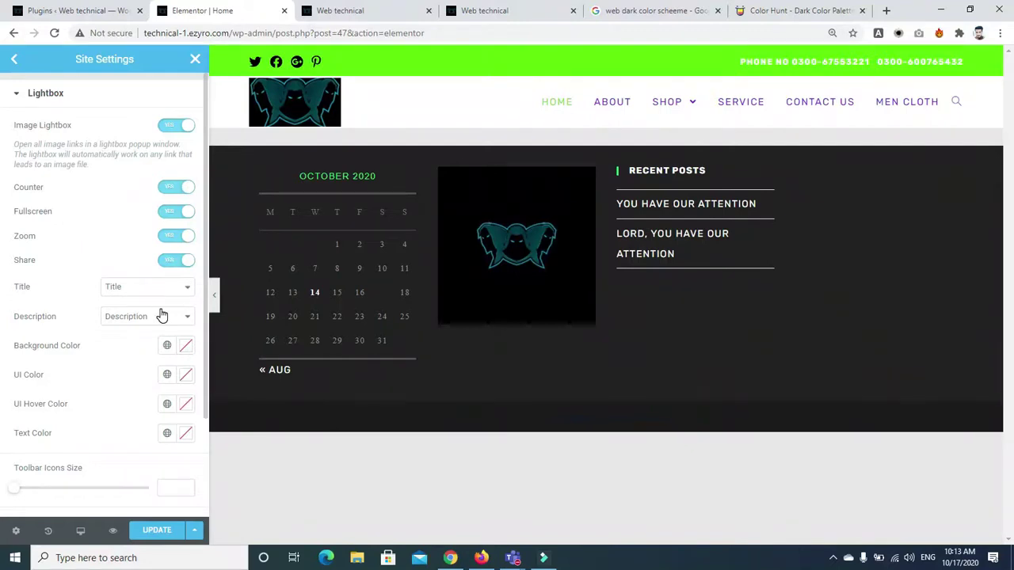
pyautogui.click(14, 59)
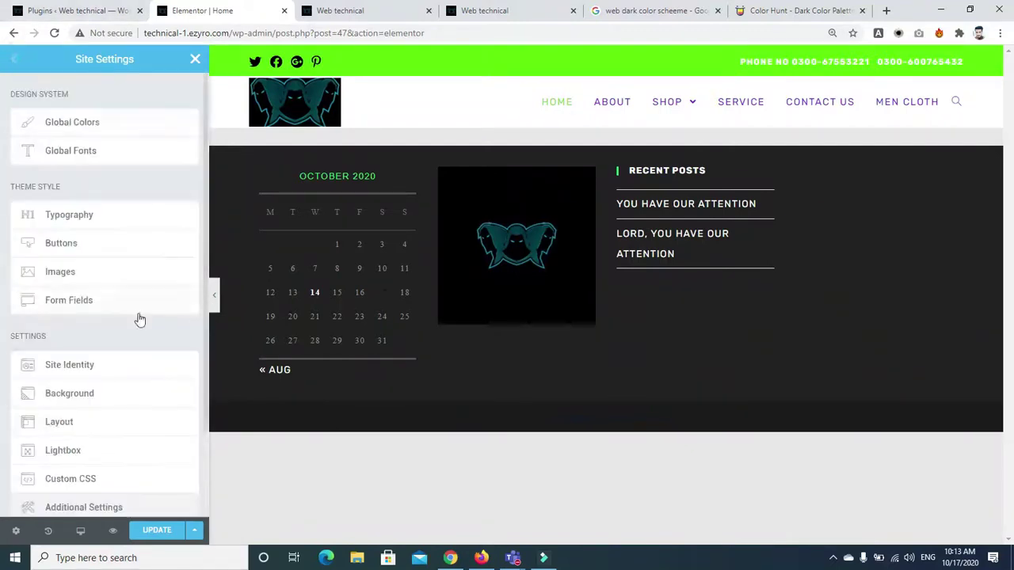
pyautogui.scroll(-2, 203, 473)
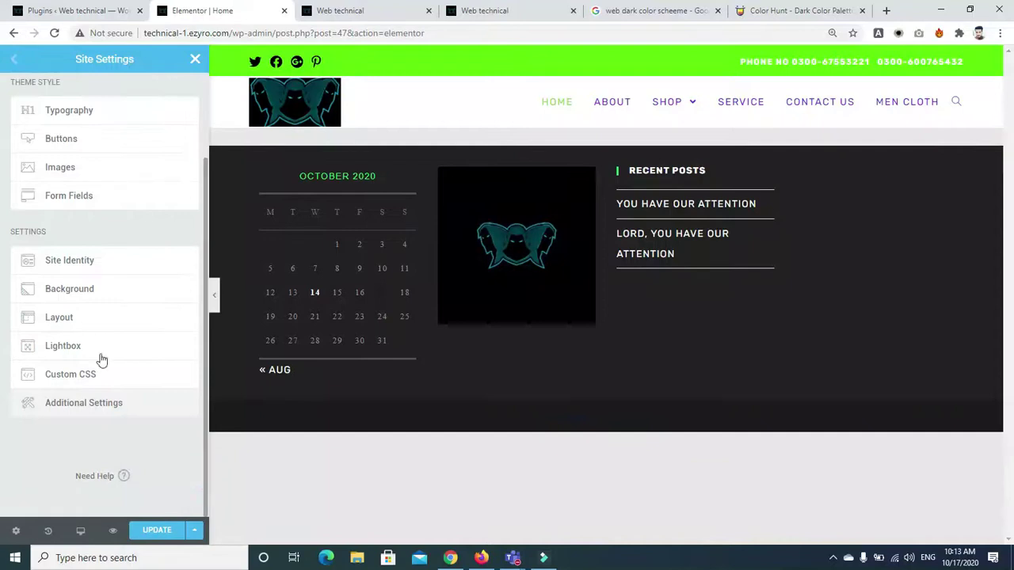
pyautogui.click(81, 405)
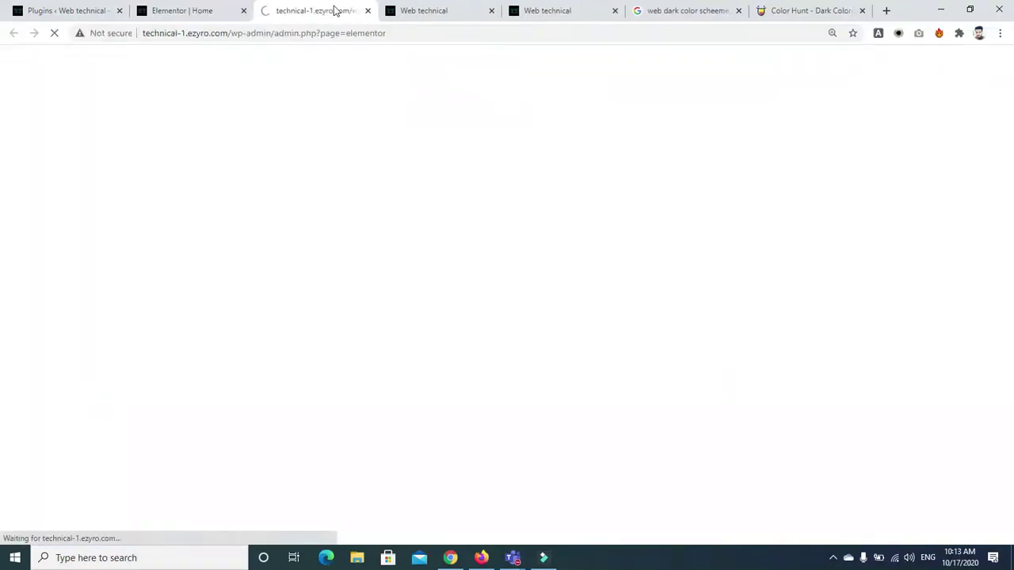
pyautogui.click(367, 11)
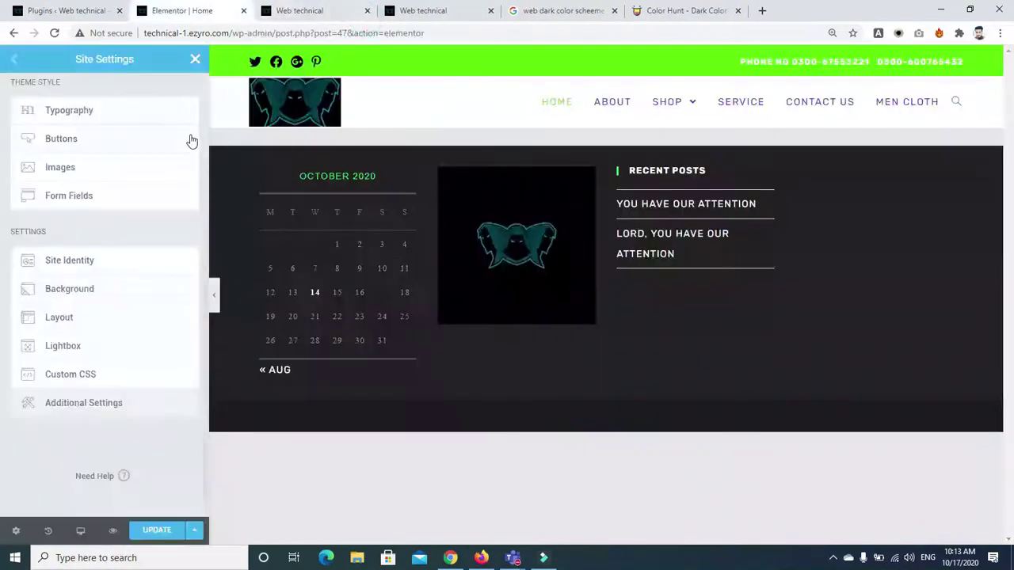
# Close the site settings and save the changes.
pyautogui.click(190, 62)
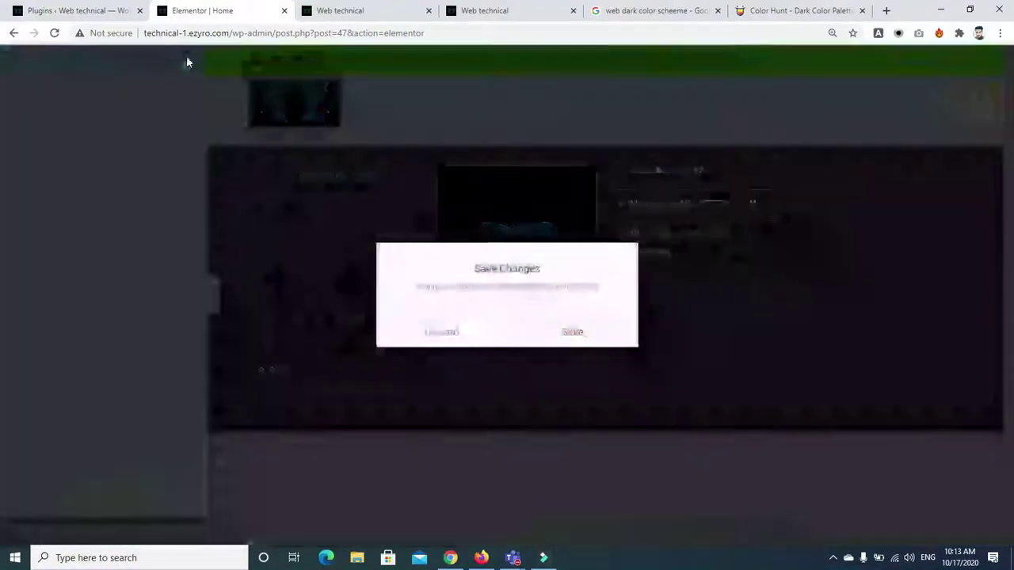
pyautogui.click(559, 335)
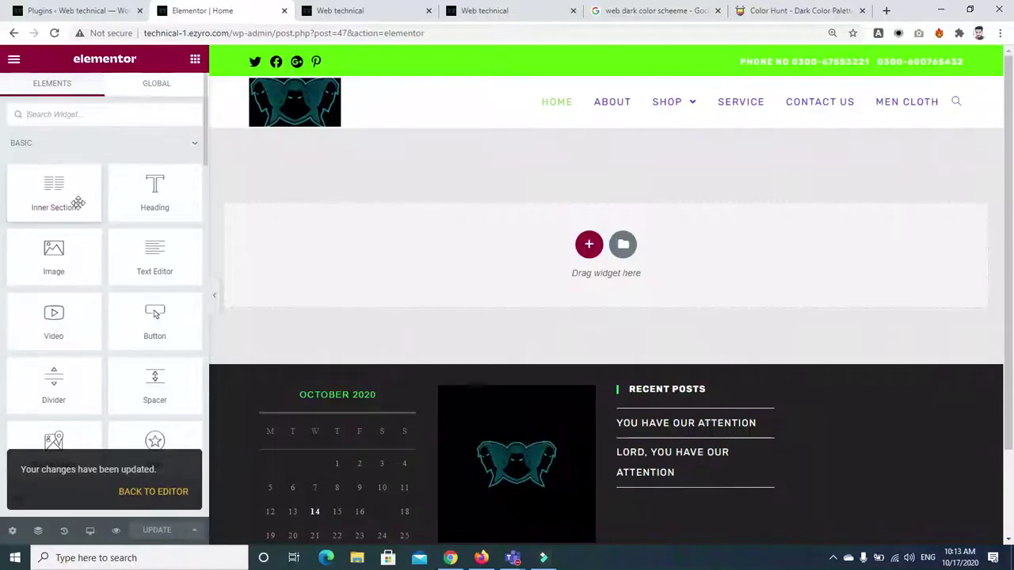
# Look over the site parts offered in the Theme Builder and return to the Home page editor.
pyautogui.click(14, 66)
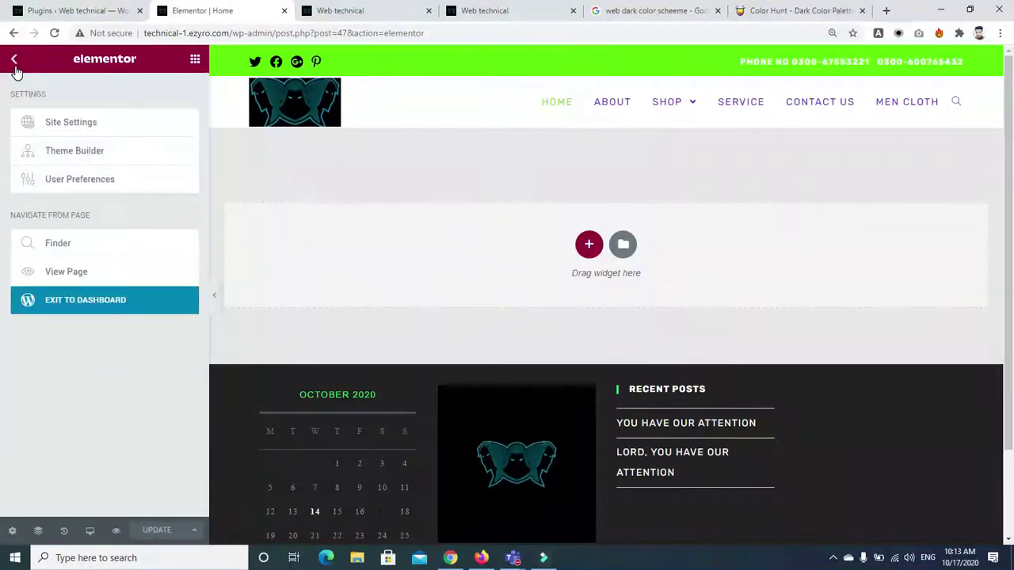
pyautogui.click(72, 153)
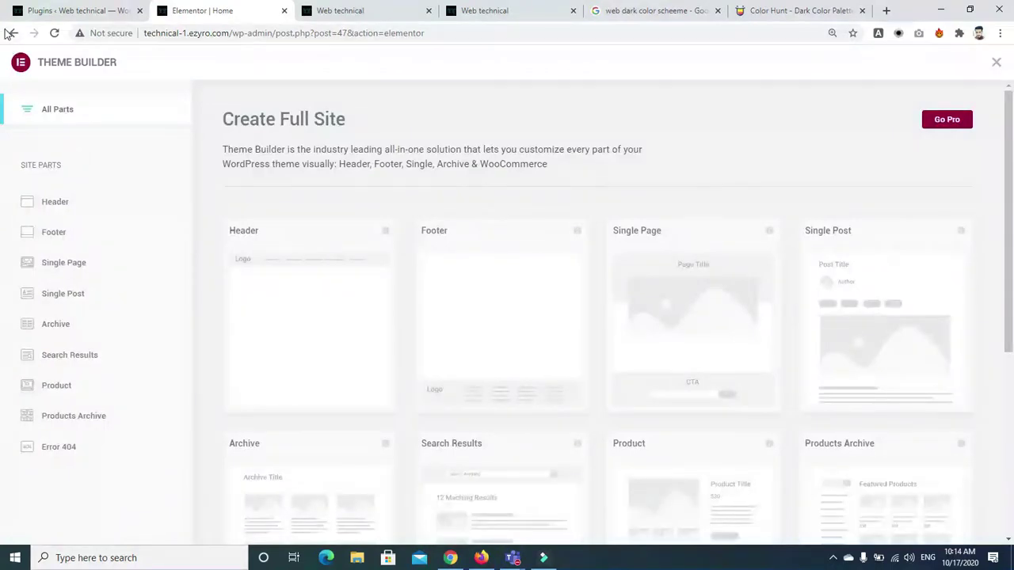
pyautogui.hotkey('alt', 'Left')
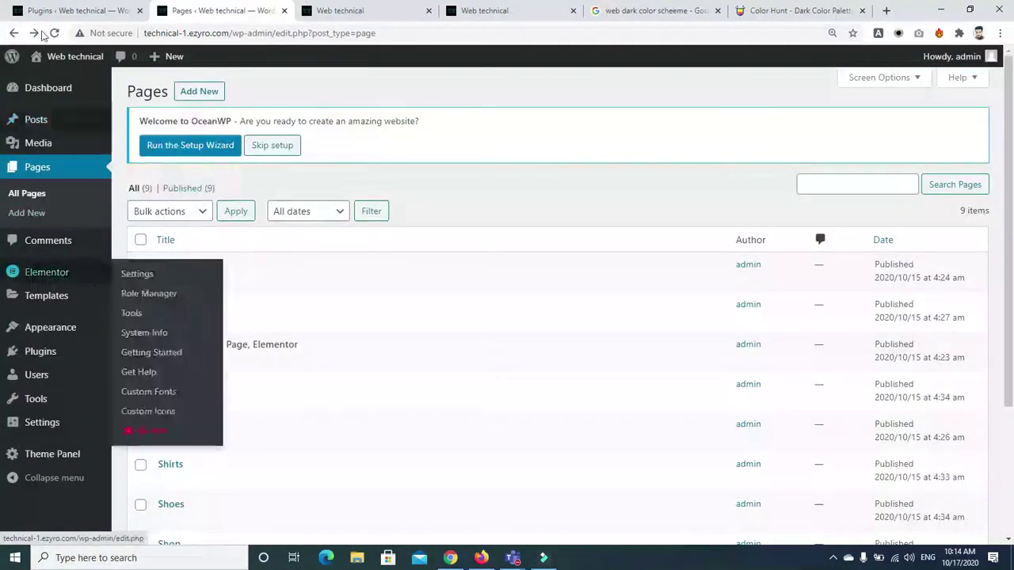
pyautogui.click(35, 33)
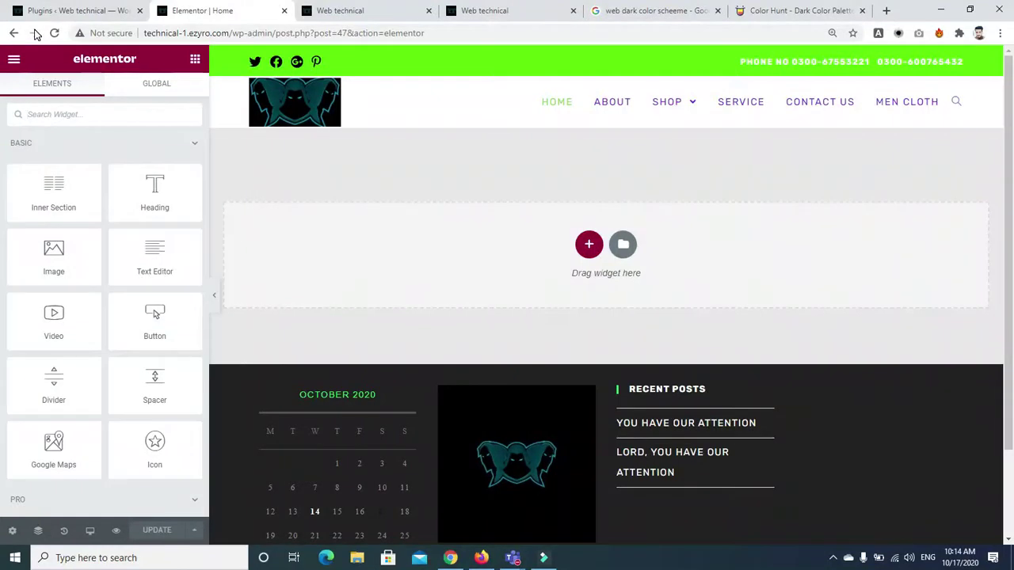
# Examine the site part templates in the Theme Builder, from Header and Footer through Single Post, Product, Archive and Error 404.
pyautogui.click(13, 60)
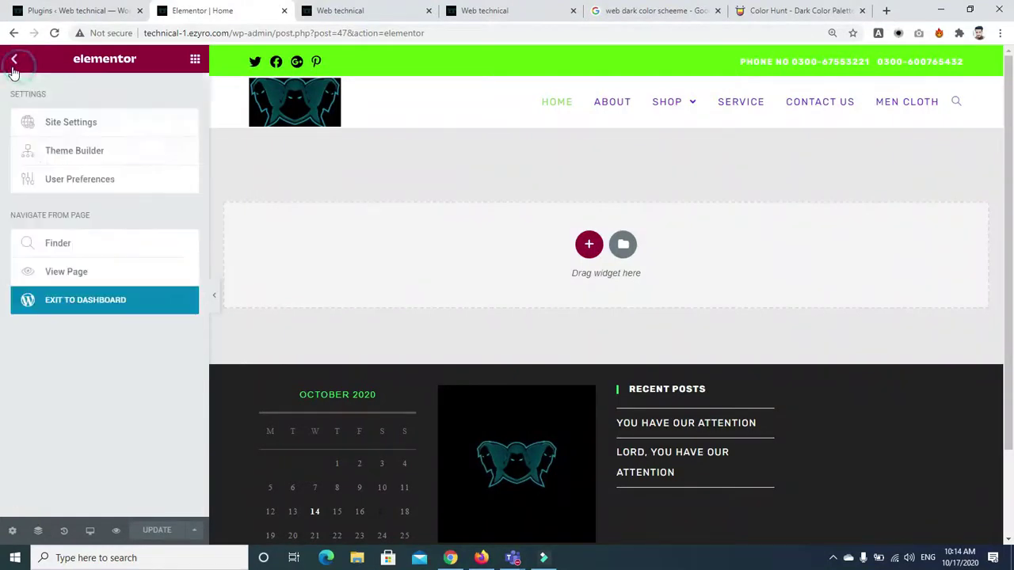
pyautogui.click(68, 150)
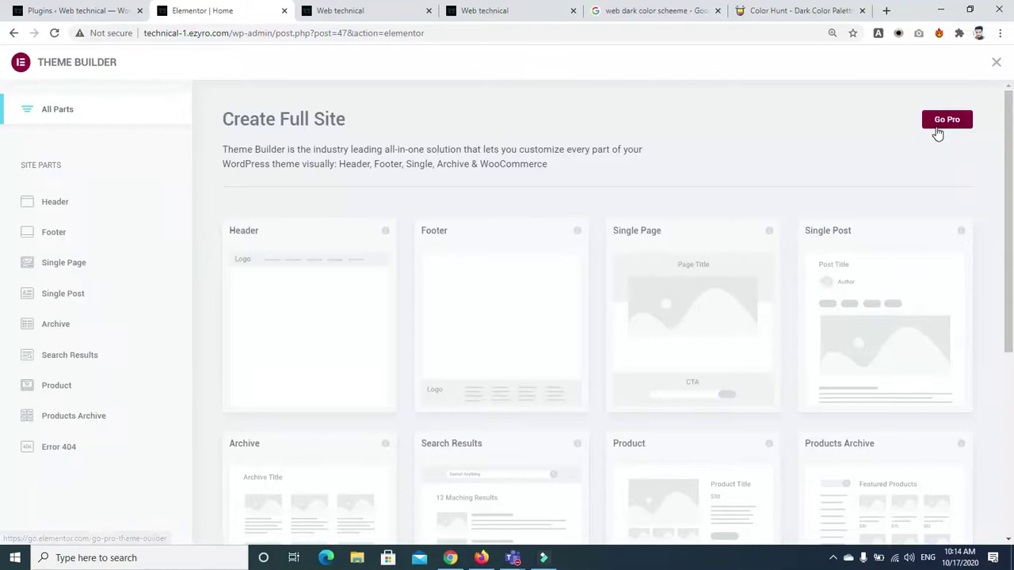
pyautogui.scroll(-1, 1008, 204)
pyautogui.scroll(-4, 1008, 205)
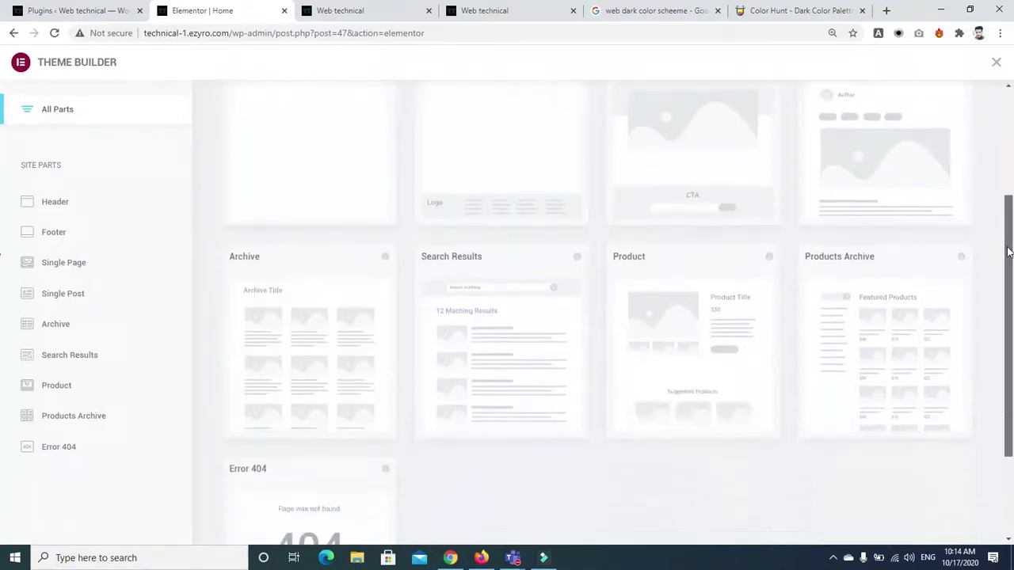
pyautogui.scroll(5, 1007, 204)
pyautogui.moveTo(359, 274)
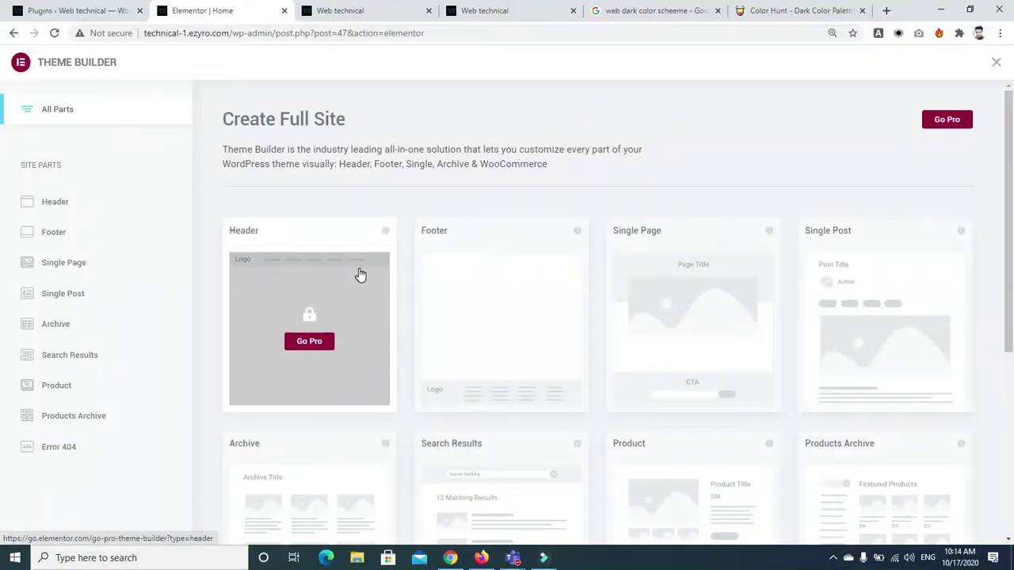
pyautogui.moveTo(556, 306)
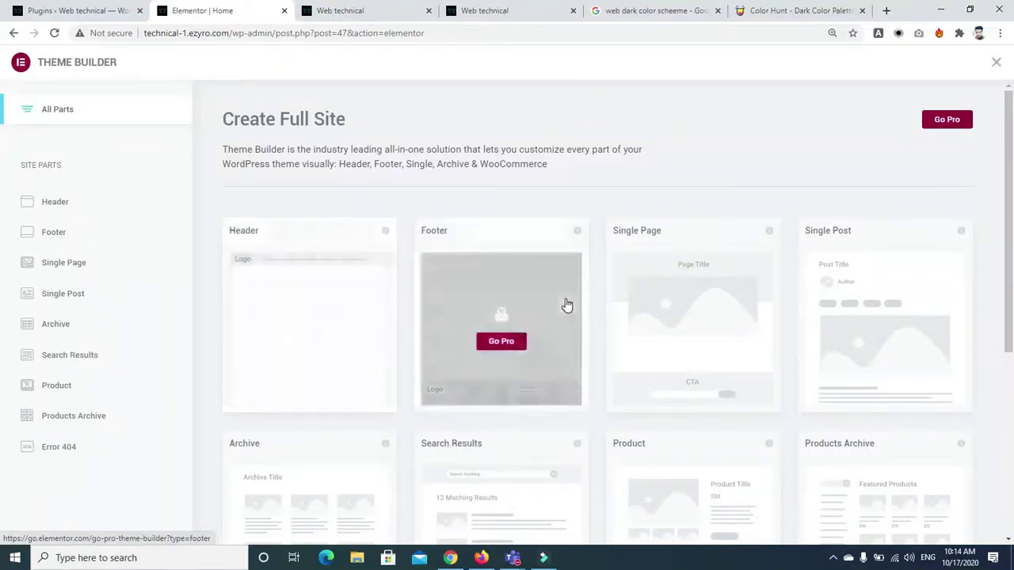
pyautogui.moveTo(712, 348)
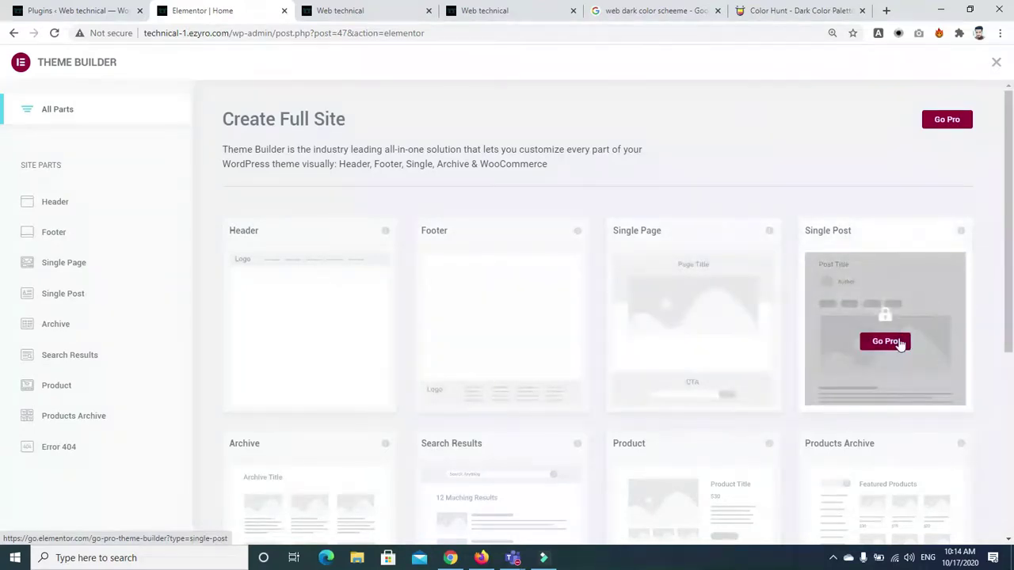
pyautogui.moveTo(1011, 274); pyautogui.dragTo(1011, 389)
pyautogui.moveTo(828, 330)
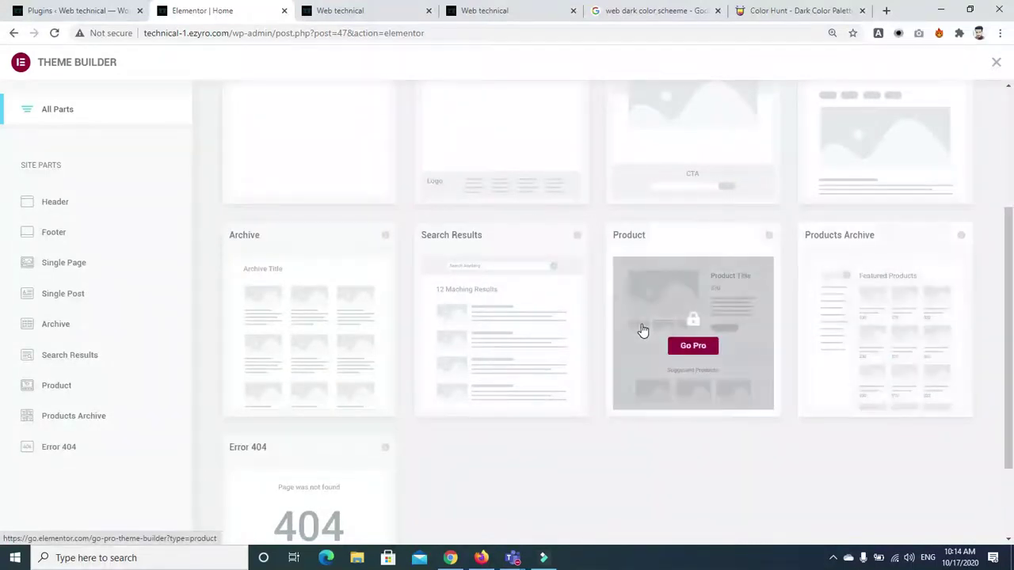
pyautogui.moveTo(287, 325)
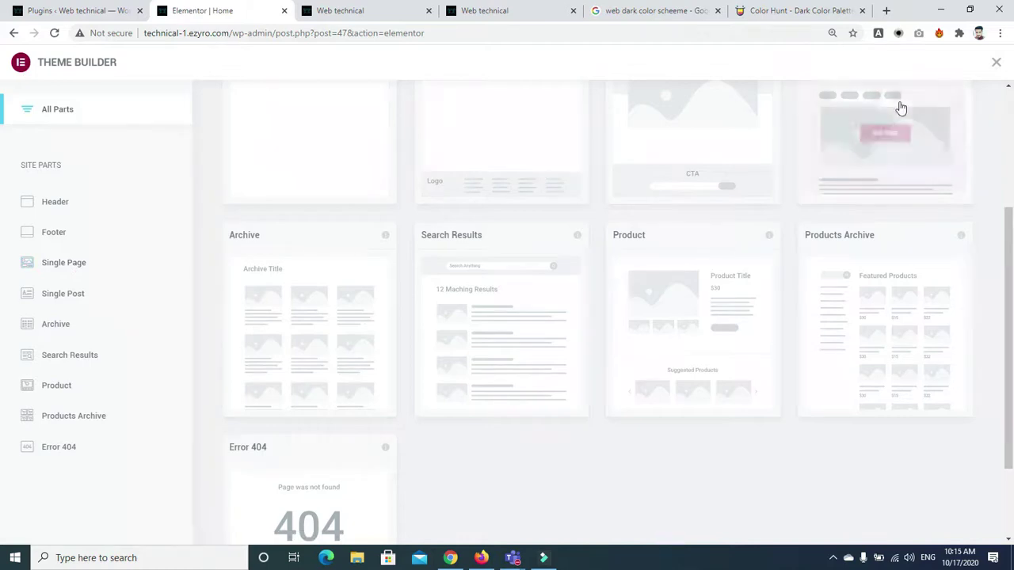
pyautogui.click(1010, 109)
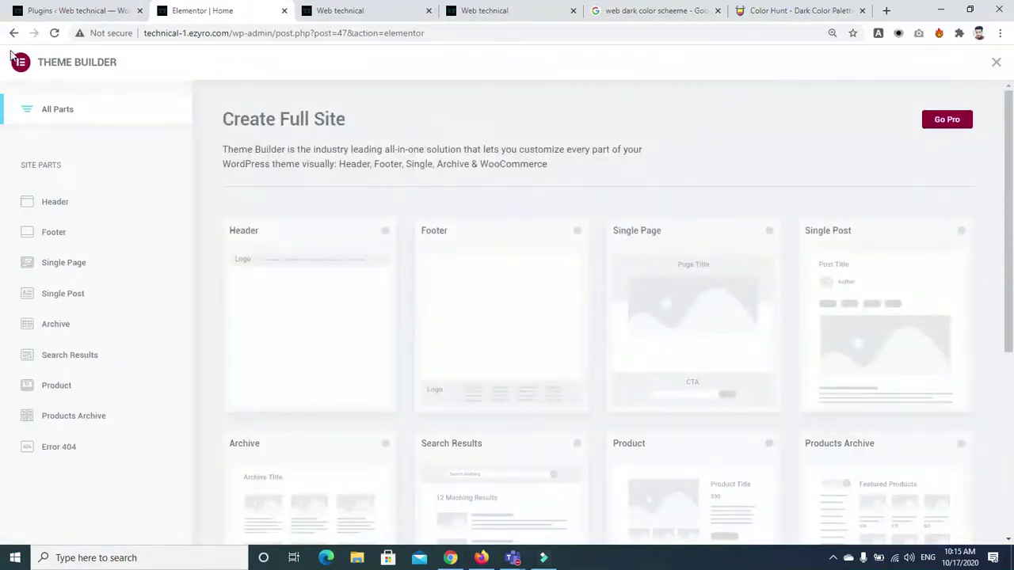
# Leave the Theme Builder and reopen the Home page in the Elementor editor.
pyautogui.click(26, 106)
pyautogui.click(13, 34)
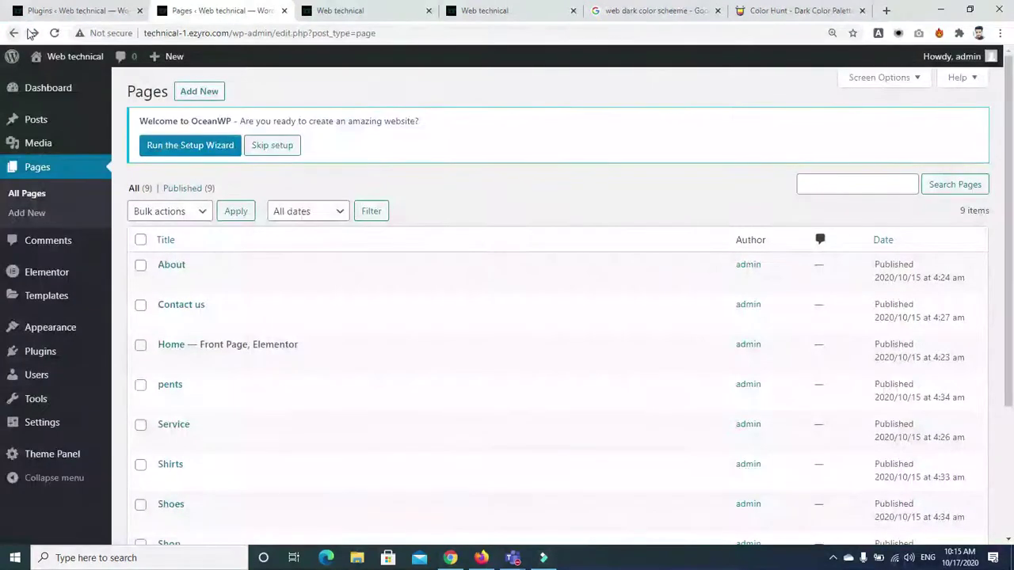
pyautogui.click(30, 33)
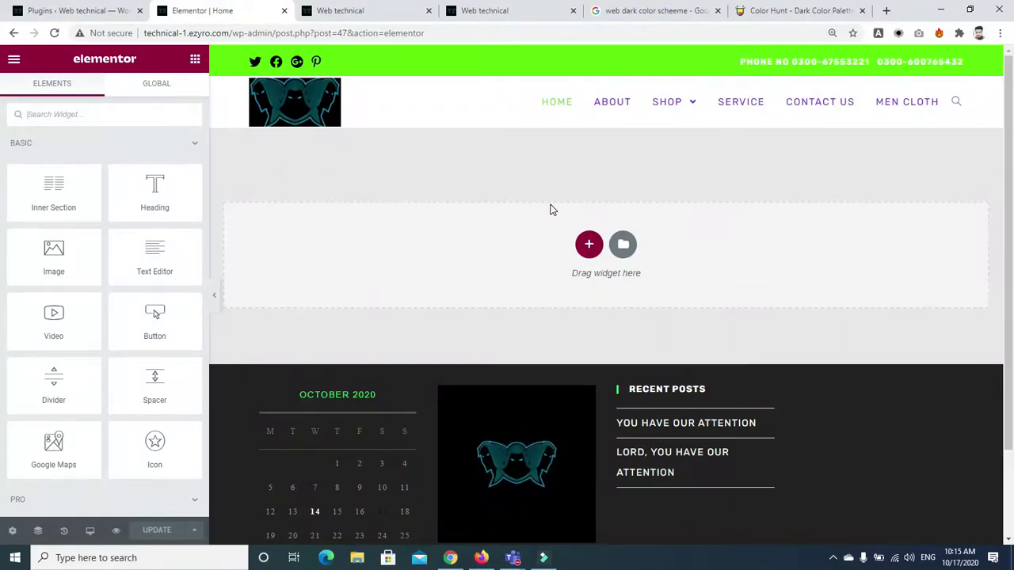
# Browse image results for "web dark color scheme", preview the High-End & Classy palette, and return to the Home page editor.
pyautogui.click(637, 11)
pyautogui.click(179, 109)
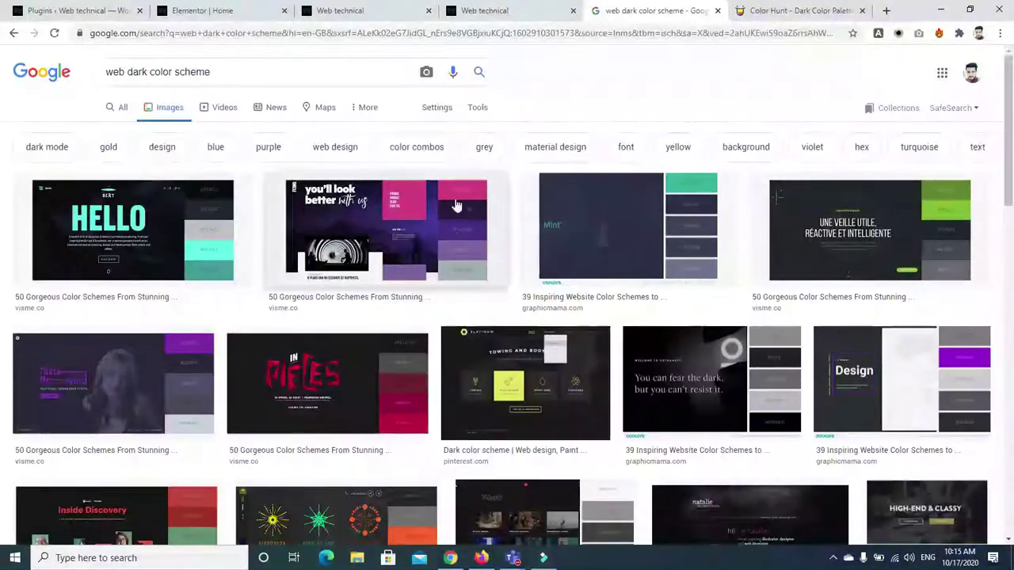
pyautogui.scroll(-1, 1010, 158)
pyautogui.scroll(-1, 1009, 159)
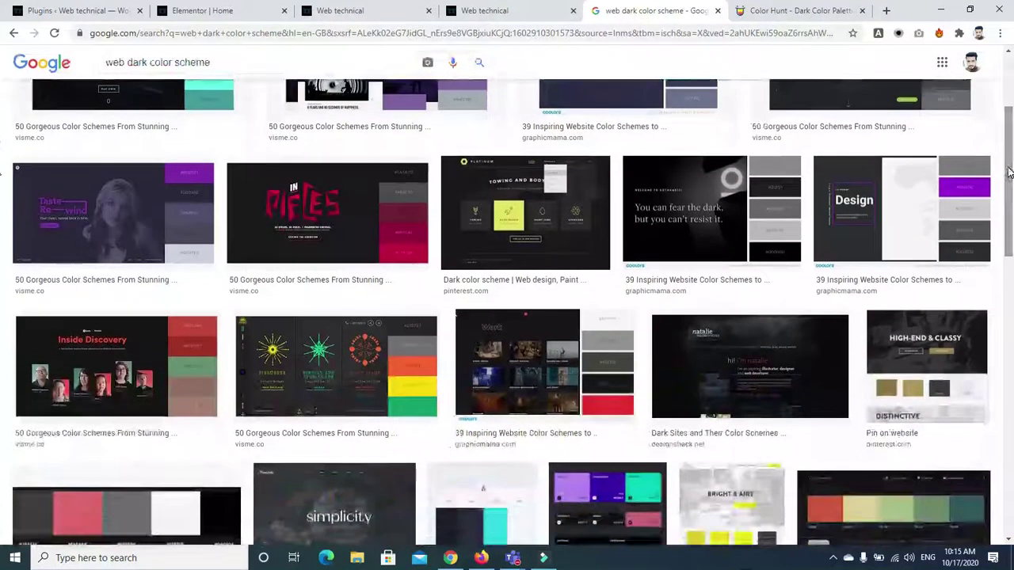
pyautogui.click(906, 369)
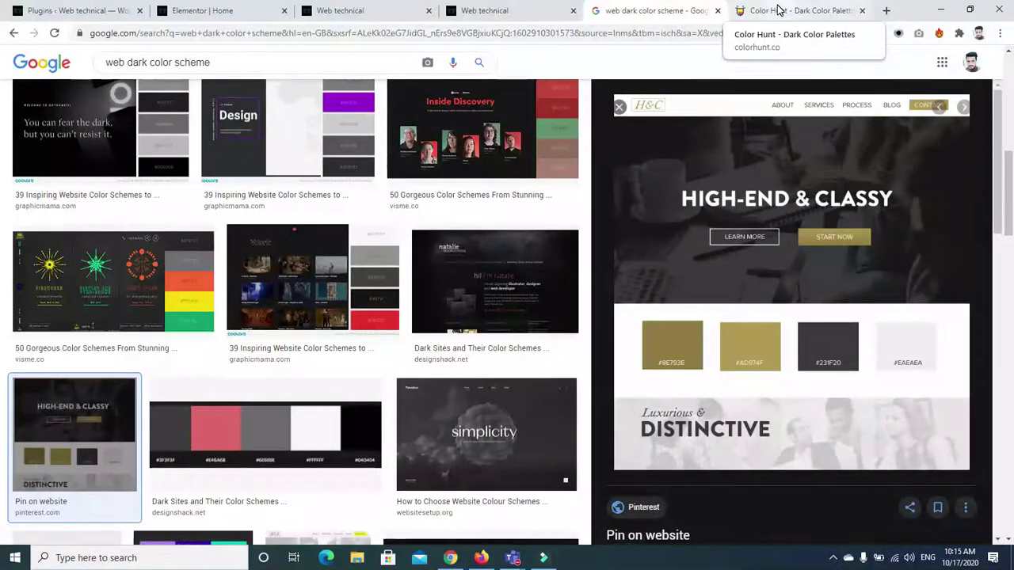
pyautogui.click(218, 15)
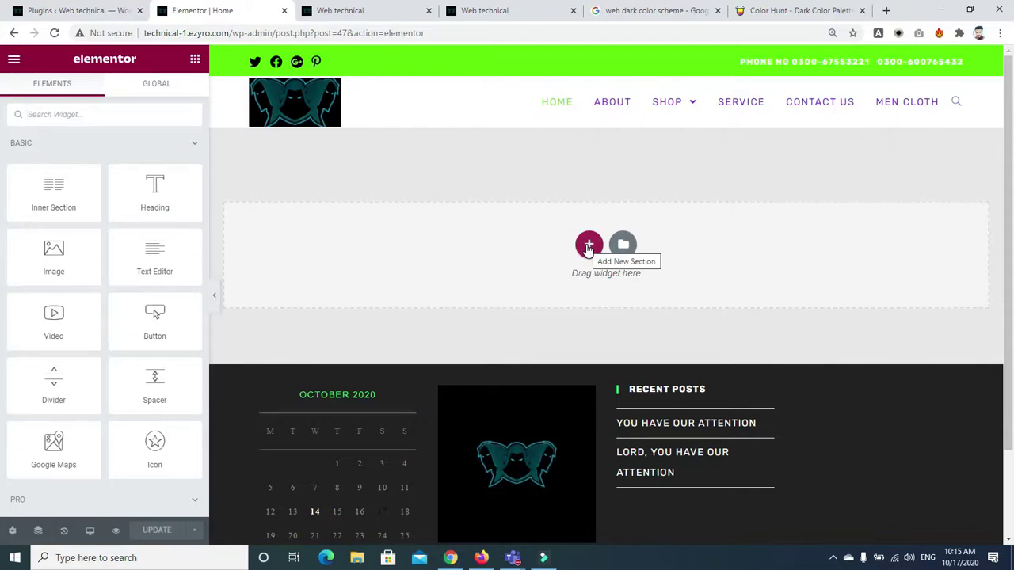
# Consult the High-End & Classy and Color Hunt palettes and add a single-column section to the Home page.
pyautogui.click(587, 247)
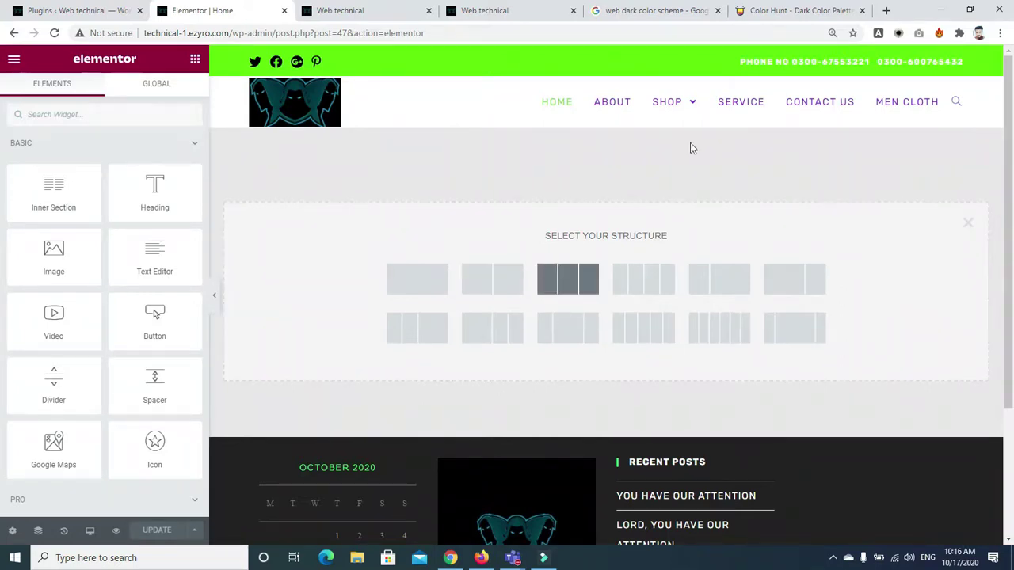
pyautogui.click(637, 18)
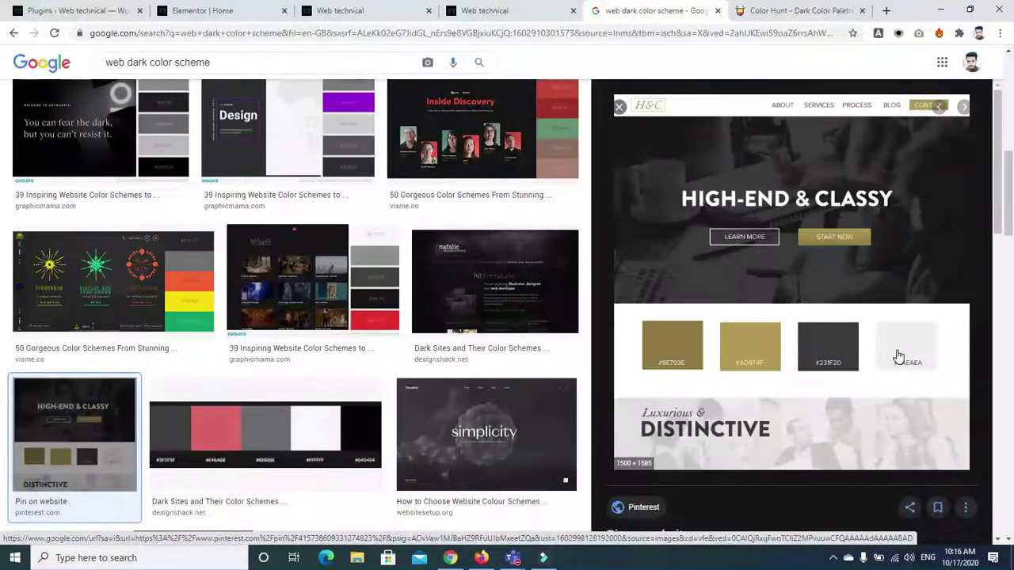
pyautogui.click(182, 11)
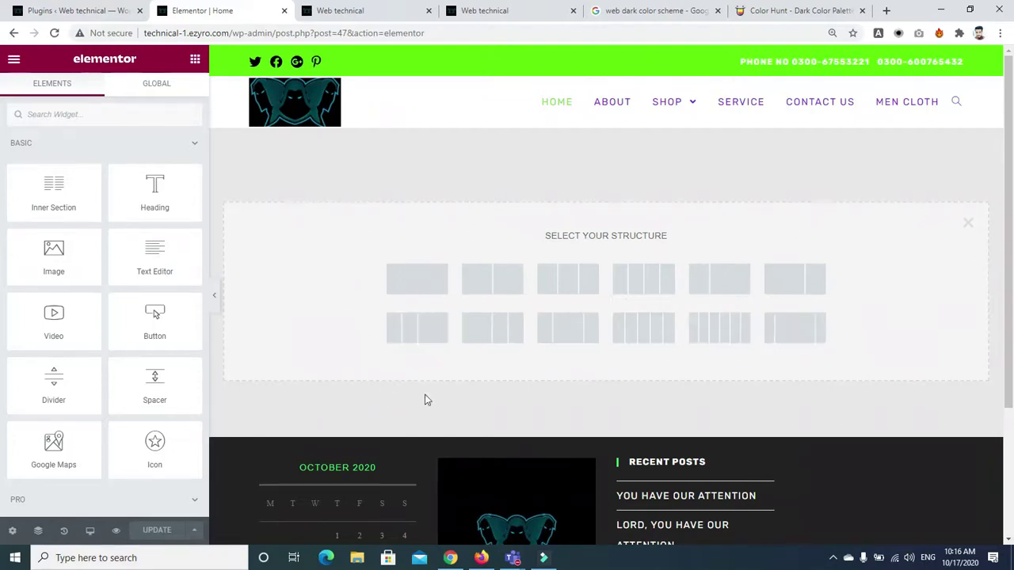
pyautogui.click(776, 11)
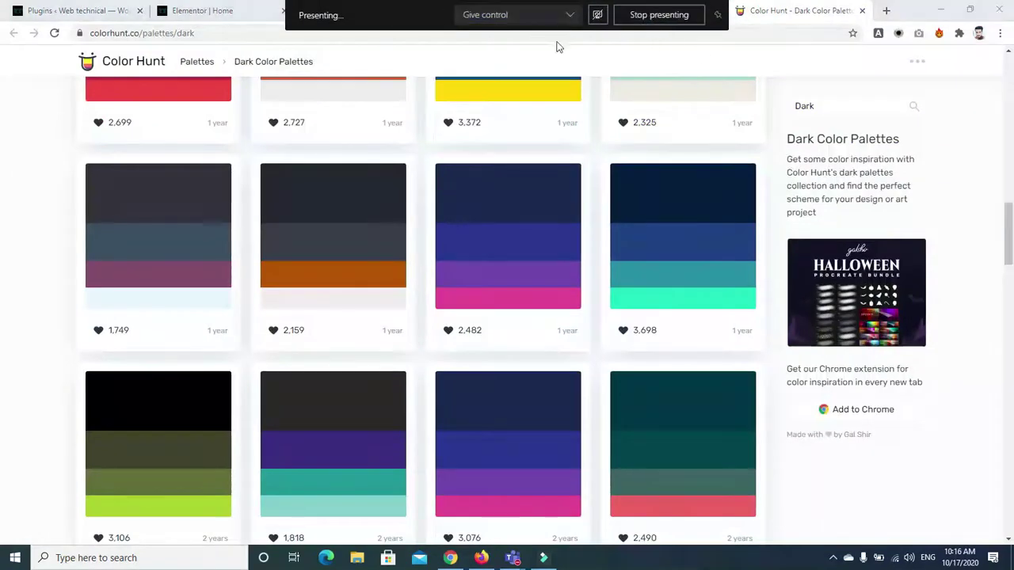
pyautogui.click(656, 10)
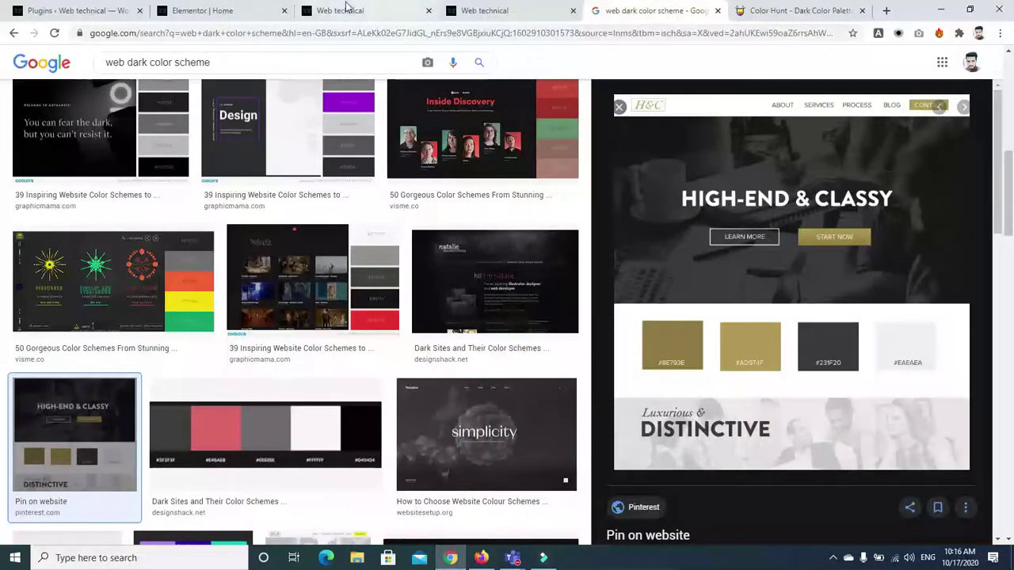
pyautogui.click(191, 13)
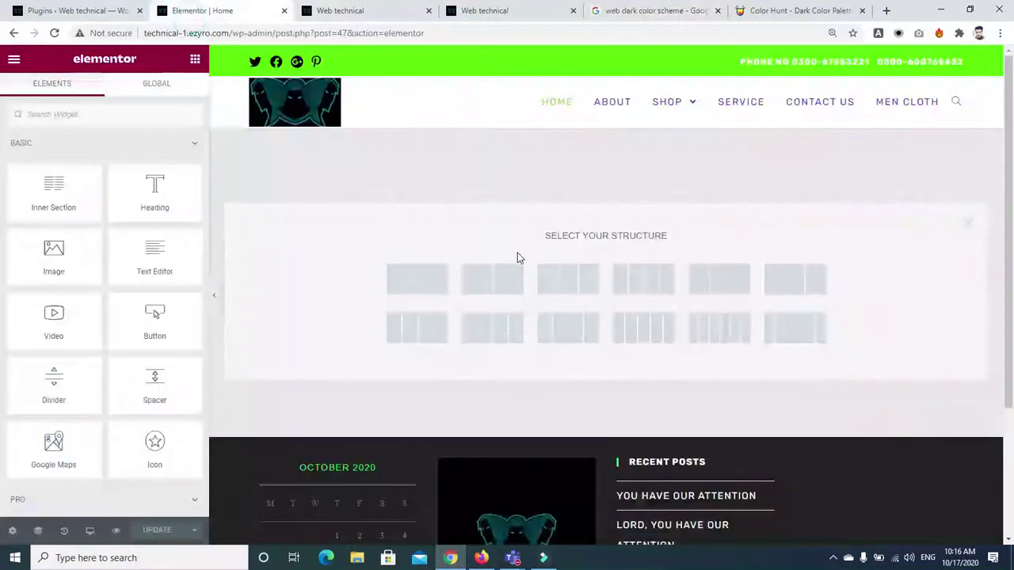
pyautogui.click(432, 282)
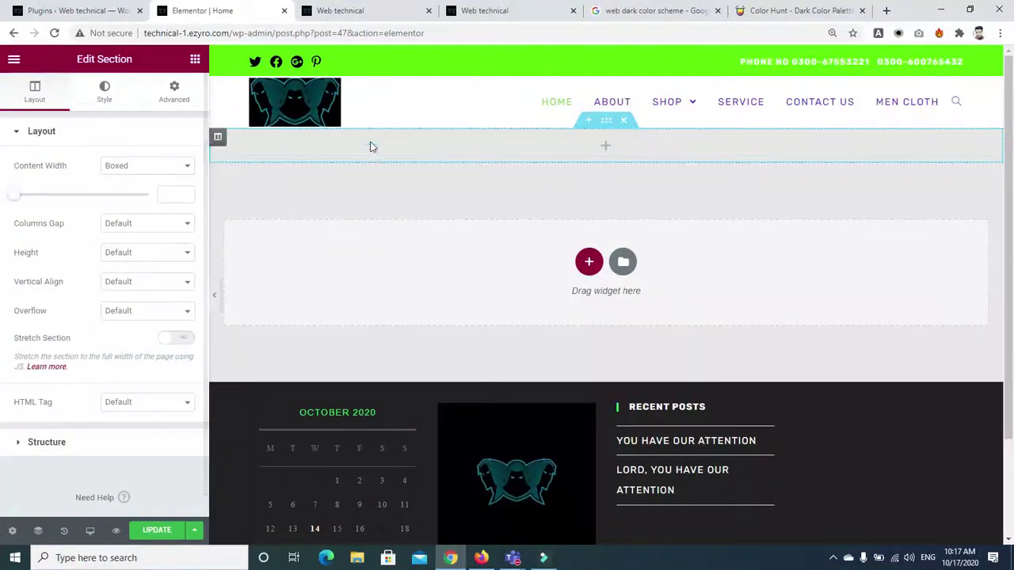
pyautogui.click(587, 263)
pyautogui.click(401, 299)
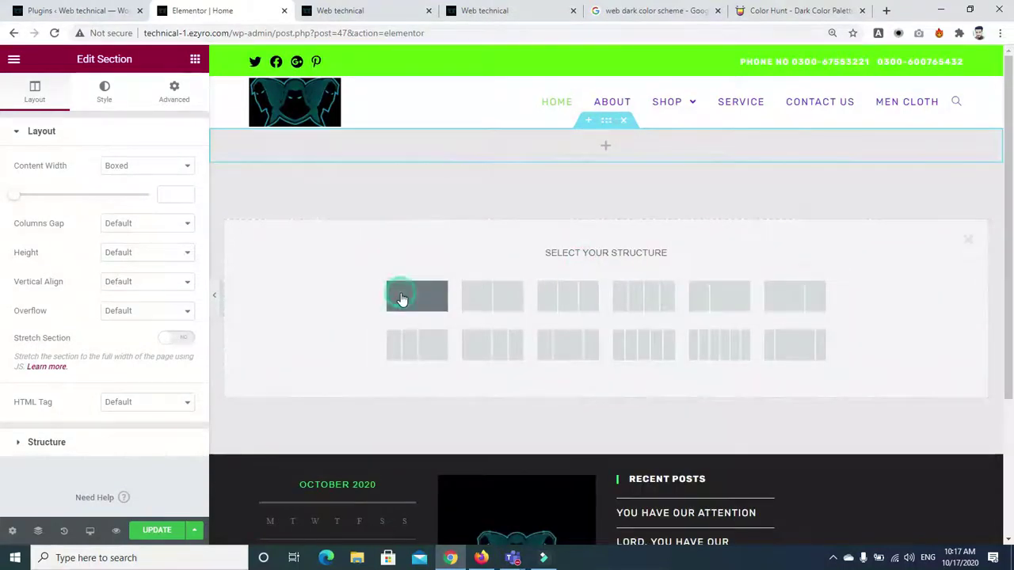
pyautogui.click(559, 150)
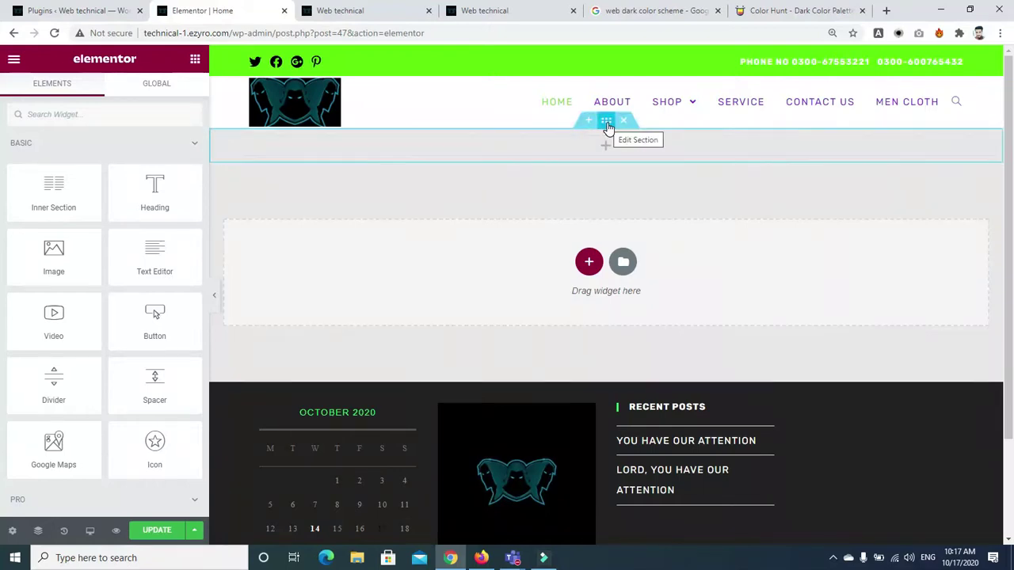
# Open the settings of the new single-column section and dismiss the Meet Right Click tip.
pyautogui.click(606, 125)
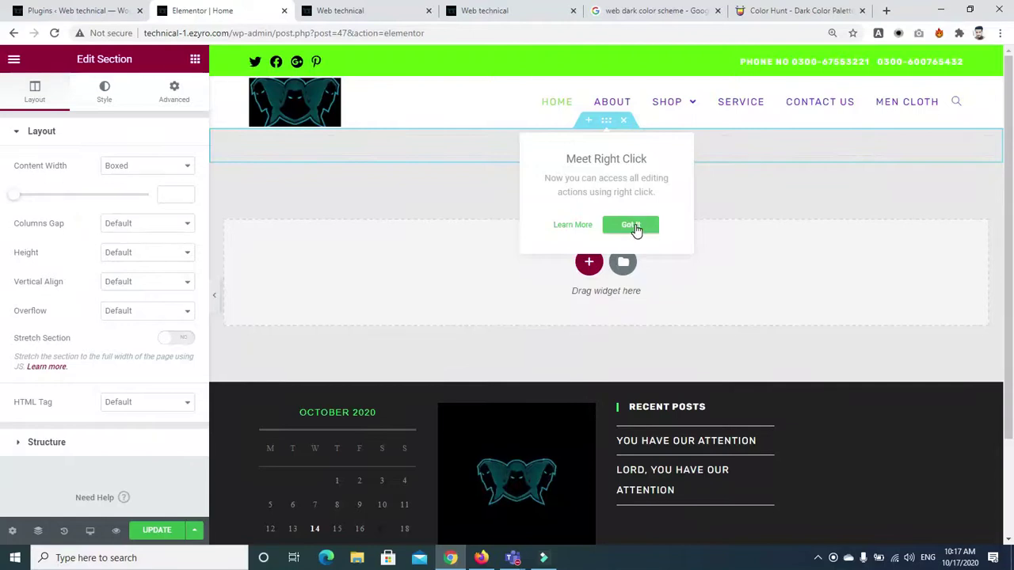
pyautogui.click(638, 226)
pyautogui.click(606, 125)
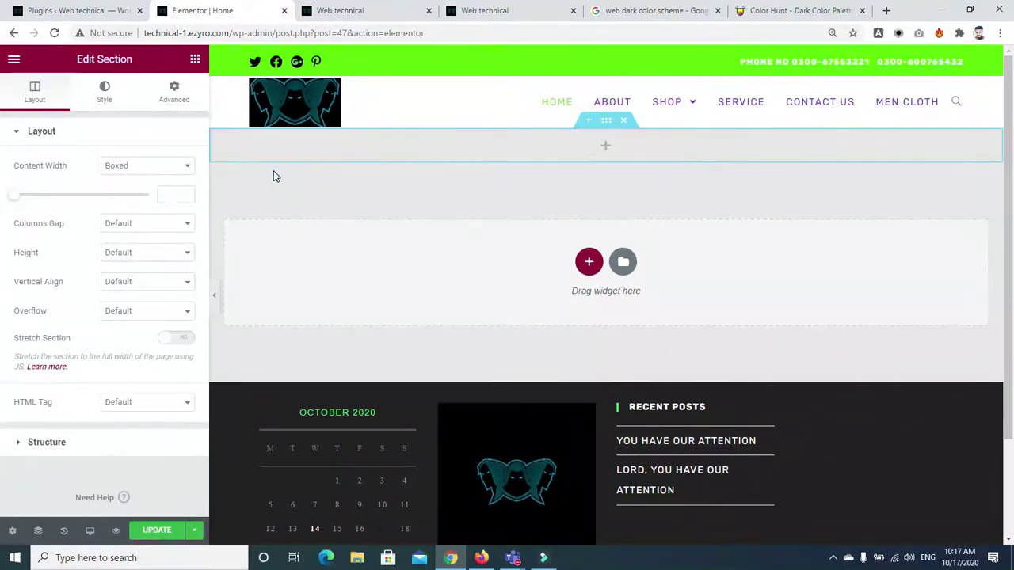
# Check the reference palette again and set the section's content width to Full Width and its columns gap to No Gap.
pyautogui.click(646, 11)
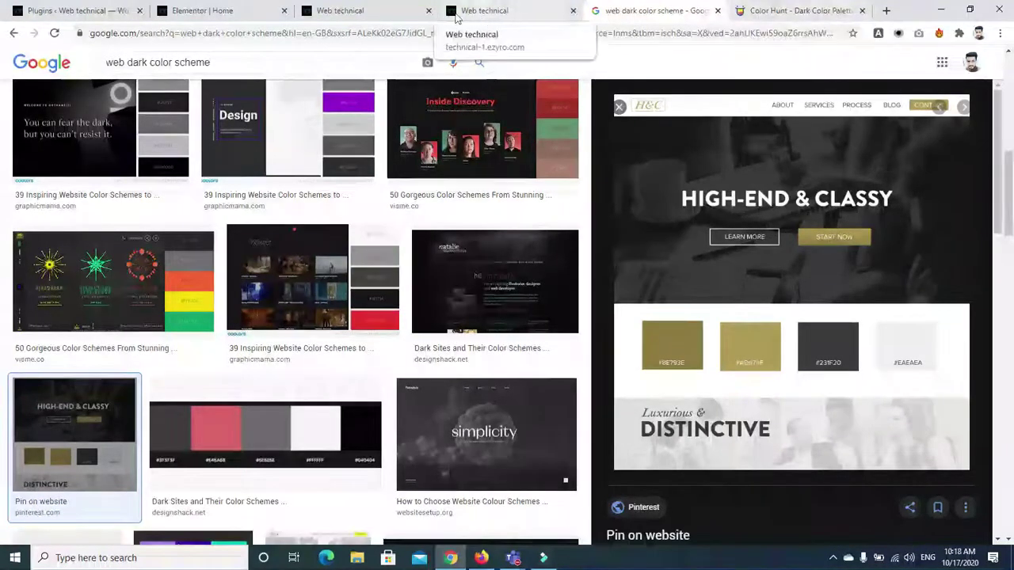
pyautogui.click(217, 10)
pyautogui.click(136, 168)
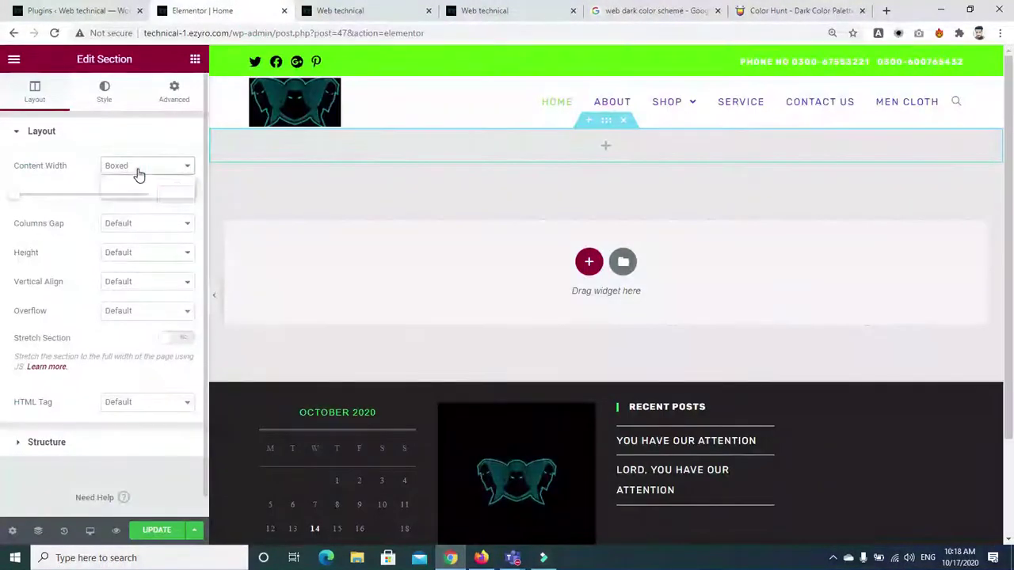
pyautogui.click(131, 194)
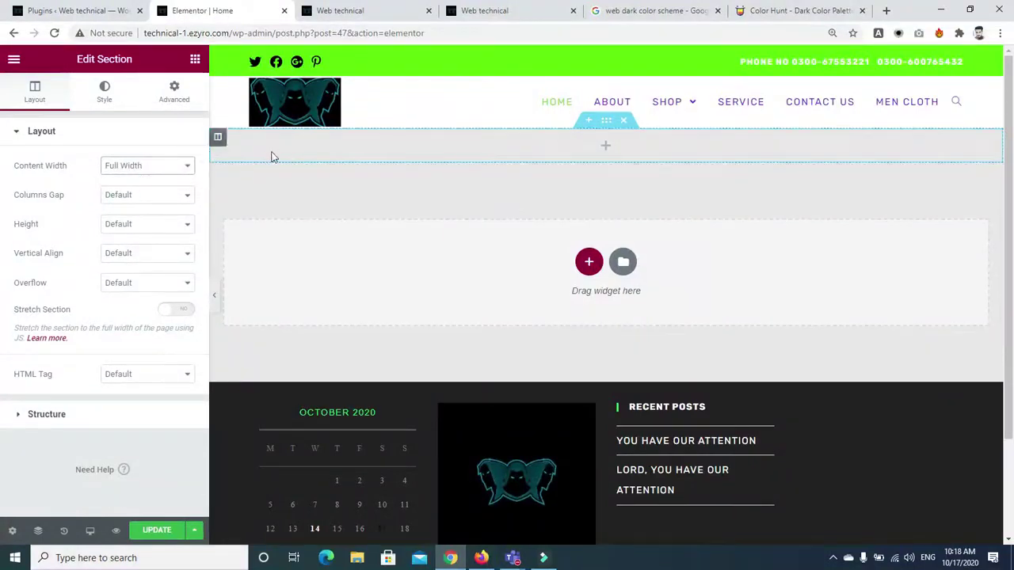
pyautogui.click(178, 196)
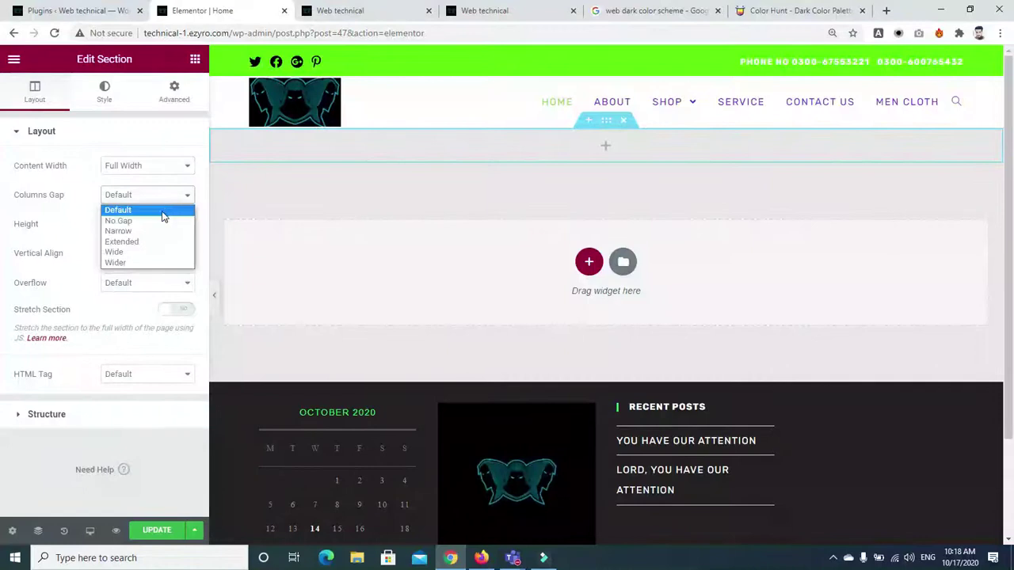
pyautogui.click(159, 220)
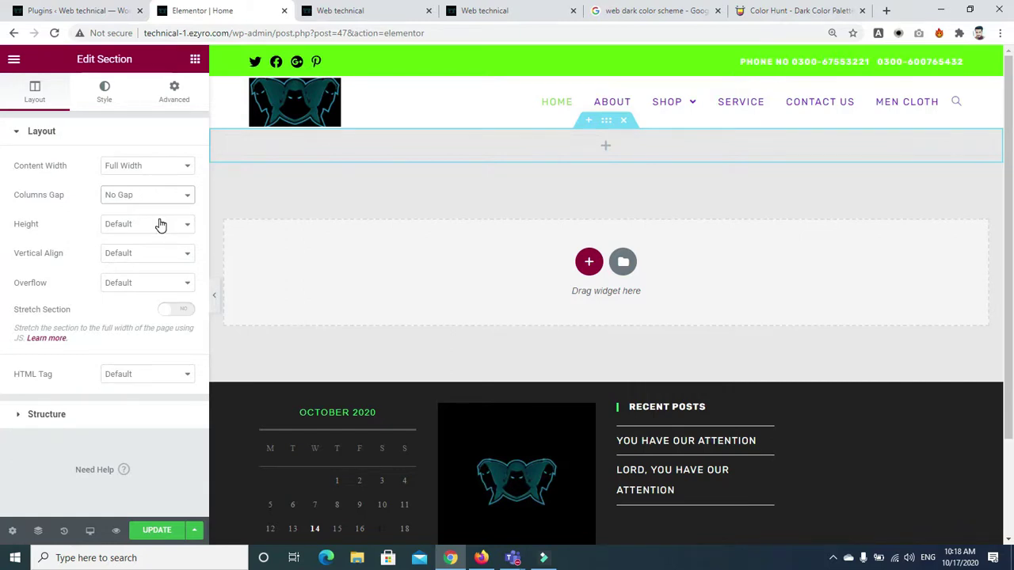
# Review the section's Height and Vertical Align options, keeping both at Default.
pyautogui.click(161, 226)
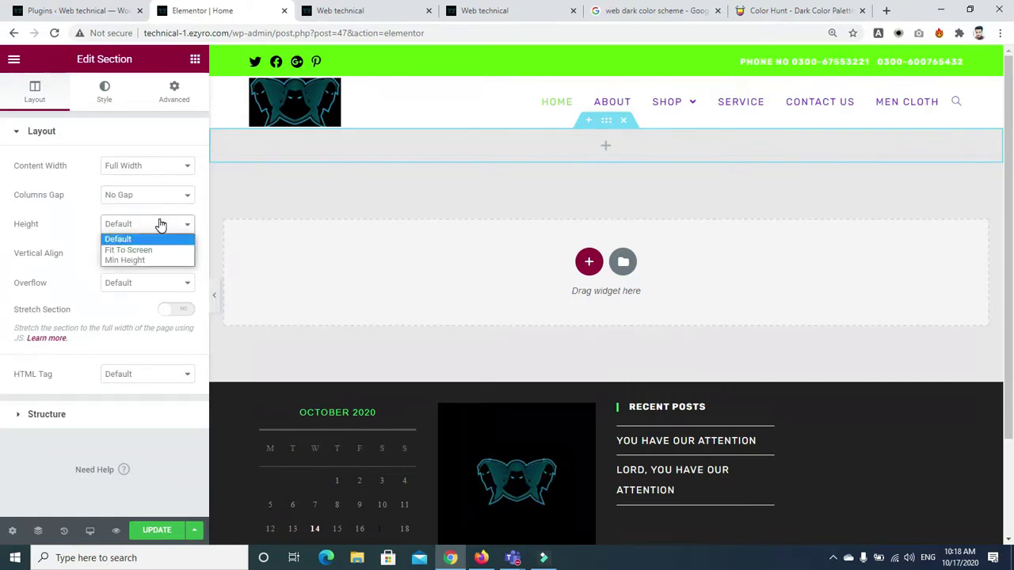
pyautogui.click(90, 222)
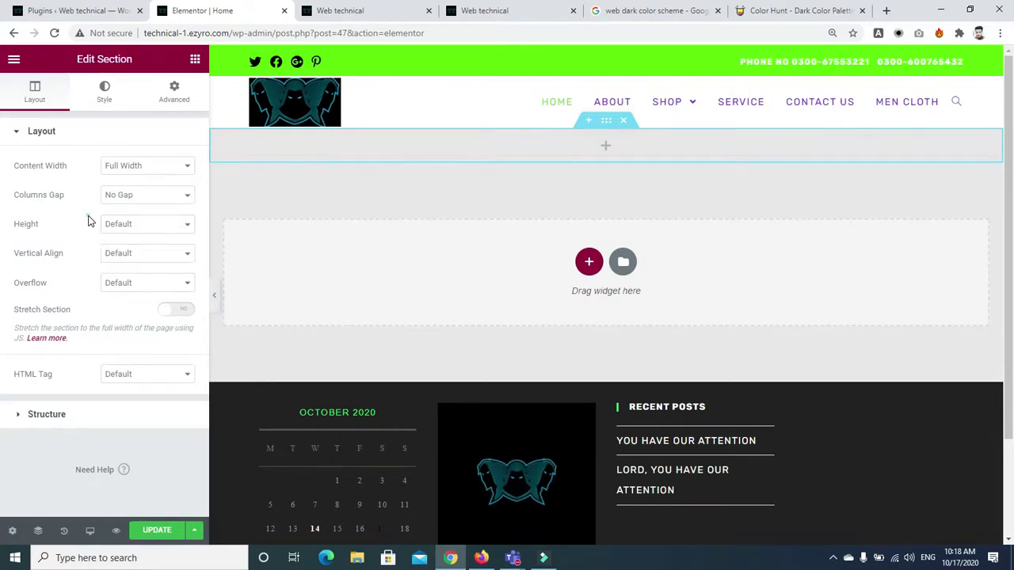
pyautogui.click(139, 257)
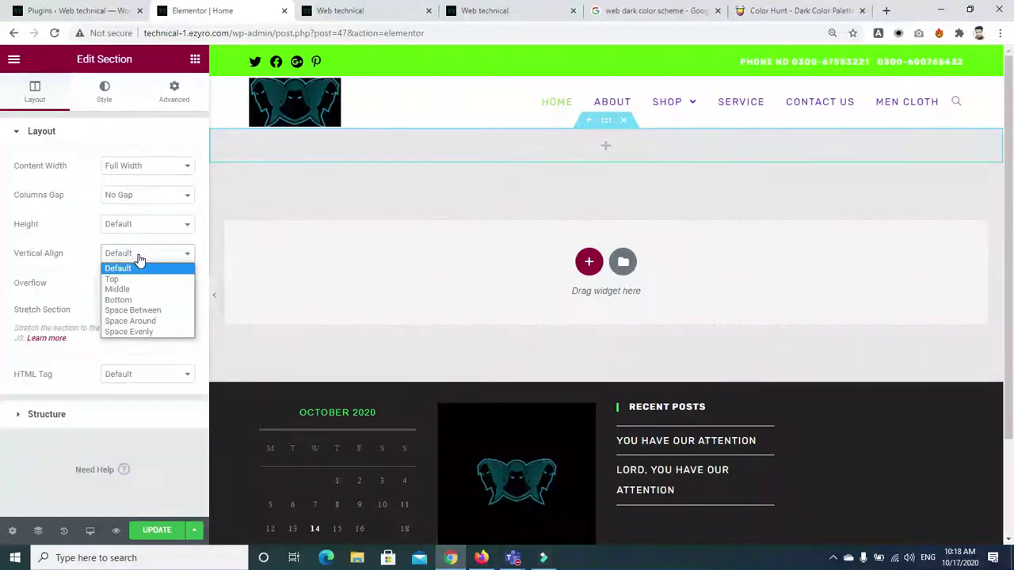
pyautogui.click(137, 256)
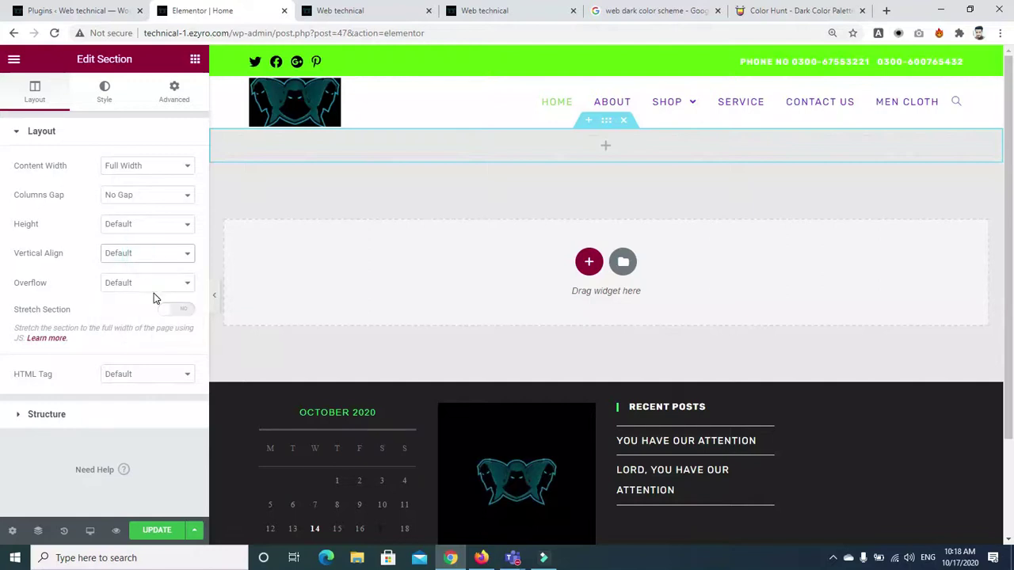
# Review the section's Overflow options, keeping Default, and check its column structure.
pyautogui.click(152, 291)
pyautogui.click(150, 290)
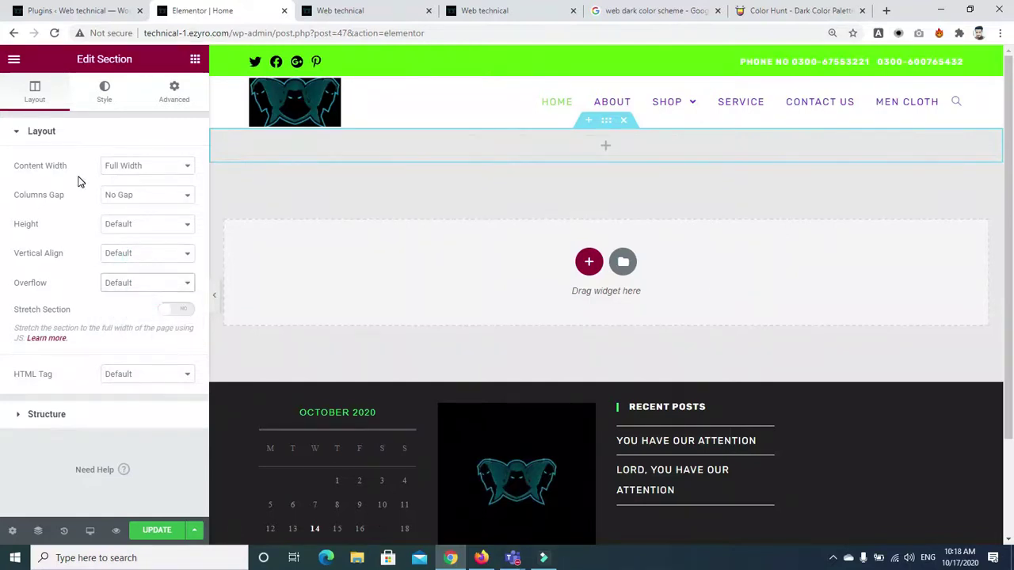
pyautogui.click(19, 415)
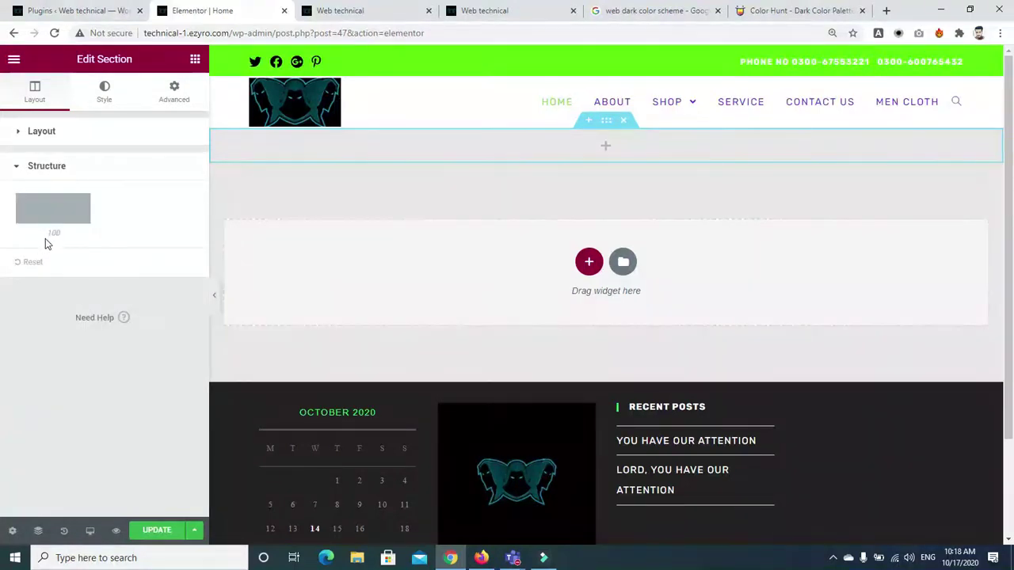
# Set the section's background type to Classic and try the background color #AD8585.
pyautogui.click(106, 95)
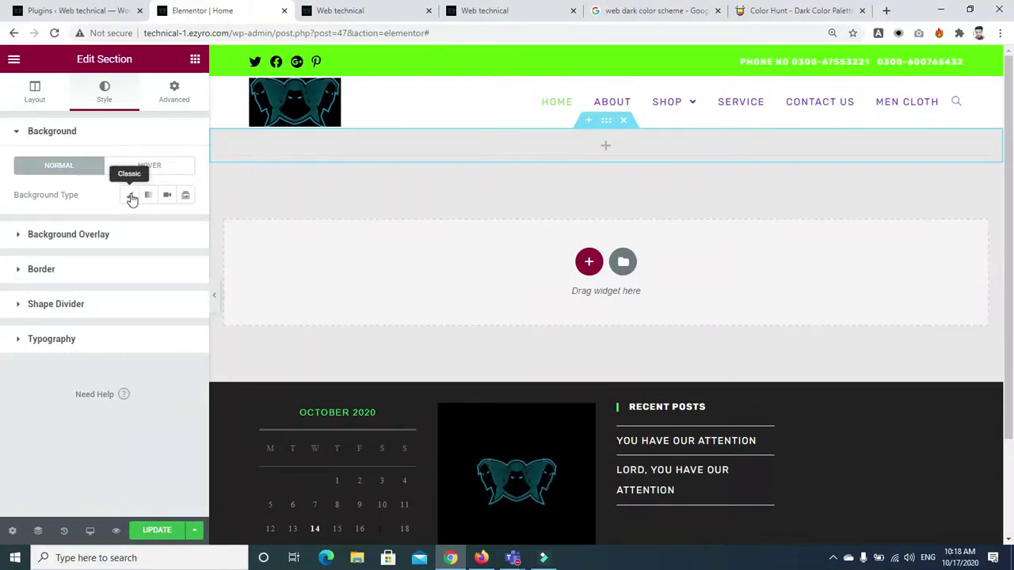
pyautogui.click(129, 198)
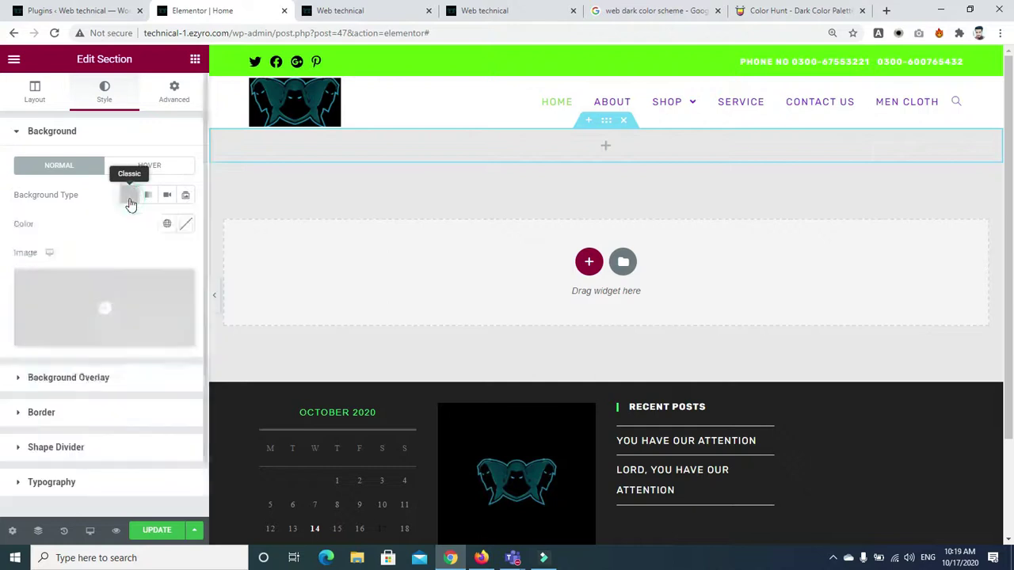
pyautogui.click(185, 223)
pyautogui.moveTo(158, 321); pyautogui.dragTo(61, 312)
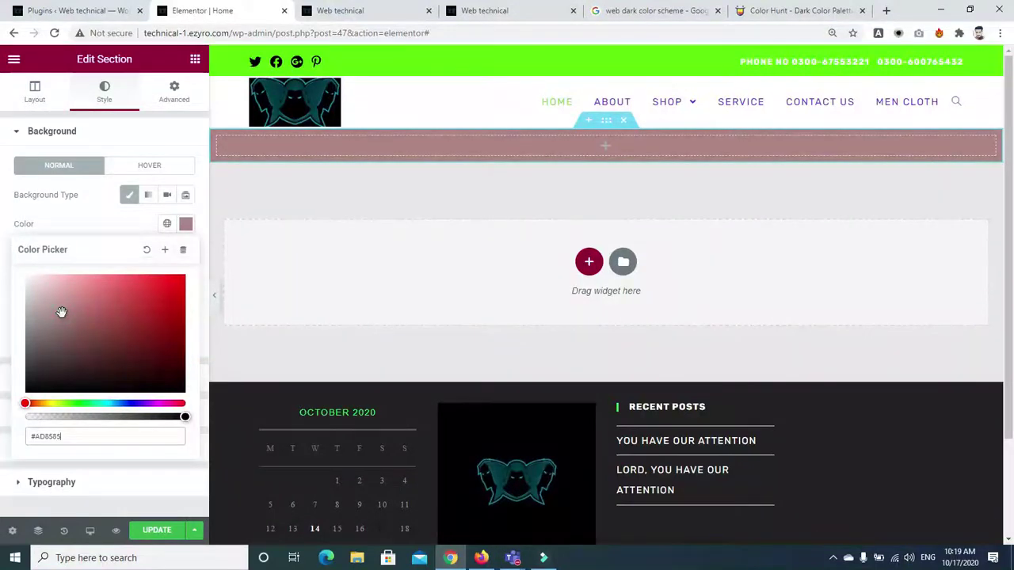
pyautogui.click(139, 221)
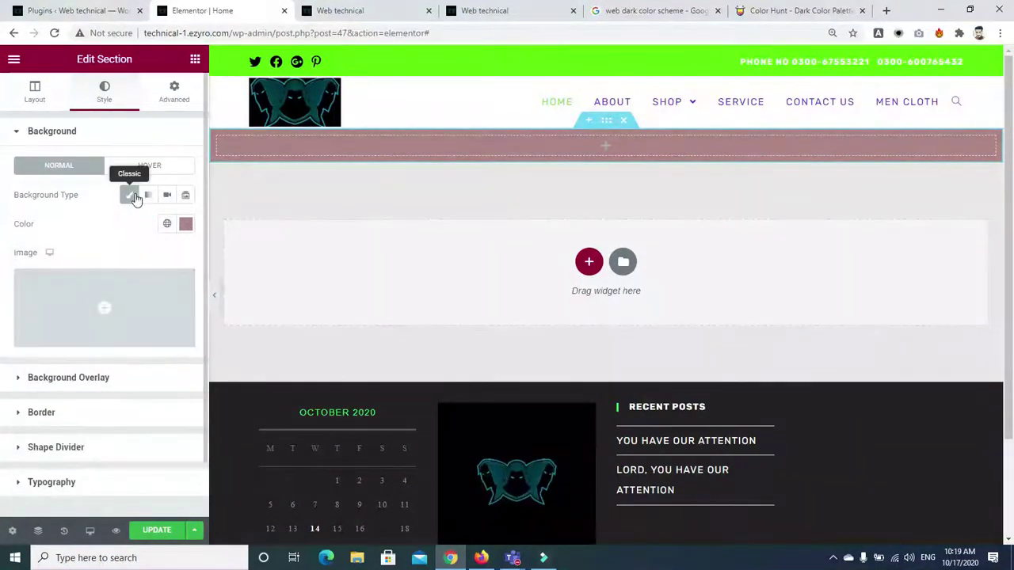
pyautogui.click(131, 196)
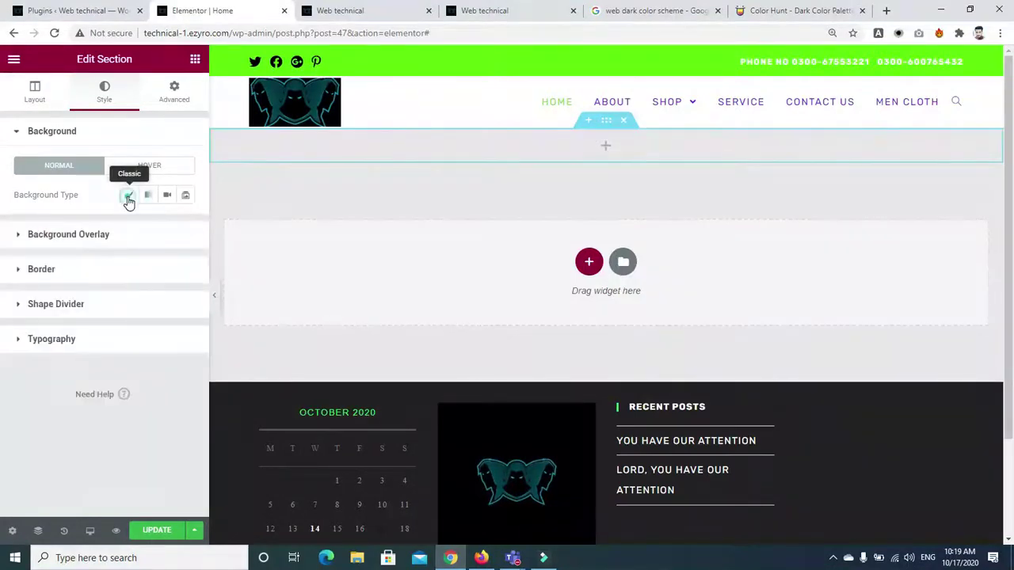
pyautogui.click(129, 198)
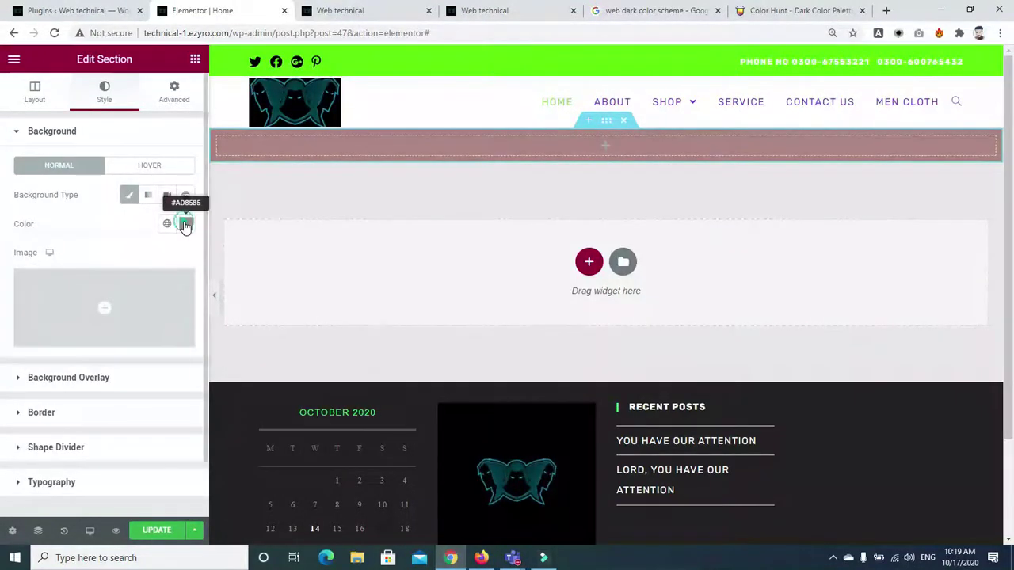
# Clear the section's background color.
pyautogui.click(183, 224)
pyautogui.click(147, 252)
pyautogui.click(87, 210)
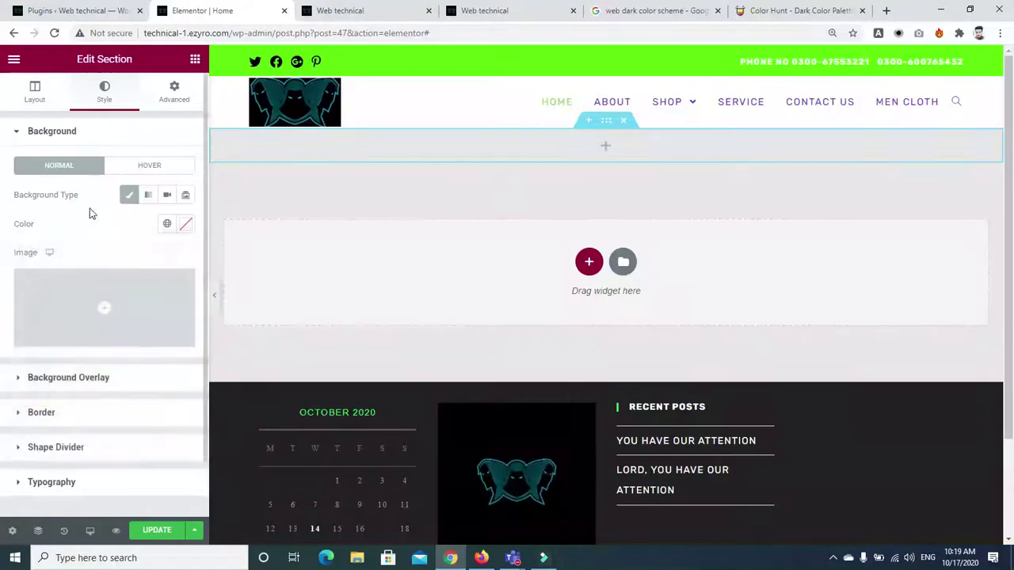
pyautogui.click(185, 225)
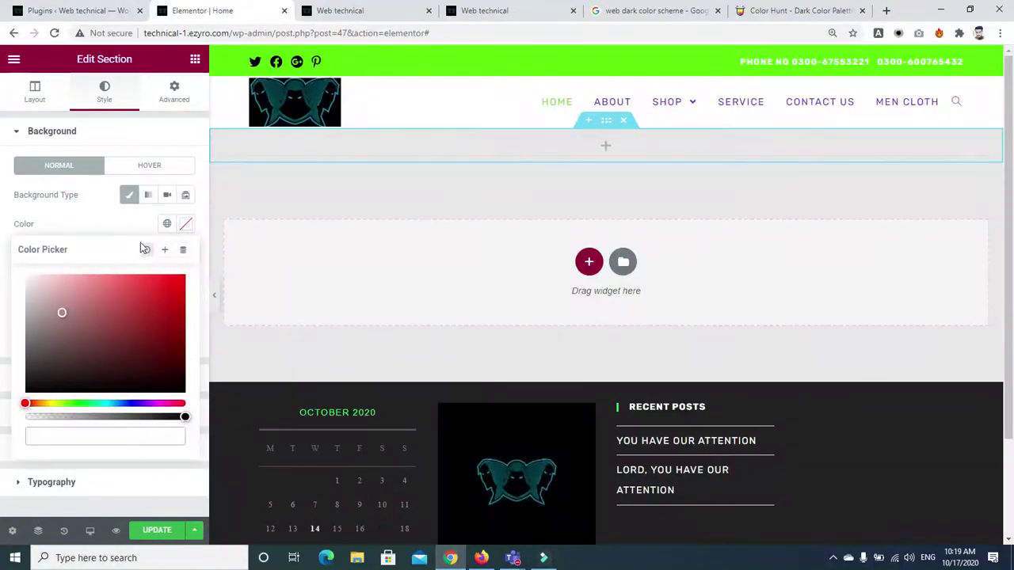
pyautogui.click(146, 251)
pyautogui.click(120, 230)
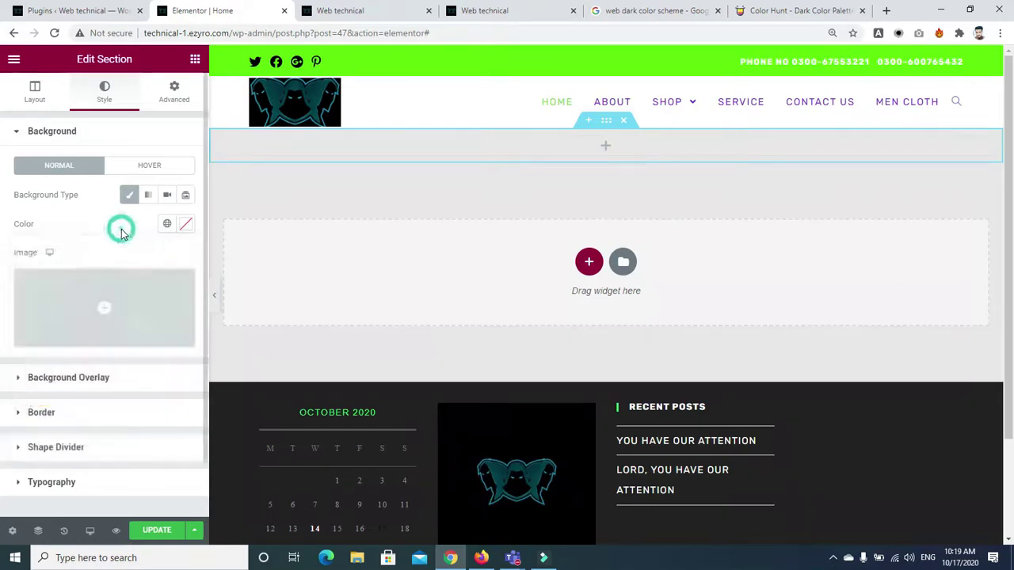
# Try to upload shutterstock_11477669 from the family control website folder on drive D for the section's background image.
pyautogui.click(107, 313)
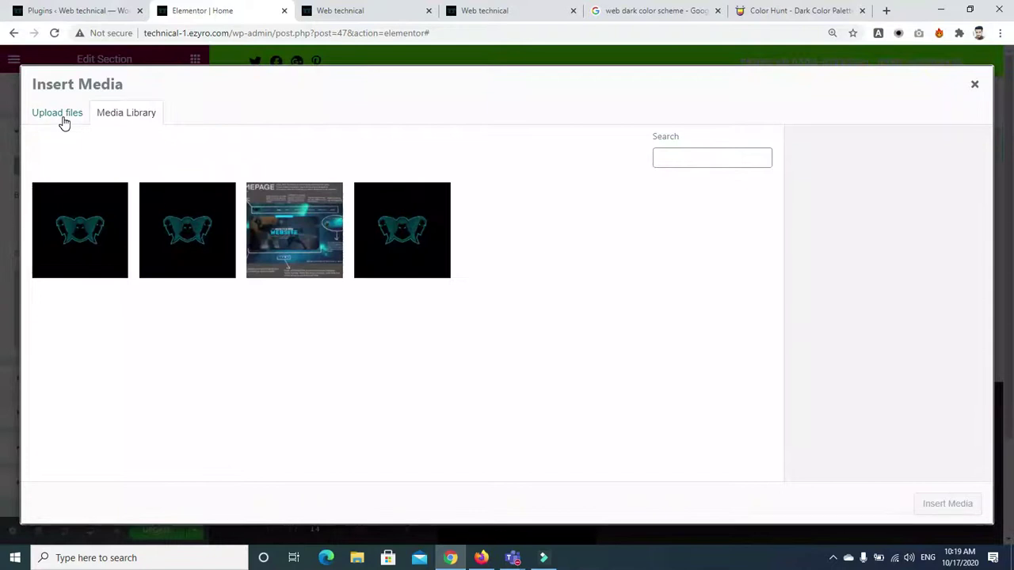
pyautogui.click(62, 119)
pyautogui.click(480, 303)
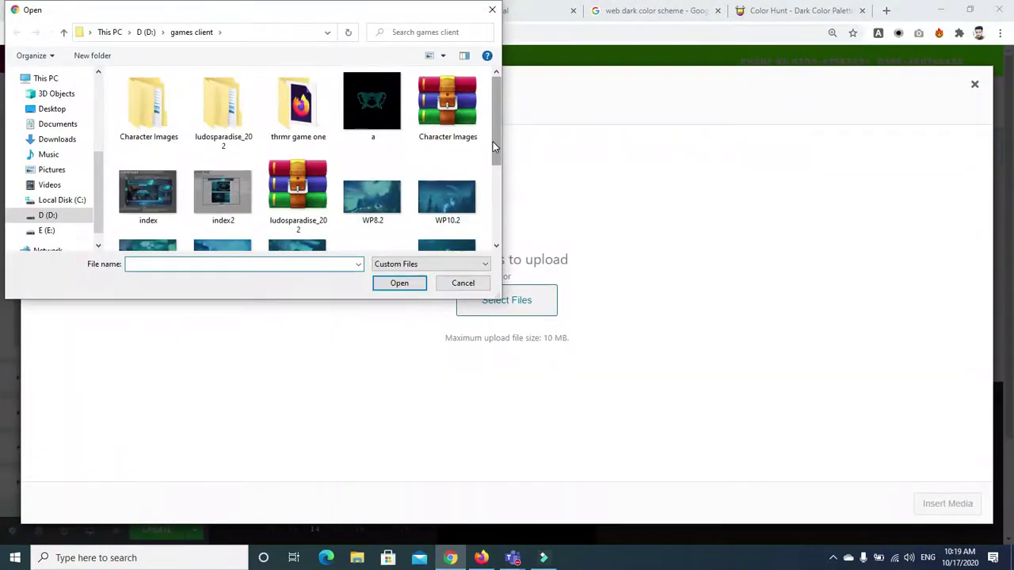
pyautogui.scroll(-3, 396, 143)
pyautogui.scroll(3, 357, 130)
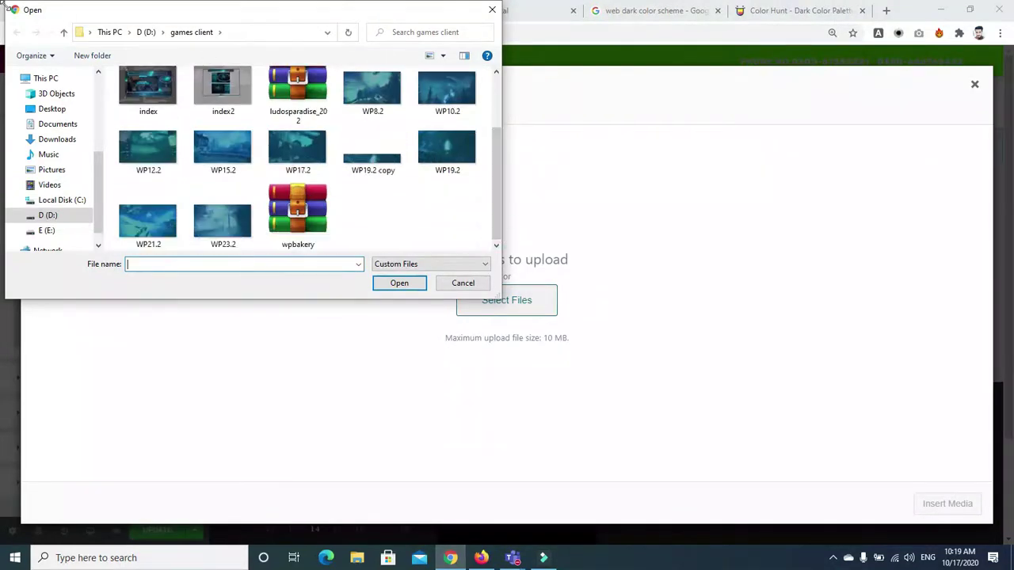
pyautogui.click(64, 33)
pyautogui.doubleClick(188, 119)
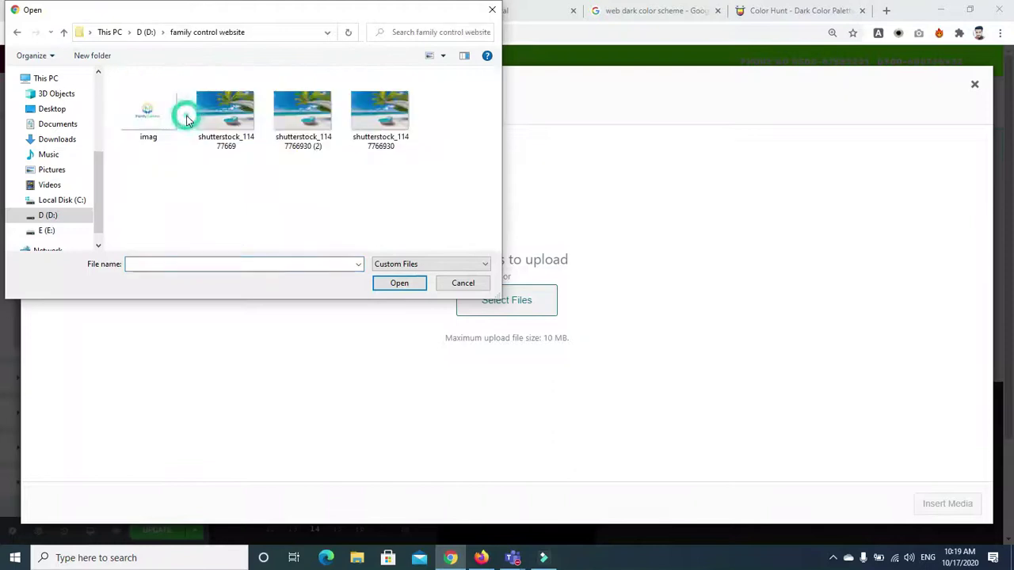
pyautogui.click(236, 130)
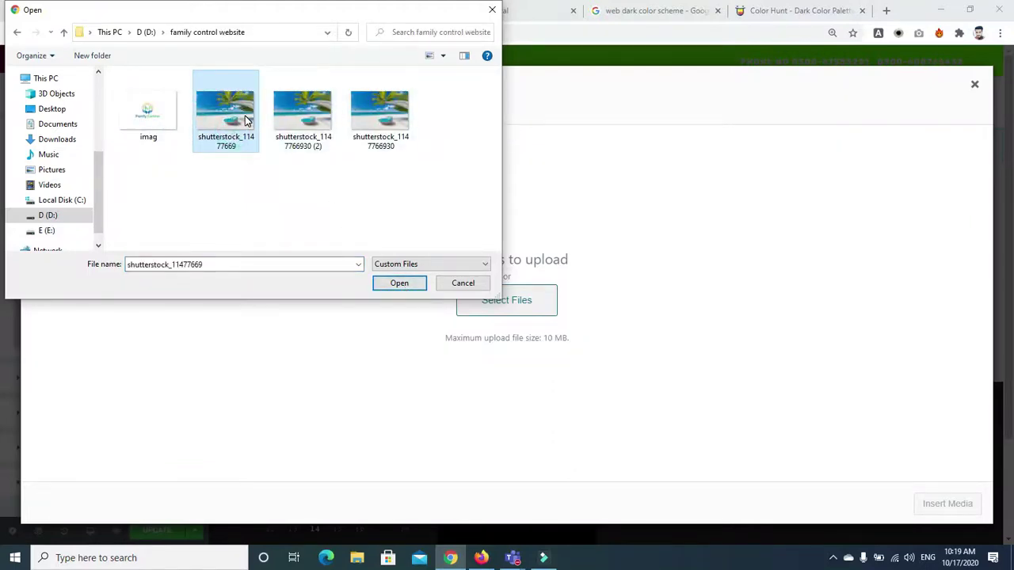
pyautogui.click(394, 287)
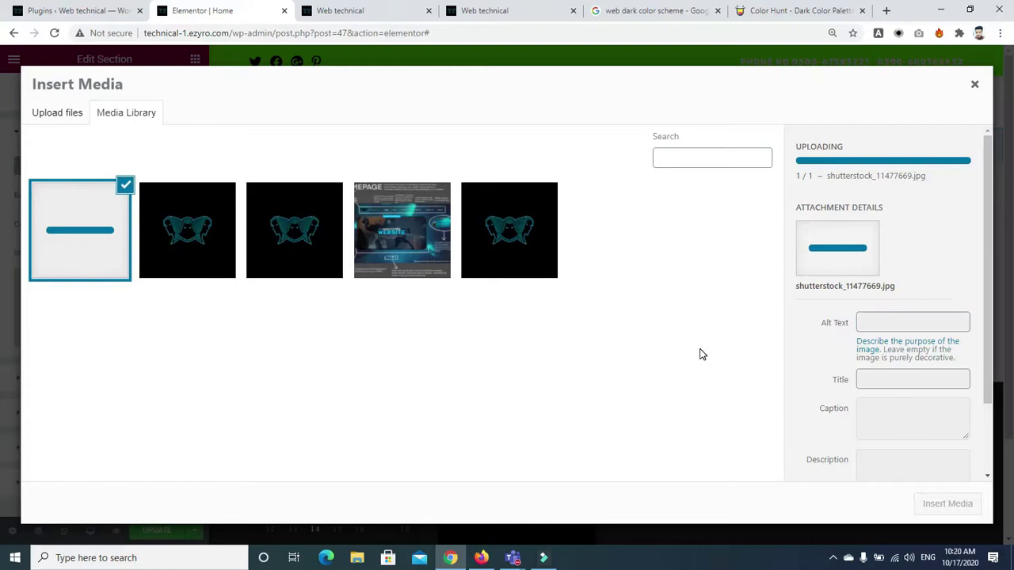
pyautogui.click(69, 117)
pyautogui.click(127, 112)
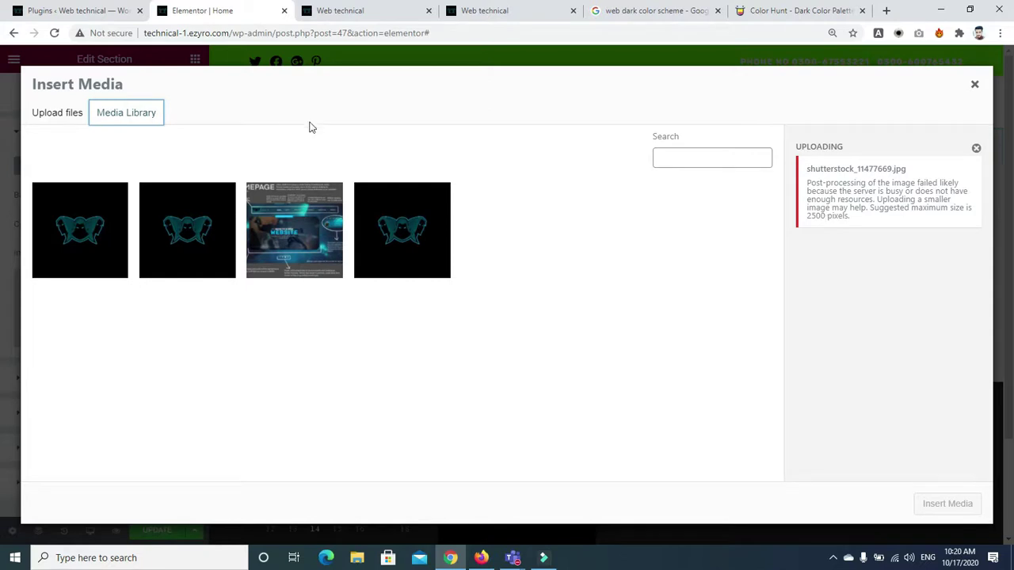
# Upload WP17.2 from the games client folder on drive D and insert it as the section's background image.
pyautogui.click(68, 119)
pyautogui.click(513, 299)
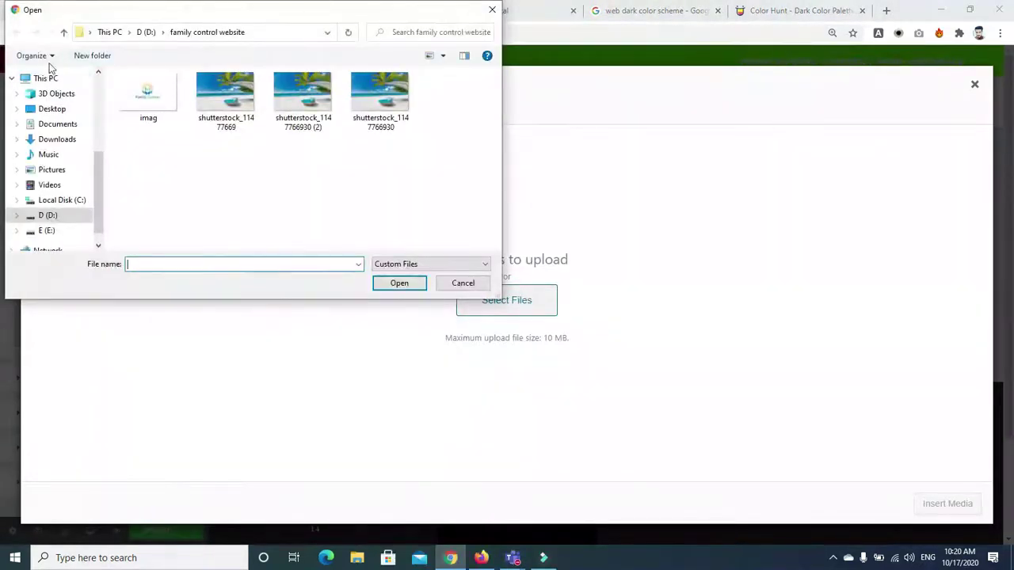
pyautogui.click(63, 32)
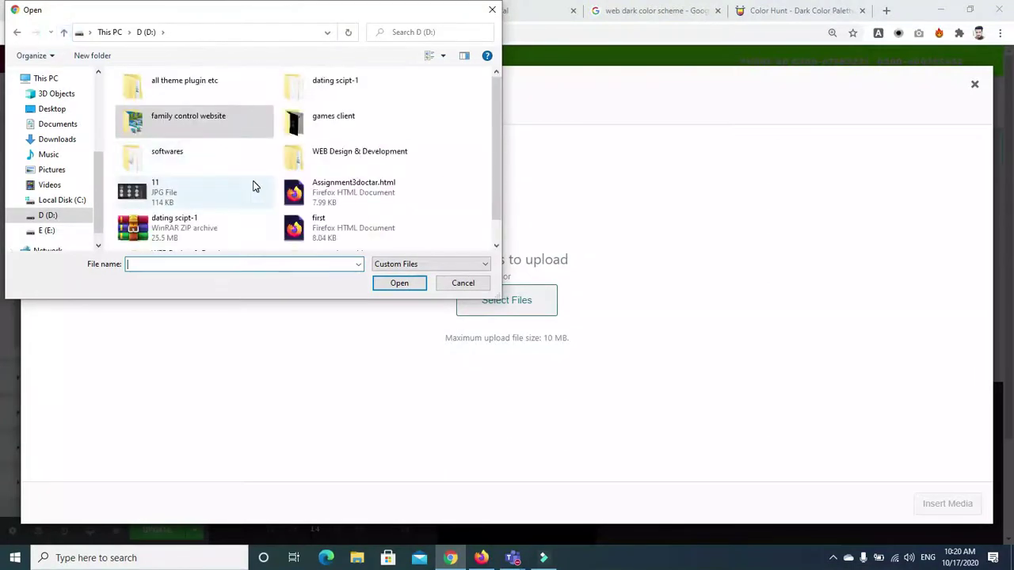
pyautogui.doubleClick(308, 163)
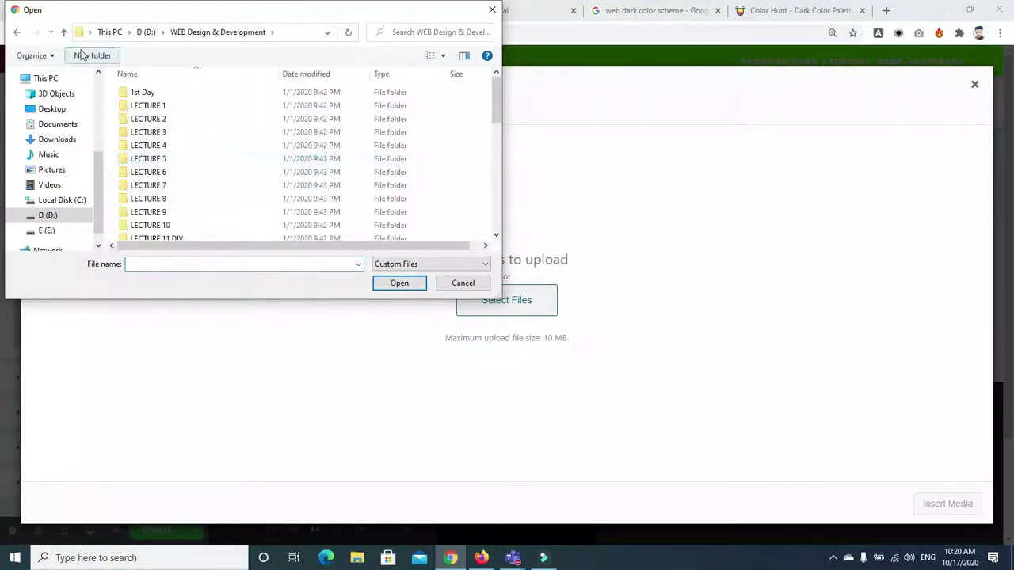
pyautogui.click(63, 32)
pyautogui.doubleClick(297, 125)
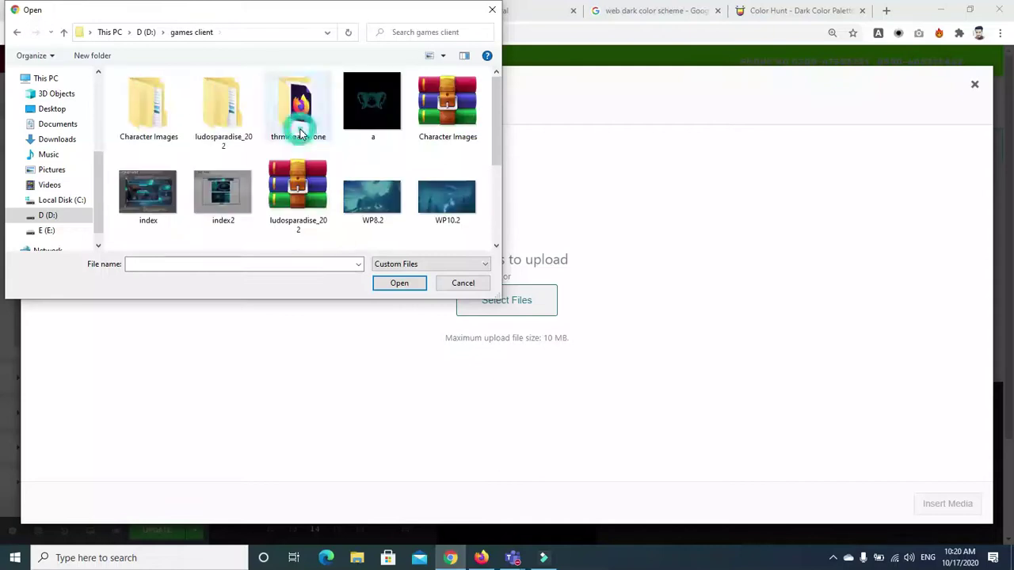
pyautogui.moveTo(495, 116); pyautogui.dragTo(446, 238)
pyautogui.click(297, 149)
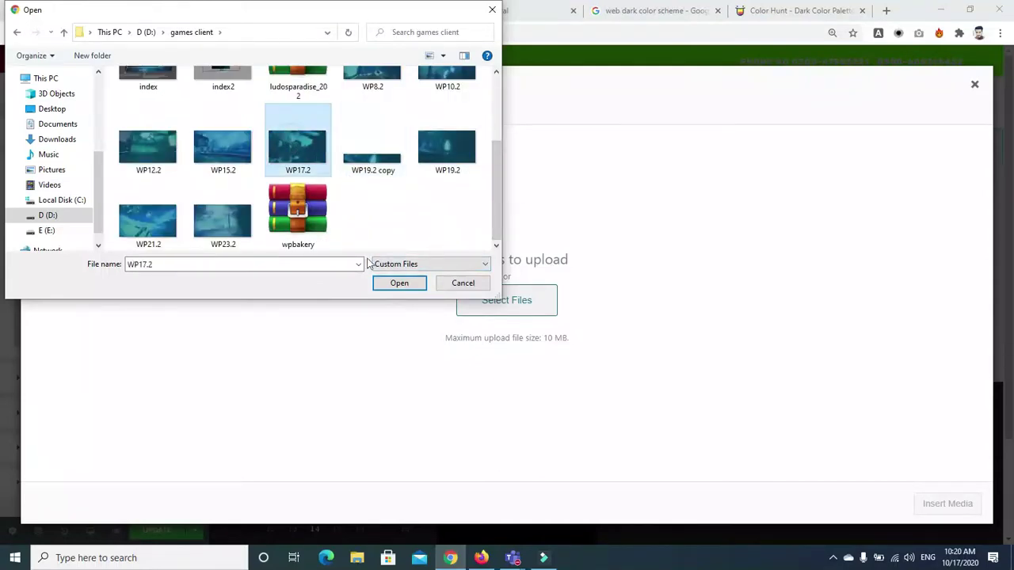
pyautogui.click(400, 283)
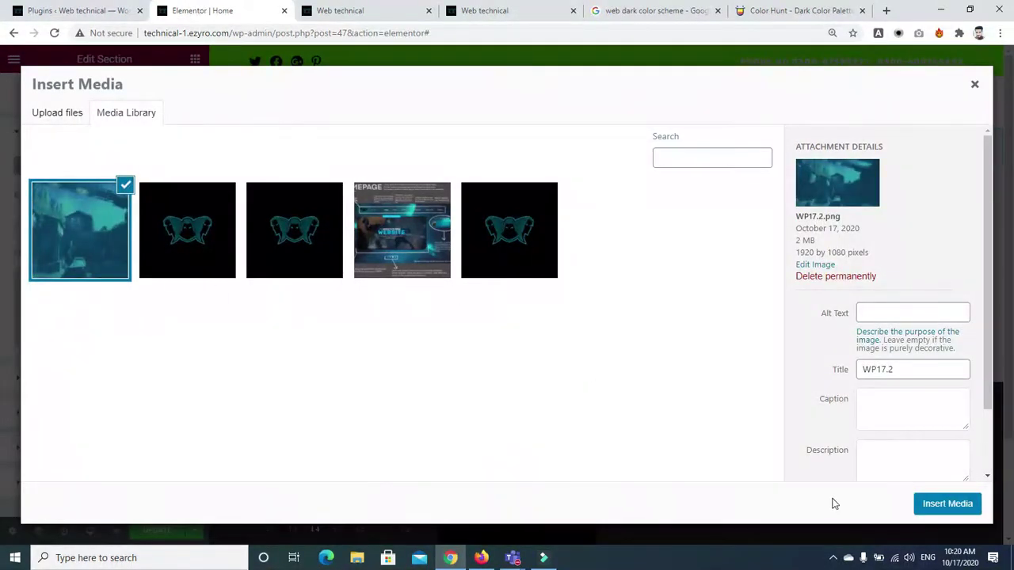
pyautogui.click(927, 506)
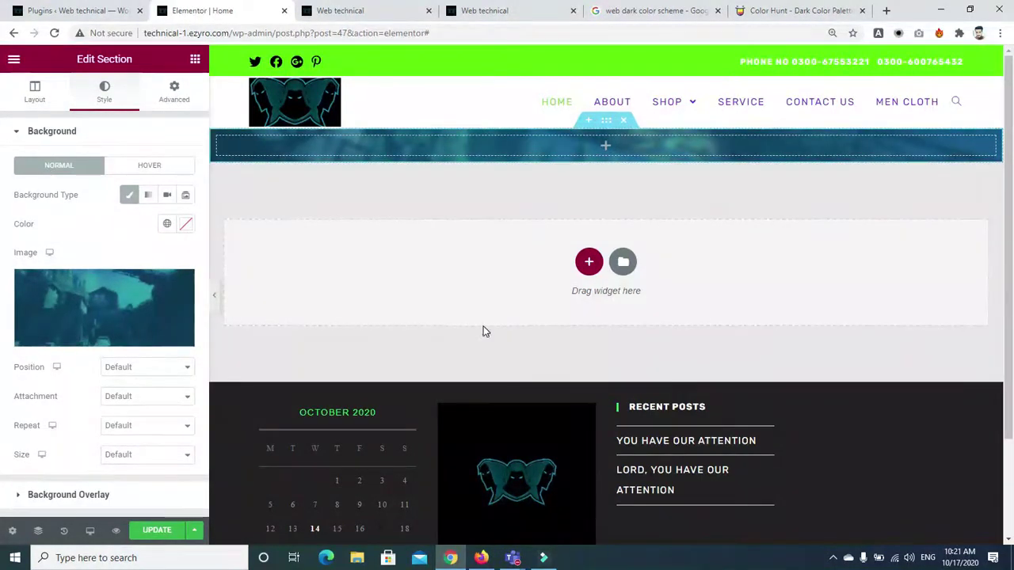
# Set the background image's position to Center Center, repeat to No-repeat and size to Cover, keeping Attachment at Default.
pyautogui.click(183, 368)
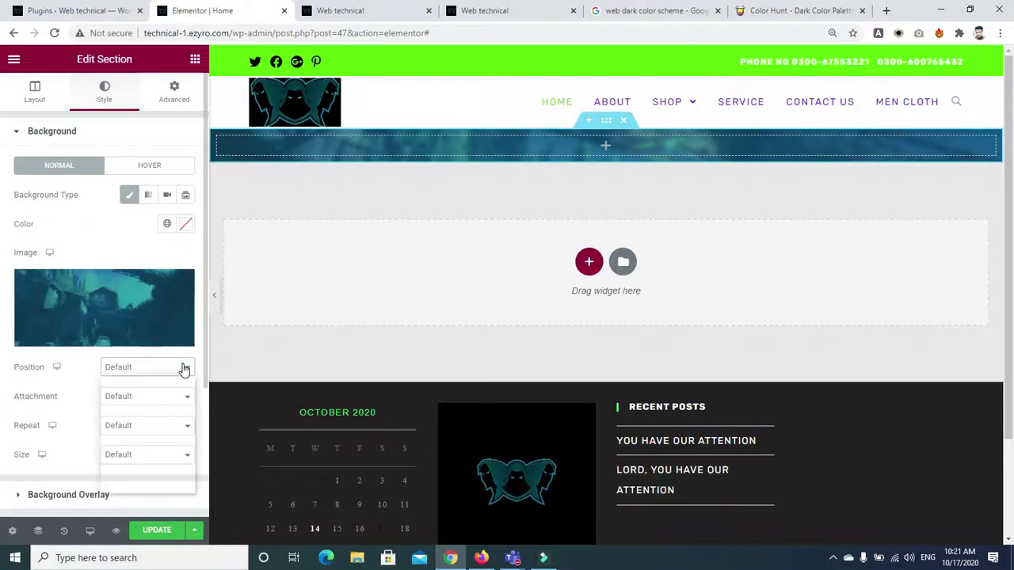
pyautogui.click(153, 393)
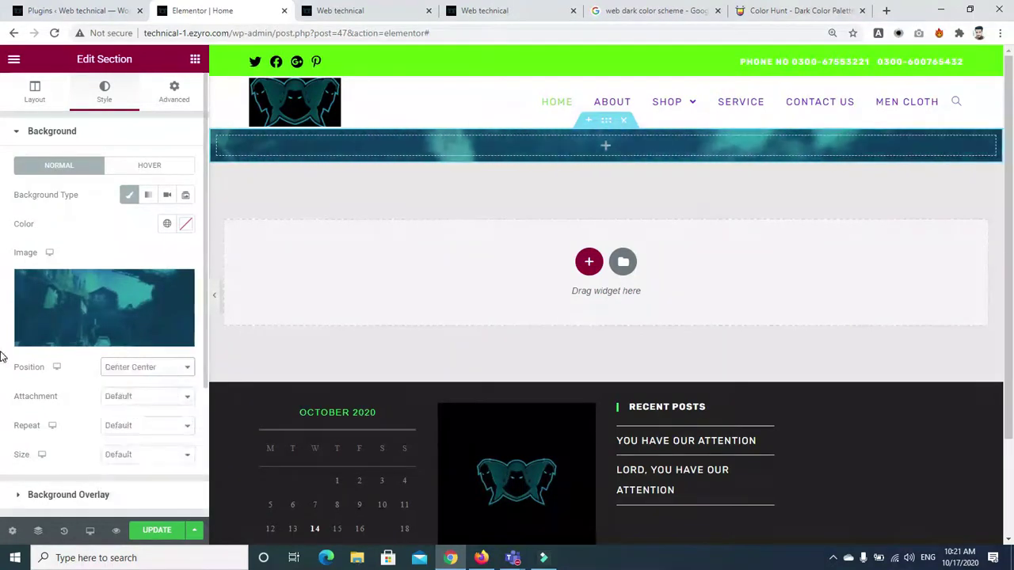
pyautogui.click(146, 399)
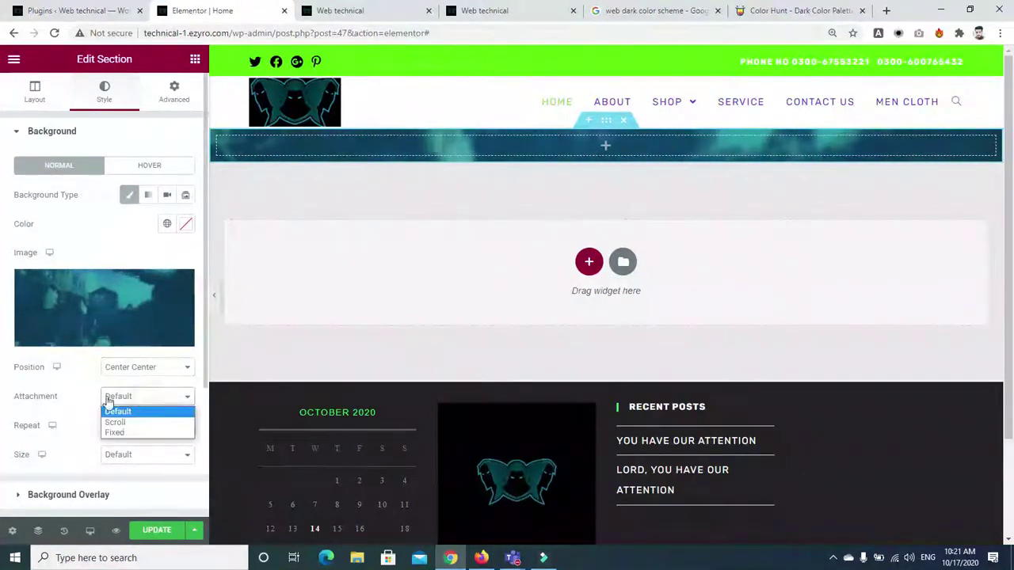
pyautogui.click(116, 411)
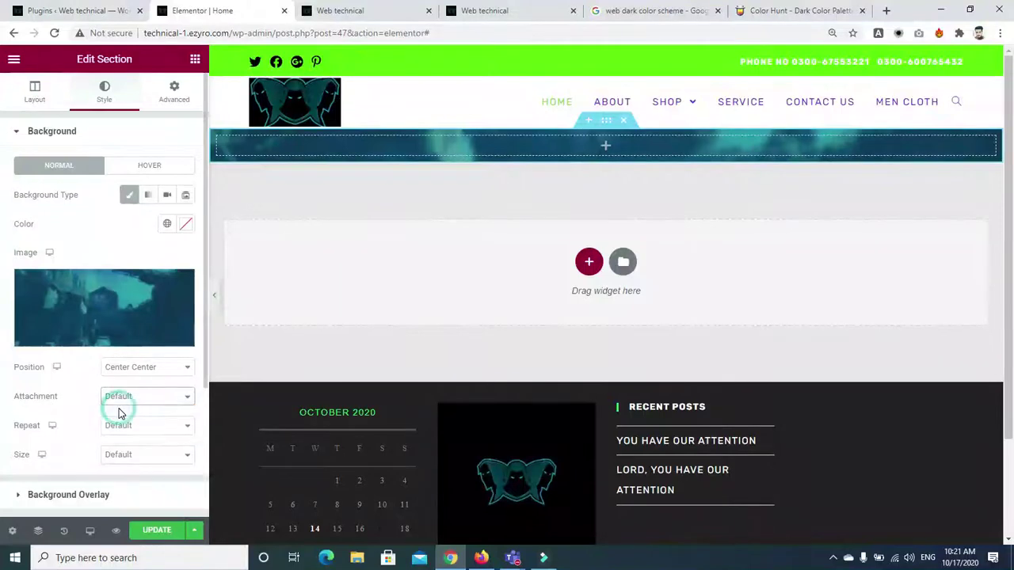
pyautogui.click(125, 427)
pyautogui.click(125, 451)
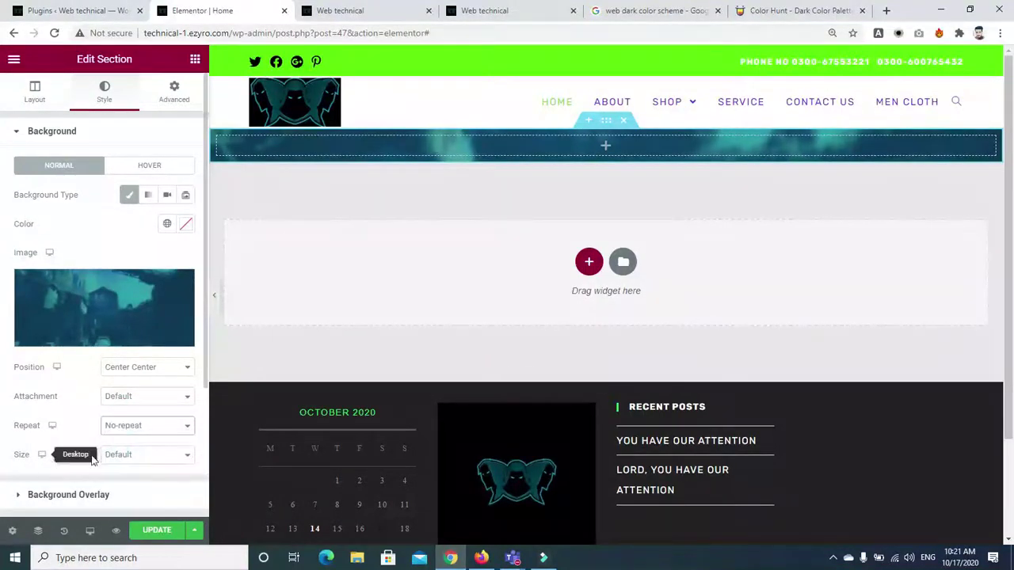
pyautogui.click(128, 455)
pyautogui.click(126, 491)
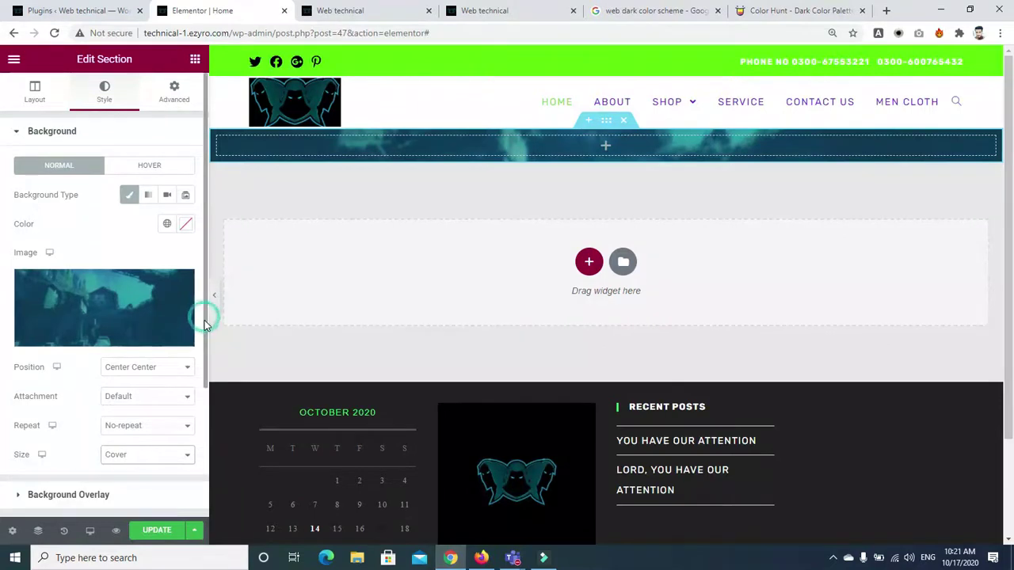
# Set the section's height to Fit To Screen.
pyautogui.scroll(-3, 204, 317)
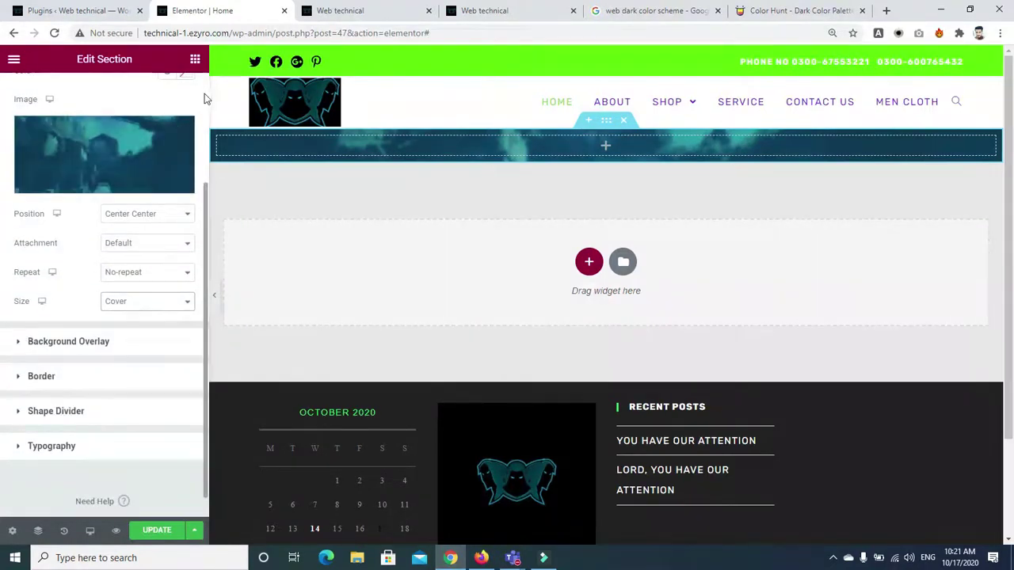
pyautogui.scroll(3, 204, 94)
pyautogui.click(34, 91)
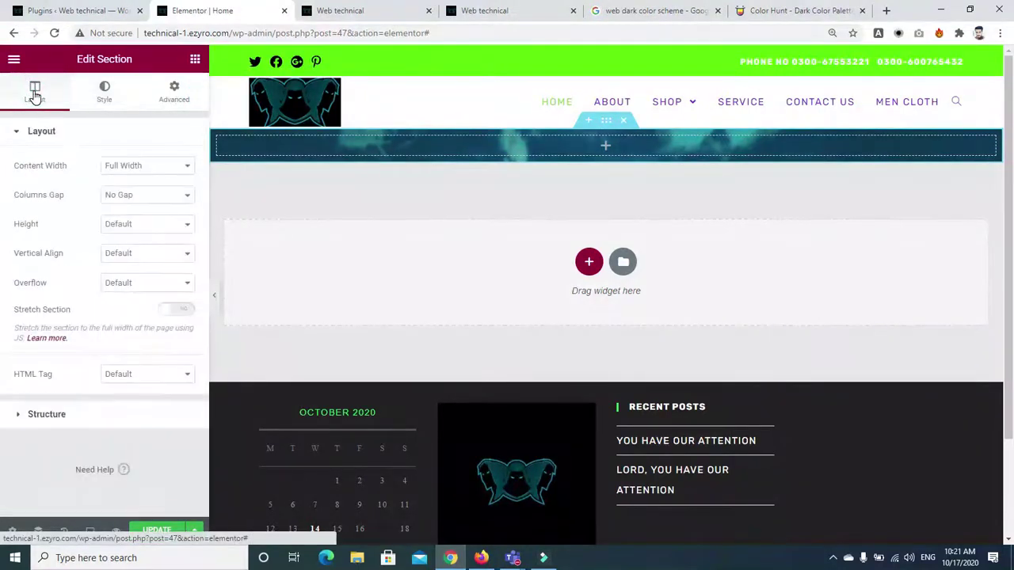
pyautogui.click(133, 227)
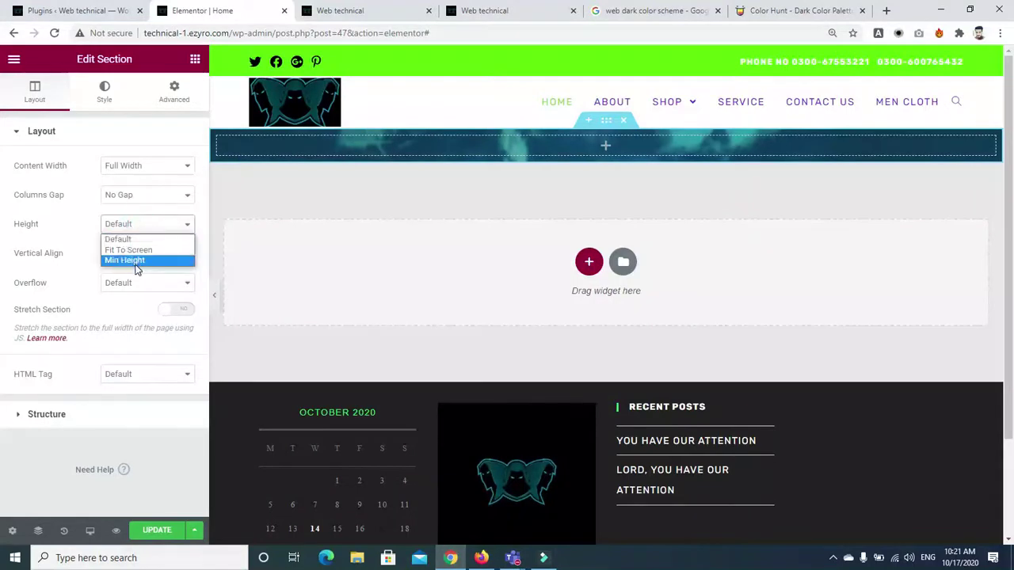
pyautogui.click(128, 250)
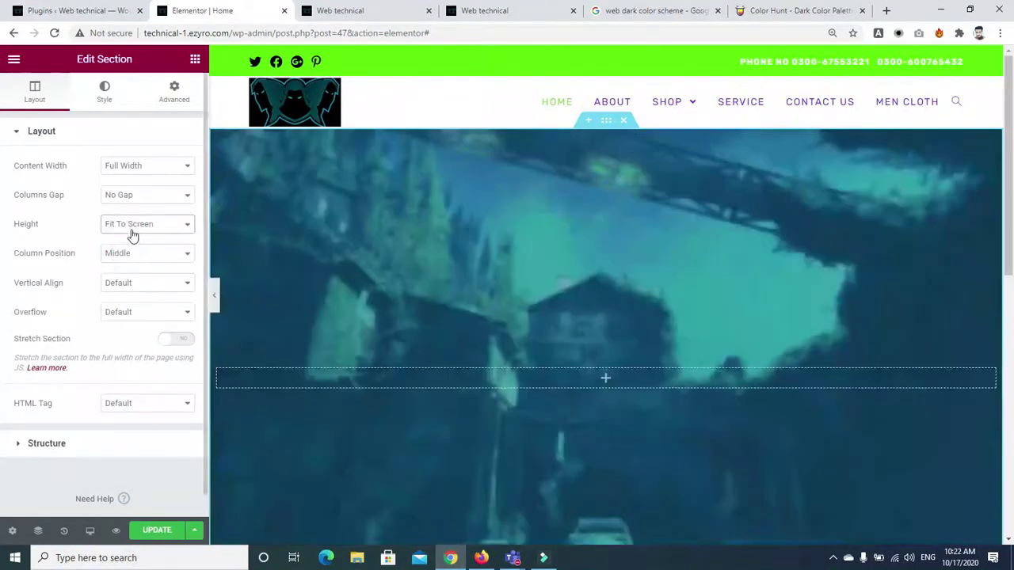
# Set the section's height to Min Height with a minimum height of 563 px.
pyautogui.moveTo(1009, 117)
pyautogui.mouseDown()
pyautogui.moveTo(1009, 237)
pyautogui.moveTo(1010, 100)
pyautogui.mouseUp()
pyautogui.click(127, 255)
pyautogui.click(125, 226)
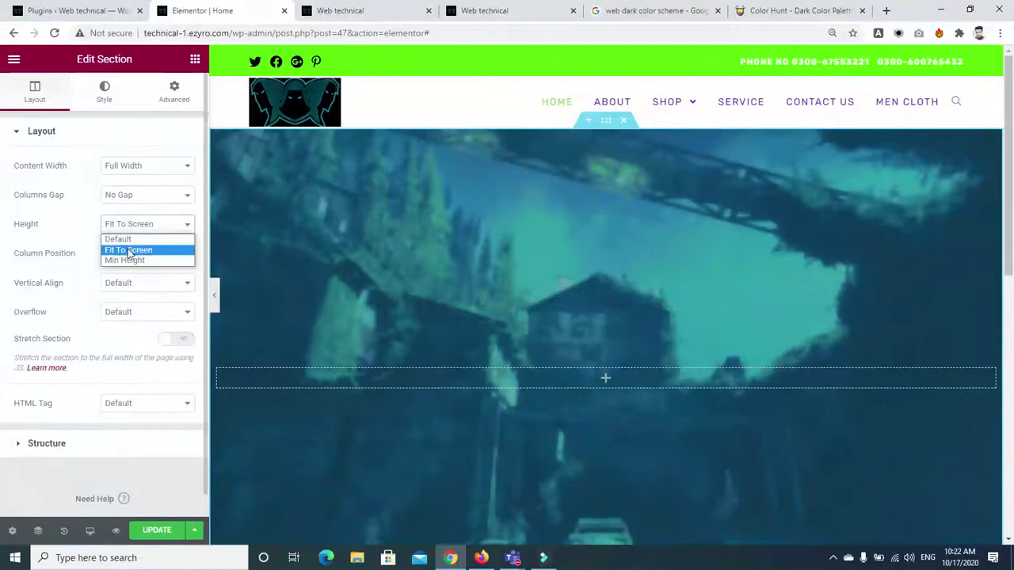
pyautogui.click(124, 260)
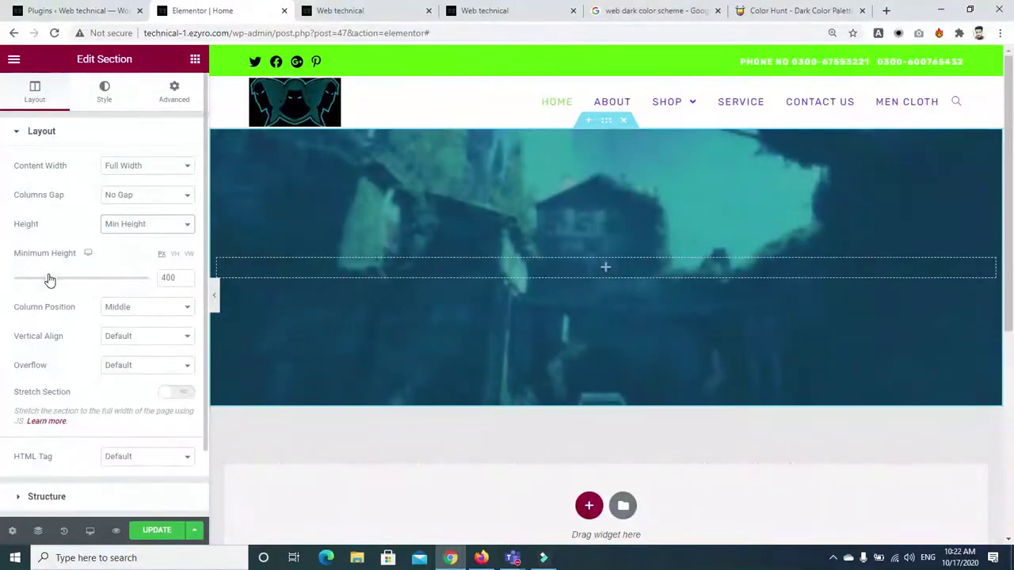
pyautogui.moveTo(15, 279); pyautogui.dragTo(63, 294)
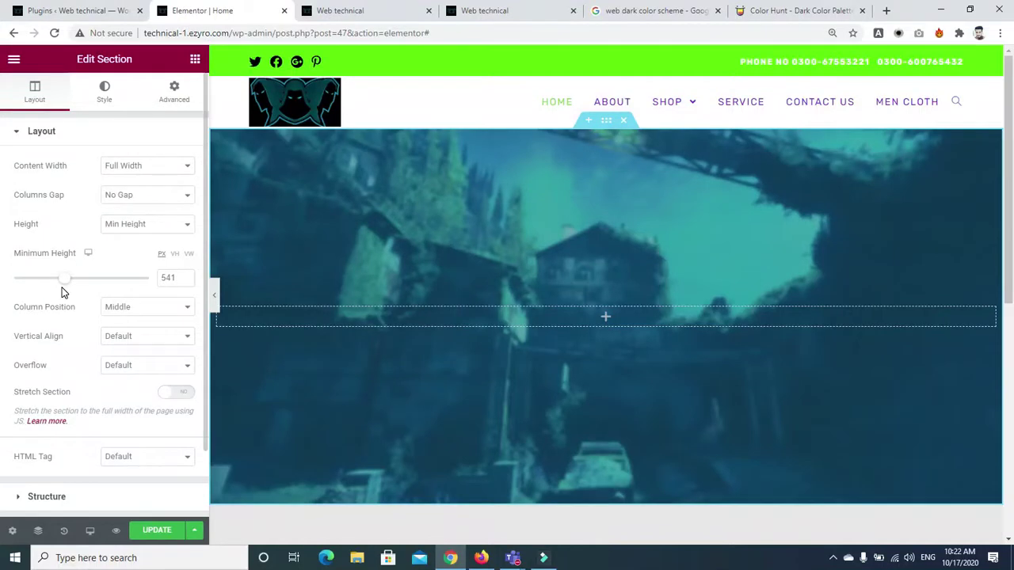
pyautogui.moveTo(64, 283); pyautogui.dragTo(67, 285)
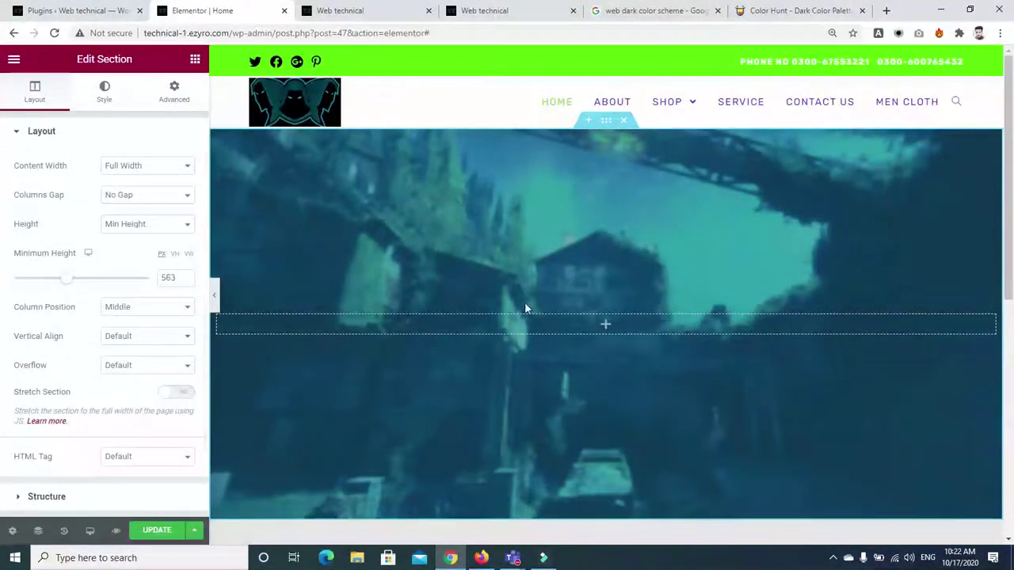
# Set the section's background overlay to the Classic type in its normal state.
pyautogui.click(101, 95)
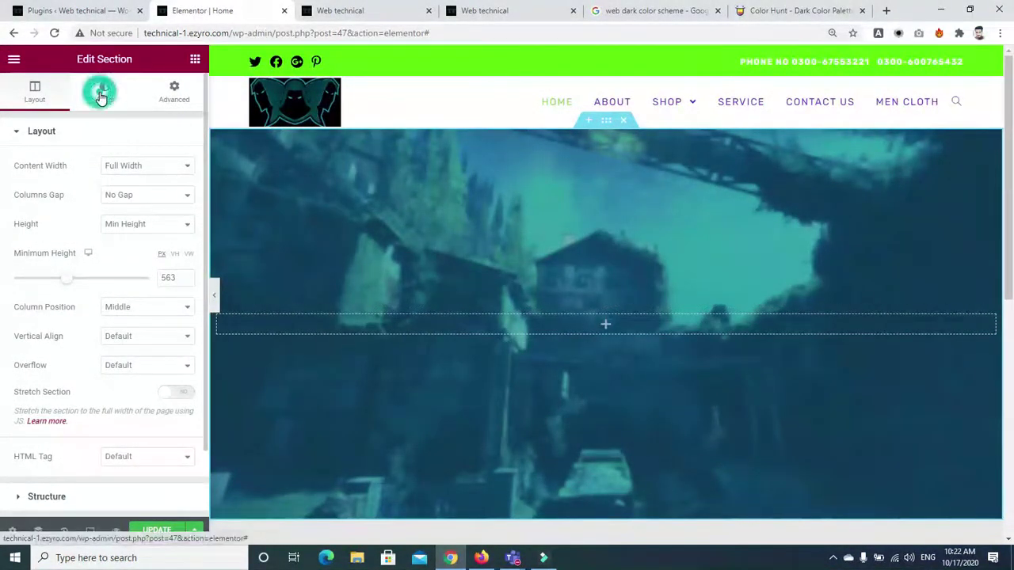
pyautogui.click(204, 236)
pyautogui.moveTo(203, 235); pyautogui.dragTo(203, 369)
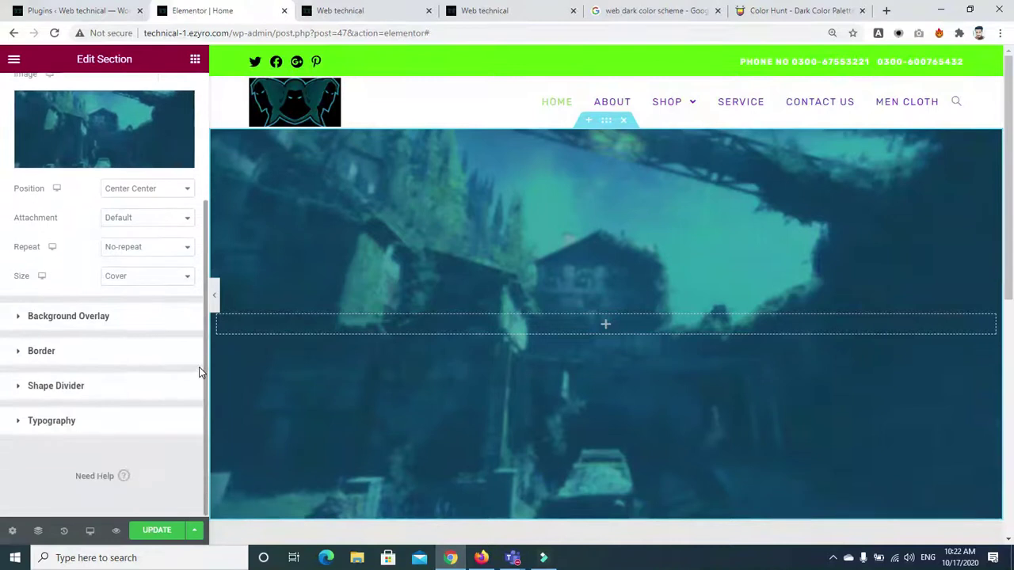
pyautogui.click(18, 319)
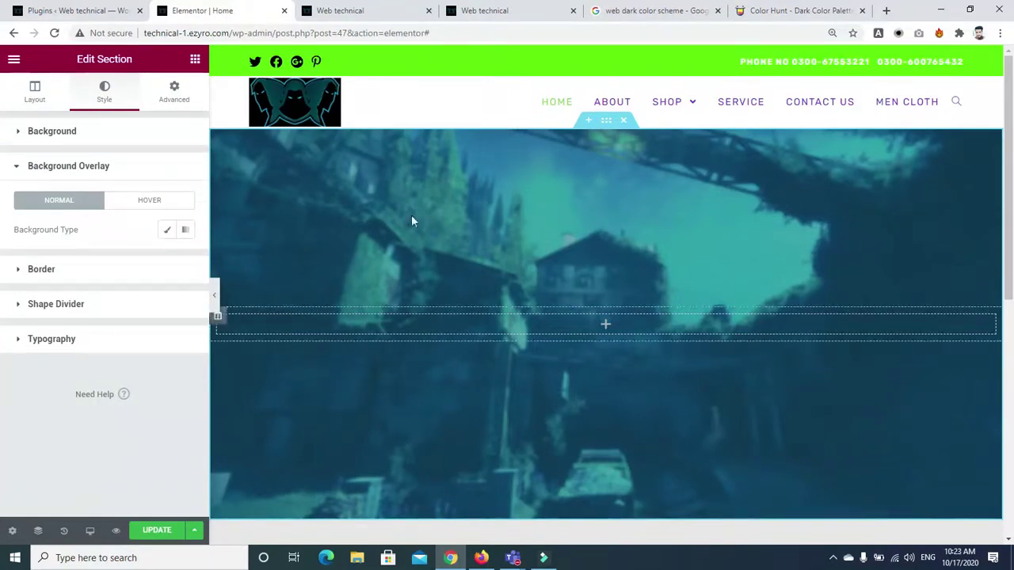
pyautogui.click(166, 229)
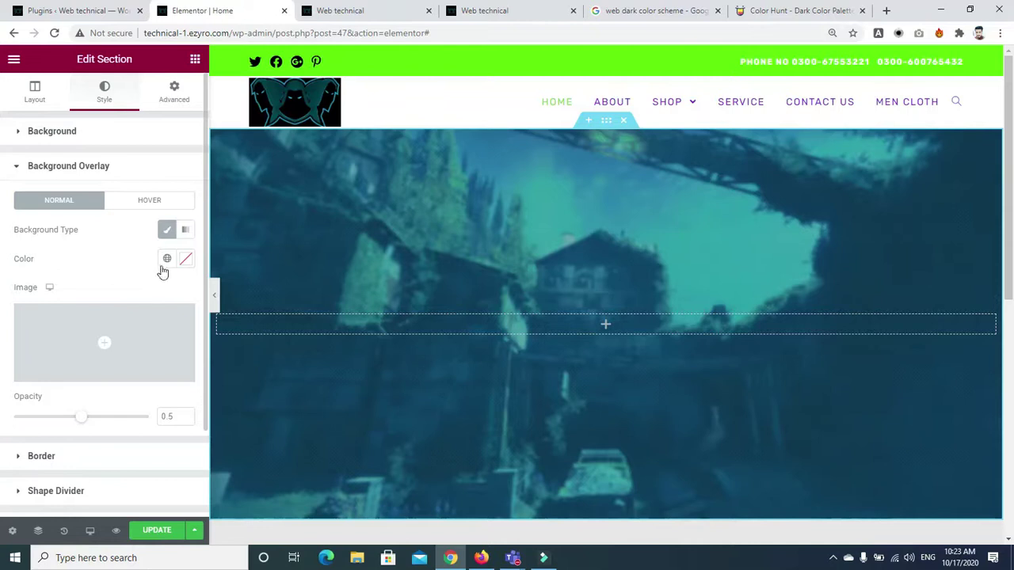
pyautogui.moveTo(114, 372)
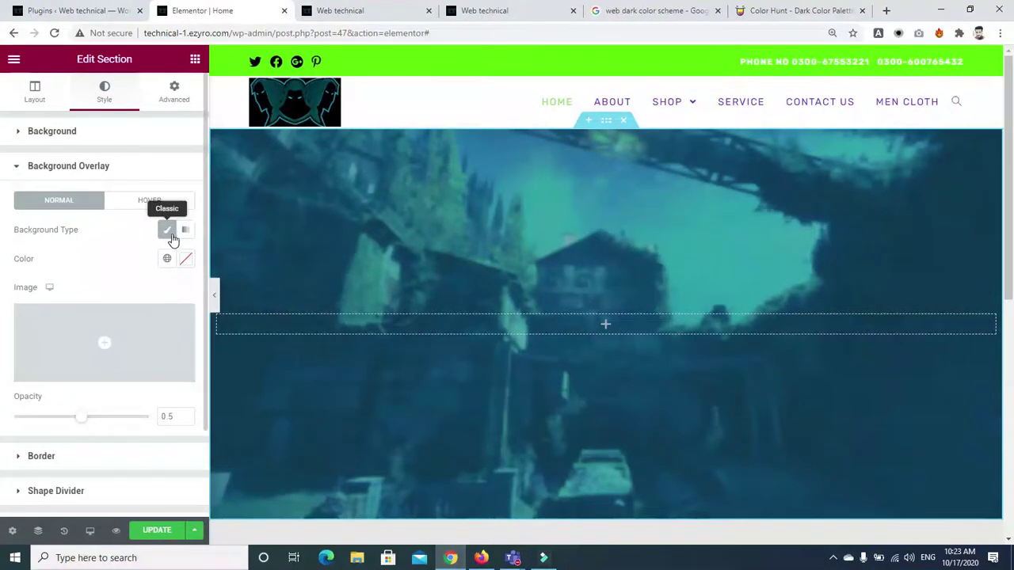
# Give the background overlay the translucent near-black colour #1B1919DE.
pyautogui.click(188, 261)
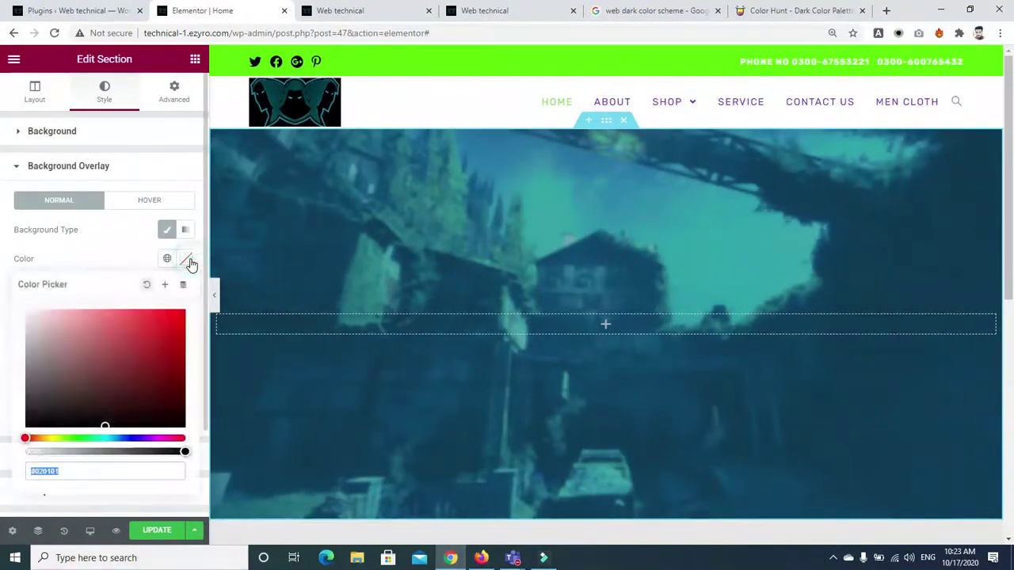
pyautogui.click(104, 424)
pyautogui.moveTo(103, 405); pyautogui.dragTo(42, 397)
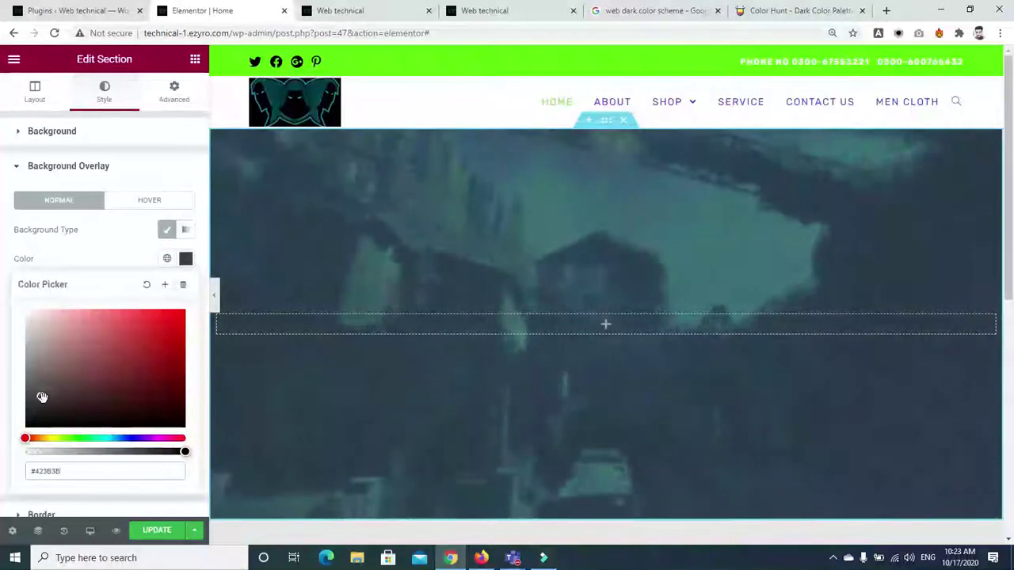
pyautogui.moveTo(184, 453)
pyautogui.mouseDown()
pyautogui.moveTo(137, 451)
pyautogui.moveTo(152, 452)
pyautogui.moveTo(161, 468)
pyautogui.moveTo(158, 453)
pyautogui.moveTo(179, 453)
pyautogui.mouseUp()
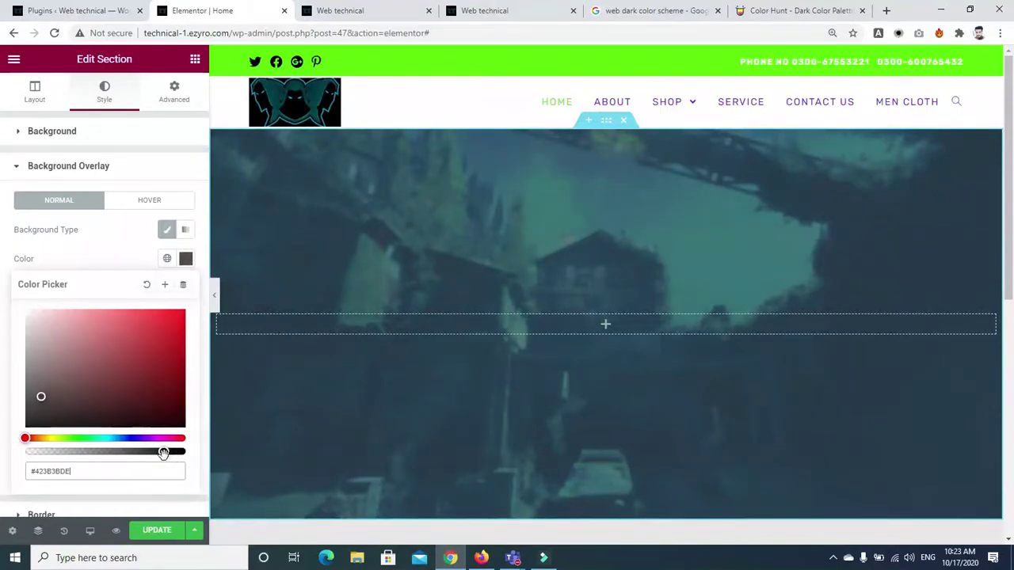
pyautogui.moveTo(41, 403); pyautogui.dragTo(41, 411)
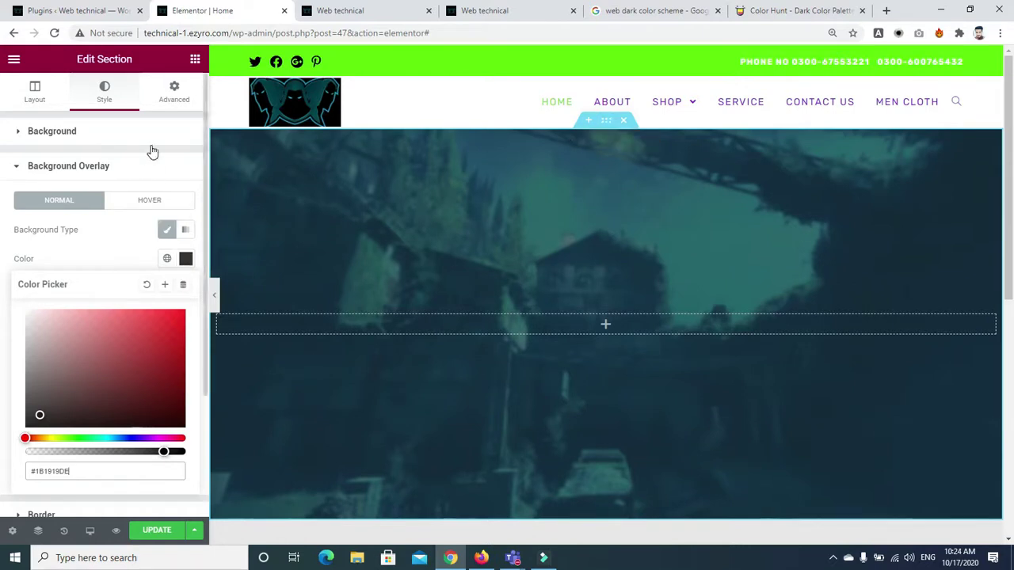
# Open the media library for the section's background image.
pyautogui.click(41, 129)
pyautogui.click(39, 127)
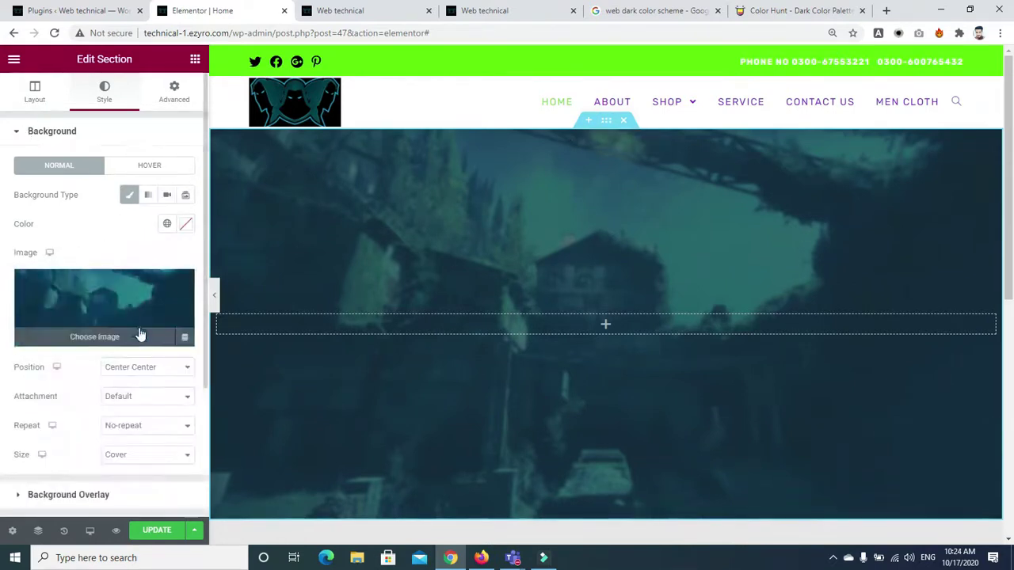
pyautogui.click(100, 301)
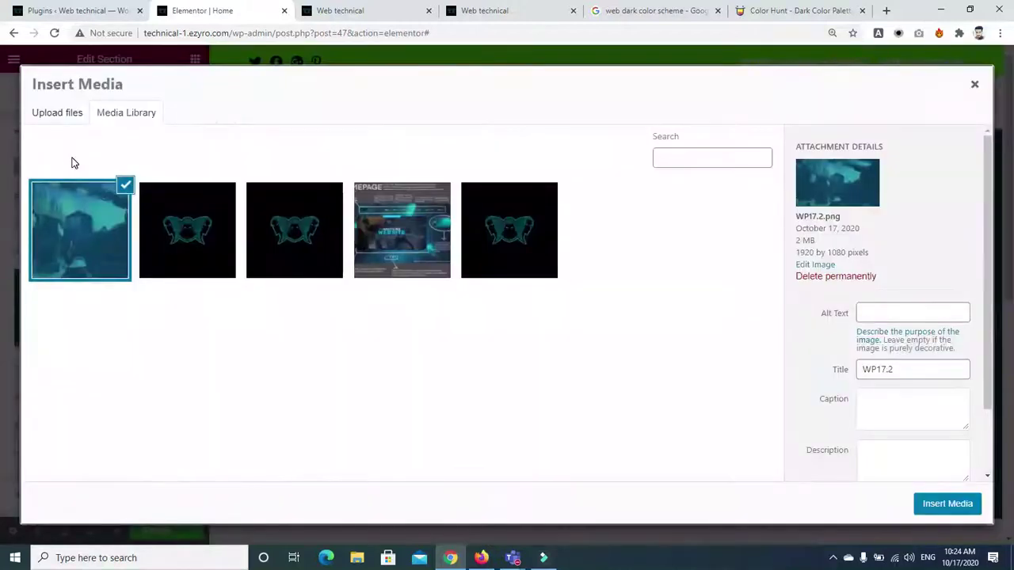
# Try to upload shutterstock_11477669 from the family control website folder on drive D.
pyautogui.click(55, 112)
pyautogui.click(505, 313)
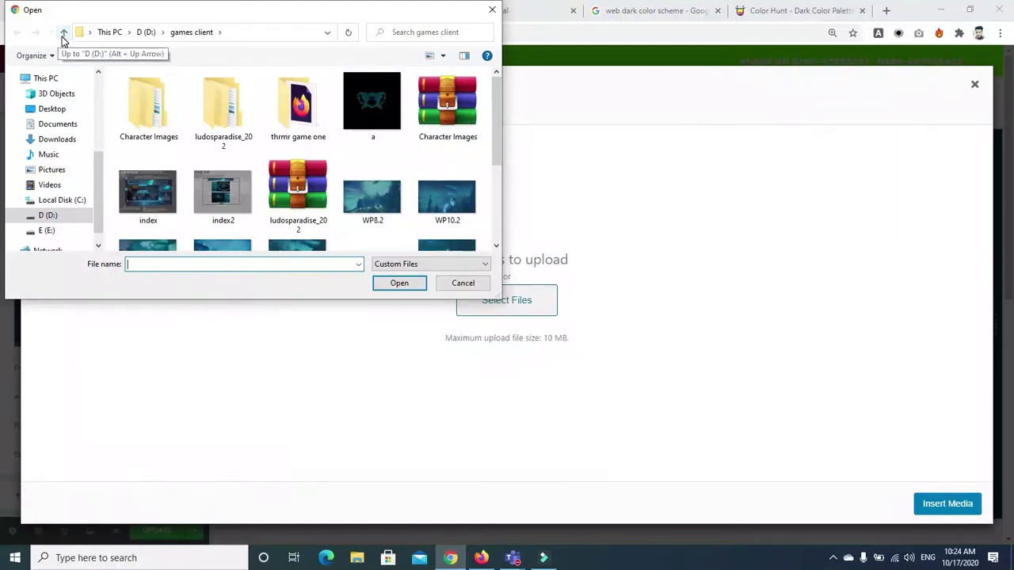
pyautogui.click(64, 36)
pyautogui.doubleClick(189, 122)
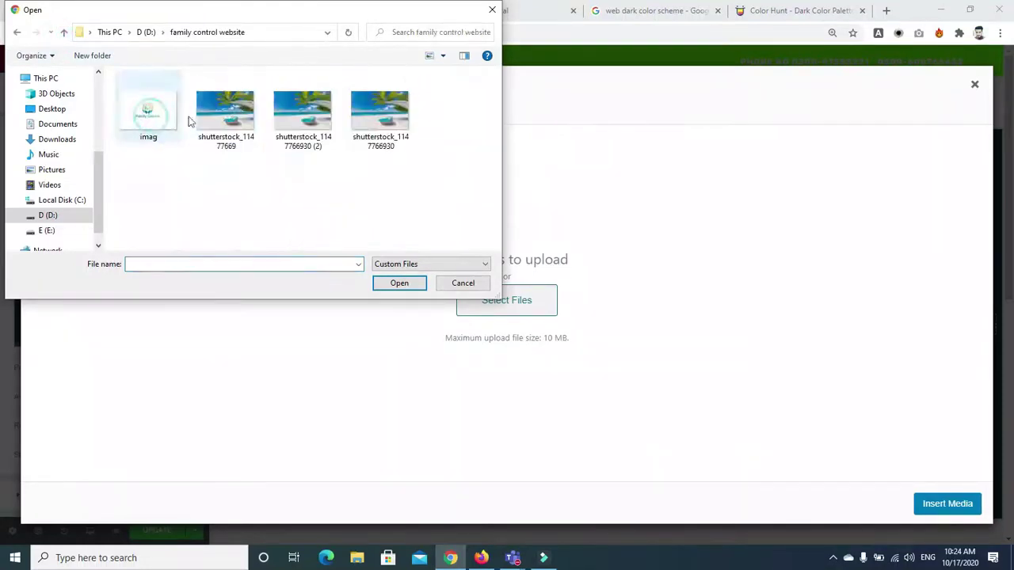
pyautogui.click(224, 111)
pyautogui.click(400, 283)
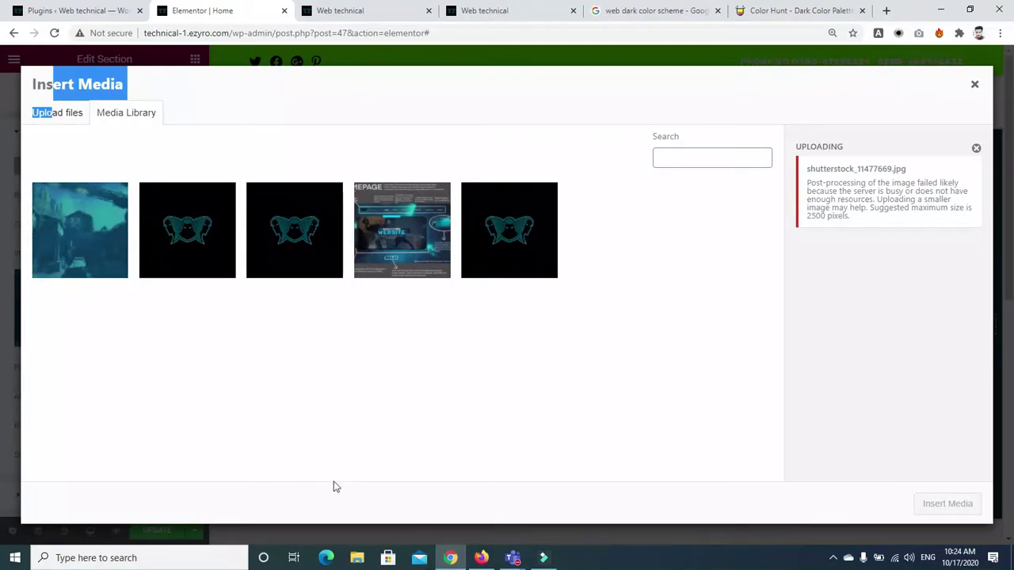
# Open google.com in a new browser tab.
pyautogui.click(885, 10)
pyautogui.write('google.com')
pyautogui.press('Return')
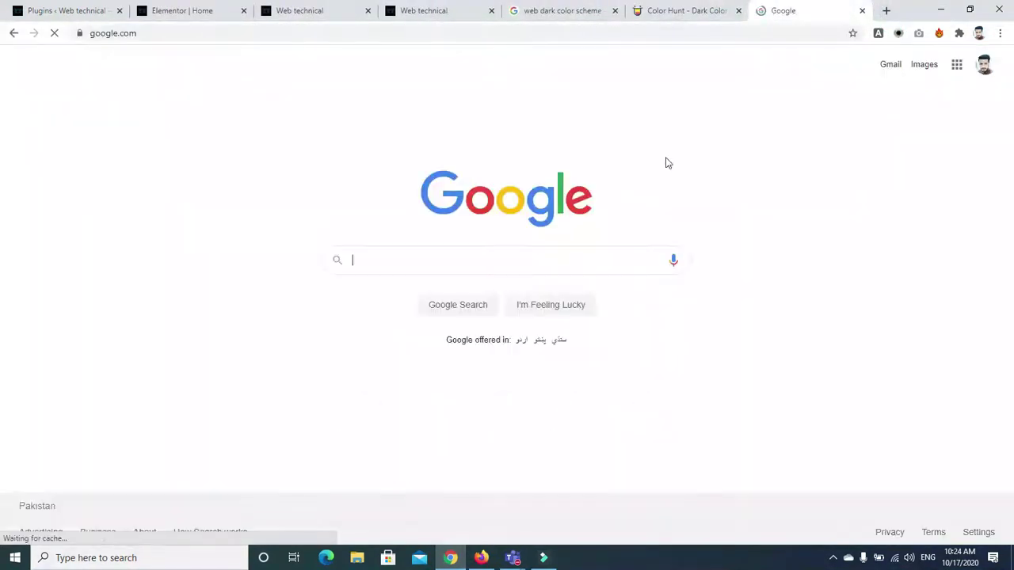
pyautogui.write('images')
pyautogui.press('BackSpace')
pyautogui.press('BackSpace')
pyautogui.press('BackSpace')
pyautogui.press('BackSpace')
pyautogui.press('BackSpace')
pyautogui.press('BackSpace')
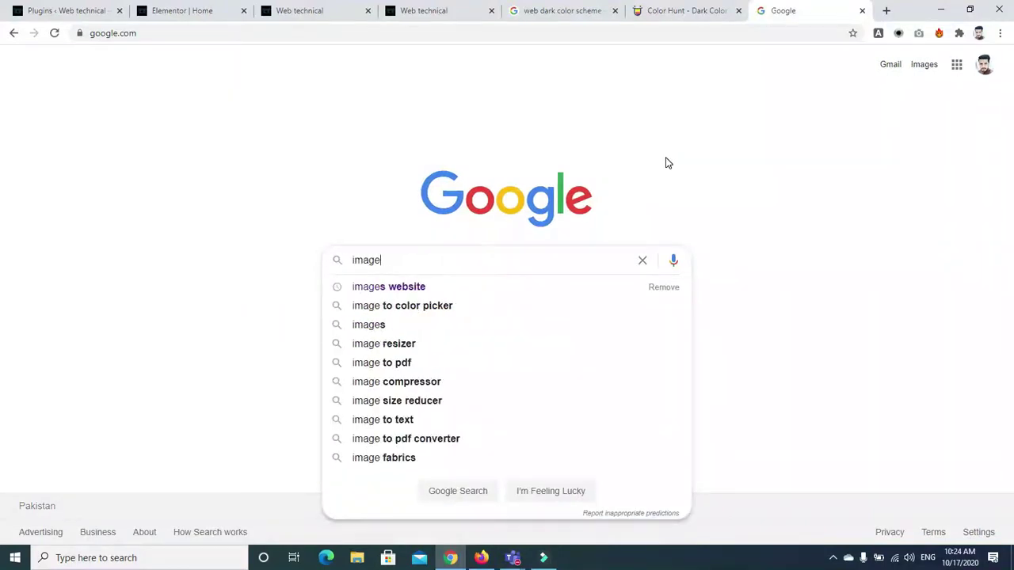
# Search Google for "natural" and show the image results.
pyautogui.write('natural')
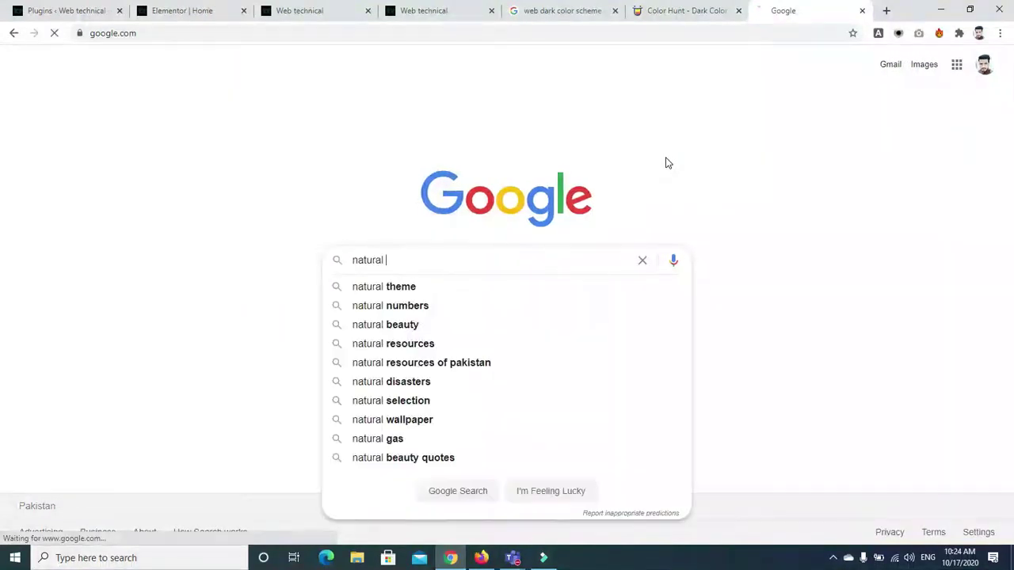
pyautogui.press('Return')
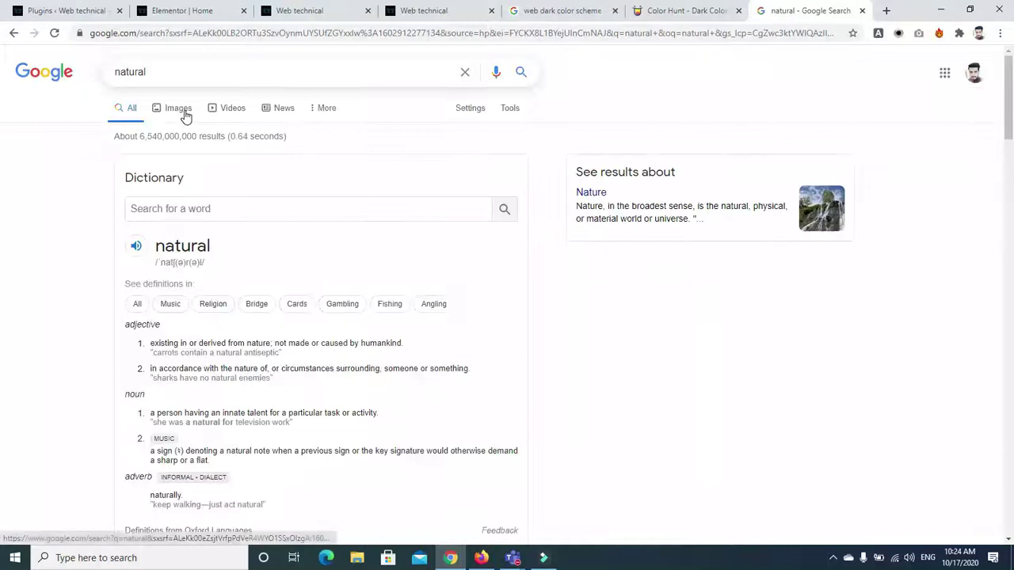
pyautogui.click(186, 115)
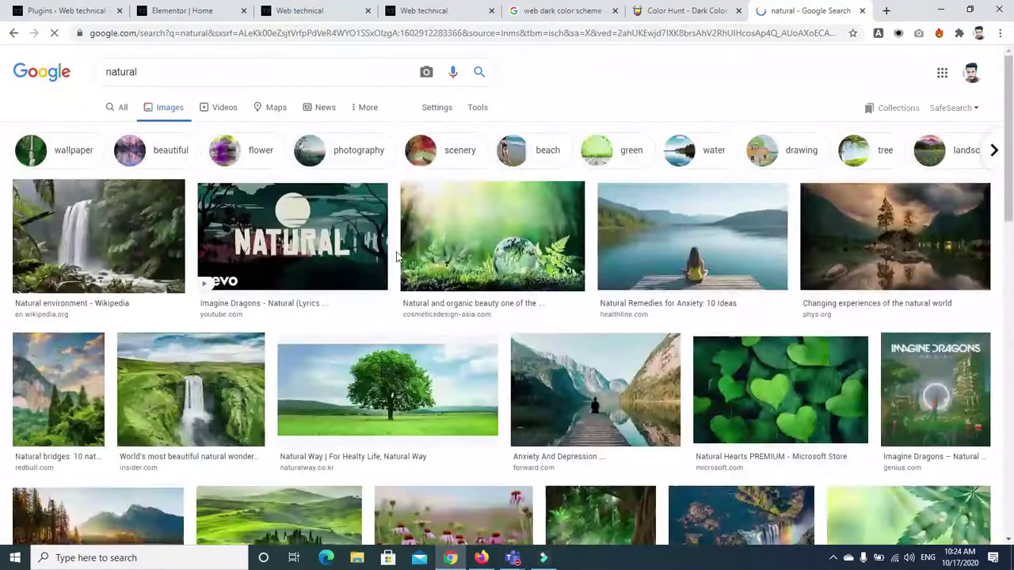
# Save the Natural Wonders of Southeast Asia image as a JPEG in the family control website folder on drive D and close its preview.
pyautogui.scroll(-2, 711, 232)
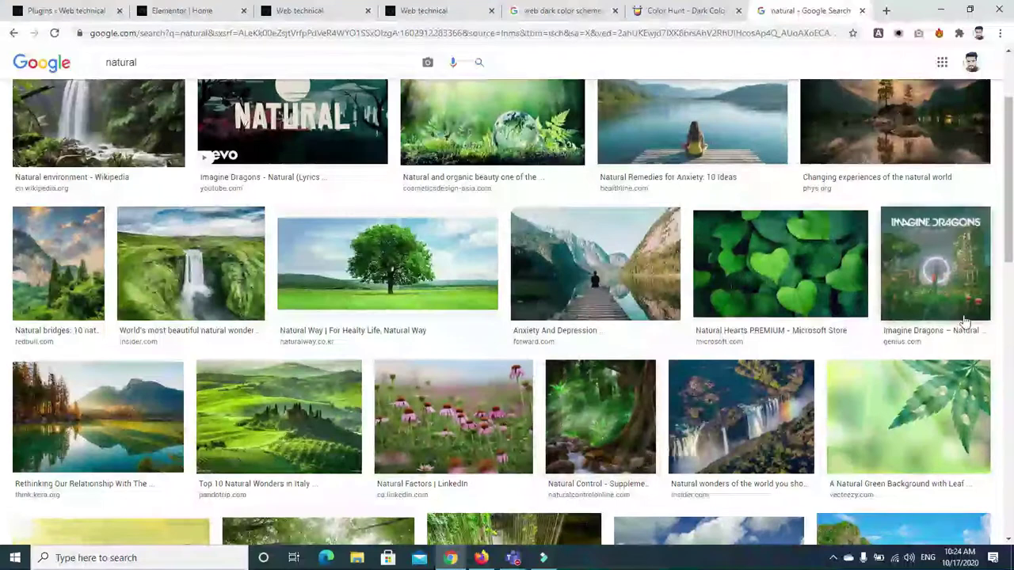
pyautogui.scroll(-2, 3, 246)
pyautogui.scroll(-1, 554, 332)
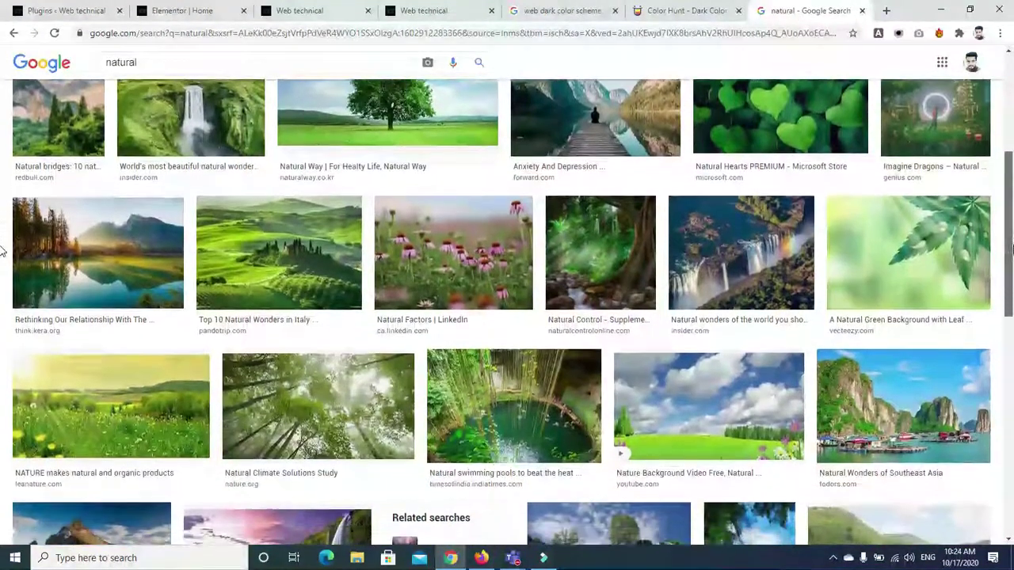
pyautogui.click(890, 402)
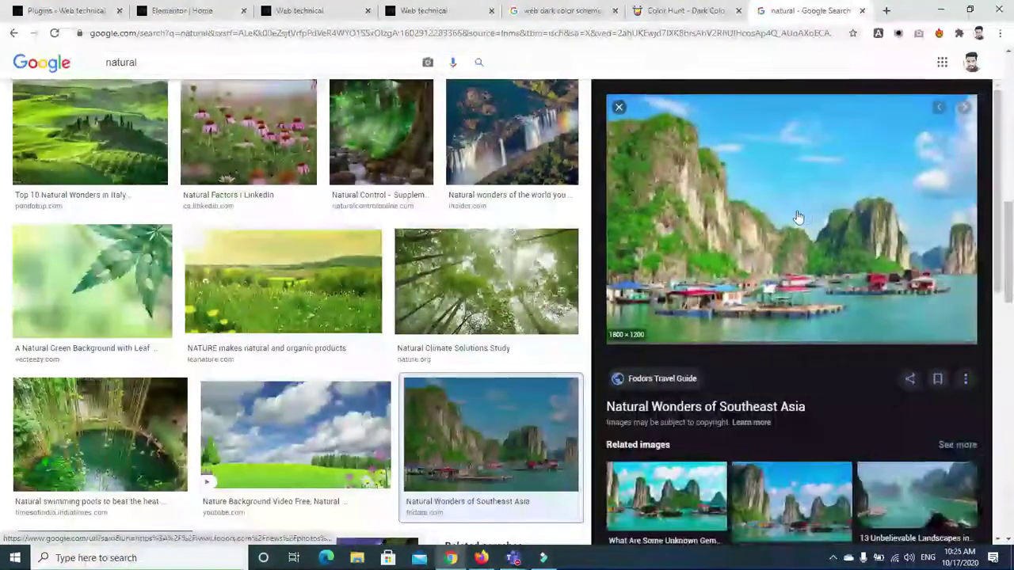
pyautogui.rightClick(762, 219)
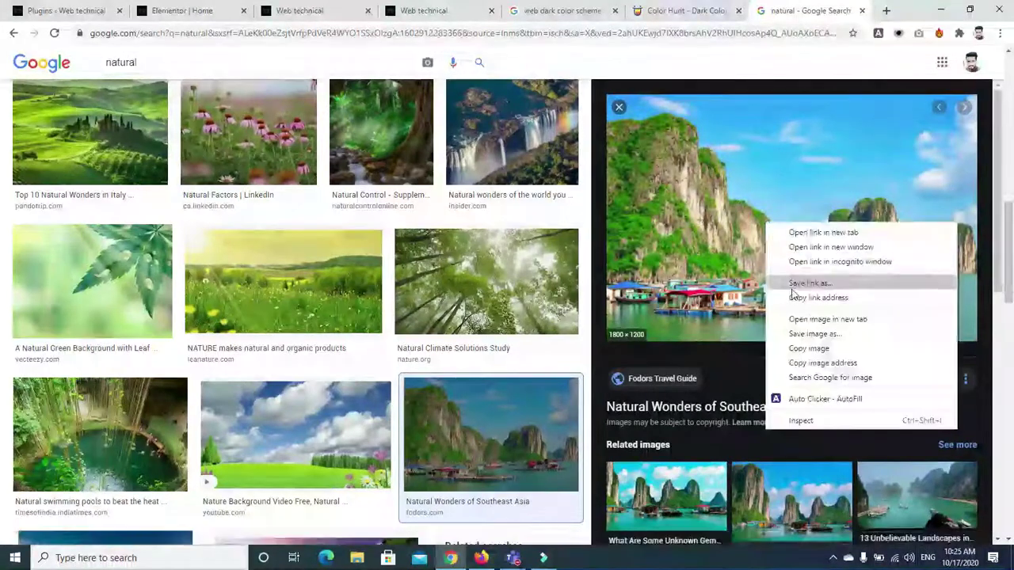
pyautogui.click(806, 341)
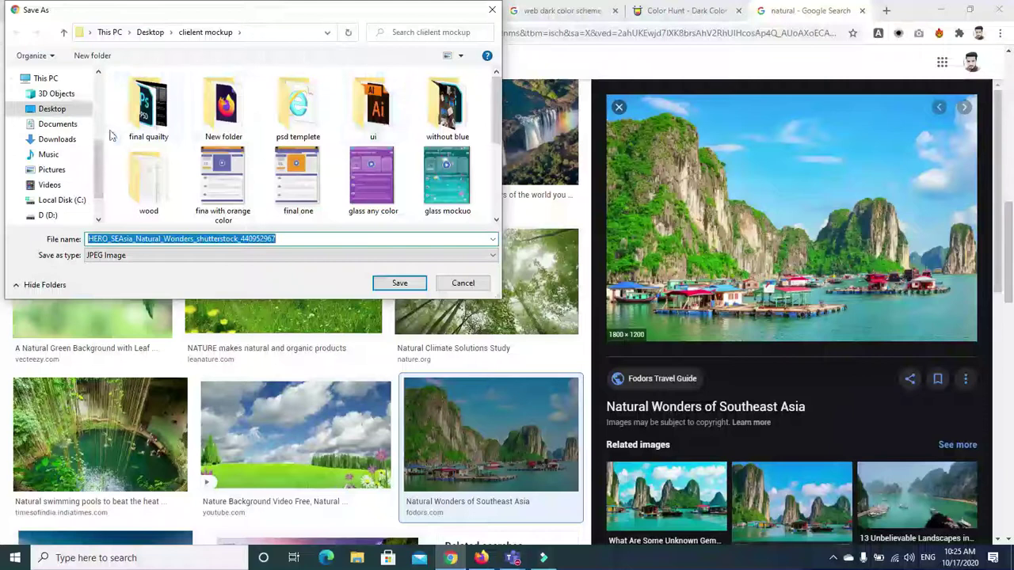
pyautogui.click(76, 216)
pyautogui.doubleClick(179, 123)
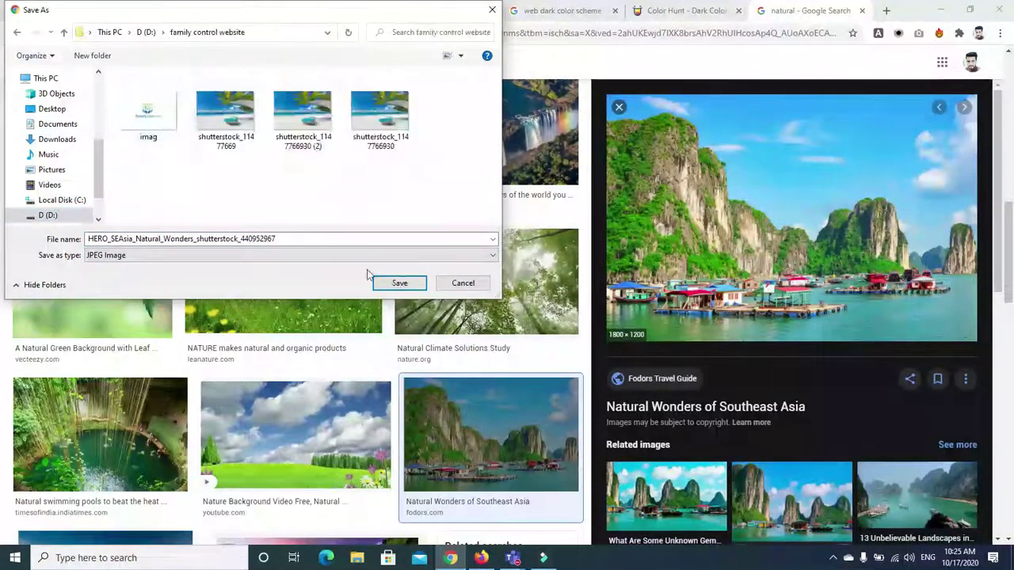
pyautogui.click(387, 283)
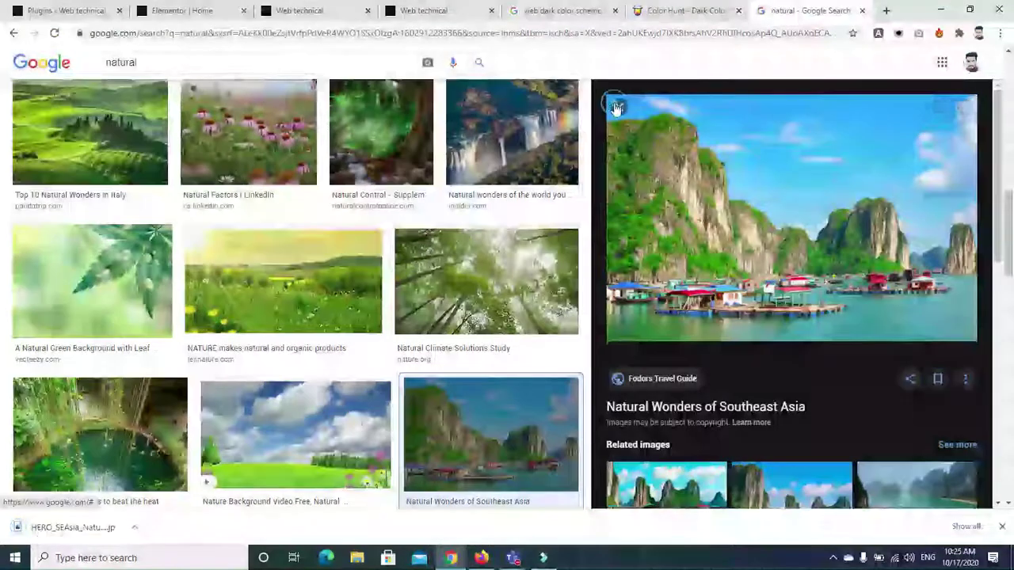
pyautogui.click(617, 108)
# Back in Elementor, upload HERO_SEAsia_Natural_Wonders_shutterstock_440952967 from the family control website folder and insert it as the section's background image.
pyautogui.click(170, 11)
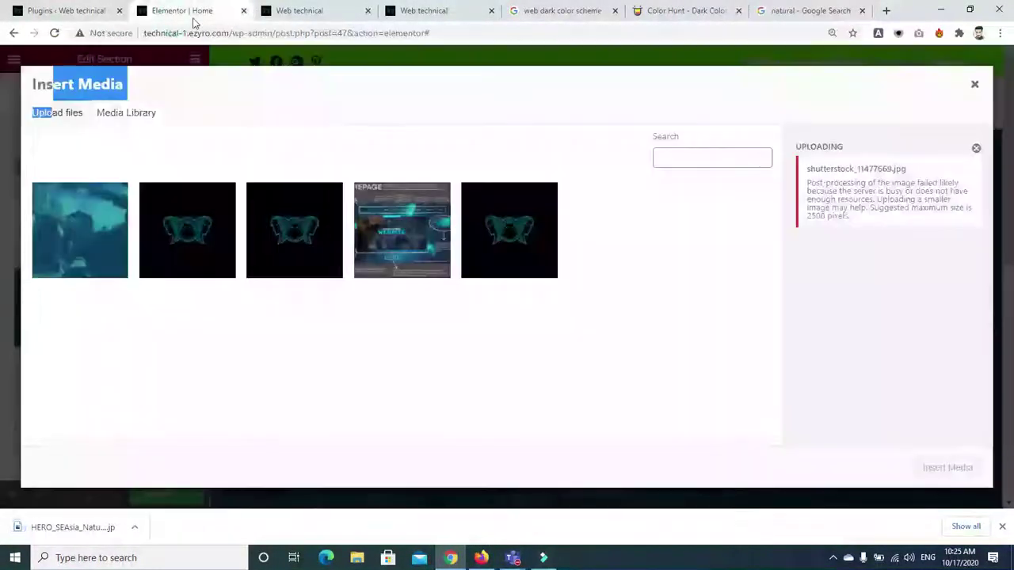
pyautogui.click(56, 112)
pyautogui.click(506, 288)
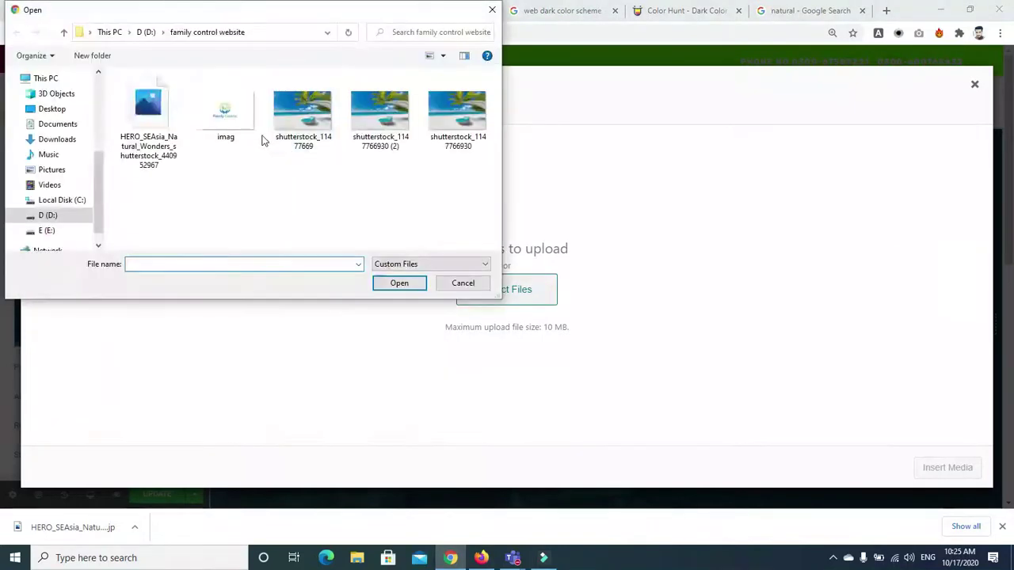
pyautogui.click(168, 117)
pyautogui.click(400, 284)
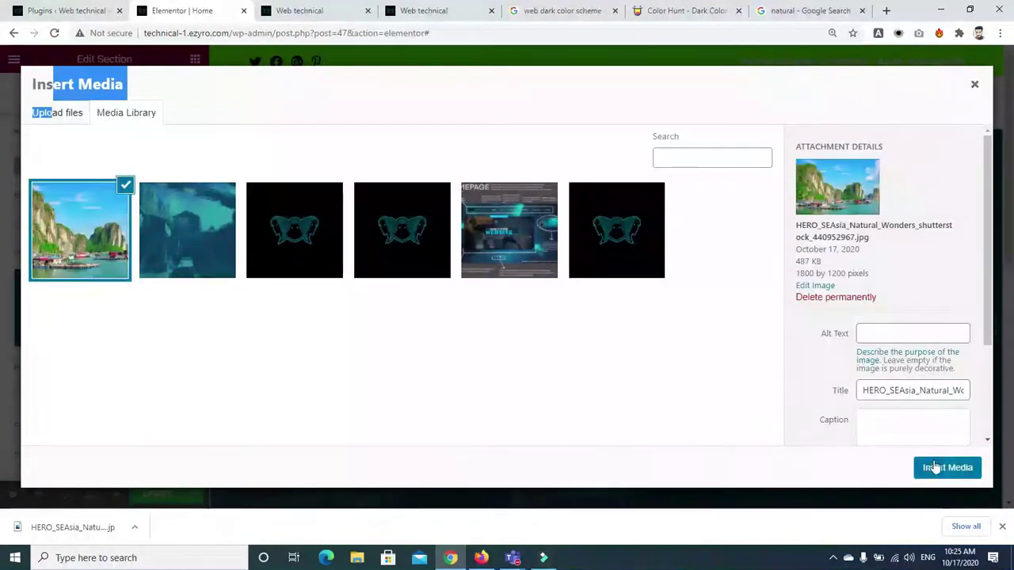
pyautogui.click(944, 468)
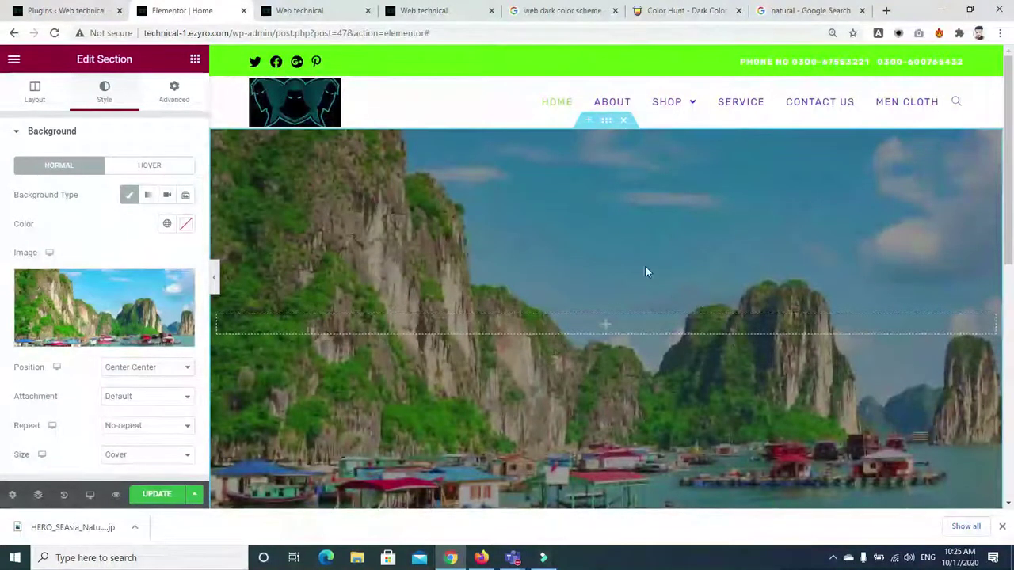
pyautogui.moveTo(1009, 158); pyautogui.dragTo(1011, 184)
pyautogui.scroll(1, 693, 179)
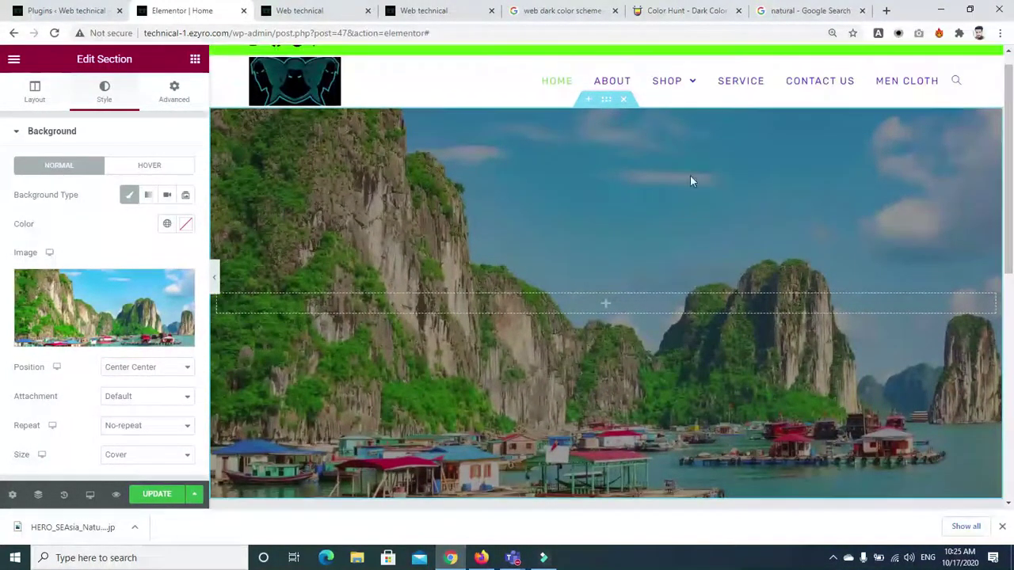
# Set the section's background overlay colour to the dark navy 071E3D copied from the Color Hunt palette, with transparency giving #071E3DB3.
pyautogui.moveTo(204, 162); pyautogui.dragTo(4, 293)
pyautogui.click(30, 279)
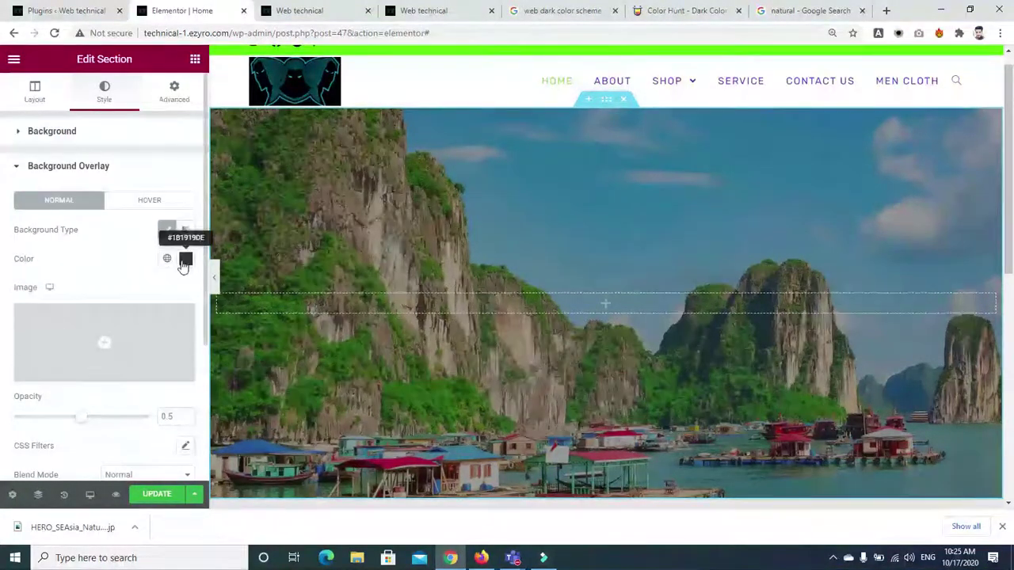
pyautogui.click(184, 260)
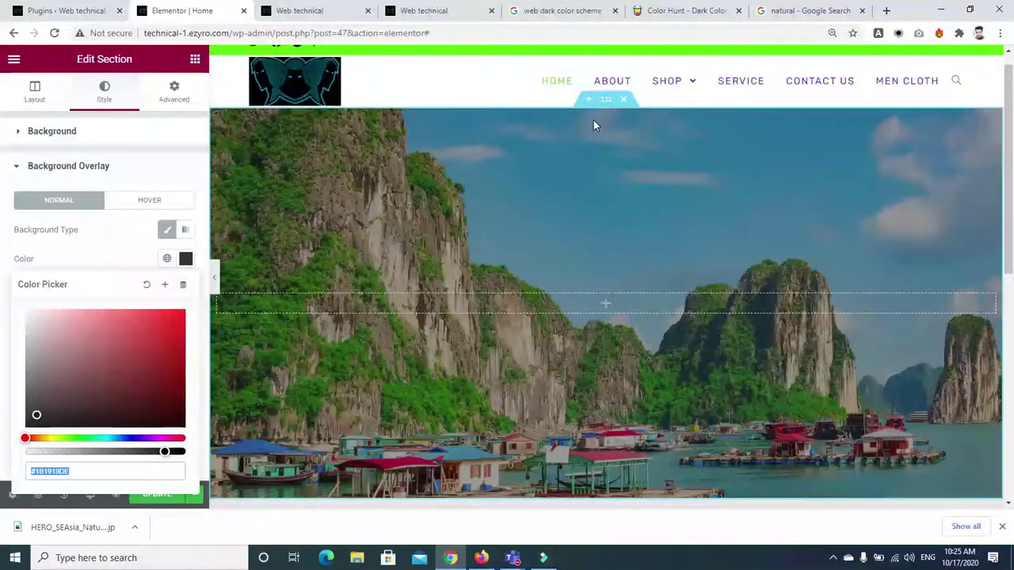
pyautogui.click(674, 10)
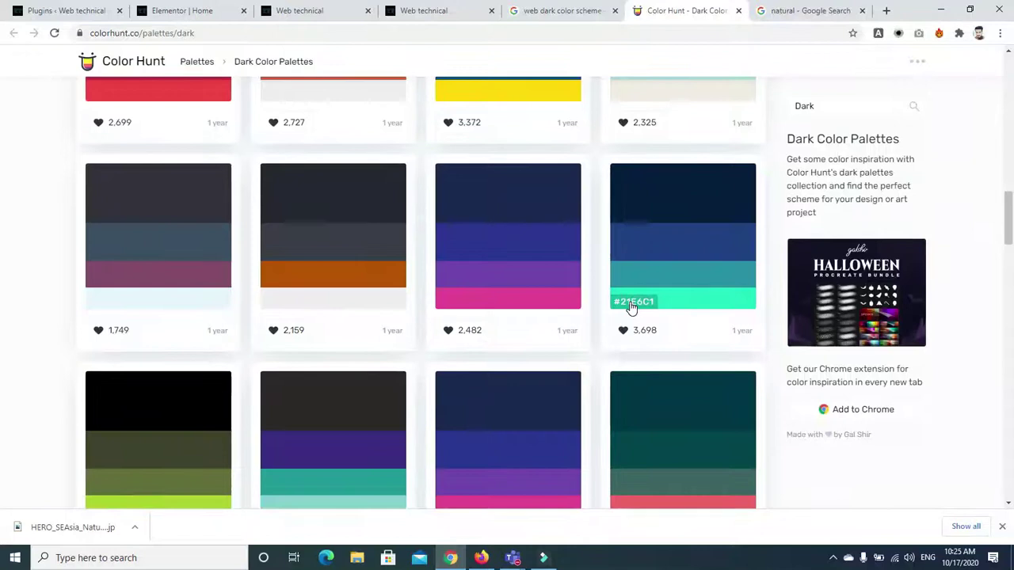
pyautogui.click(630, 220)
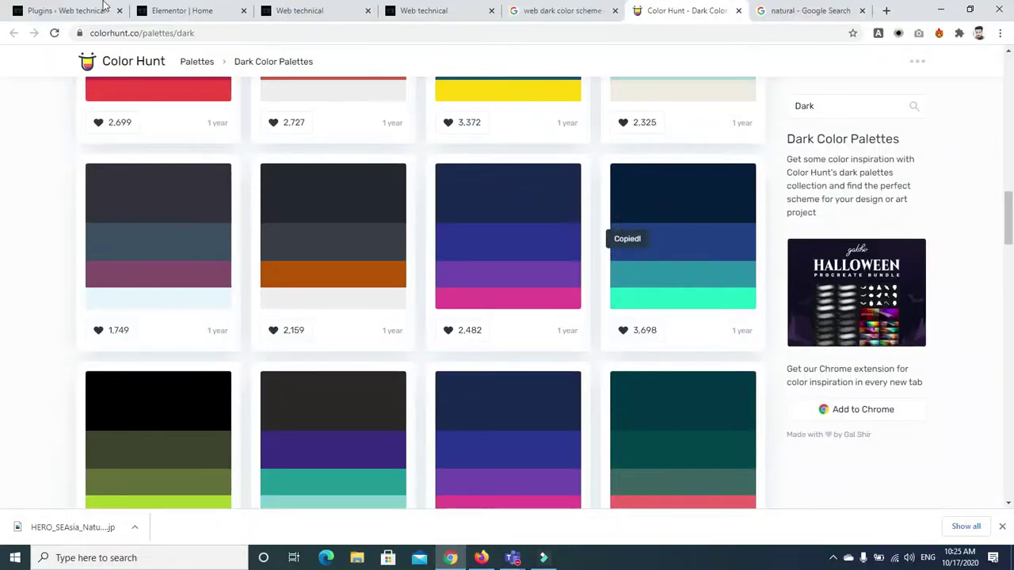
pyautogui.click(182, 10)
pyautogui.hotkey('ctrl', 'v')
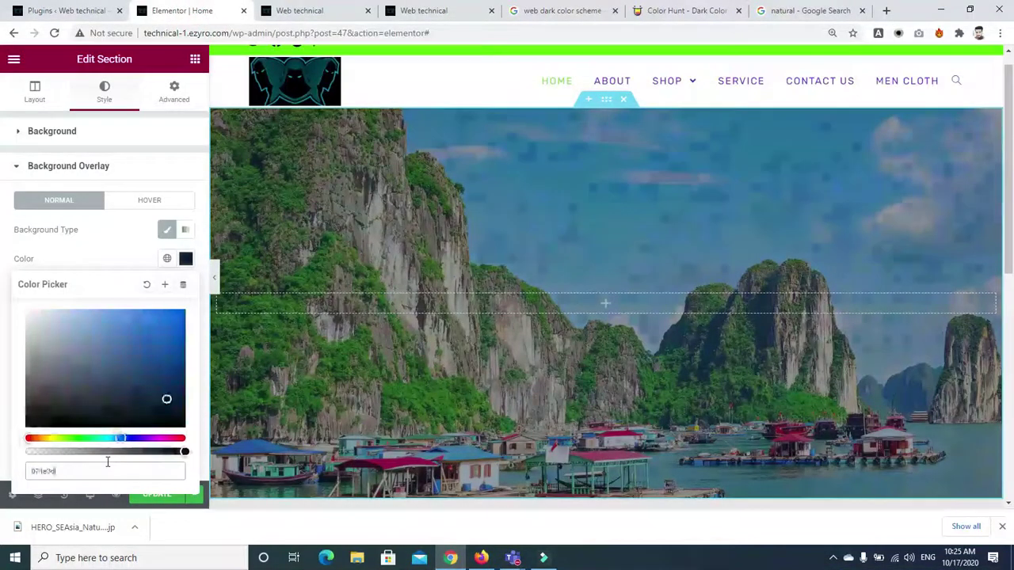
pyautogui.moveTo(183, 453); pyautogui.dragTo(138, 453)
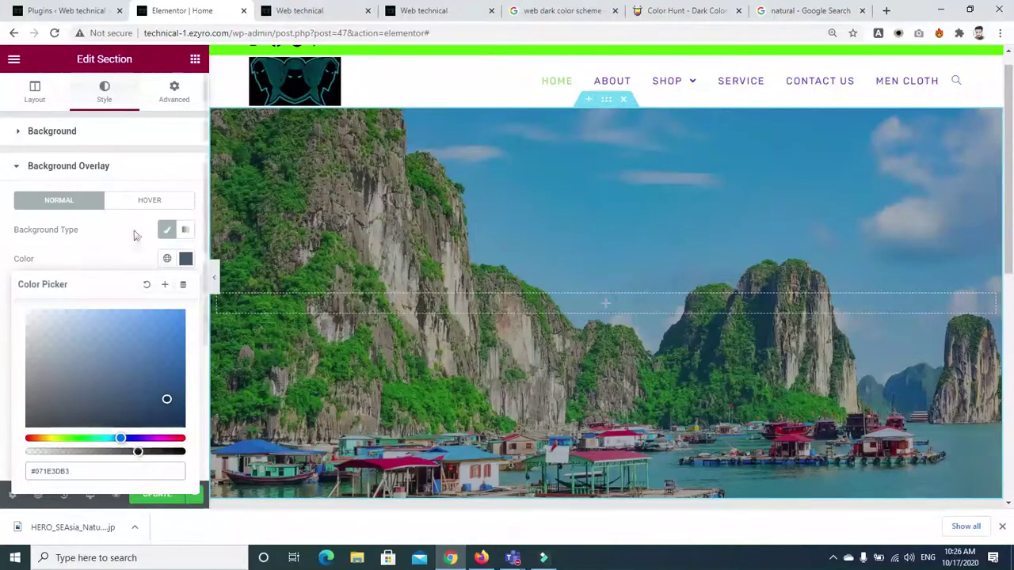
# Try a gradient background overlay with the Color Hunt green 21E6C1 as a partly transparent second colour.
pyautogui.click(187, 232)
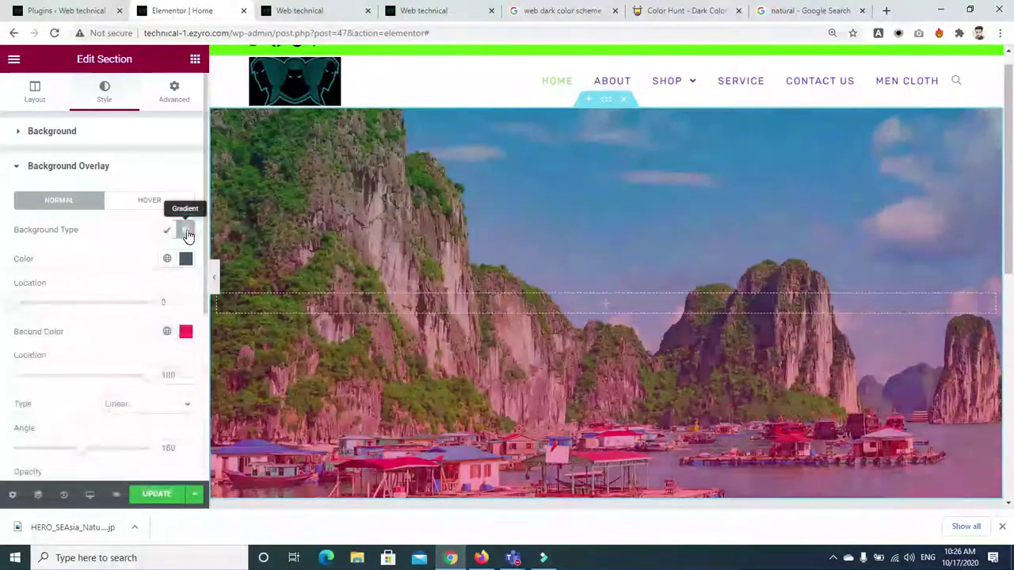
pyautogui.click(186, 260)
pyautogui.click(186, 259)
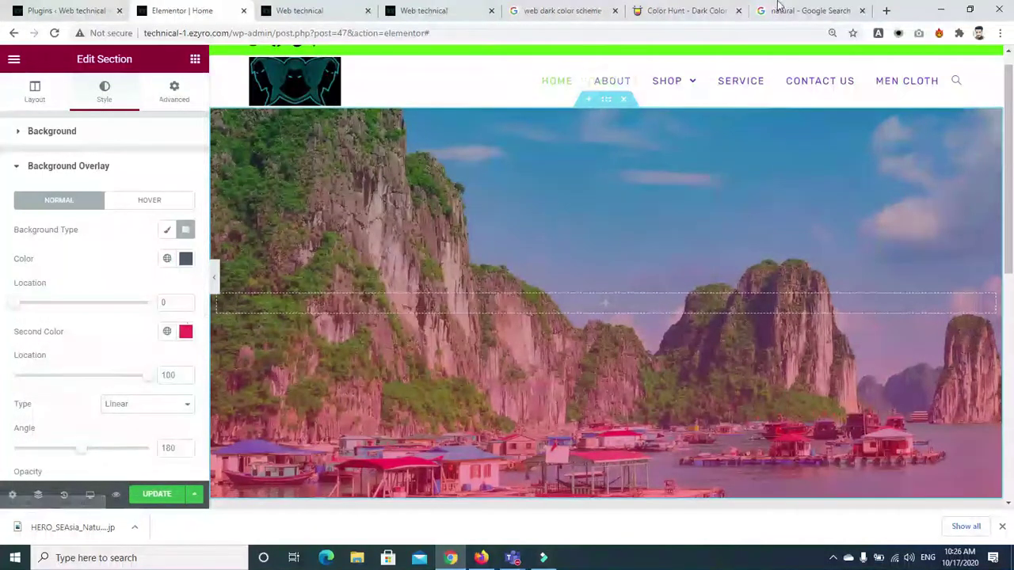
pyautogui.click(804, 10)
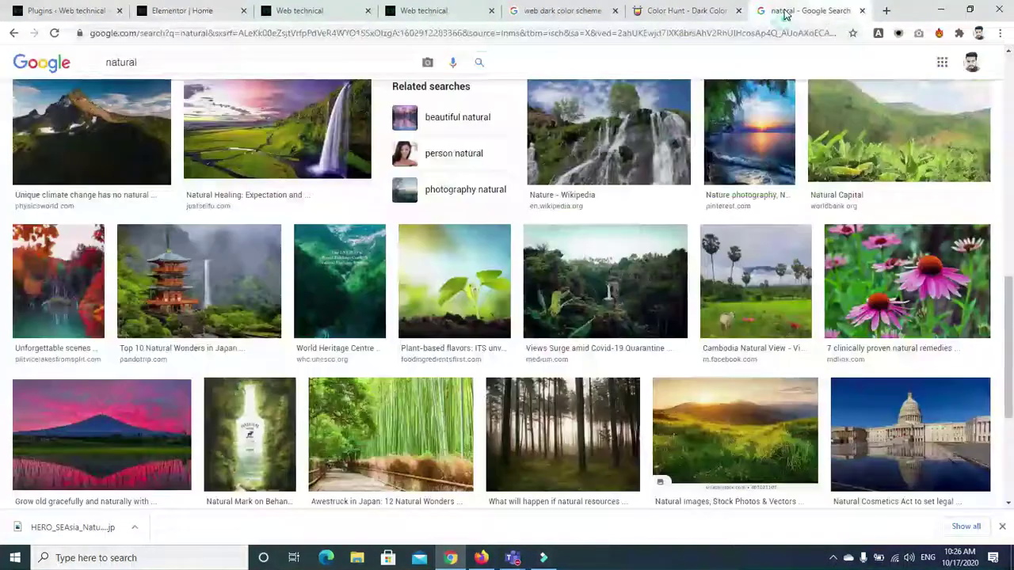
pyautogui.click(705, 10)
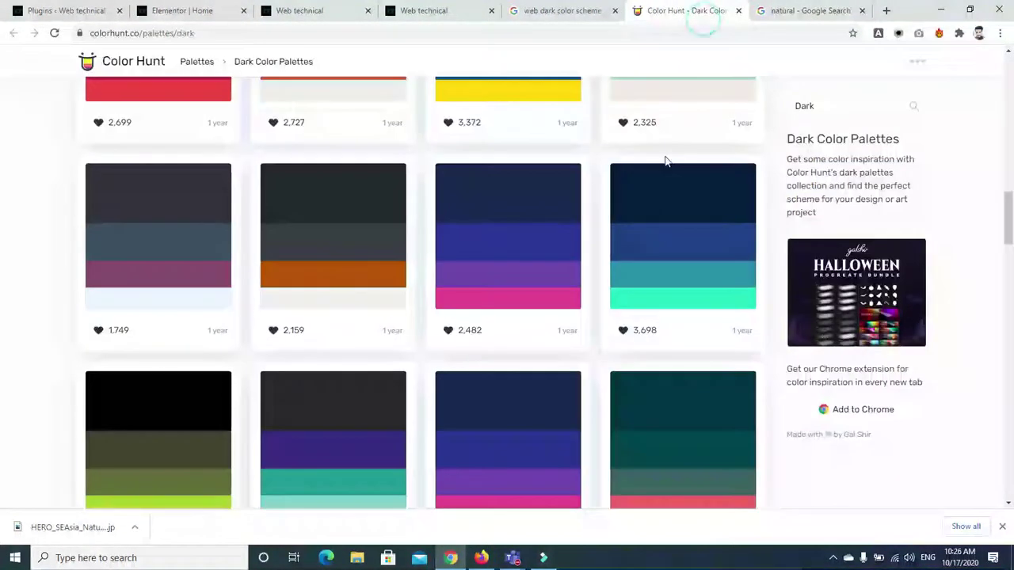
pyautogui.click(626, 301)
pyautogui.click(155, 10)
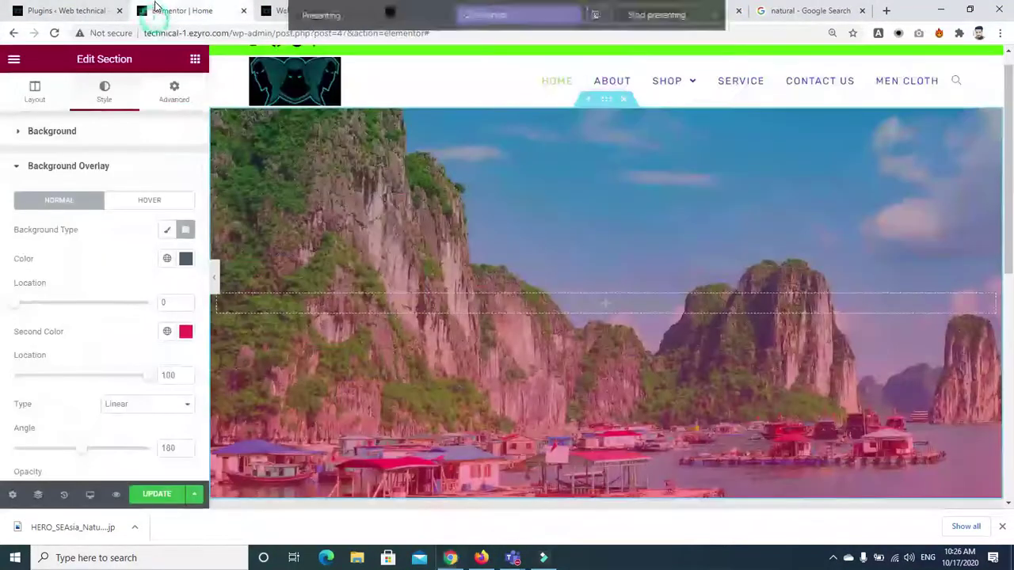
pyautogui.click(185, 331)
pyautogui.hotkey('ctrl', 'v')
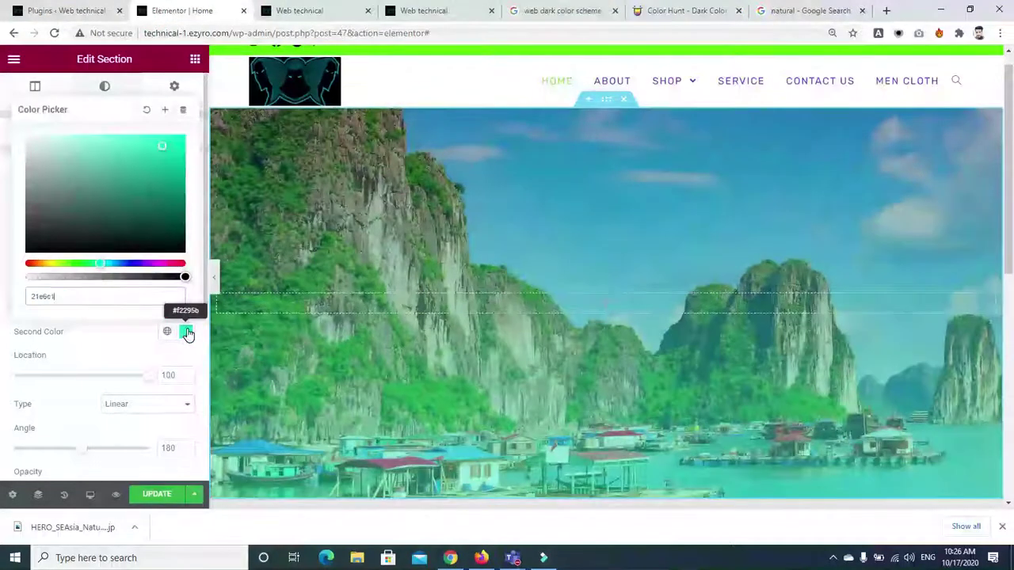
pyautogui.moveTo(184, 277); pyautogui.dragTo(131, 278)
pyautogui.click(205, 262)
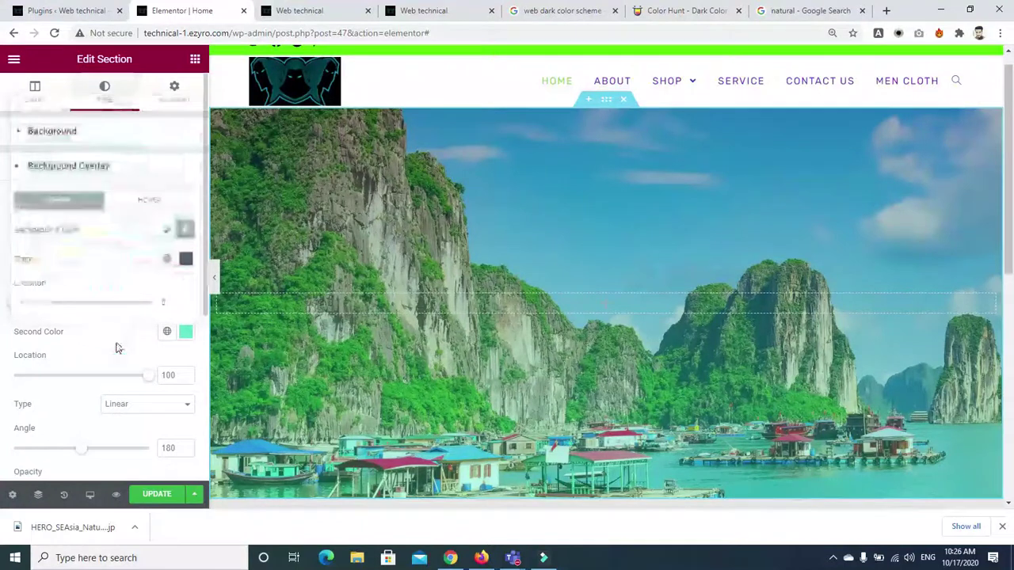
# Try a Radial type for the overlay gradient with the opacity set to 1.
pyautogui.scroll(-4, 204, 266)
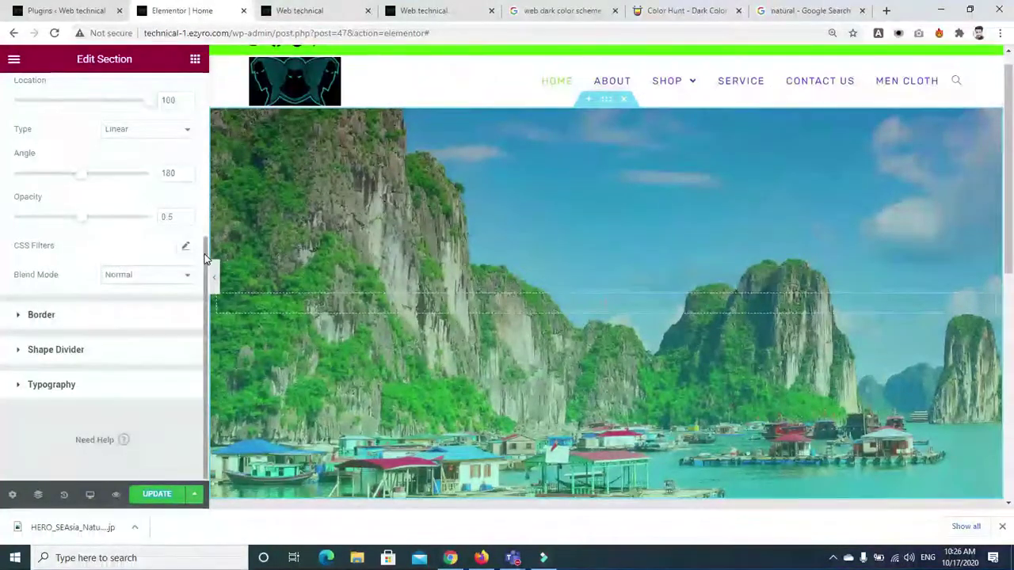
pyautogui.scroll(1, 207, 205)
pyautogui.scroll(1, 153, 152)
pyautogui.scroll(-1, 152, 194)
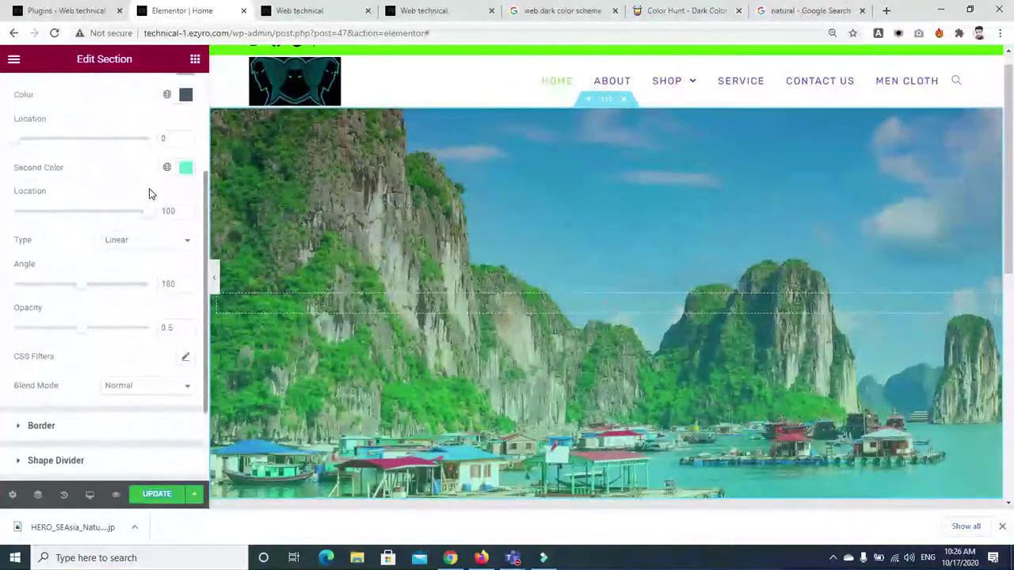
pyautogui.click(127, 241)
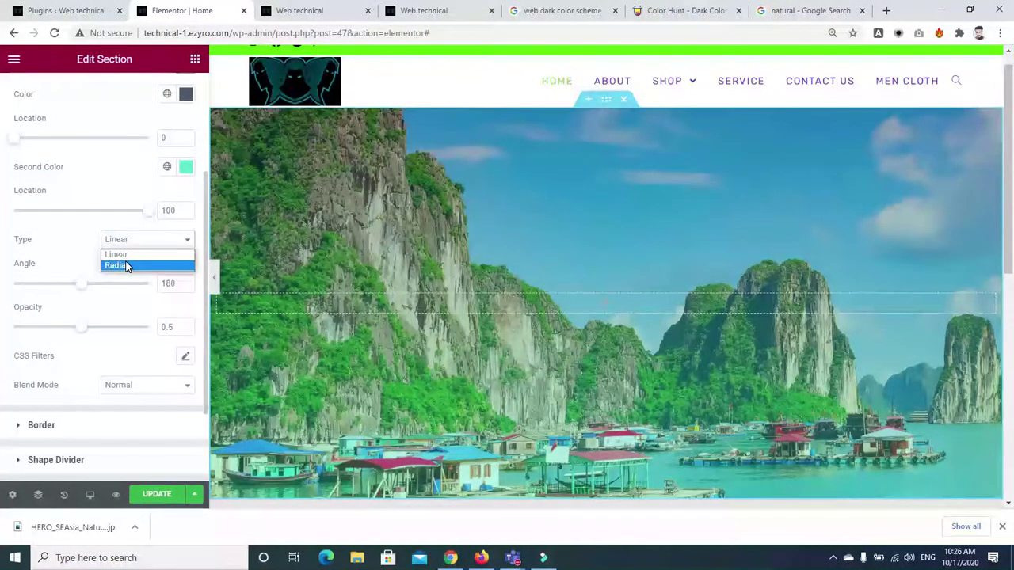
pyautogui.click(125, 266)
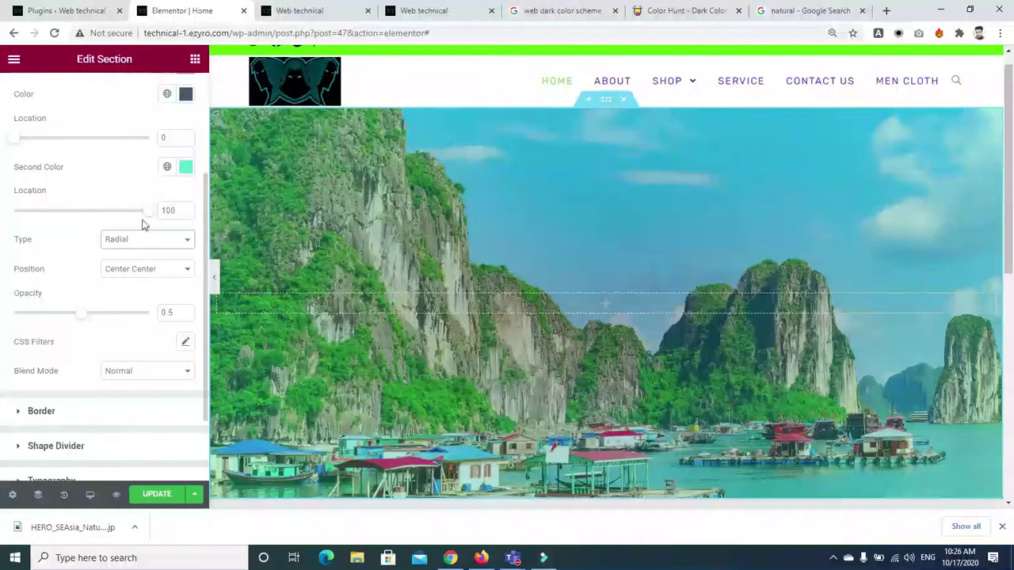
pyautogui.moveTo(78, 318); pyautogui.dragTo(176, 337)
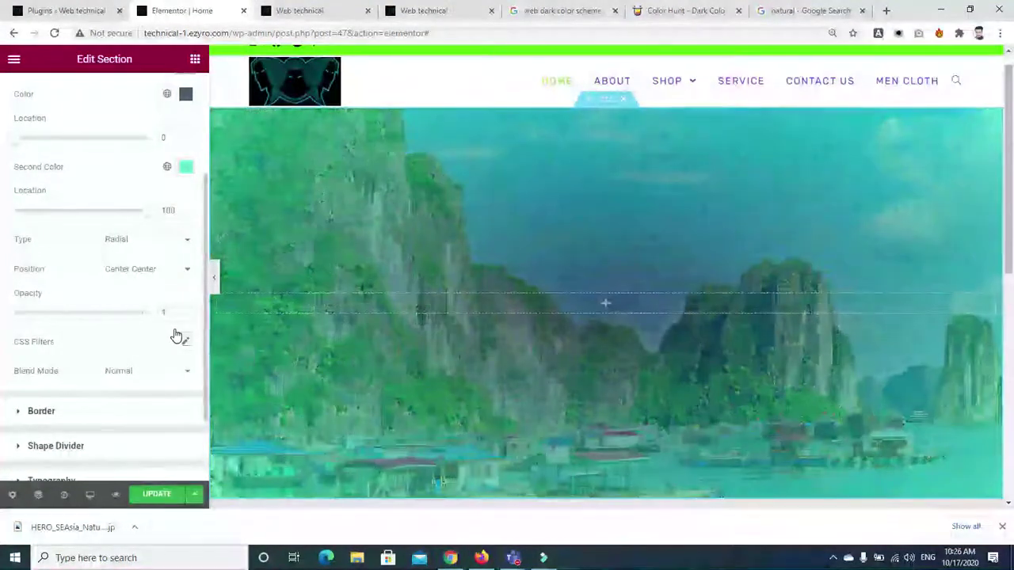
# Try the Top Center, Top Right and Bottom Left positions for the radial overlay gradient.
pyautogui.click(135, 269)
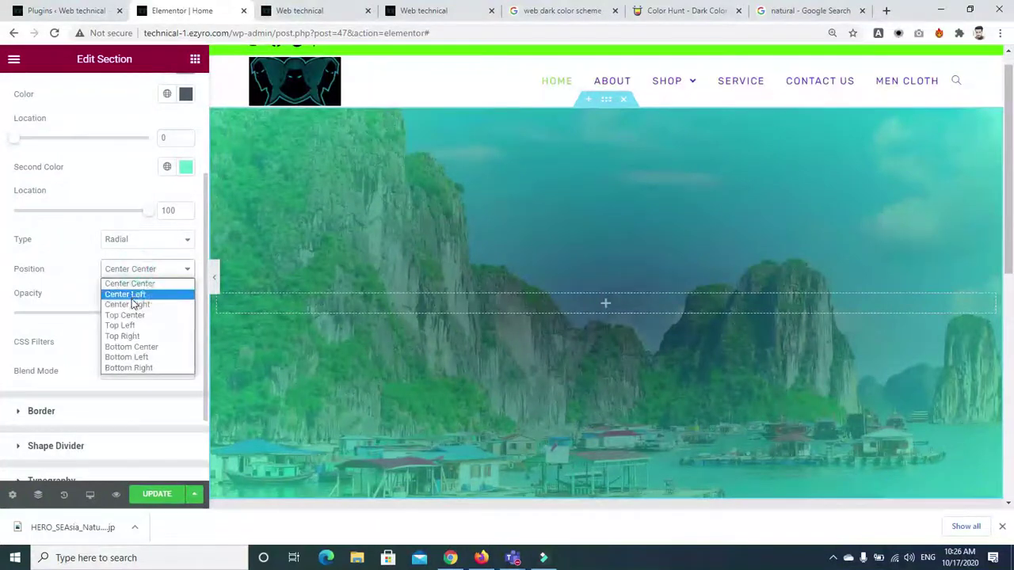
pyautogui.click(129, 317)
pyautogui.click(133, 269)
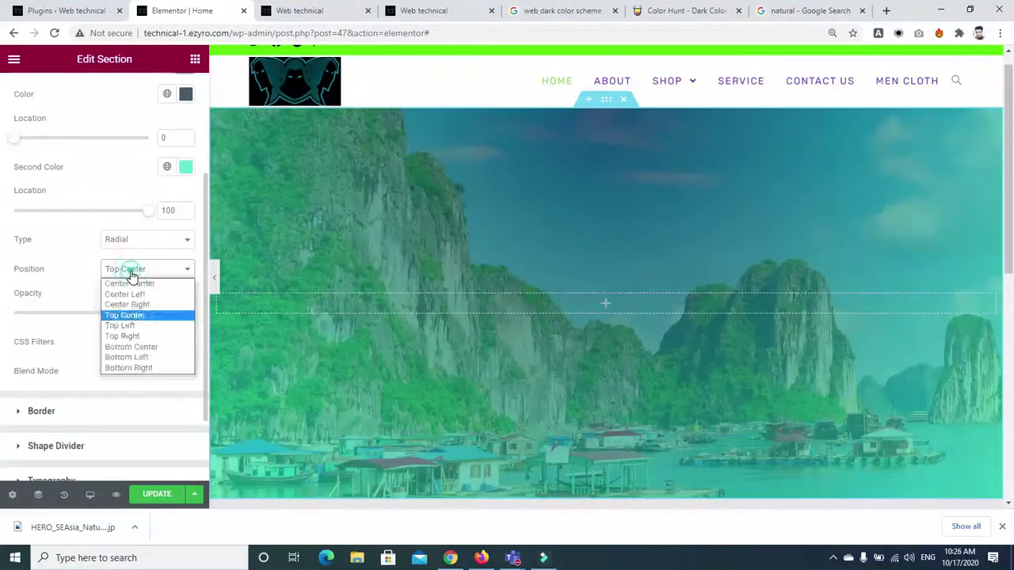
pyautogui.click(121, 332)
pyautogui.click(125, 269)
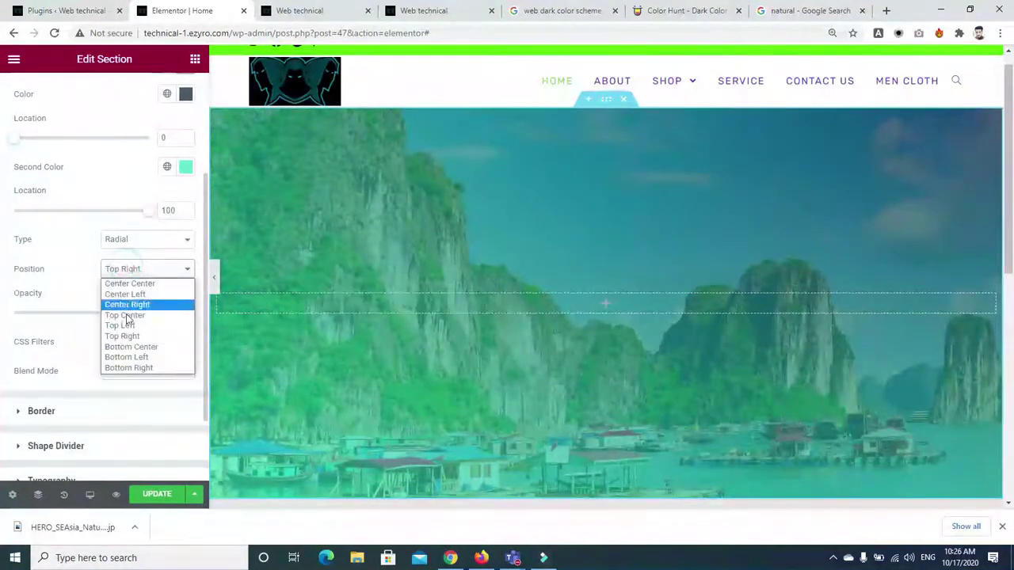
pyautogui.click(124, 355)
# Set the overlay gradient type back to Linear and its opacity to 0.64.
pyautogui.click(125, 241)
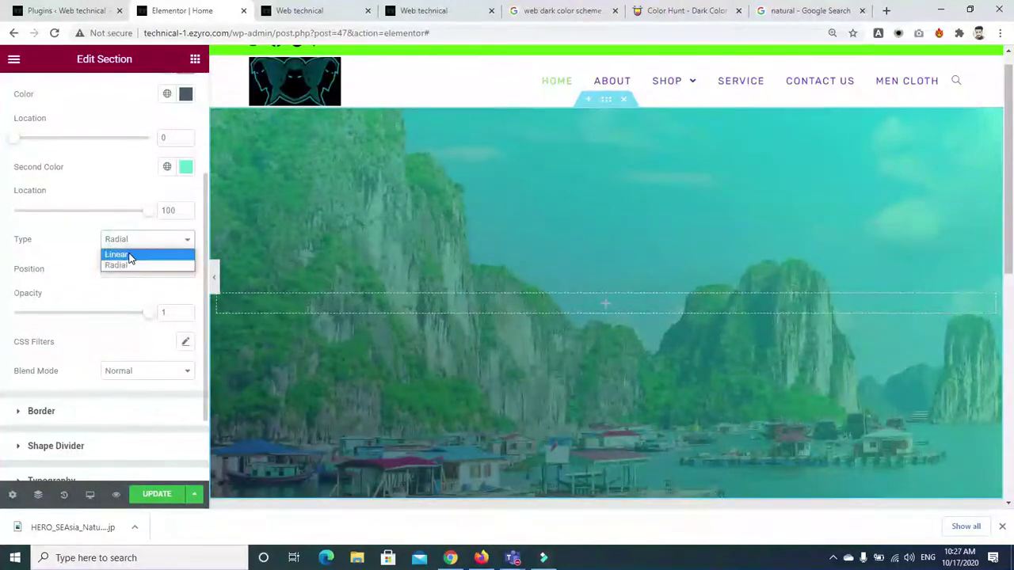
pyautogui.click(129, 255)
pyautogui.moveTo(120, 331)
pyautogui.mouseDown()
pyautogui.moveTo(68, 333)
pyautogui.moveTo(101, 336)
pyautogui.mouseUp()
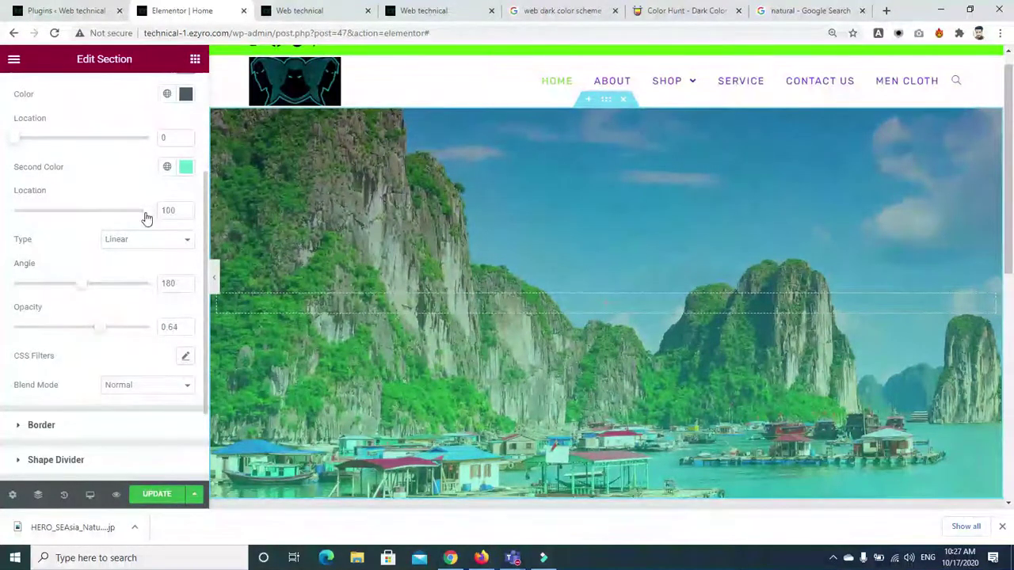
pyautogui.moveTo(208, 202); pyautogui.dragTo(203, 204)
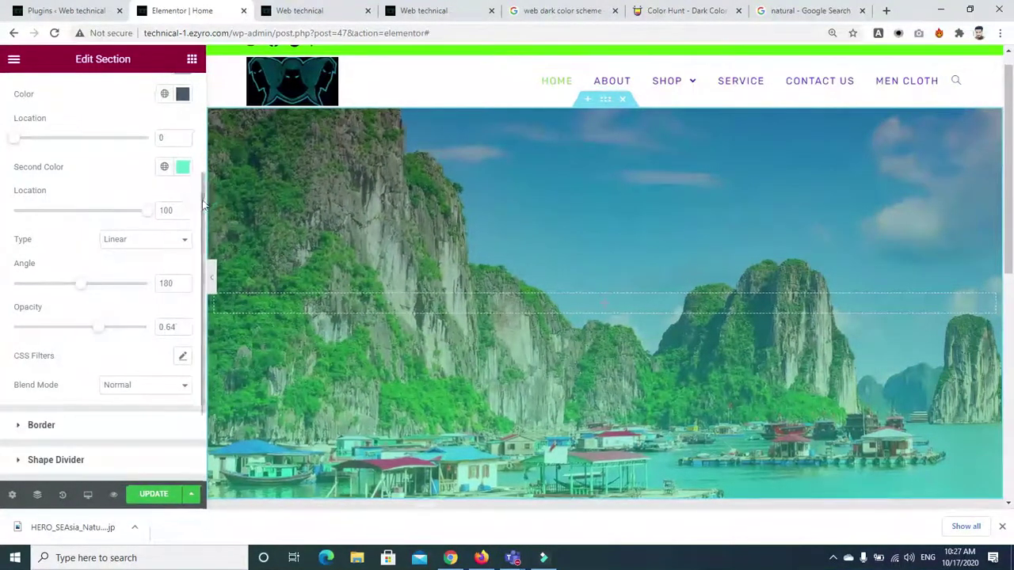
# Change the background overlay back to the Classic type and set its opacity to 0.49.
pyautogui.scroll(2, 198, 198)
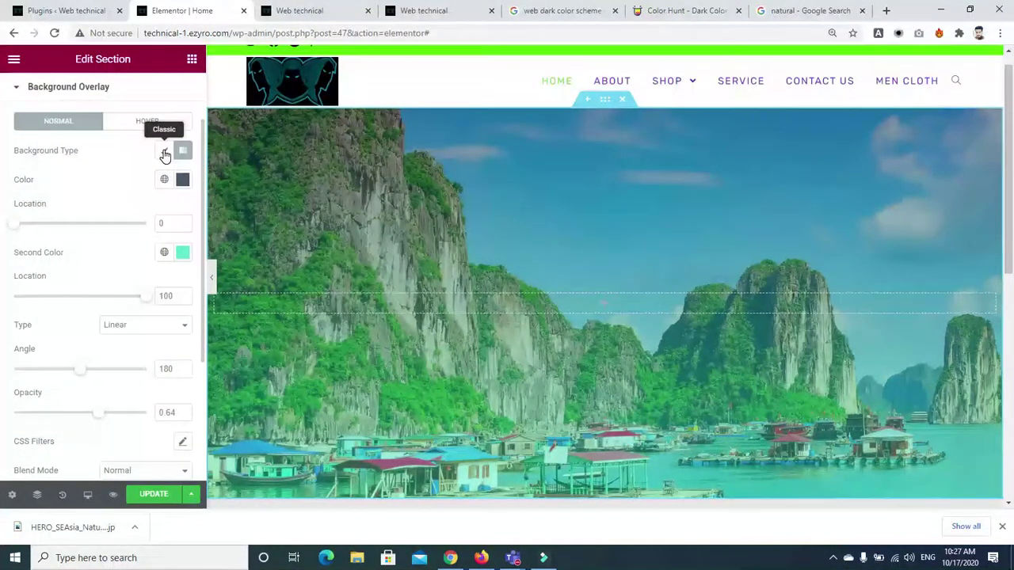
pyautogui.click(164, 153)
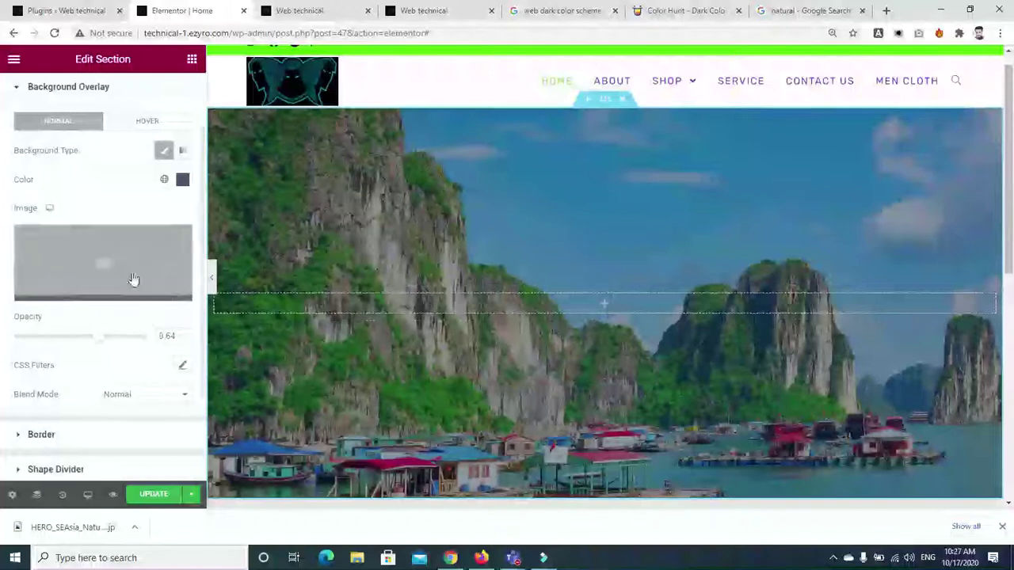
pyautogui.moveTo(101, 337); pyautogui.dragTo(72, 340)
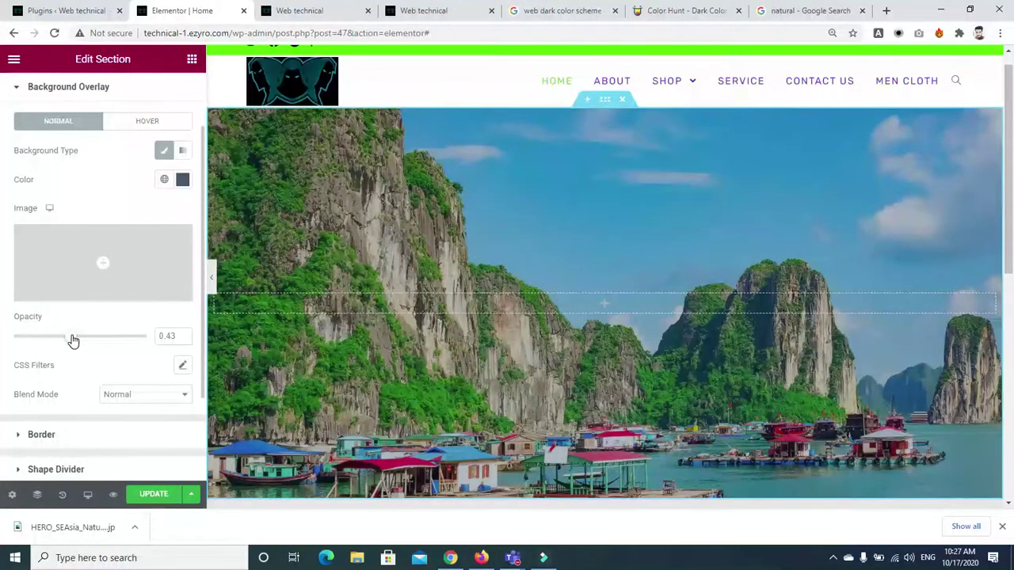
pyautogui.moveTo(43, 342); pyautogui.dragTo(80, 344)
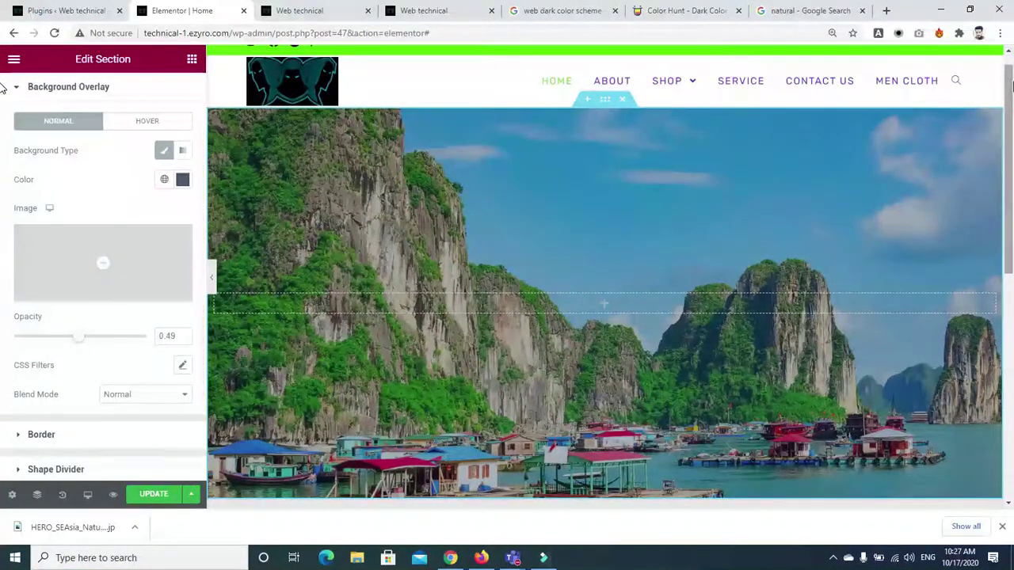
# Look through the section's Border and Shape Divider style settings.
pyautogui.scroll(-1, 744, 135)
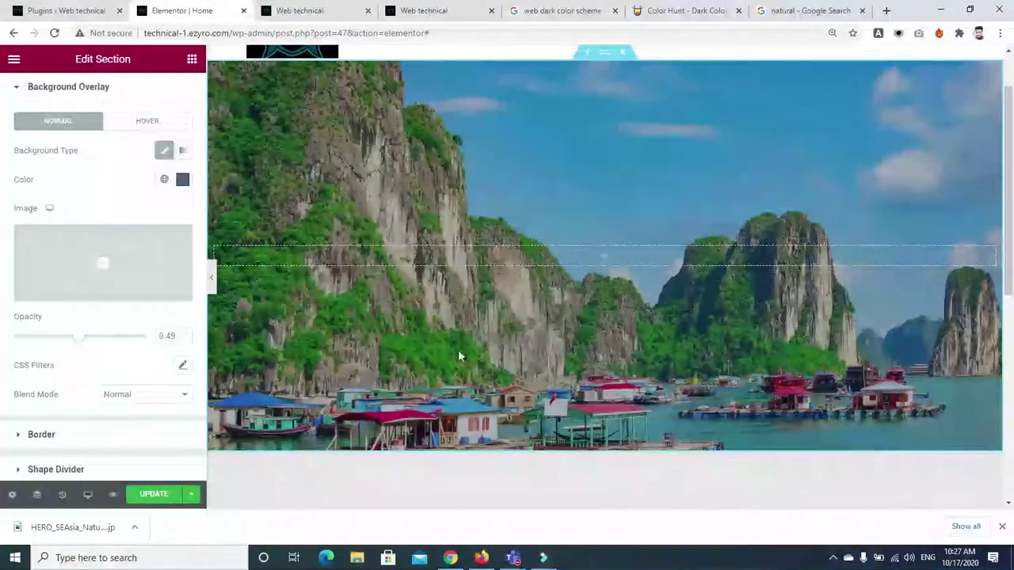
pyautogui.scroll(-3, 32, 402)
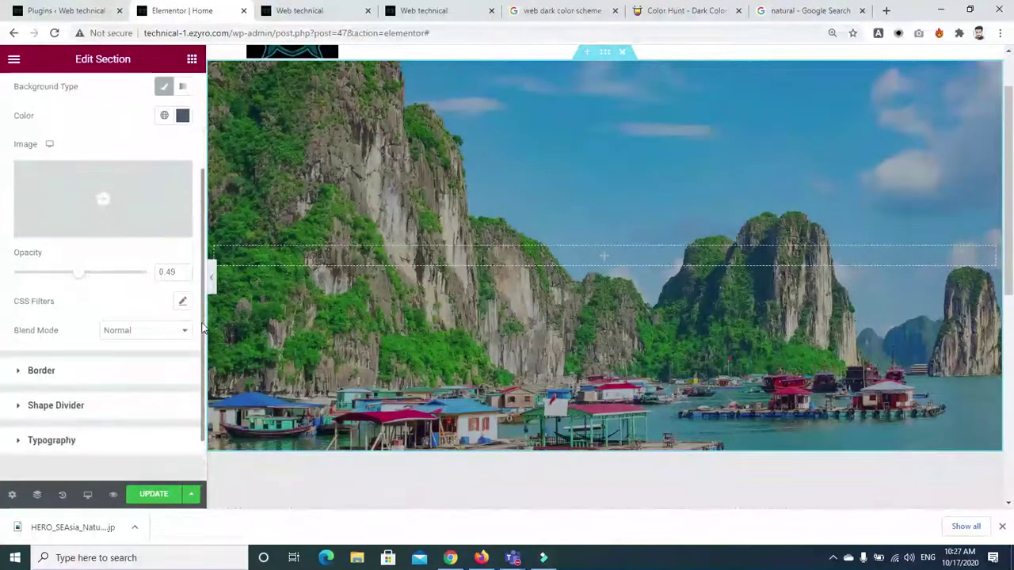
pyautogui.click(17, 315)
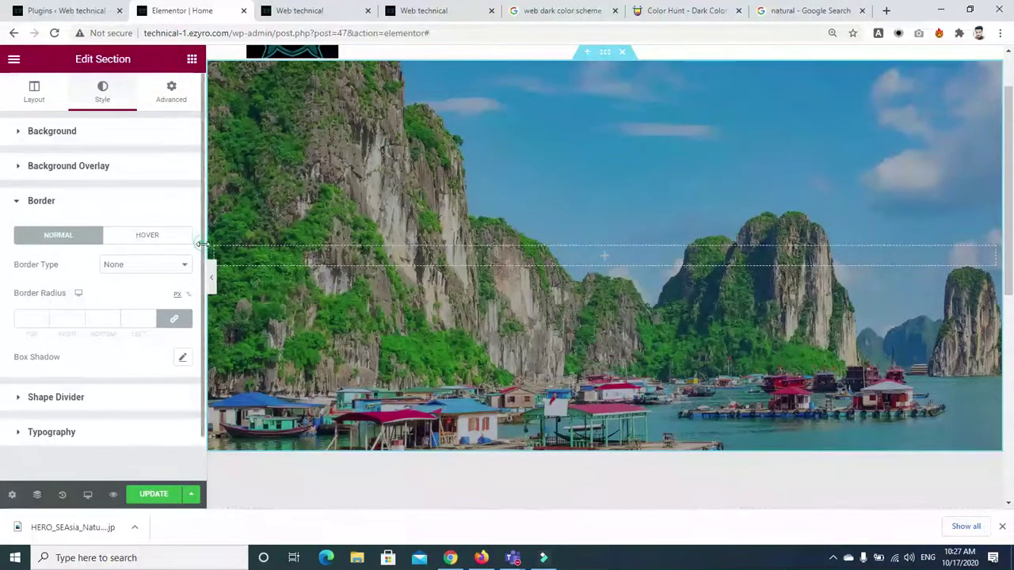
pyautogui.scroll(-2, 198, 301)
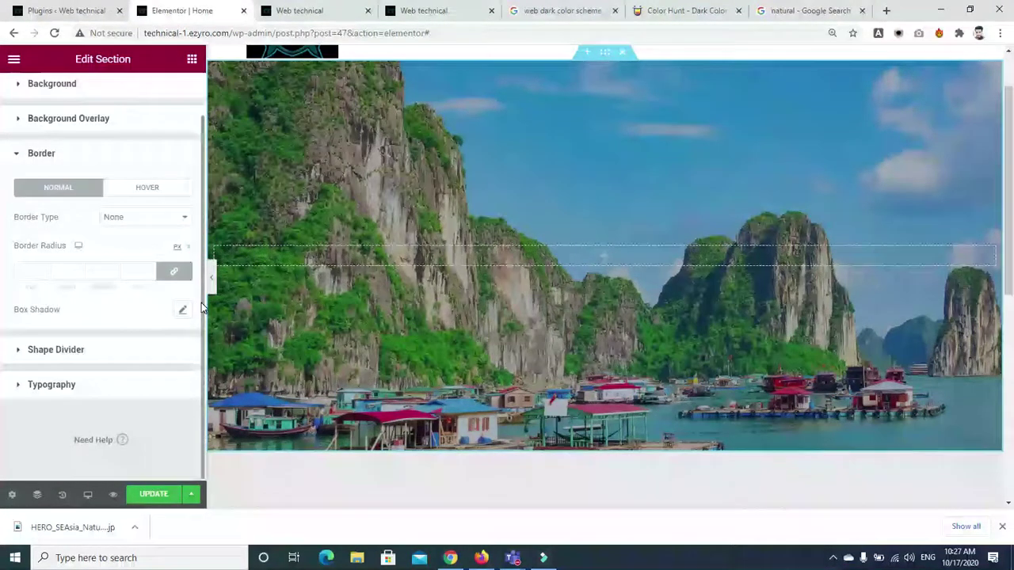
pyautogui.click(19, 351)
# Search Google Images for "landing pages" to find design references.
pyautogui.click(675, 11)
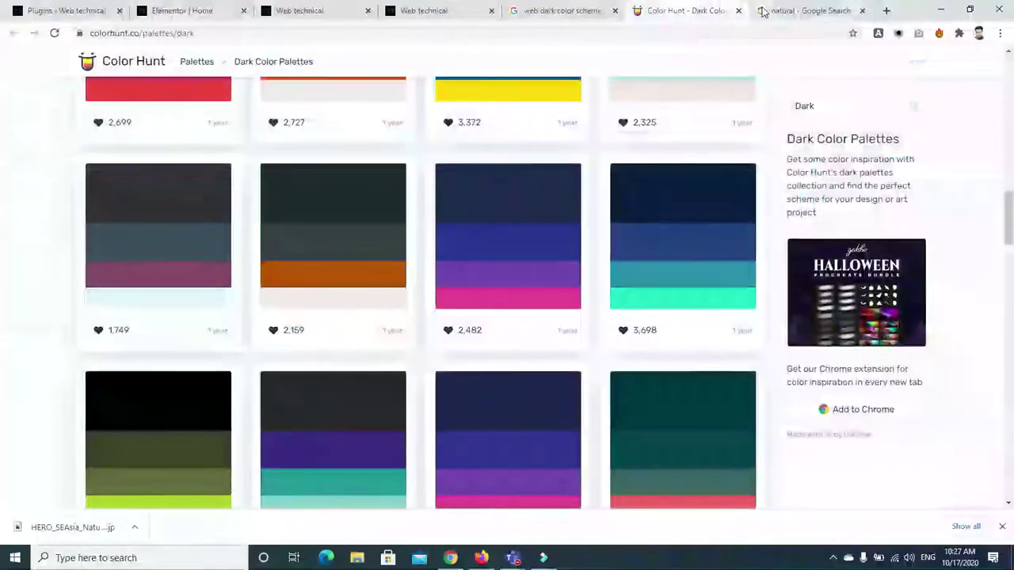
pyautogui.click(804, 11)
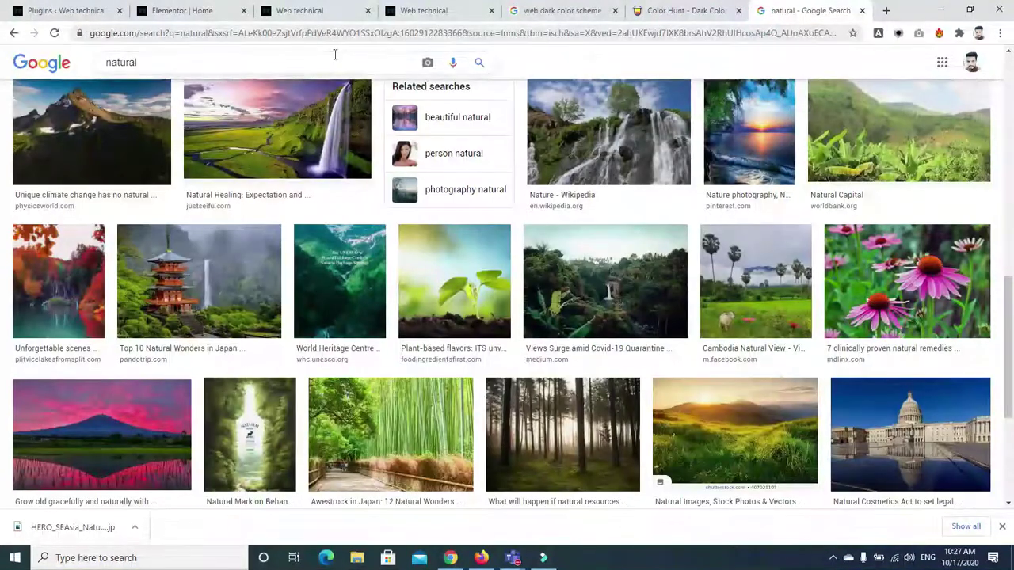
pyautogui.click(335, 54)
pyautogui.write('landin')
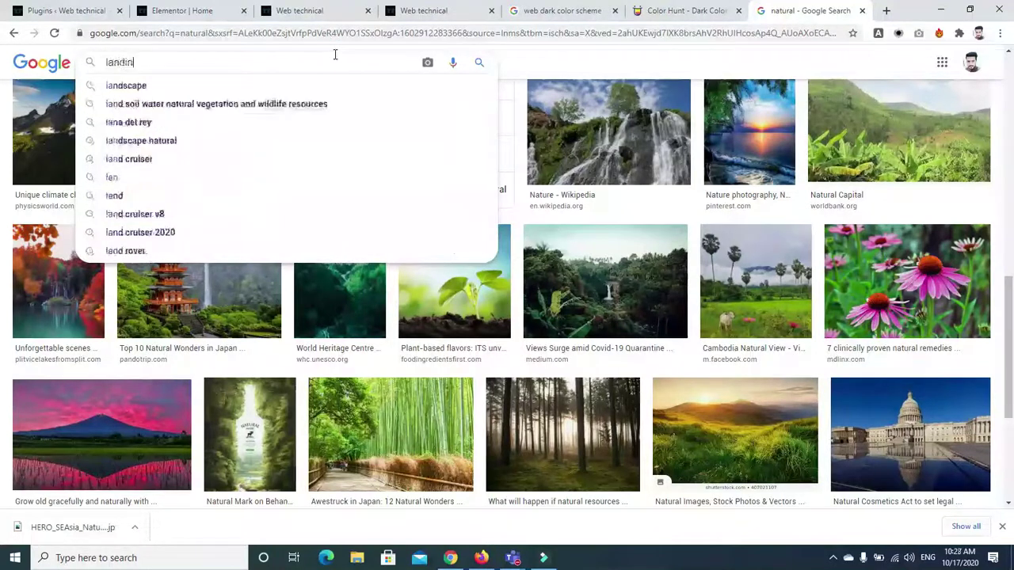
pyautogui.write('g pages')
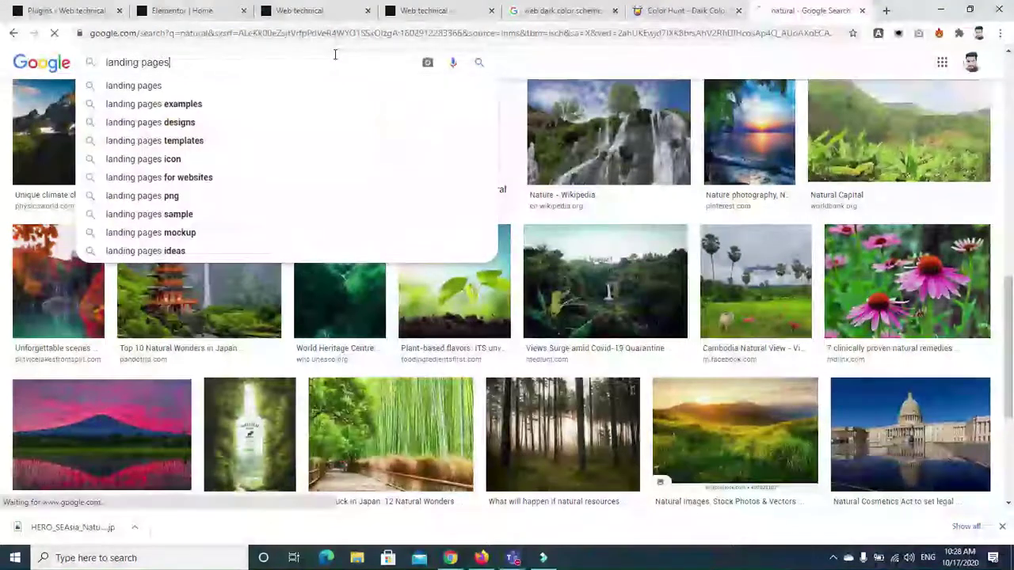
pyautogui.press('Return')
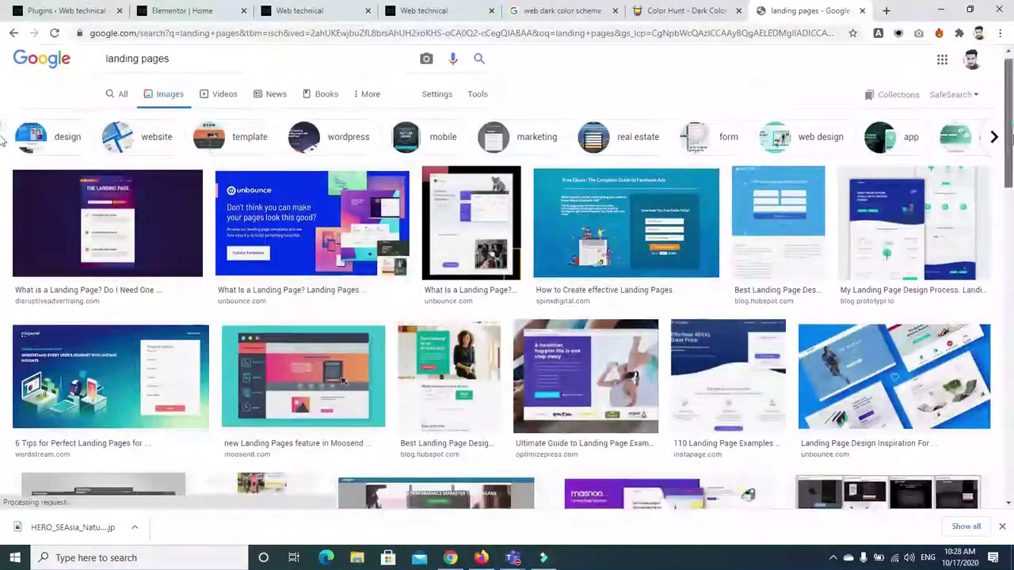
# Preview the "My Landing Page Design Process" result and the related "Chat - Landing Page Design" image, and close the preview.
pyautogui.scroll(-1, 842, 167)
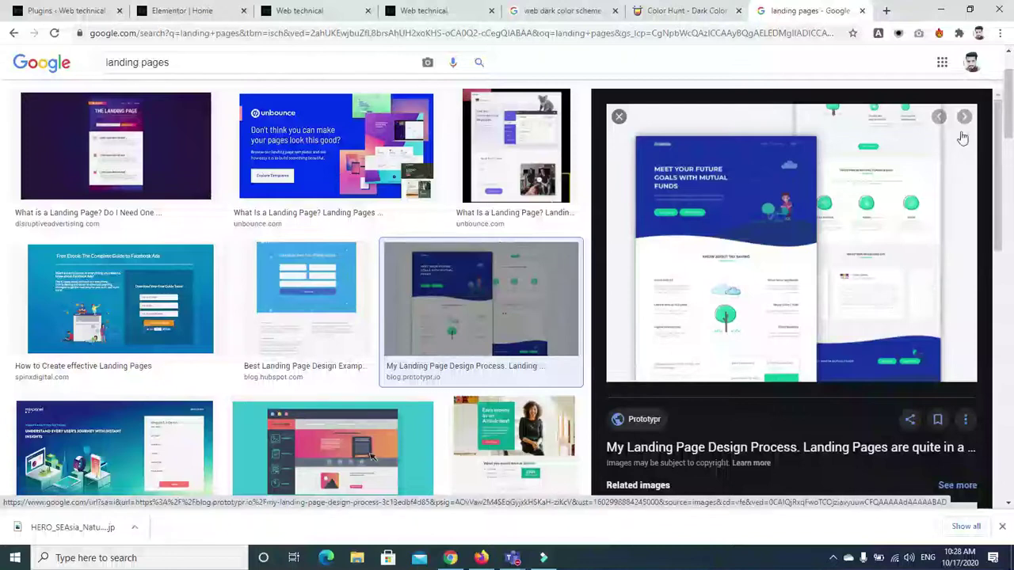
pyautogui.scroll(-2, 3, 119)
pyautogui.scroll(-4, 657, 292)
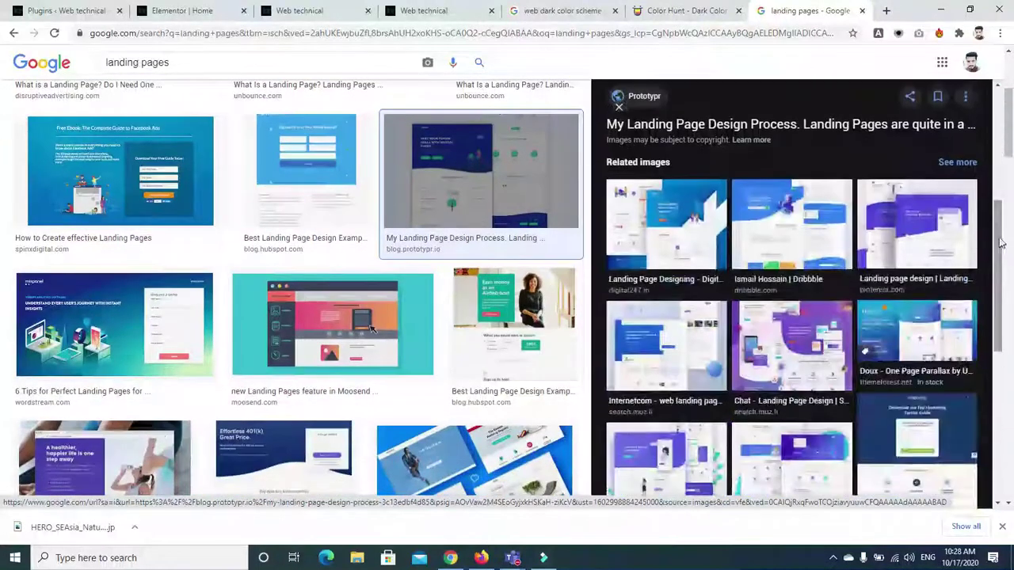
pyautogui.click(657, 292)
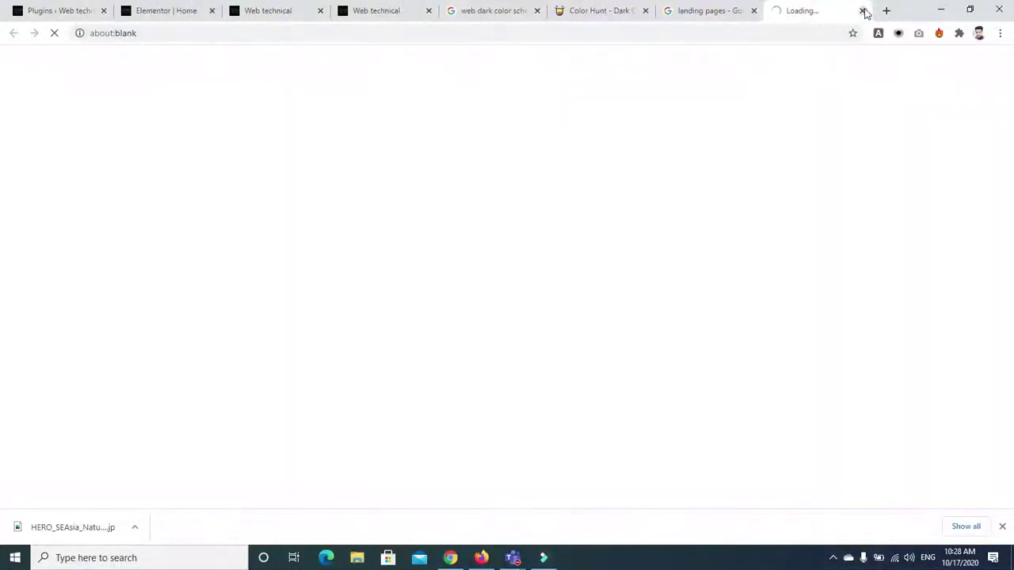
pyautogui.click(862, 11)
pyautogui.click(756, 349)
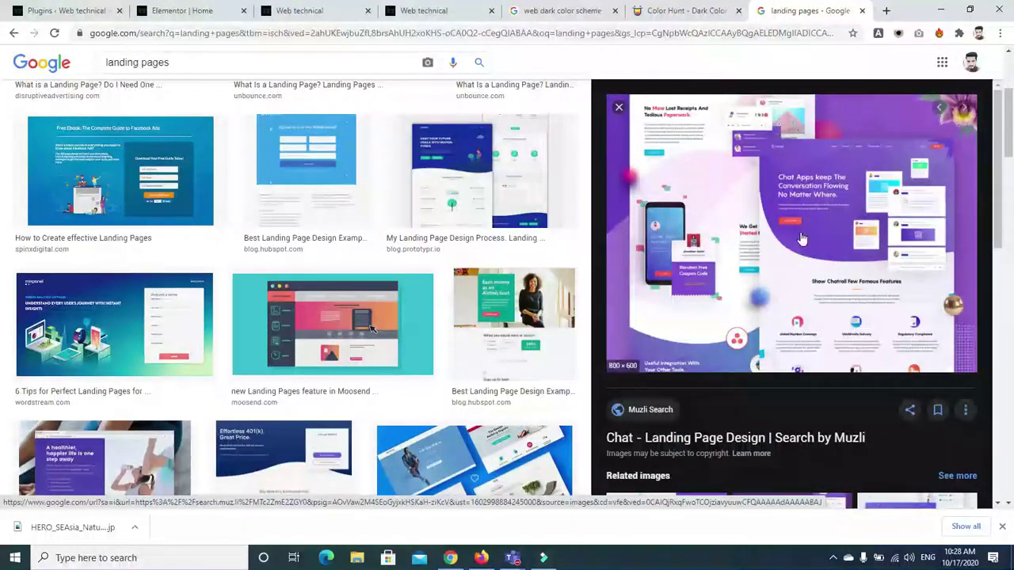
pyautogui.click(618, 107)
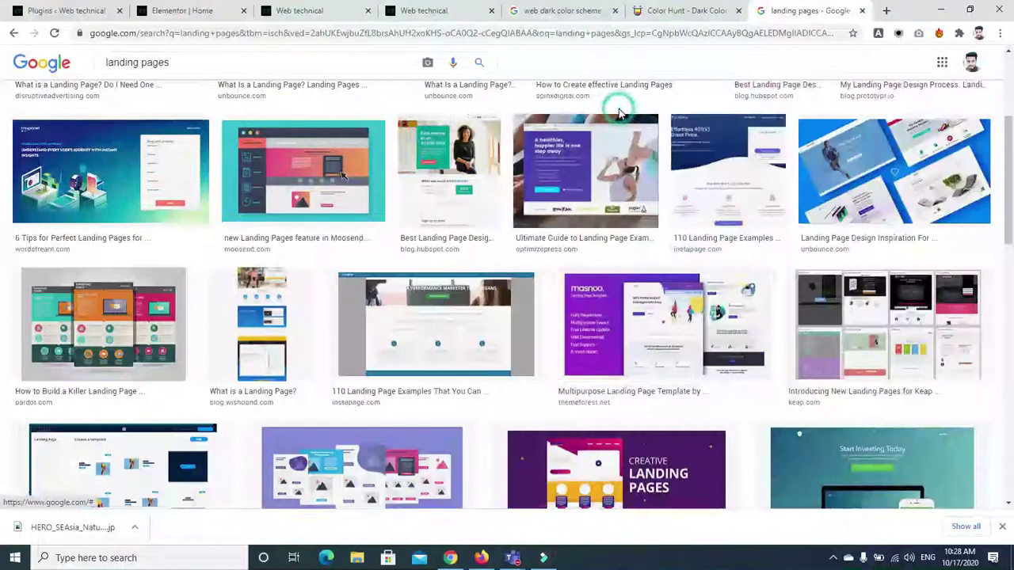
# Browse more landing page results and preview the related "SaaS Software Landing Page V2" design.
pyautogui.scroll(-4, 5, 261)
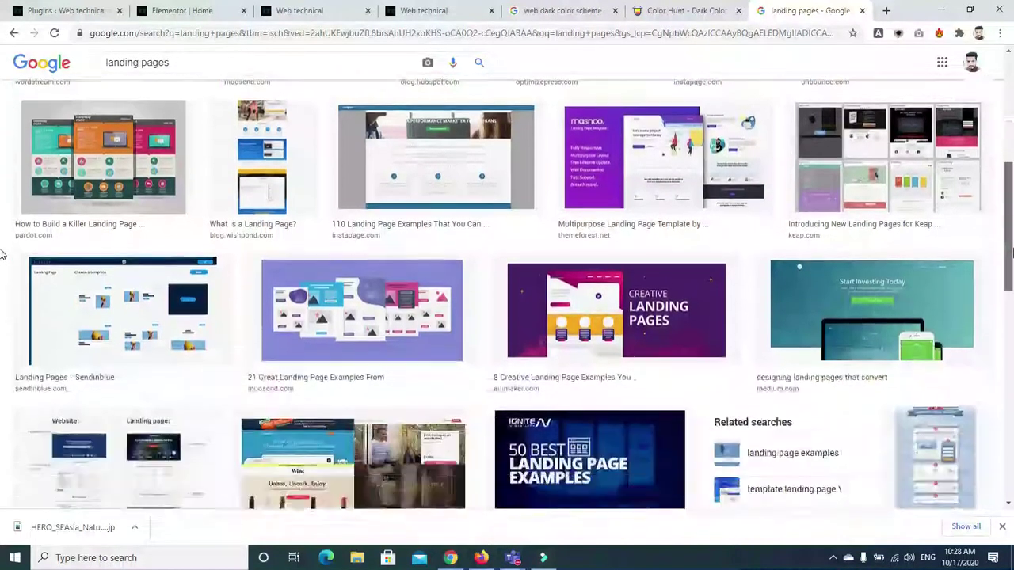
pyautogui.scroll(-6, 2, 289)
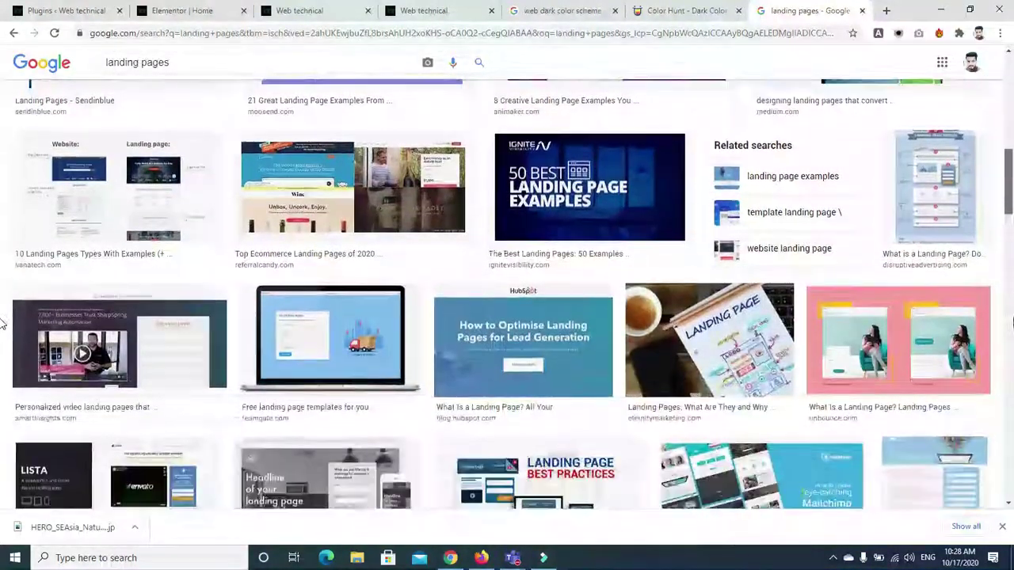
pyautogui.scroll(-5, 3, 363)
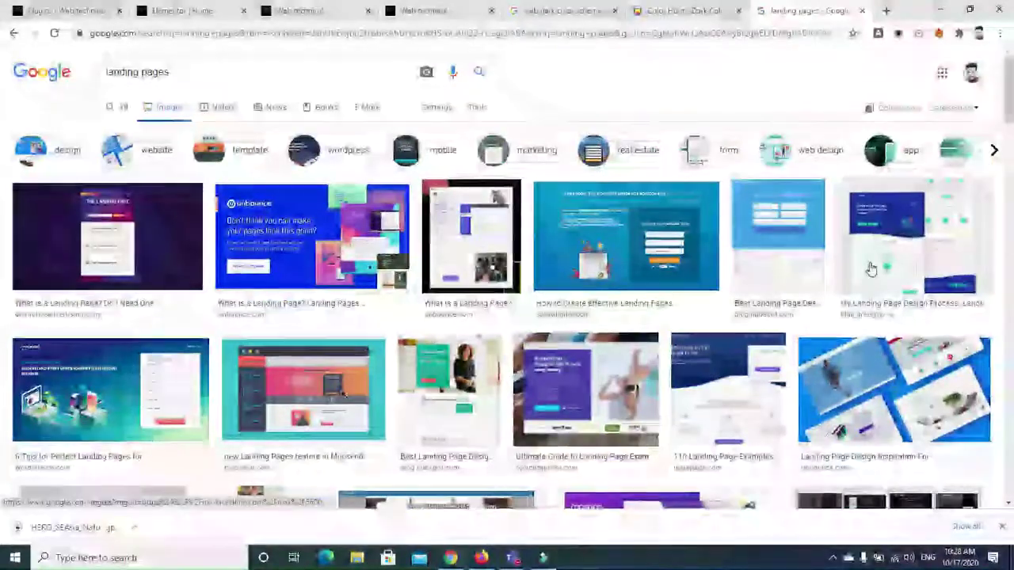
pyautogui.click(871, 266)
pyautogui.scroll(-10, 1002, 238)
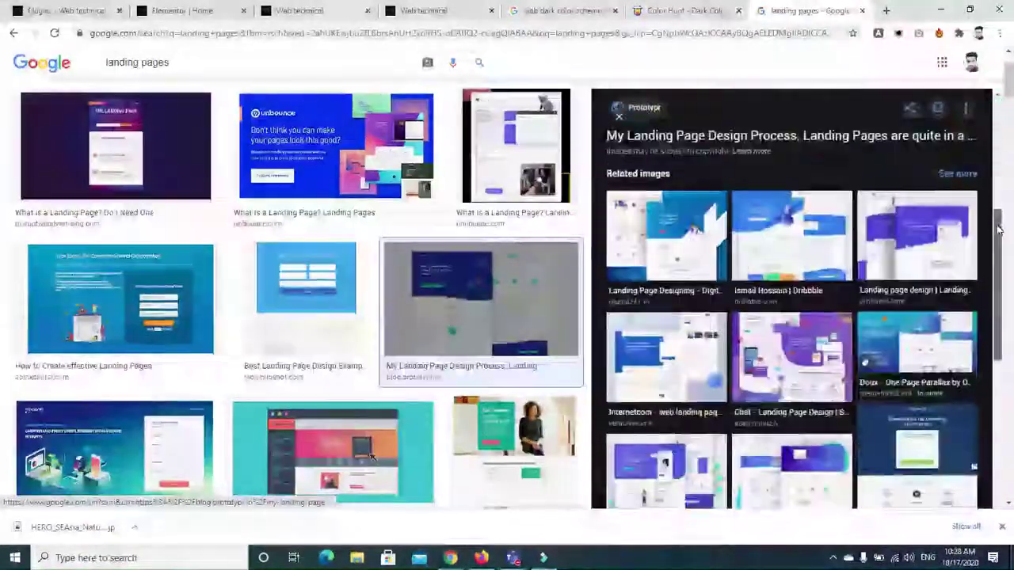
pyautogui.moveTo(1006, 296); pyautogui.dragTo(1004, 317)
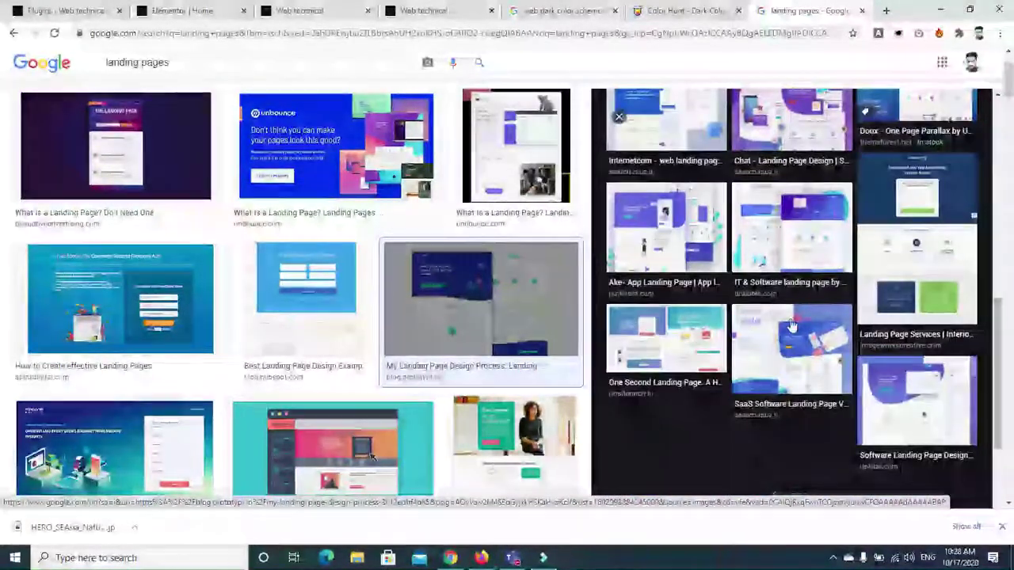
pyautogui.click(742, 318)
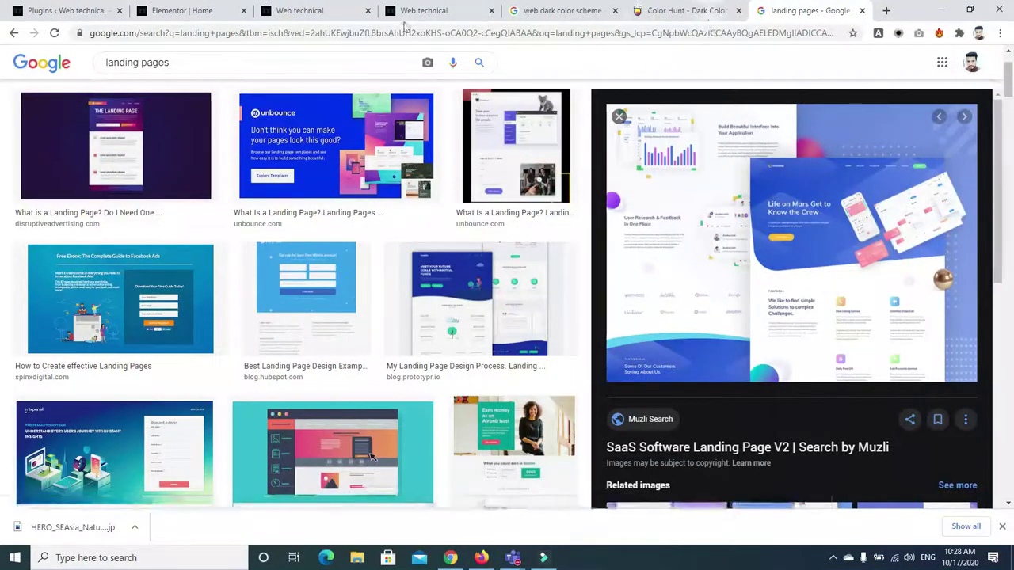
# Back in the Elementor editor, add a Mountains shape divider to the hero section's bottom edge with a width of 100.
pyautogui.click(170, 11)
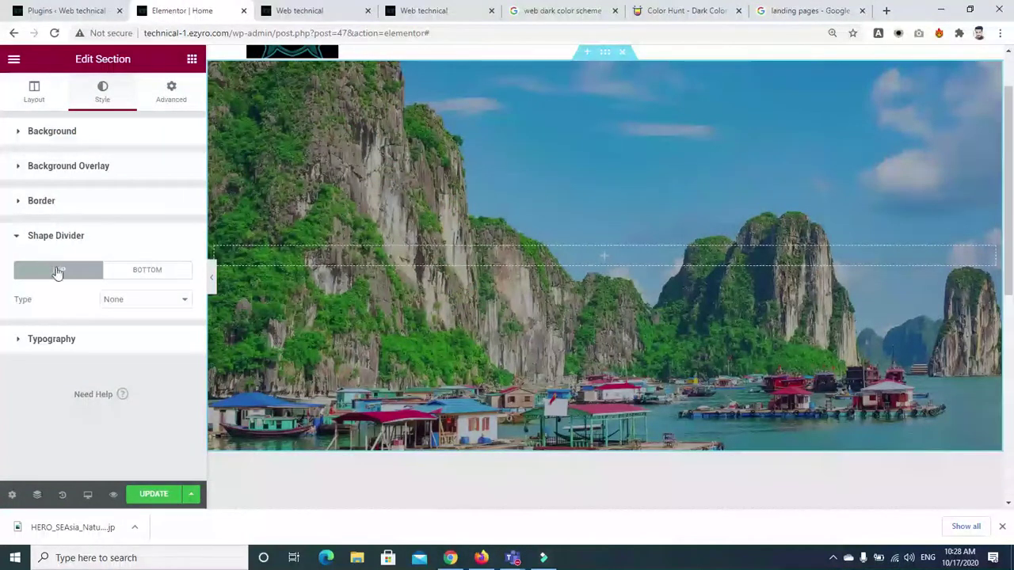
pyautogui.click(138, 278)
pyautogui.click(158, 298)
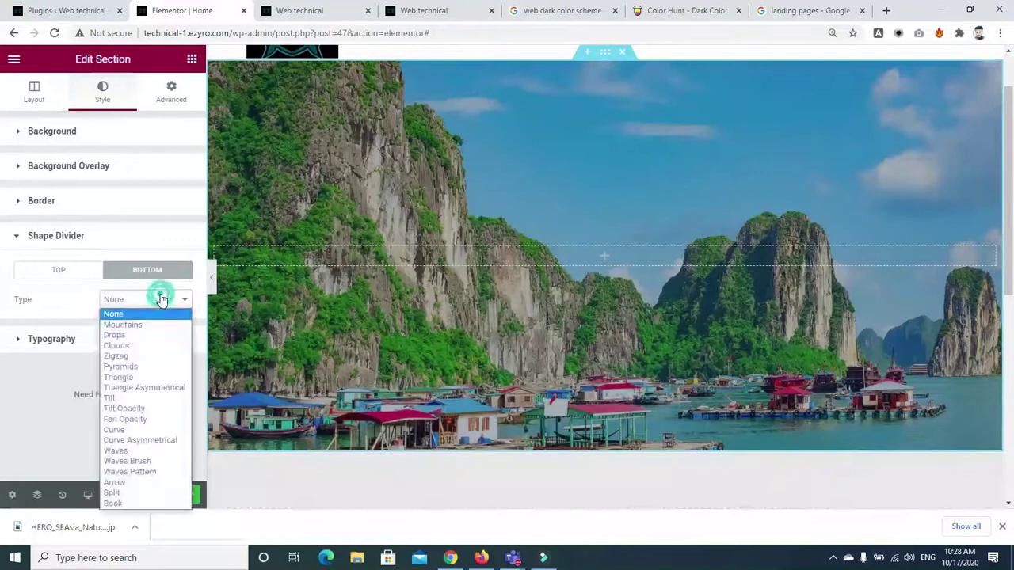
pyautogui.click(138, 326)
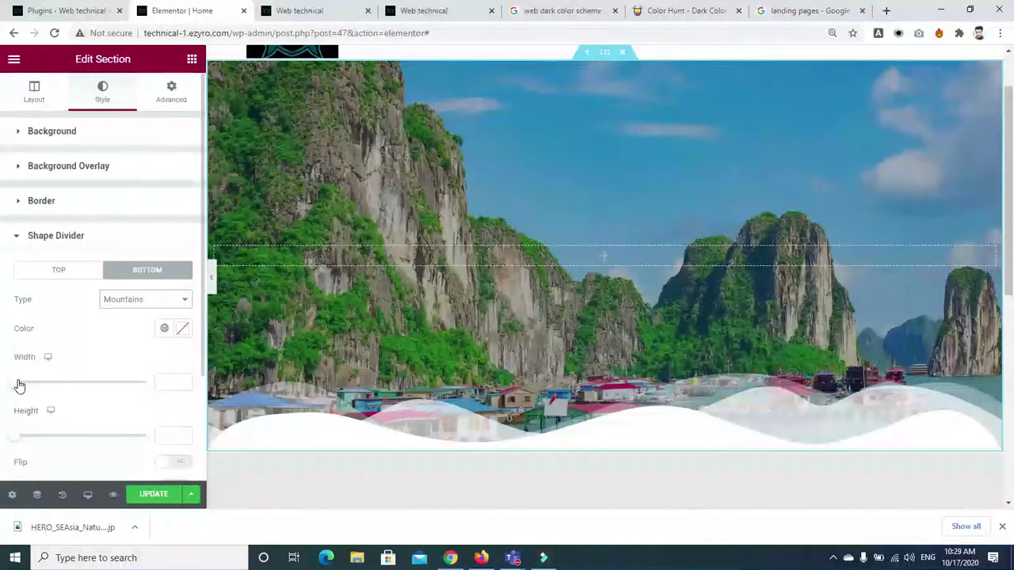
pyautogui.moveTo(19, 384)
pyautogui.mouseDown()
pyautogui.moveTo(31, 387)
pyautogui.moveTo(14, 389)
pyautogui.mouseUp()
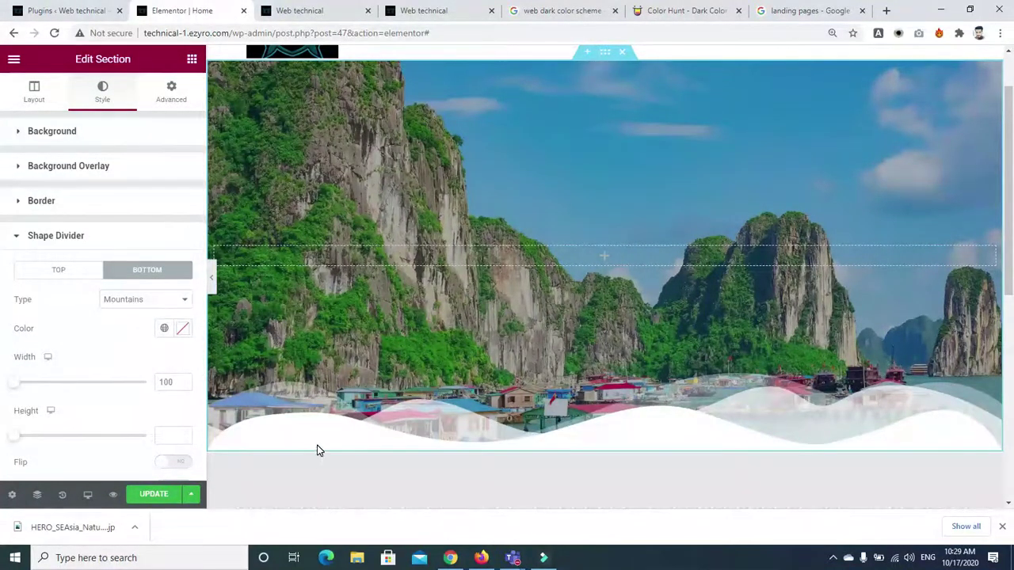
# Set the Mobile Browser Background to white (#FFFFFF) in the site's background settings, save the update and exit Site Settings.
pyautogui.click(14, 58)
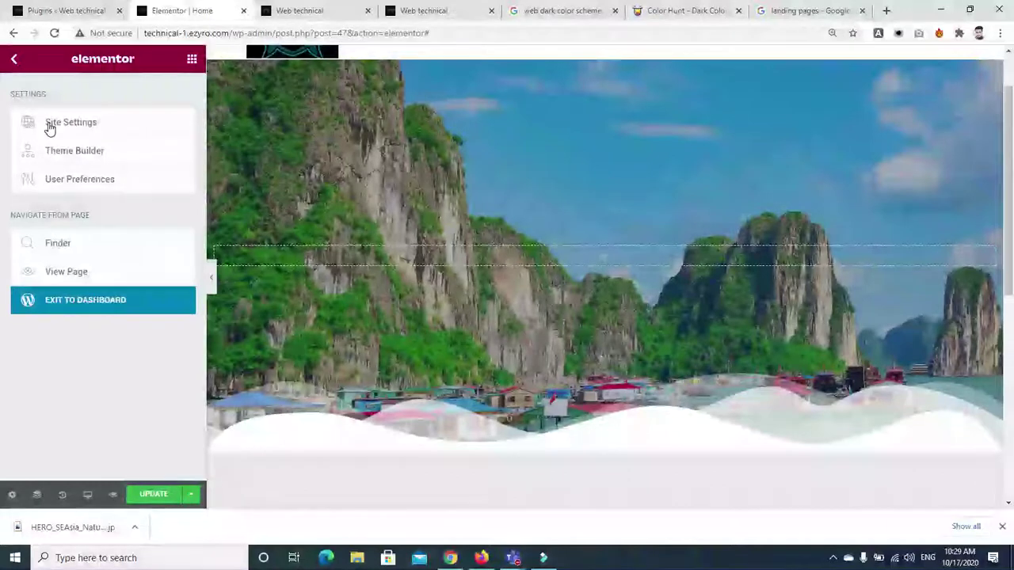
pyautogui.click(49, 126)
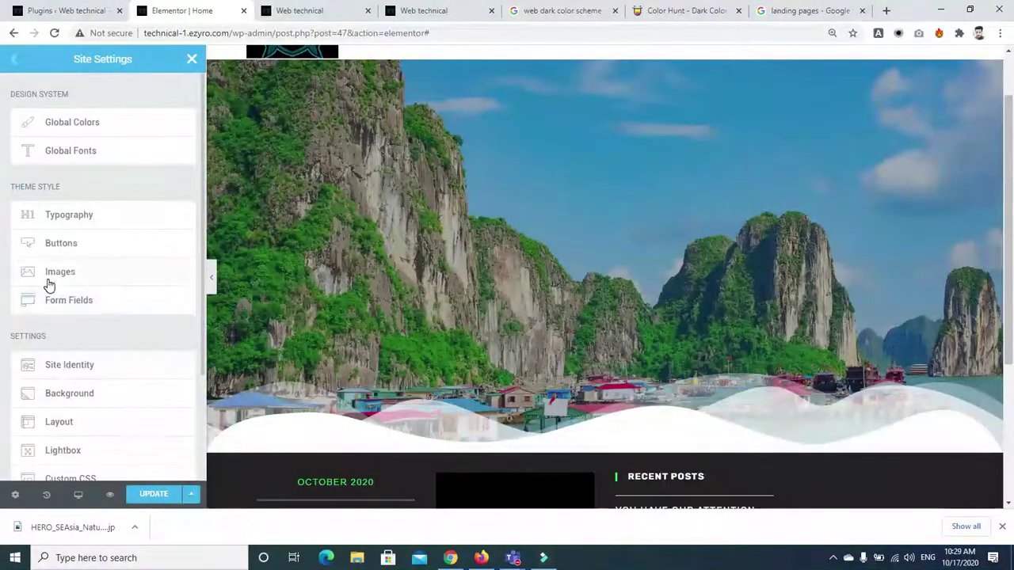
pyautogui.click(58, 393)
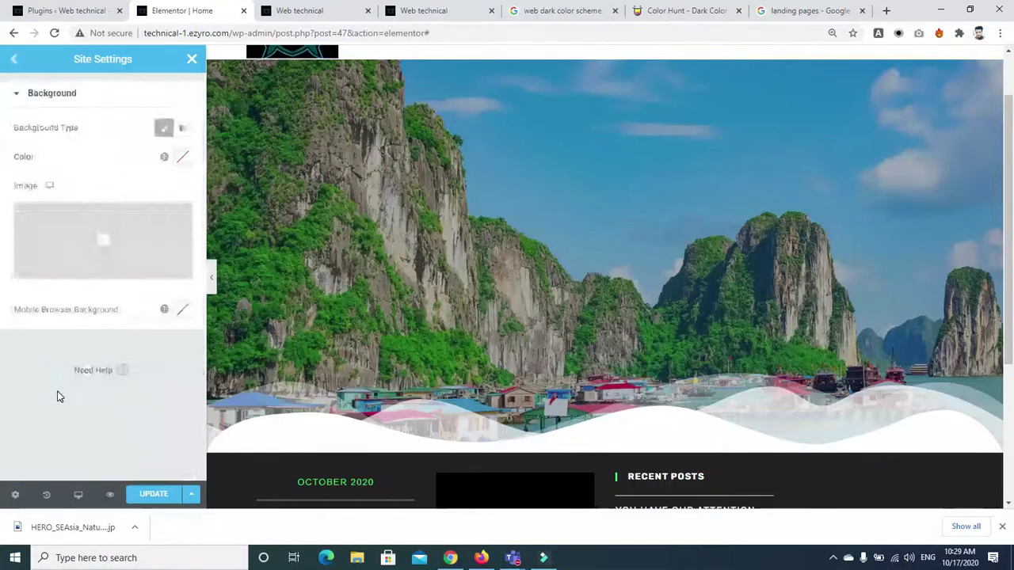
pyautogui.click(182, 309)
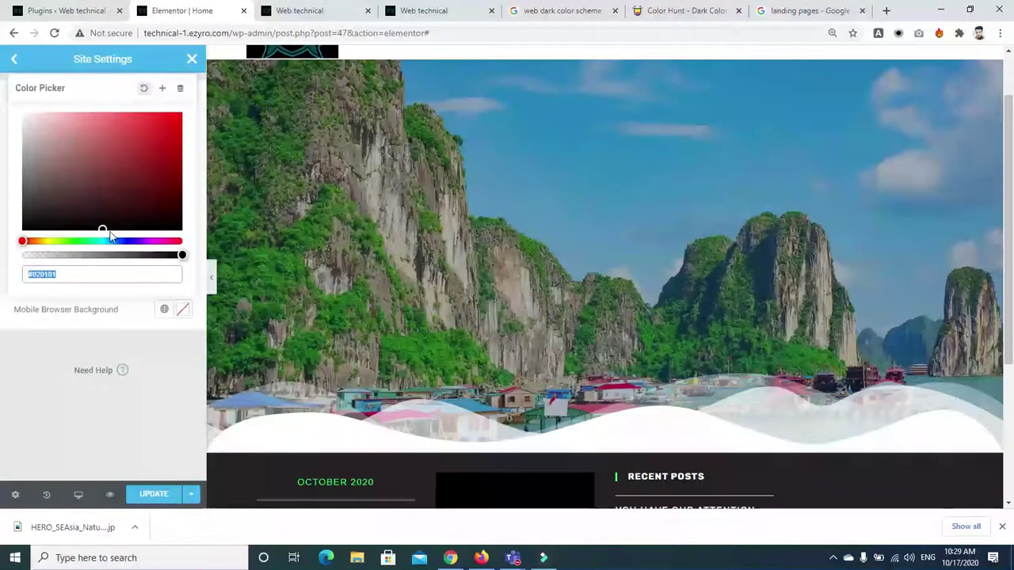
pyautogui.click(58, 147)
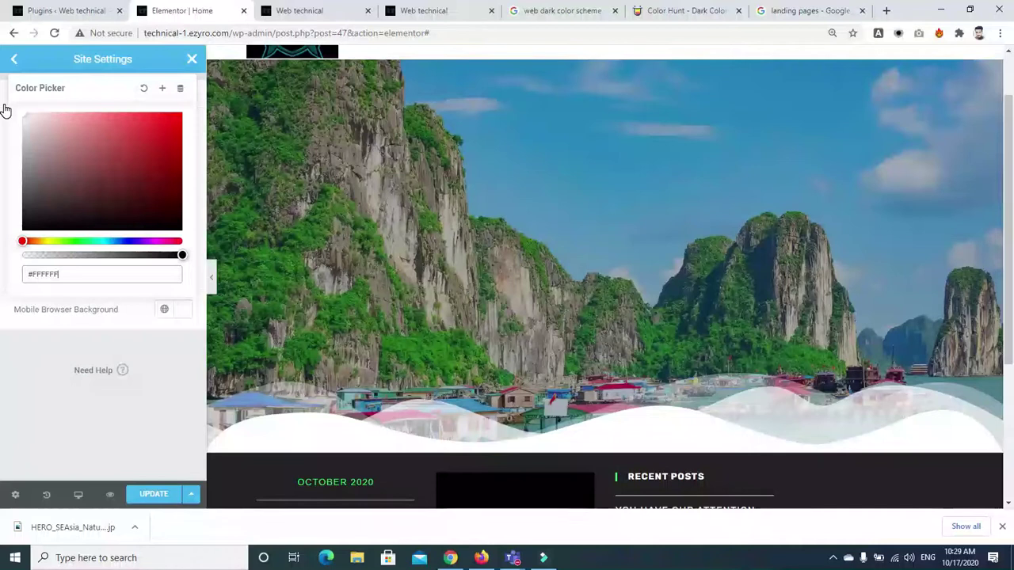
pyautogui.click(135, 352)
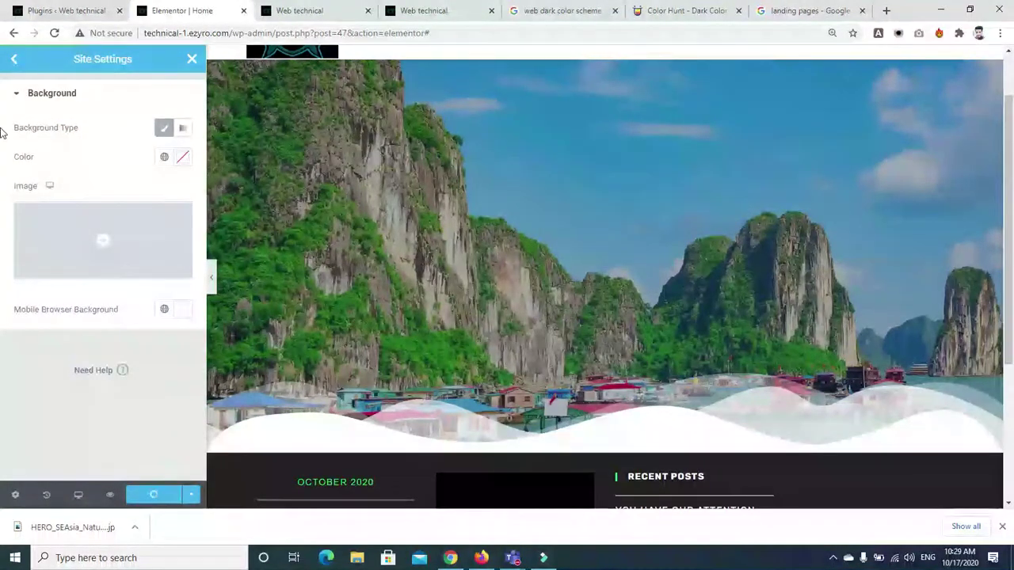
pyautogui.click(14, 61)
pyautogui.click(196, 60)
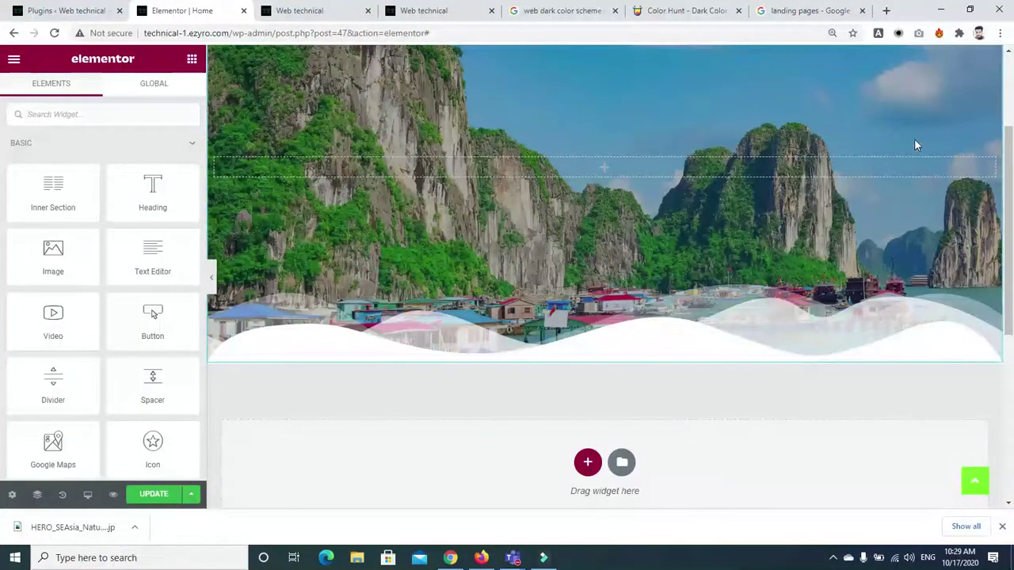
# Reopen the hero section's bottom shape divider settings and try the Drops and Clouds types.
pyautogui.scroll(2, 663, 91)
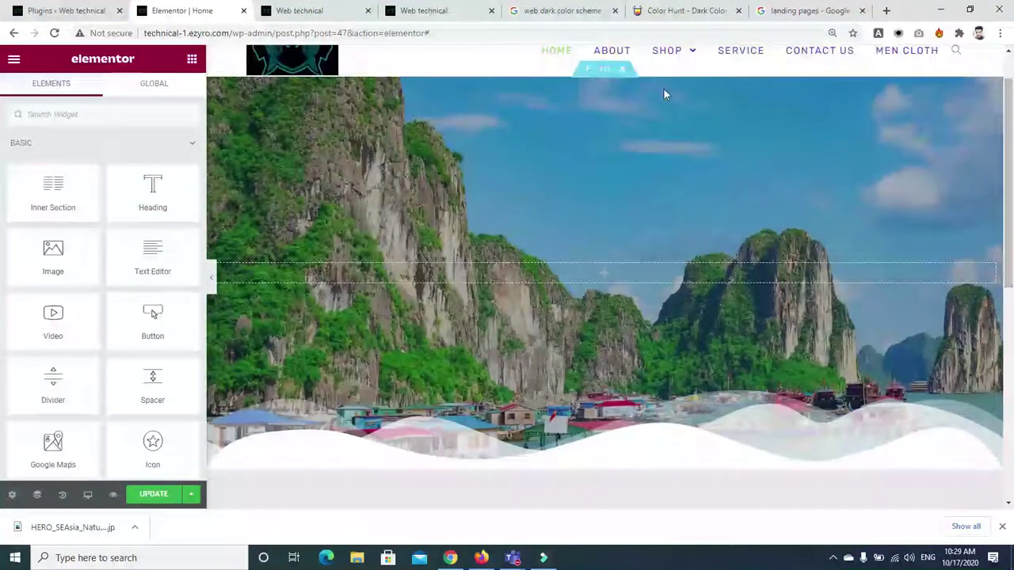
pyautogui.click(602, 70)
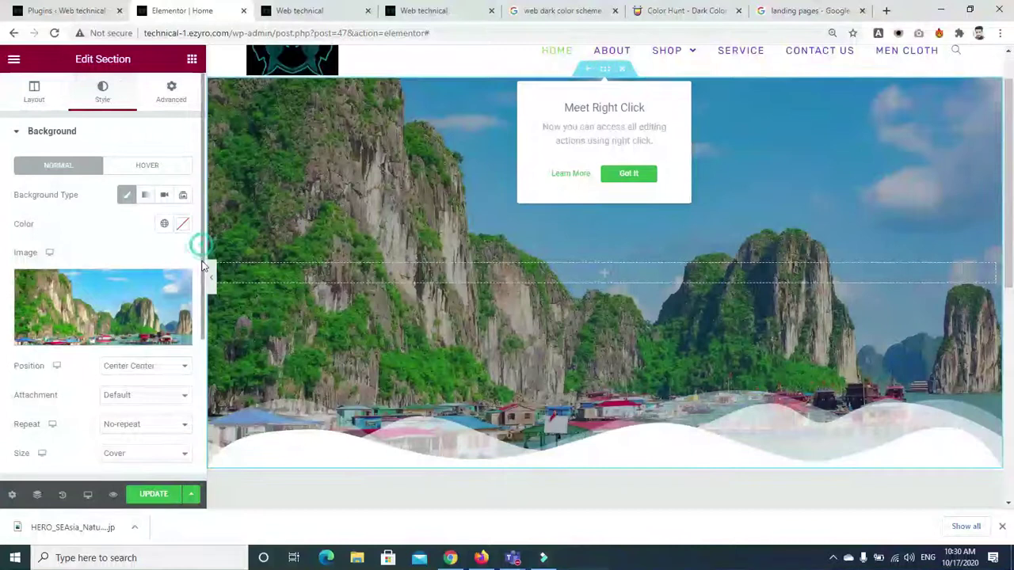
pyautogui.scroll(-3, 198, 317)
pyautogui.click(17, 353)
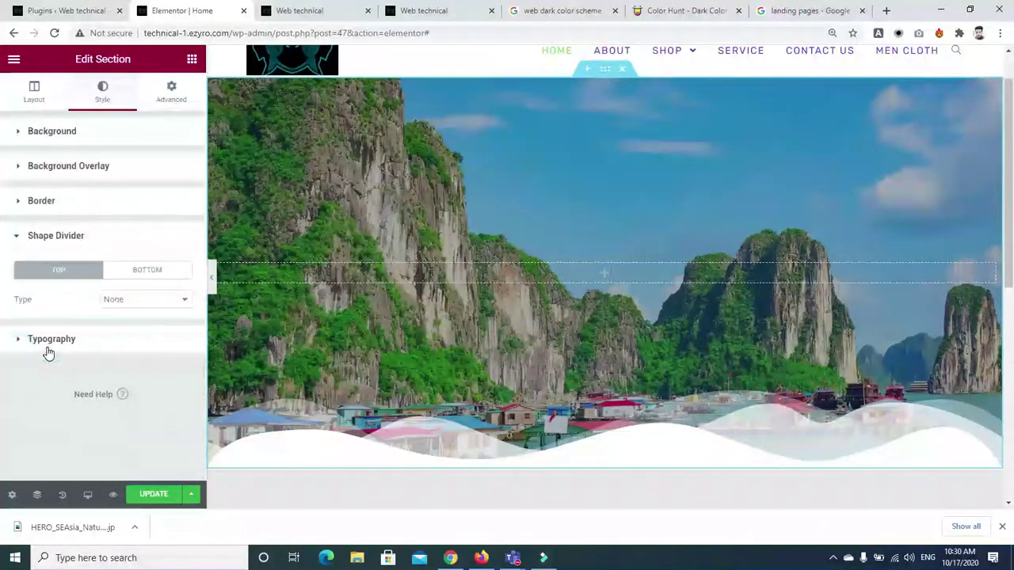
pyautogui.click(135, 273)
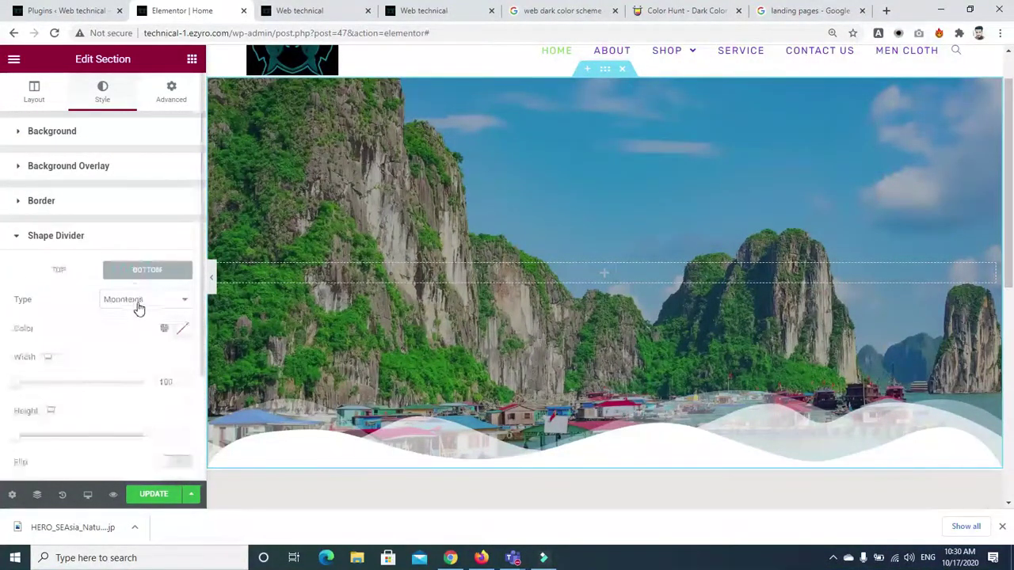
pyautogui.click(138, 307)
pyautogui.click(130, 343)
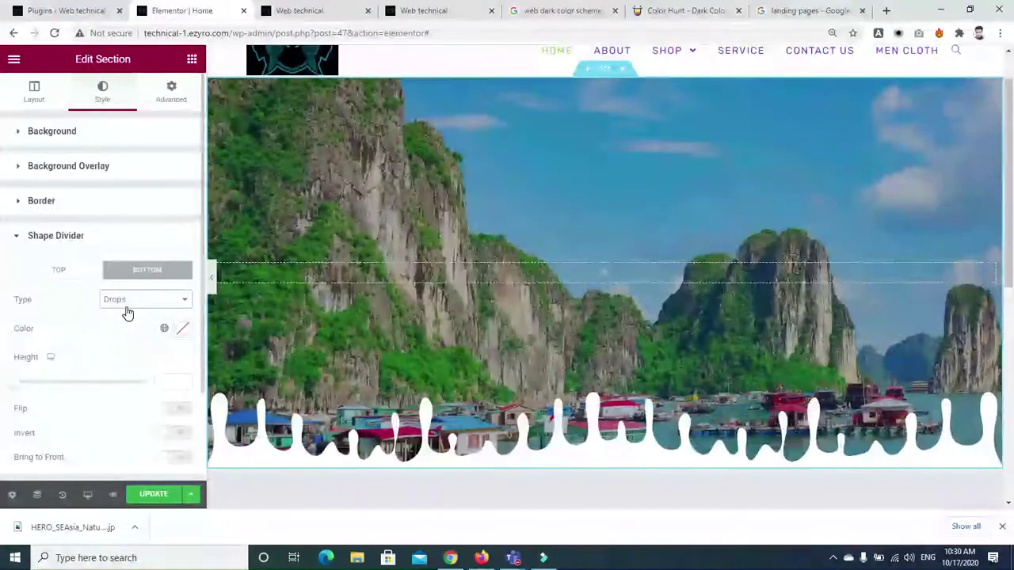
pyautogui.click(127, 309)
pyautogui.click(128, 345)
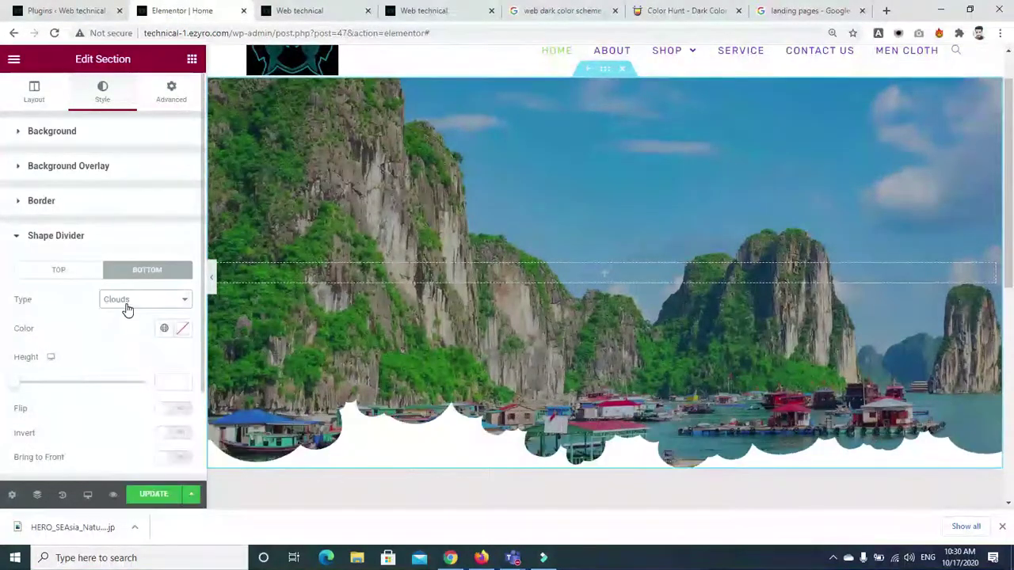
# Try the Triangle Asymmetrical type for the bottom shape divider and switch it to Tilt Opacity.
pyautogui.click(127, 309)
pyautogui.click(126, 385)
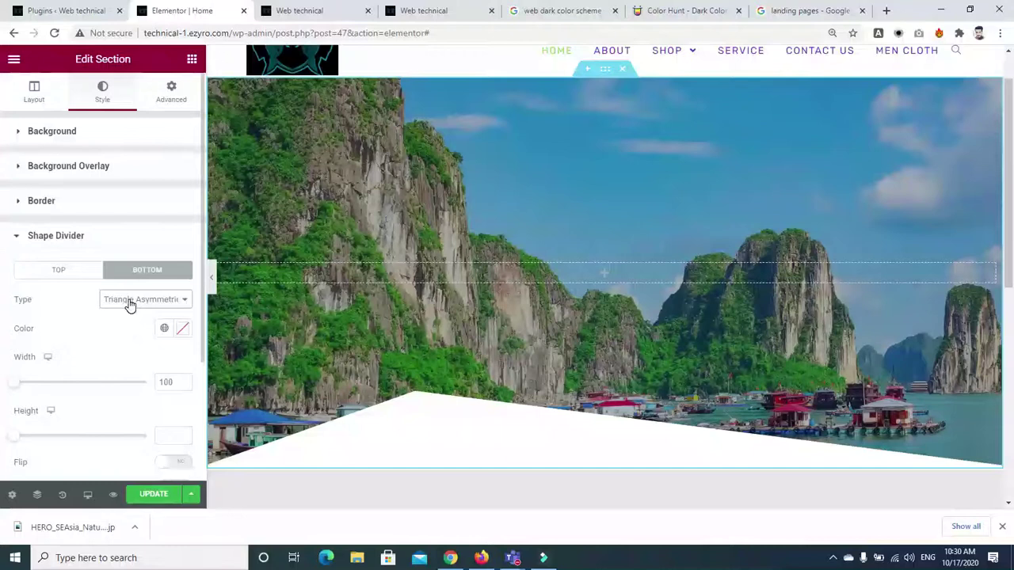
pyautogui.click(129, 305)
pyautogui.click(129, 413)
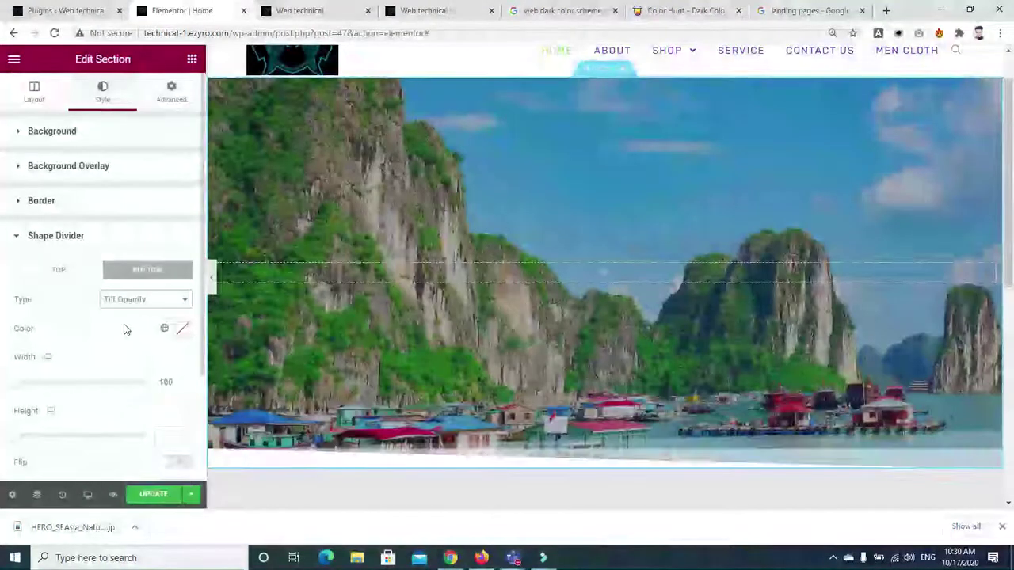
# Change the hero section's bottom shape divider type to Curve Asymmetrical.
pyautogui.click(124, 305)
pyautogui.click(129, 441)
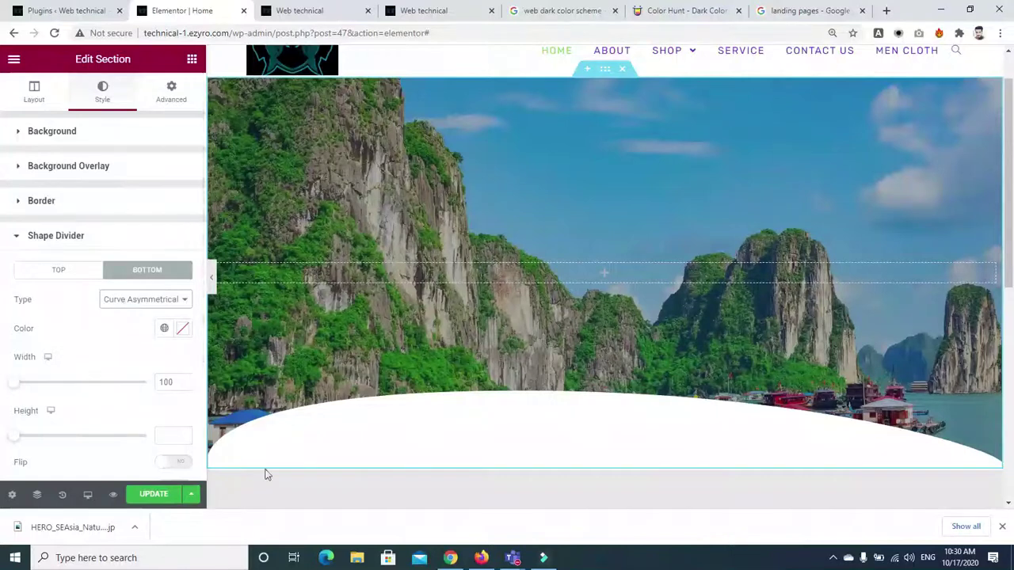
pyautogui.scroll(-2, 1006, 237)
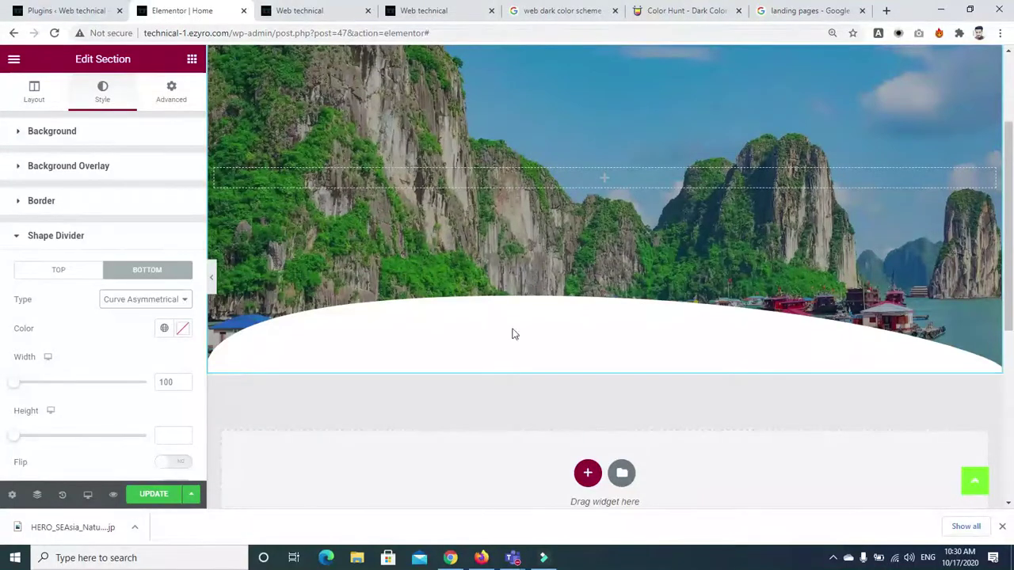
# Open the bottom divider's color for editing, launch Just Color Picker from the desktop and bring it up over the Elementor page.
pyautogui.click(182, 328)
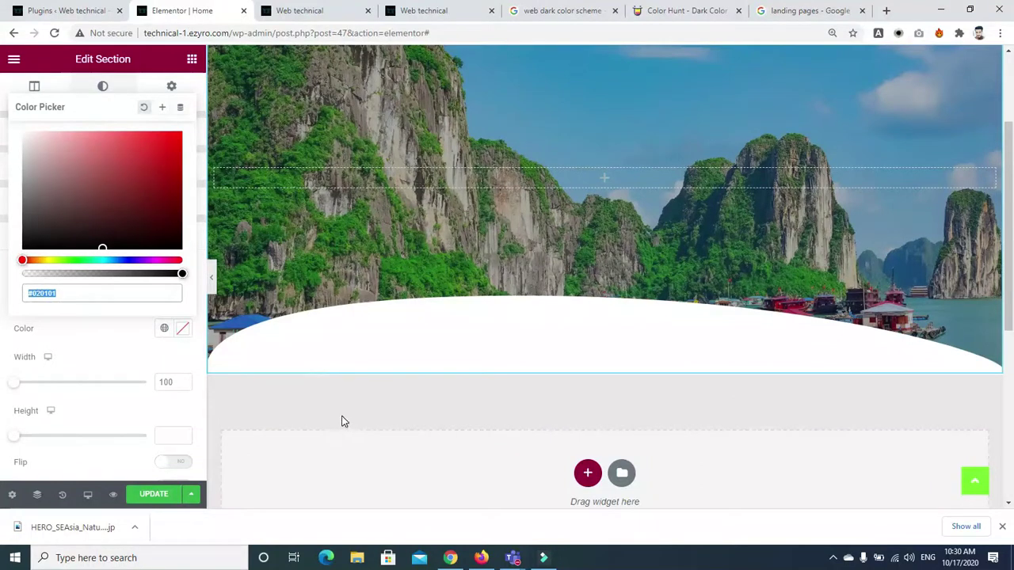
pyautogui.click(942, 9)
pyautogui.click(943, 11)
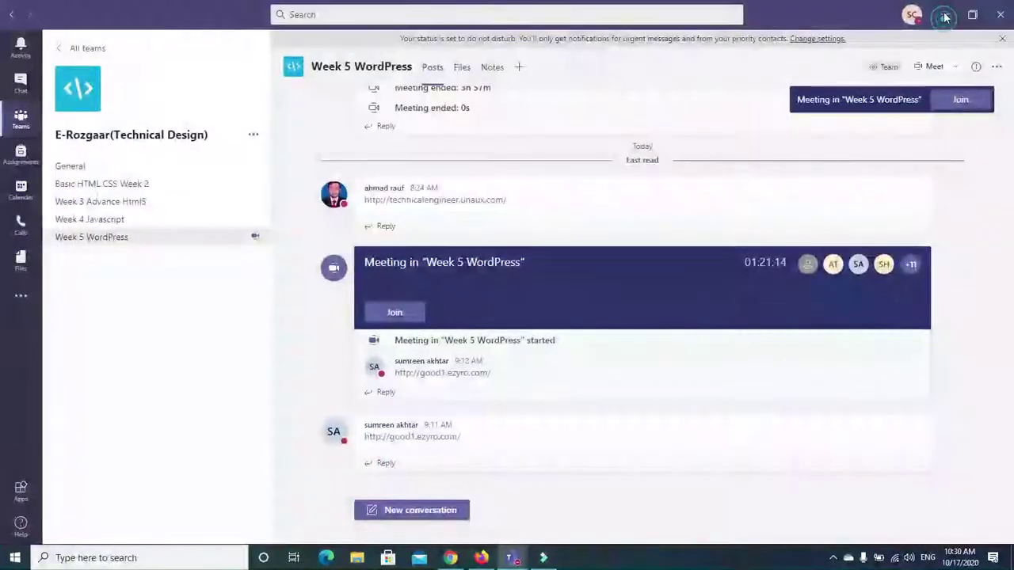
pyautogui.click(945, 14)
pyautogui.moveTo(163, 88); pyautogui.dragTo(504, 216)
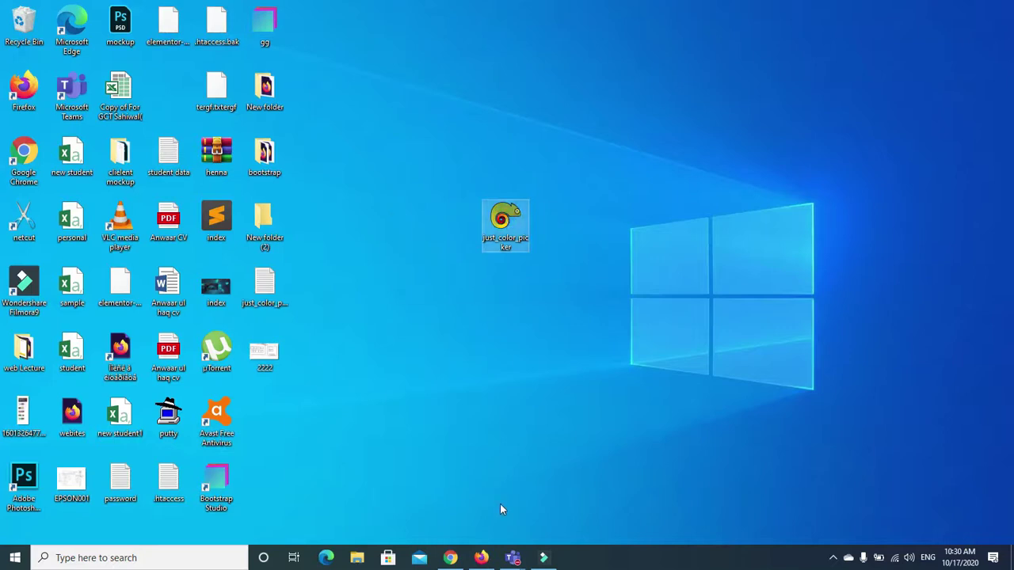
pyautogui.click(591, 283)
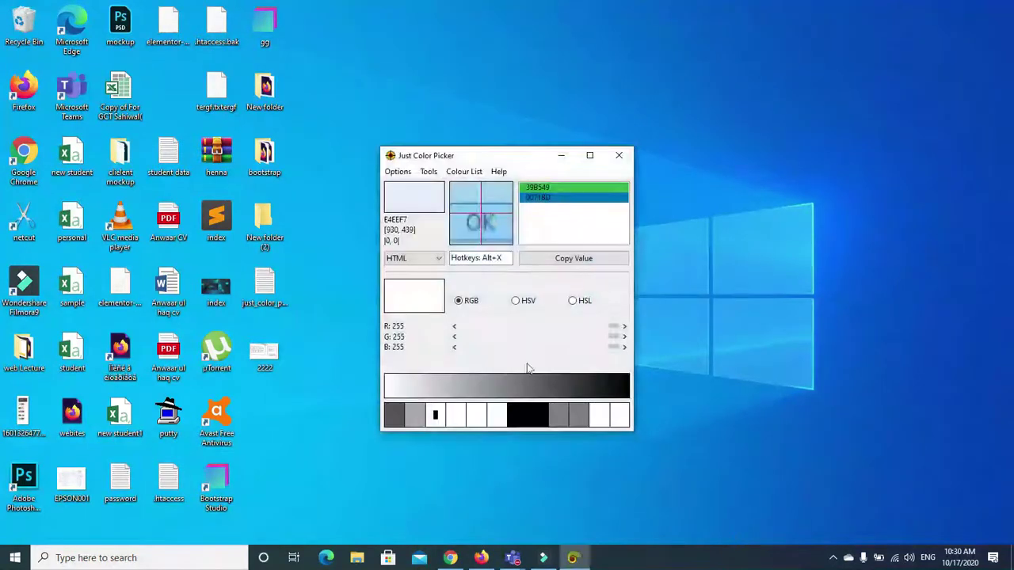
pyautogui.click(573, 558)
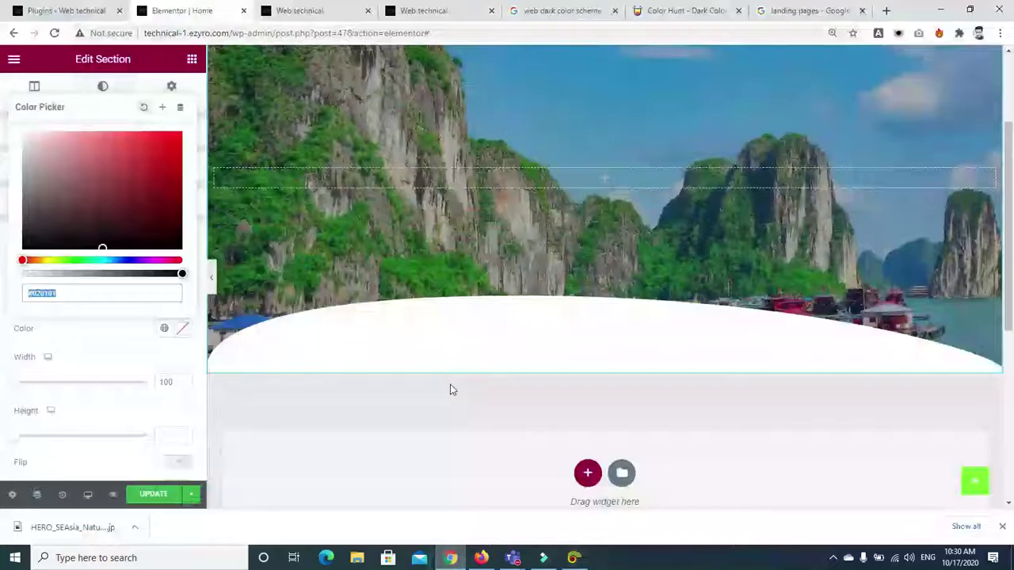
pyautogui.click(572, 558)
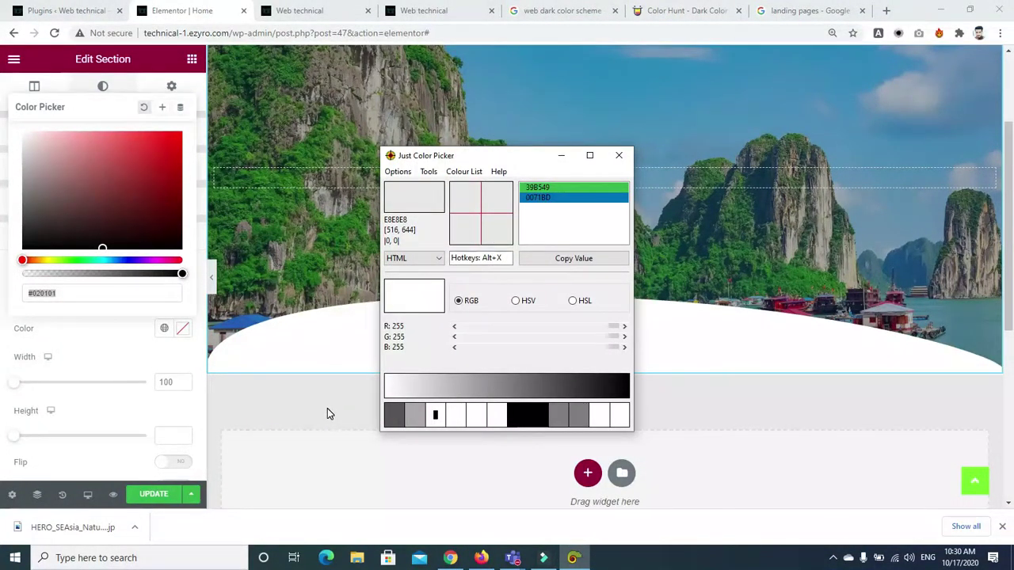
# Sample the grey page background below the hero section with Just Color Picker, copy the HTML value E8E8E8 and minimize the picker.
pyautogui.hotkey('alt', 'x')
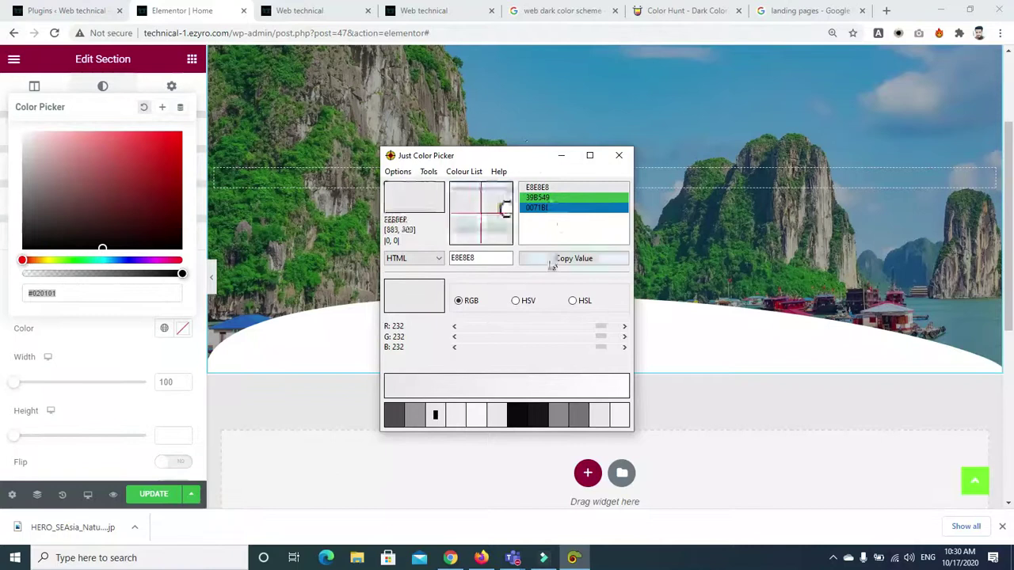
pyautogui.doubleClick(498, 258)
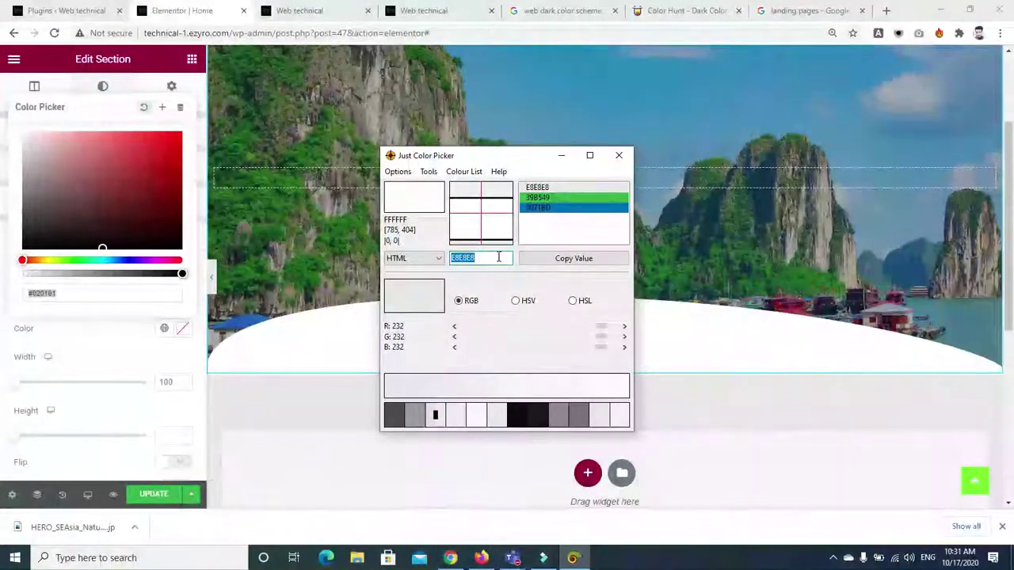
pyautogui.write('E8E8E8')
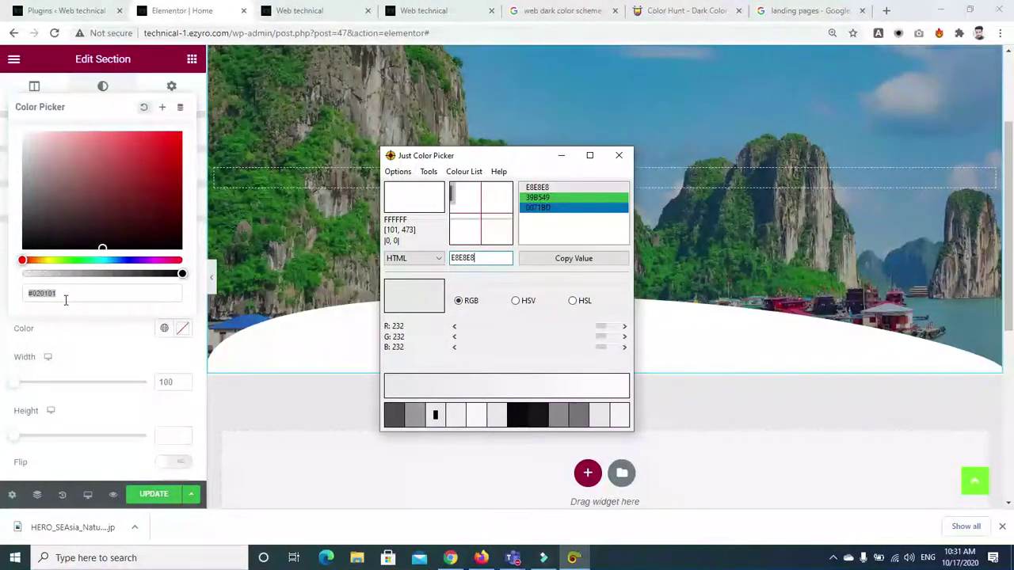
pyautogui.click(560, 155)
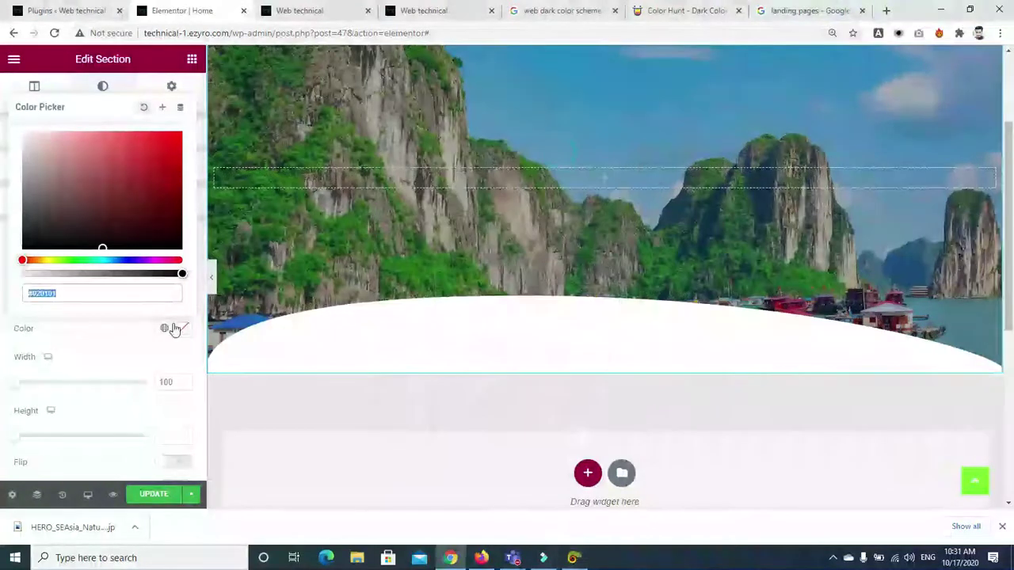
# Set the bottom shape divider's color to E8E8E8 so it matches the page background.
pyautogui.click(141, 296)
pyautogui.write('E8E8E8')
pyautogui.tripleClick(141, 296)
pyautogui.write('E8E8E8')
pyautogui.click(286, 405)
pyautogui.moveTo(1009, 187)
pyautogui.mouseDown()
pyautogui.moveTo(1011, 139)
pyautogui.moveTo(1012, 195)
pyautogui.mouseUp()
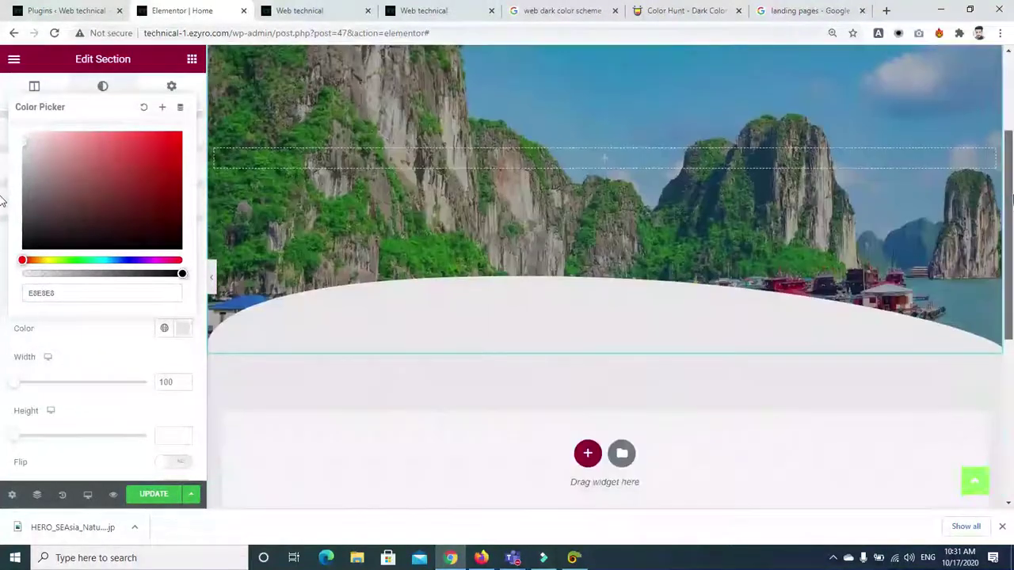
# Set the bottom divider's width to 104 and height to 111, and try the Flip option.
pyautogui.moveTo(14, 384); pyautogui.dragTo(45, 443)
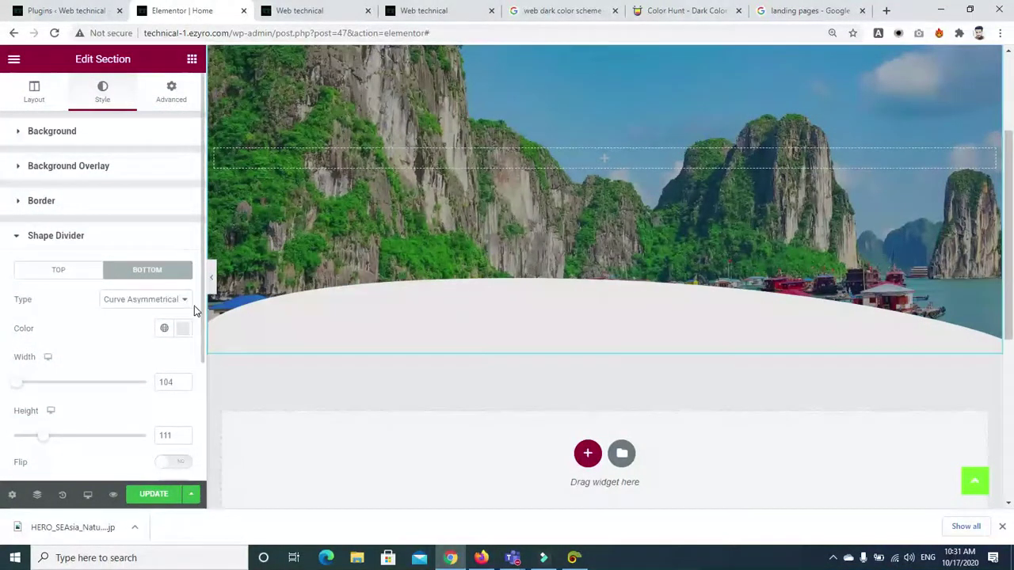
pyautogui.moveTo(201, 319); pyautogui.dragTo(185, 382)
pyautogui.click(181, 383)
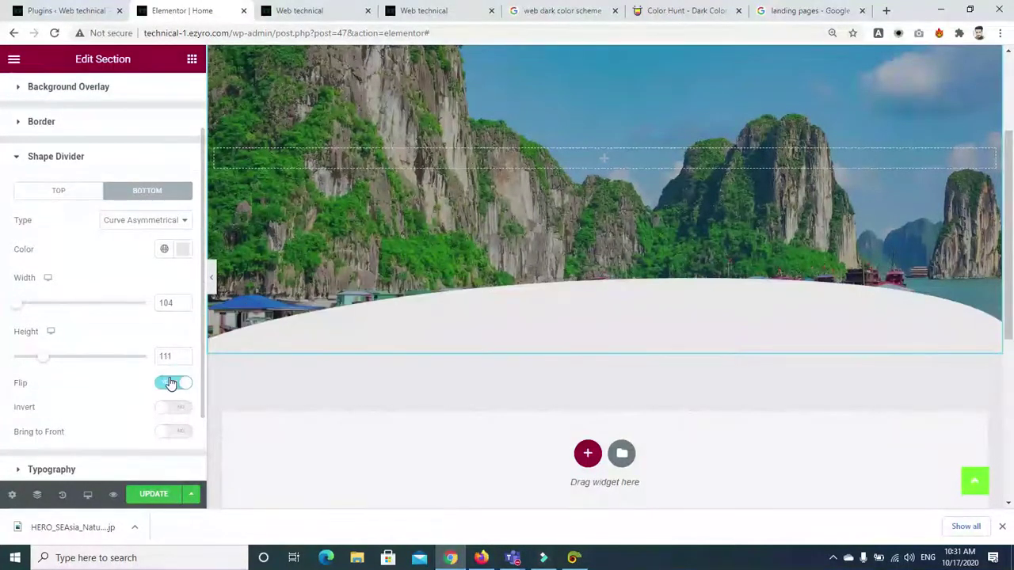
pyautogui.click(170, 383)
pyautogui.moveTo(201, 339); pyautogui.dragTo(201, 307)
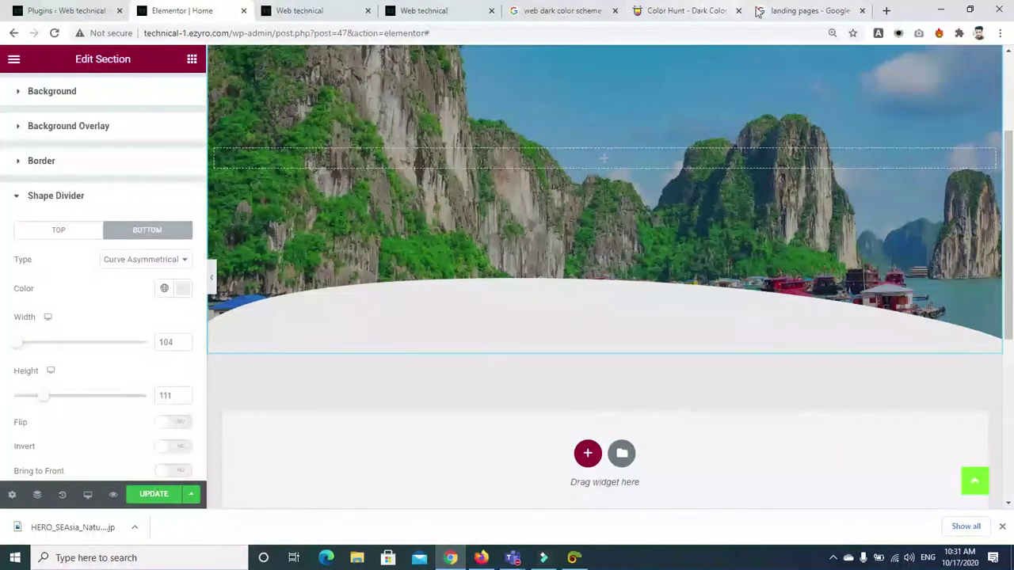
# Check the landing page references, try the Waves Pattern and Waves Brush types, and set the bottom divider type to Waves.
pyautogui.click(804, 10)
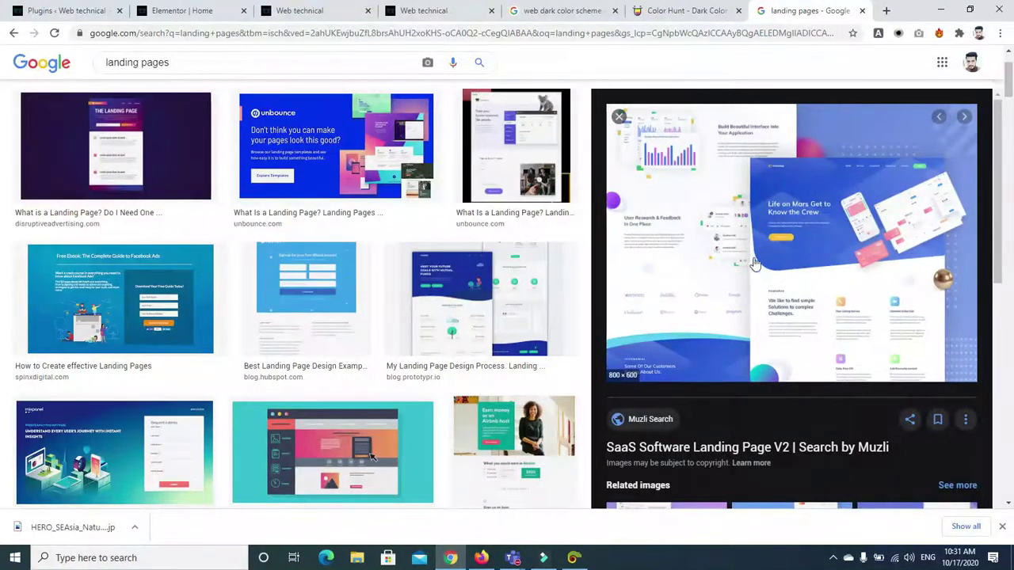
pyautogui.click(686, 11)
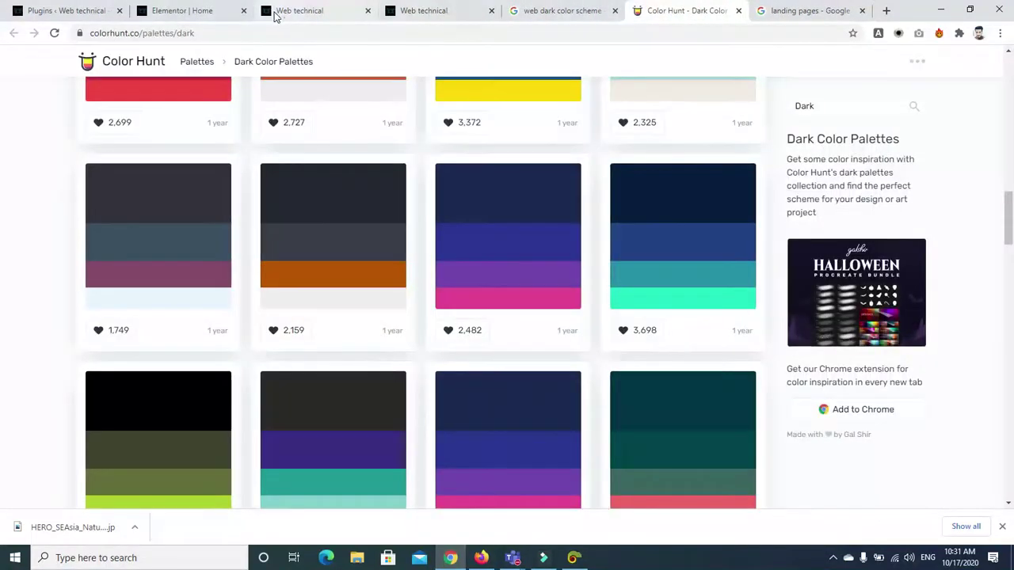
pyautogui.click(162, 10)
pyautogui.moveTo(1006, 250); pyautogui.dragTo(1012, 225)
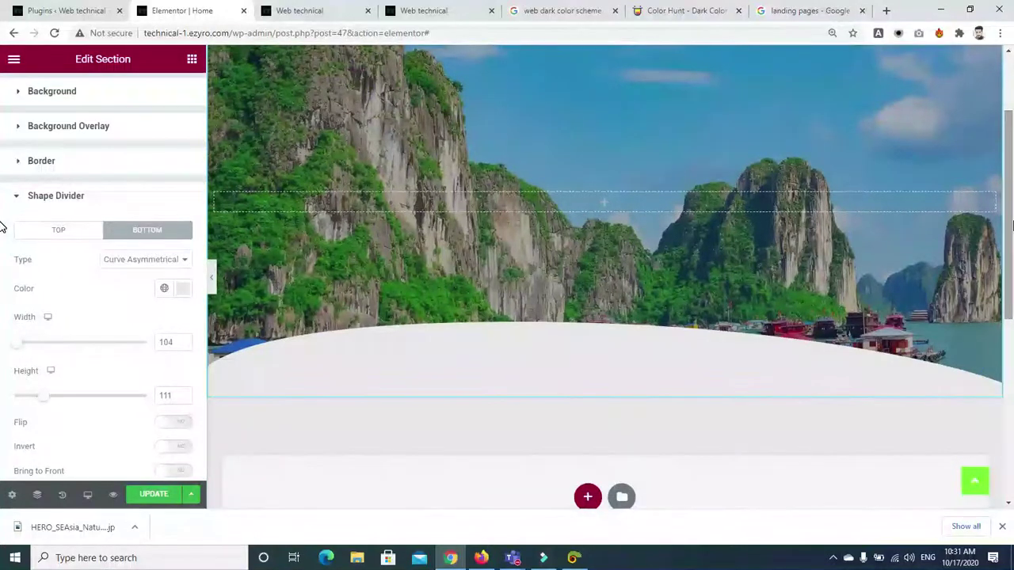
pyautogui.click(151, 260)
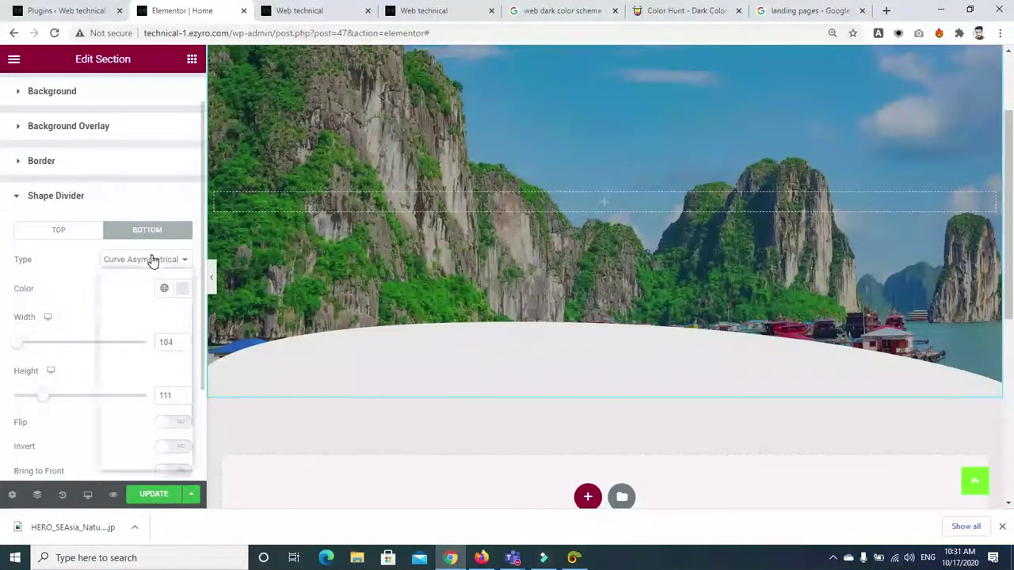
pyautogui.click(124, 426)
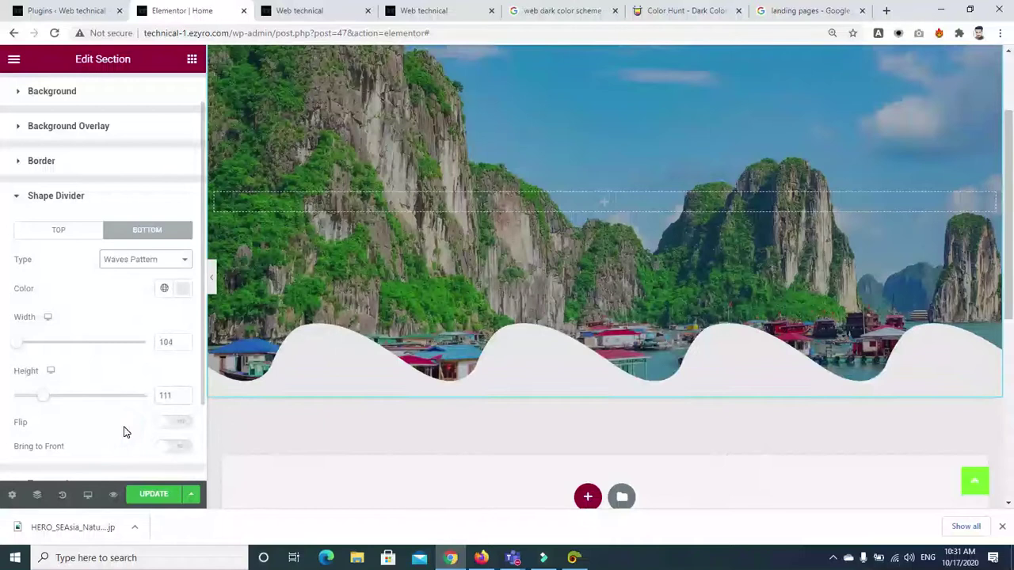
pyautogui.press('Up')
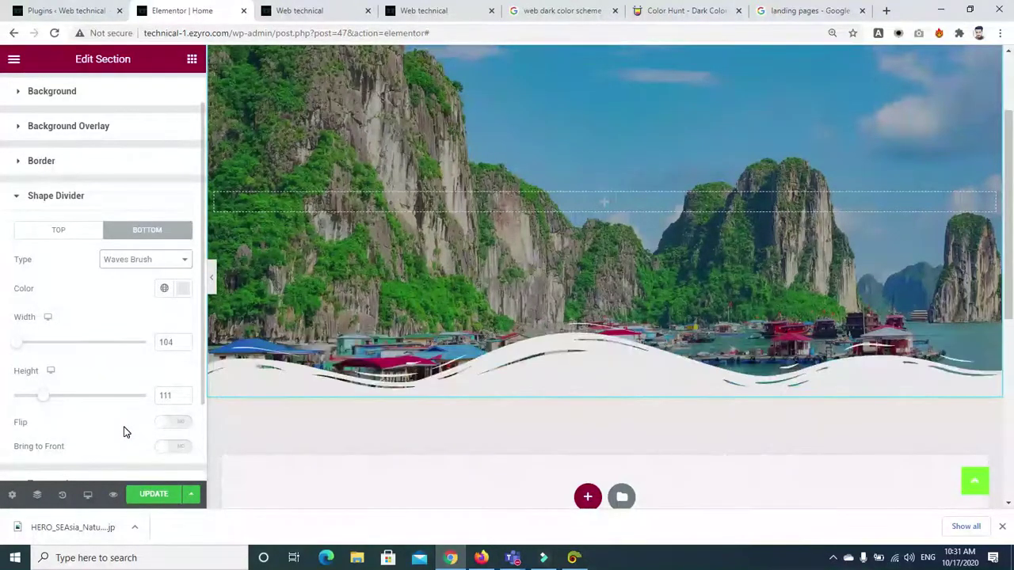
pyautogui.press('Up')
pyautogui.press('Up')
pyautogui.press('Down')
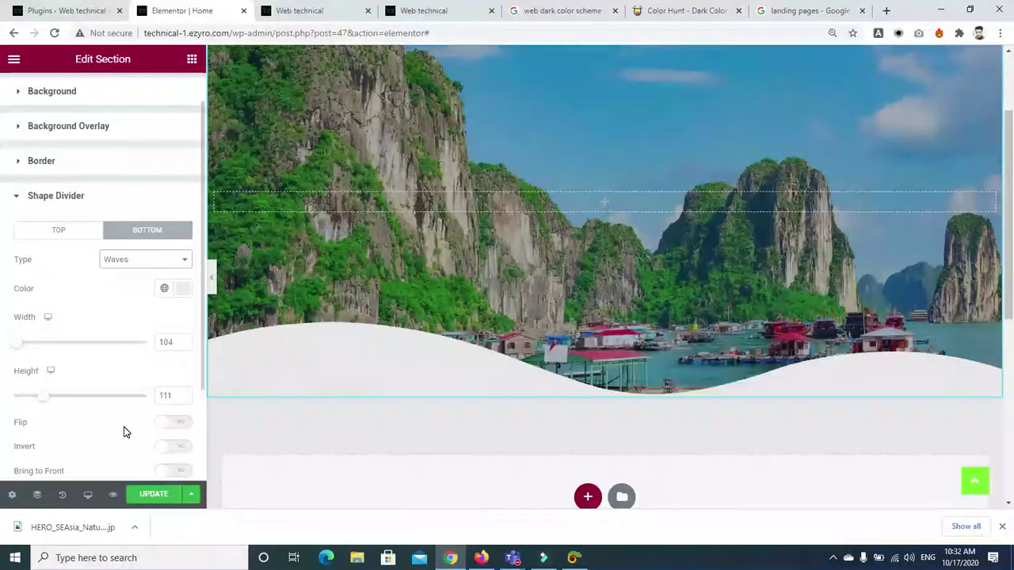
# Set the Waves divider's width to 166 and its height to 153.
pyautogui.moveTo(14, 342); pyautogui.dragTo(41, 347)
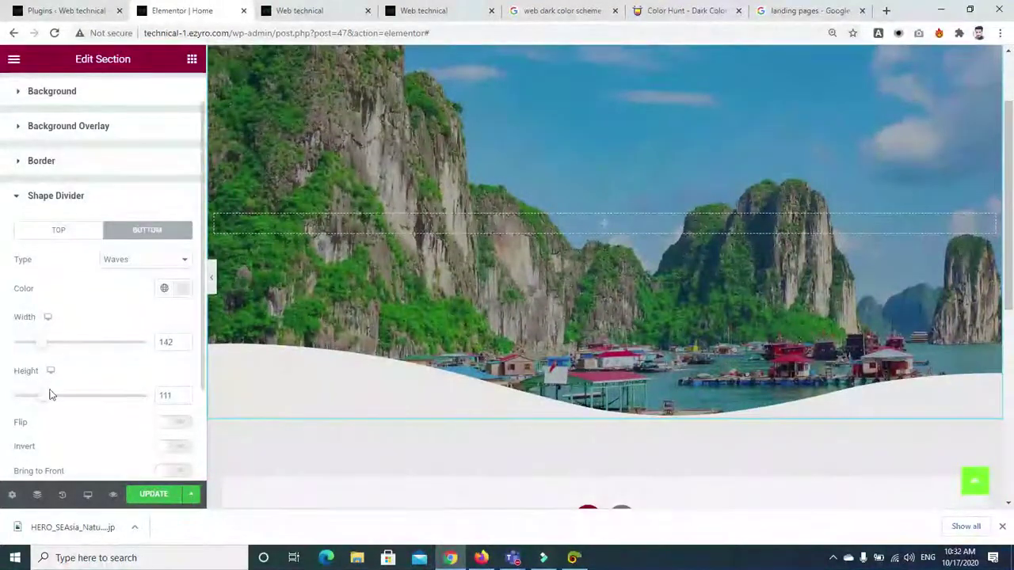
pyautogui.moveTo(48, 394)
pyautogui.mouseDown()
pyautogui.moveTo(55, 399)
pyautogui.moveTo(27, 392)
pyautogui.moveTo(57, 391)
pyautogui.mouseUp()
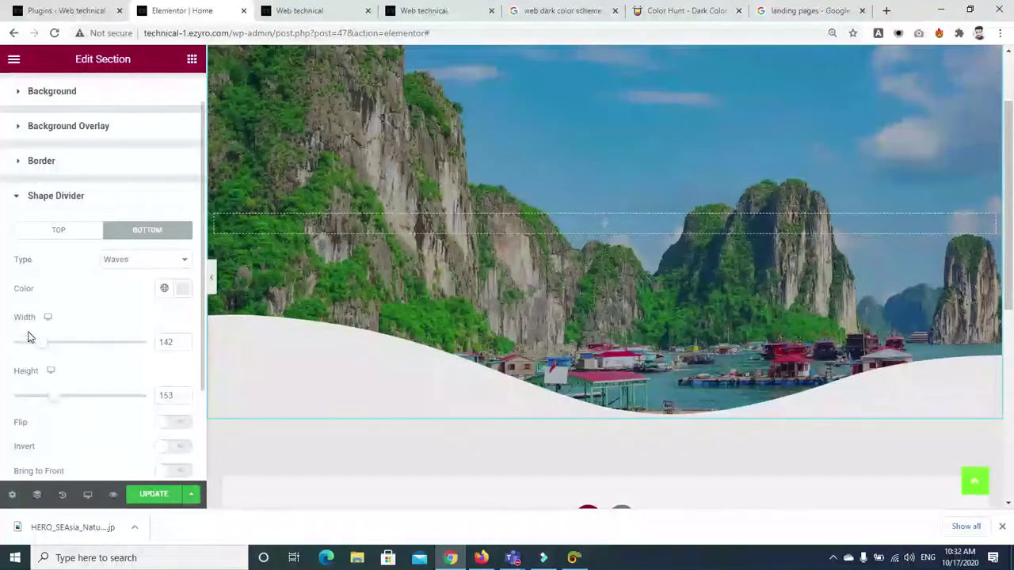
pyautogui.moveTo(39, 337)
pyautogui.mouseDown()
pyautogui.moveTo(98, 339)
pyautogui.moveTo(54, 340)
pyautogui.mouseUp()
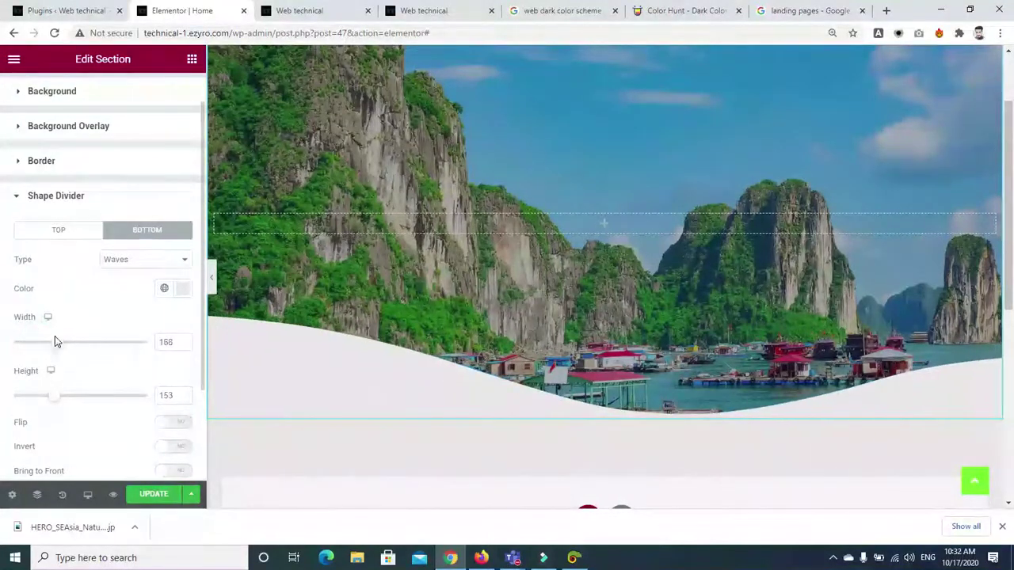
# Try the Flip and Invert options on the bottom Waves divider and switch both off again.
pyautogui.click(178, 425)
pyautogui.click(176, 424)
pyautogui.click(167, 447)
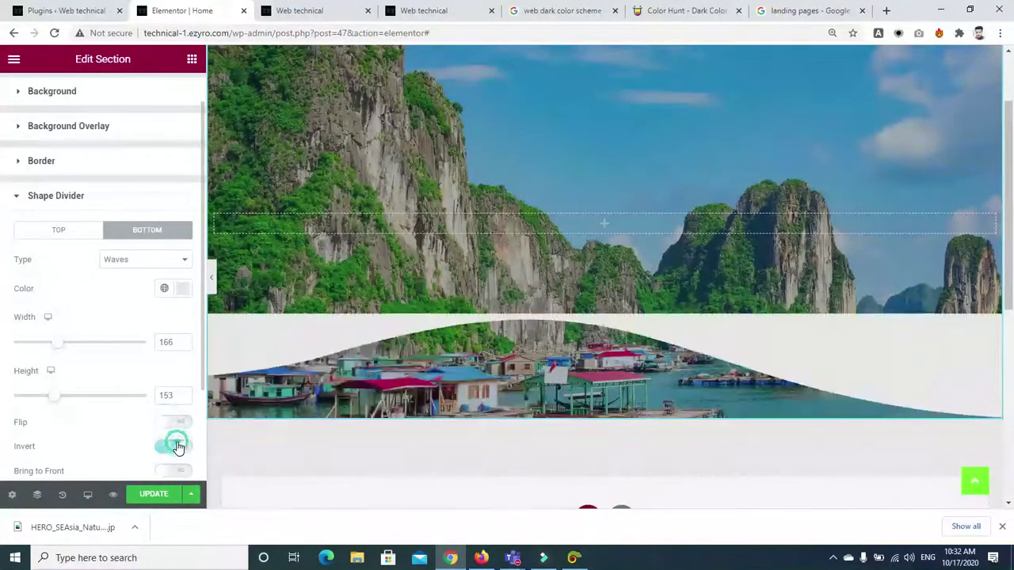
pyautogui.click(168, 448)
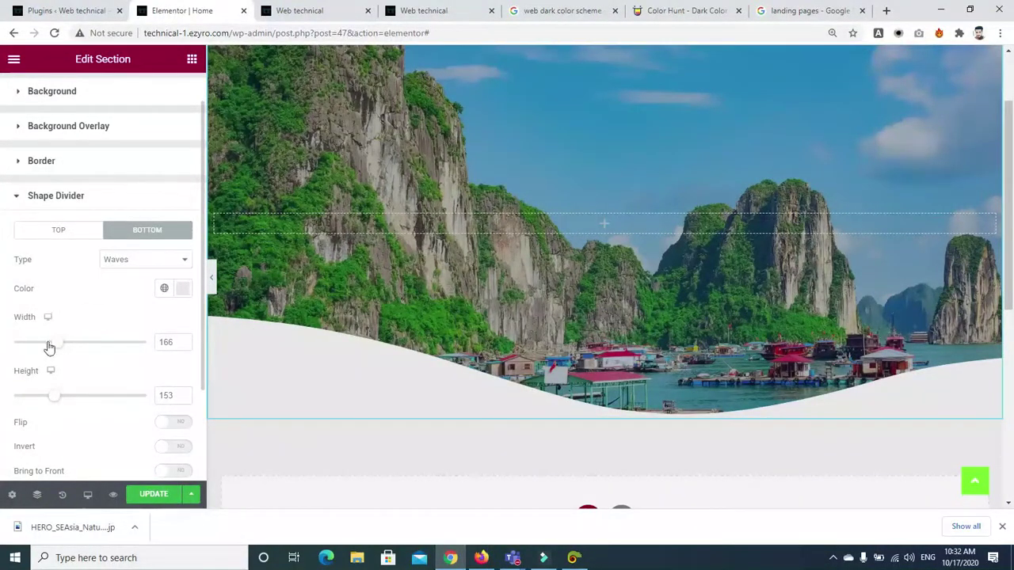
pyautogui.scroll(-2, 200, 318)
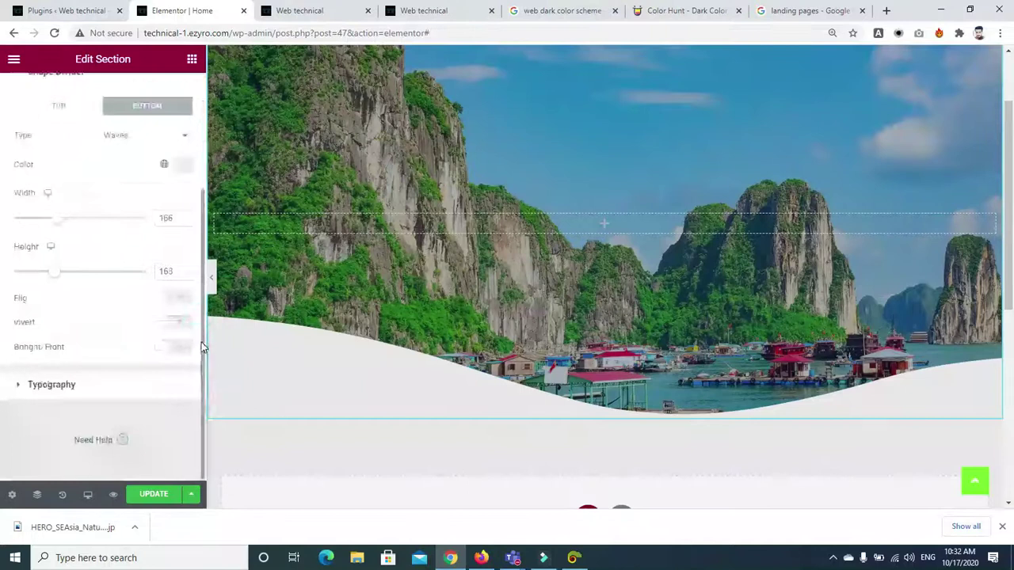
pyautogui.scroll(3, 199, 181)
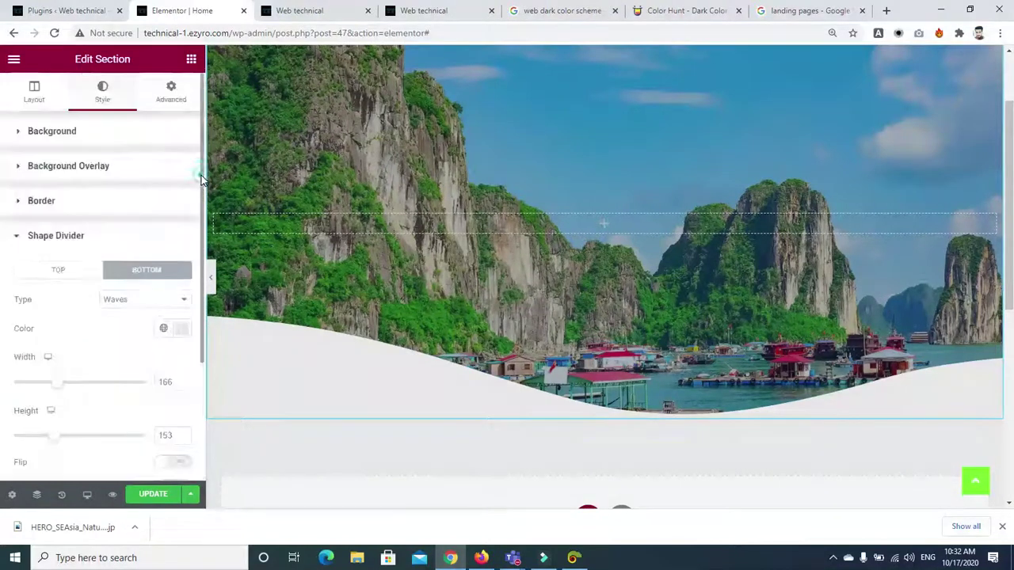
# Try a Triangle shape divider on the hero section's top edge and reset its type to None.
pyautogui.click(45, 271)
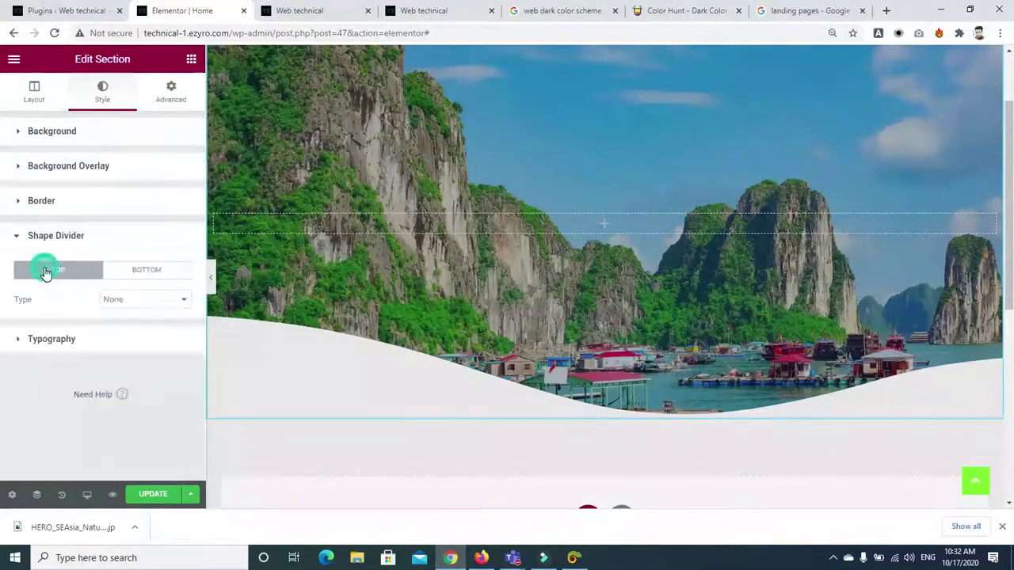
pyautogui.click(159, 307)
pyautogui.click(119, 315)
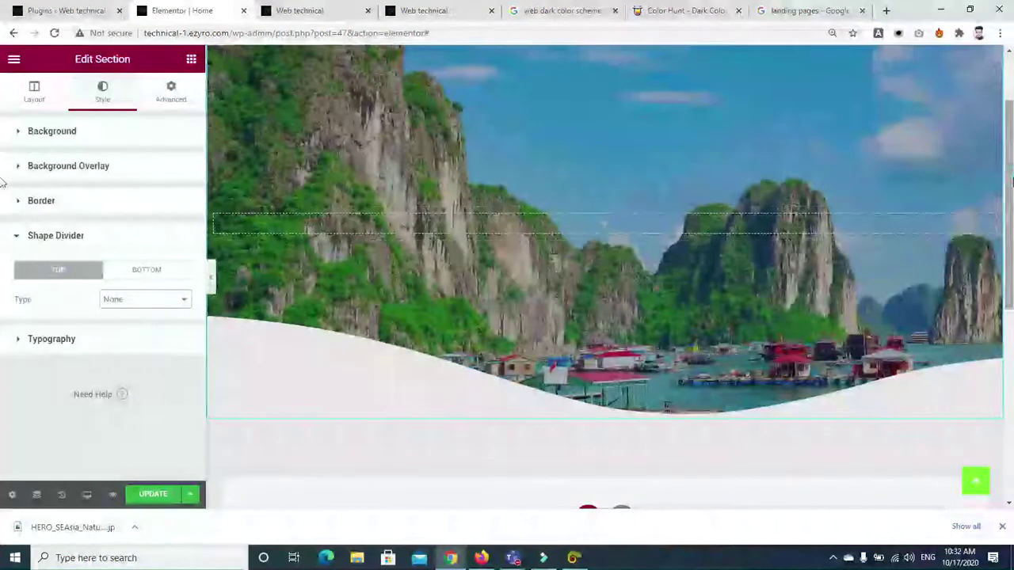
pyautogui.click(158, 307)
pyautogui.click(127, 378)
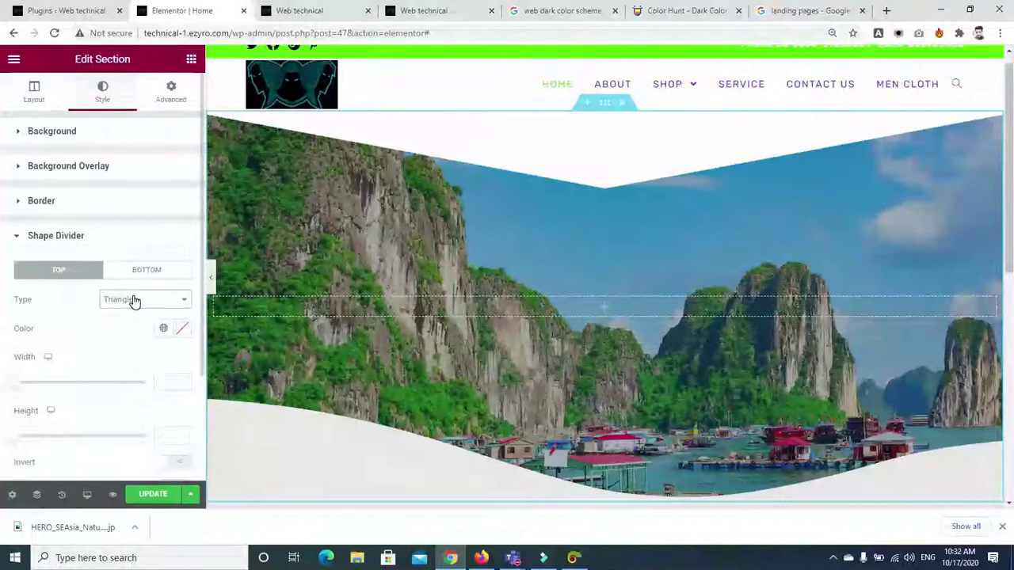
pyautogui.click(134, 300)
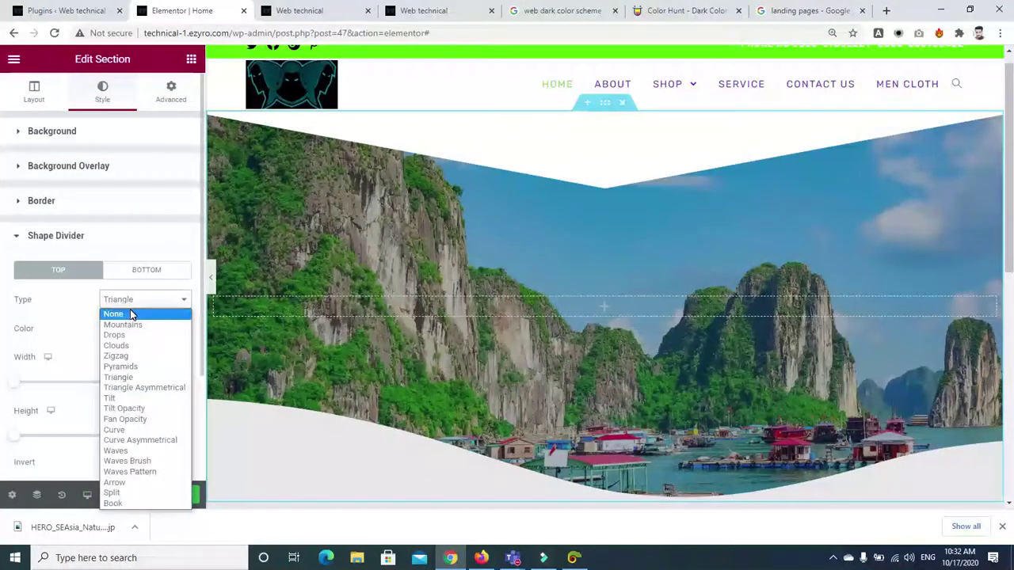
pyautogui.click(130, 311)
# Review the section's Typography options and related landing page designs, then step back through the earlier image searches to the new tab page.
pyautogui.click(19, 338)
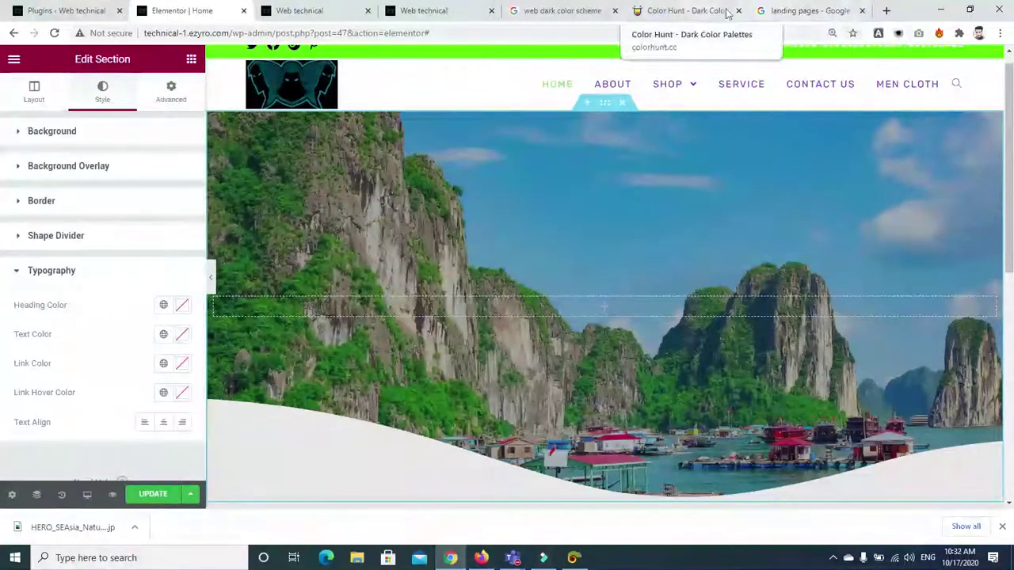
pyautogui.click(767, 11)
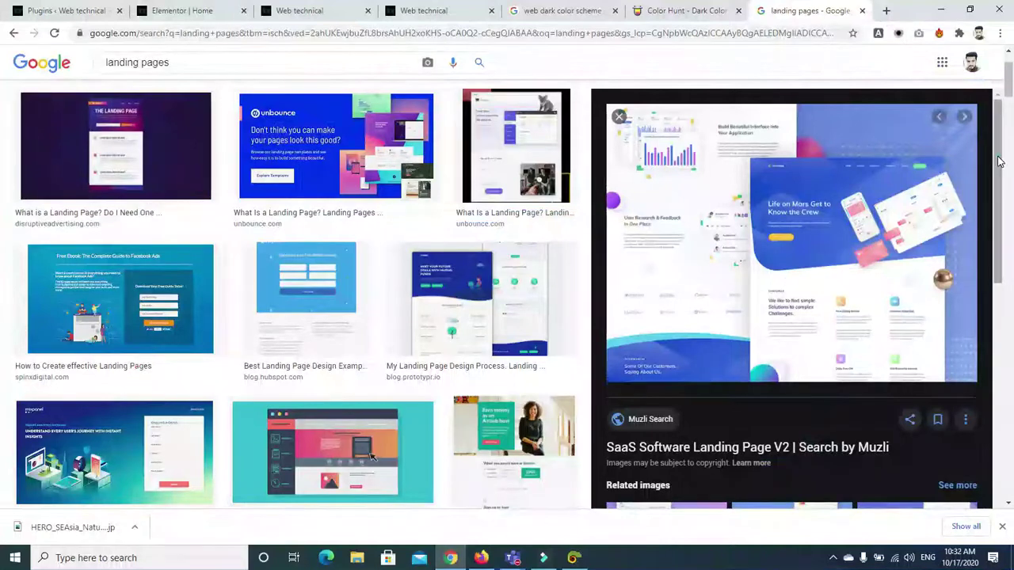
pyautogui.scroll(-3, 987, 275)
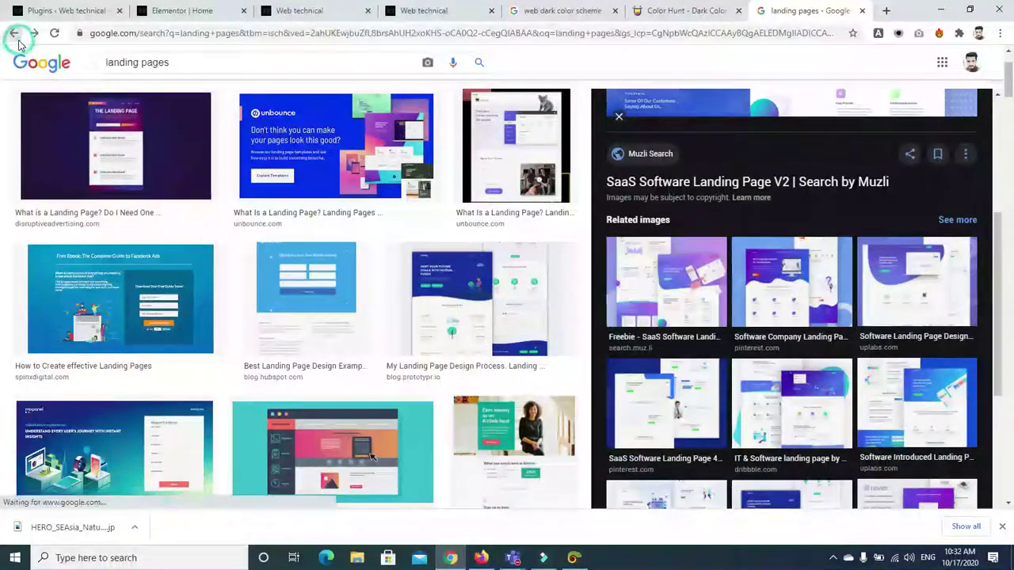
pyautogui.click(15, 35)
pyautogui.click(15, 35)
pyautogui.click(15, 34)
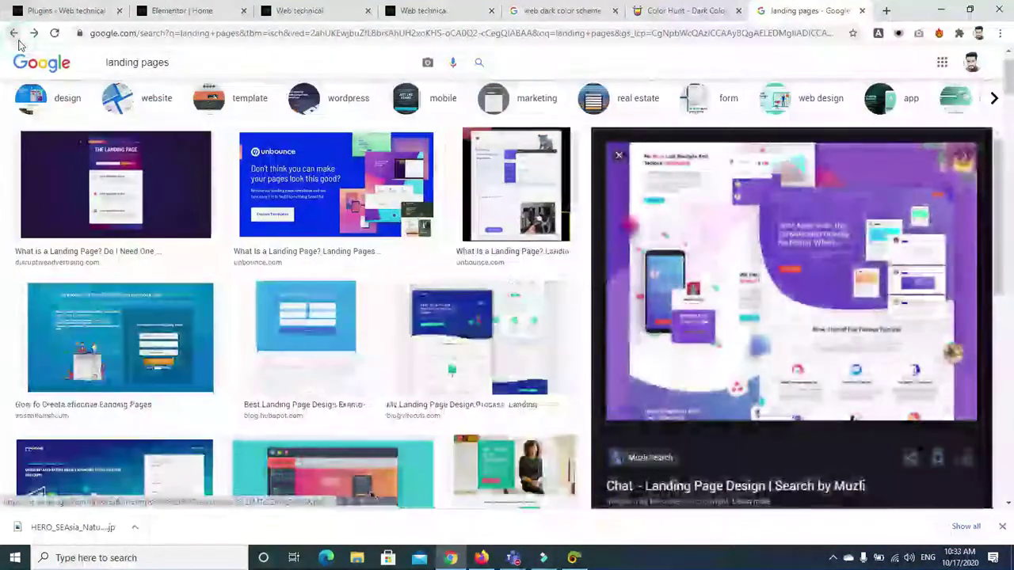
pyautogui.click(15, 35)
pyautogui.click(19, 44)
pyautogui.click(19, 44)
pyautogui.click(19, 44)
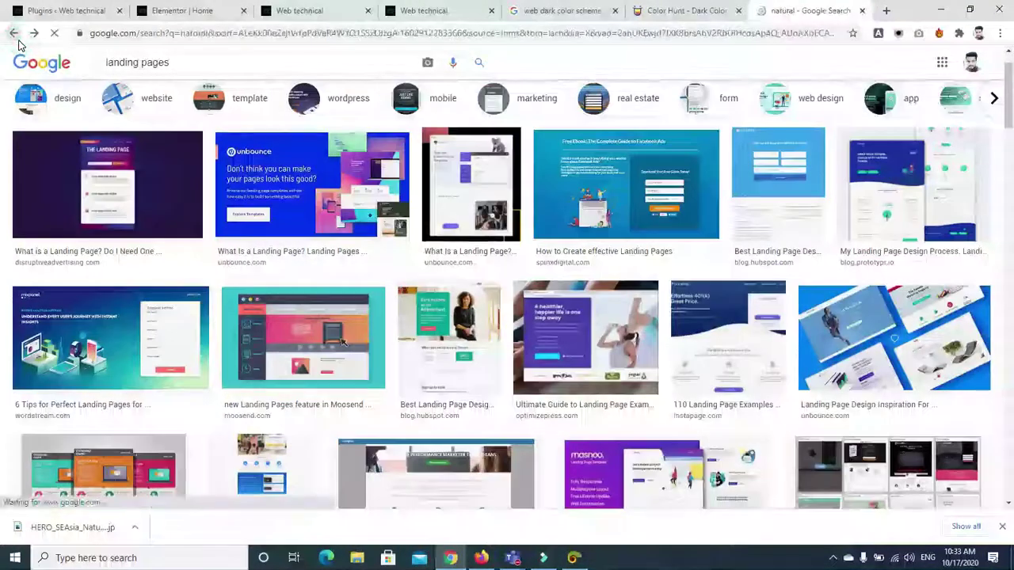
pyautogui.click(19, 44)
pyautogui.click(19, 43)
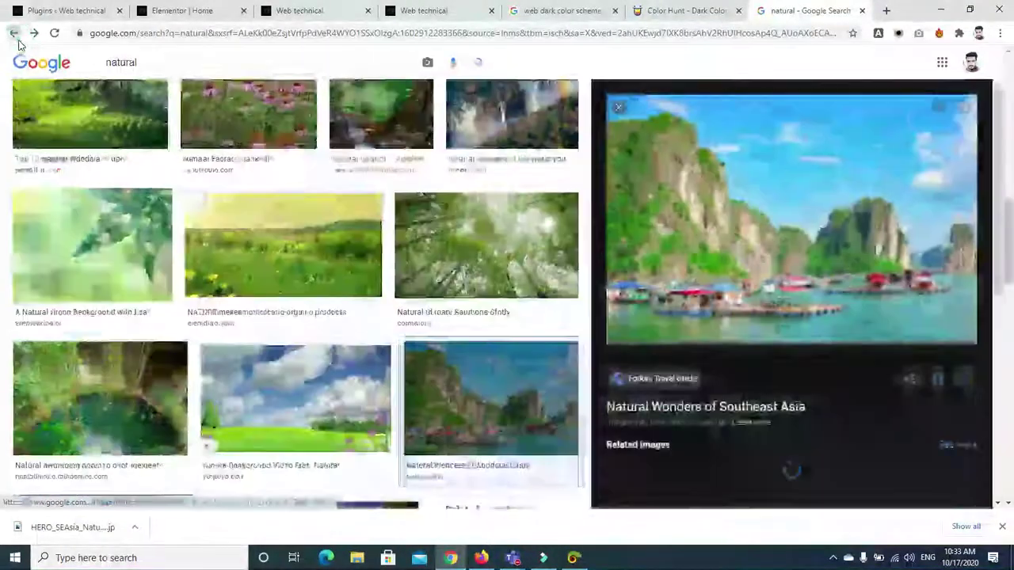
pyautogui.click(19, 44)
pyautogui.click(19, 44)
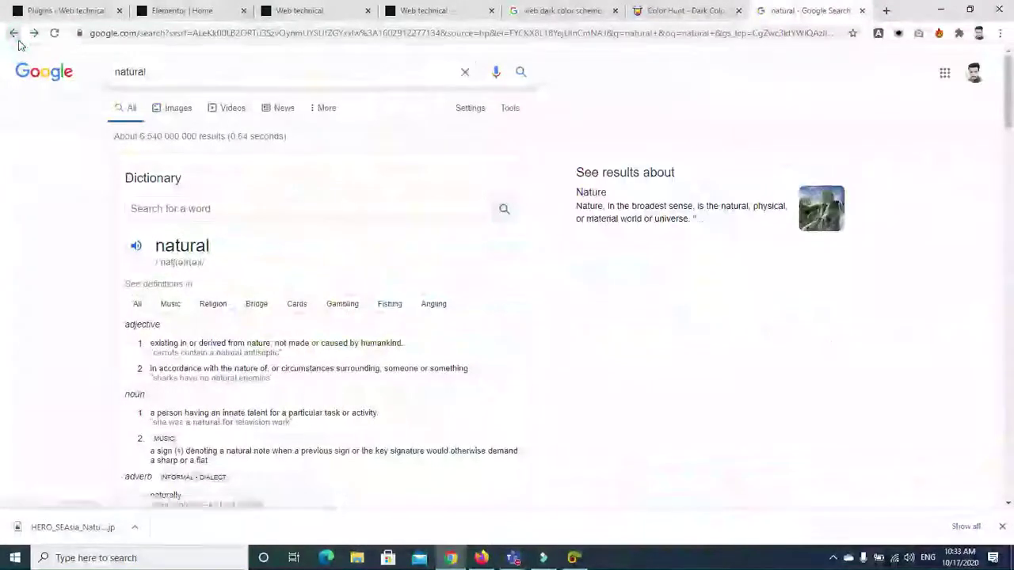
pyautogui.click(19, 44)
pyautogui.click(18, 41)
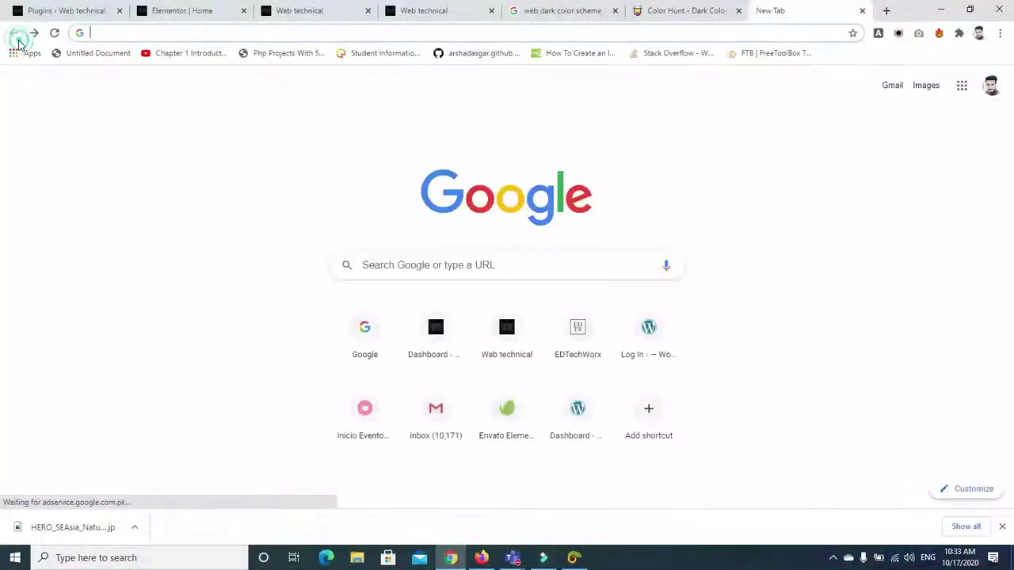
# Check the High-End & Classy dark color scheme reference and add a Heading widget inside the hero section.
pyautogui.click(550, 11)
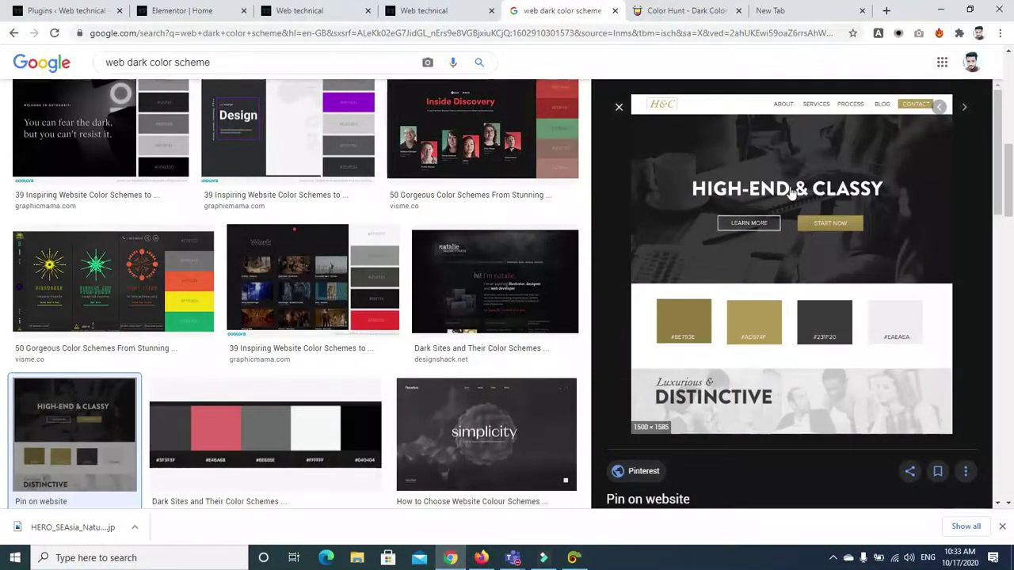
pyautogui.click(210, 14)
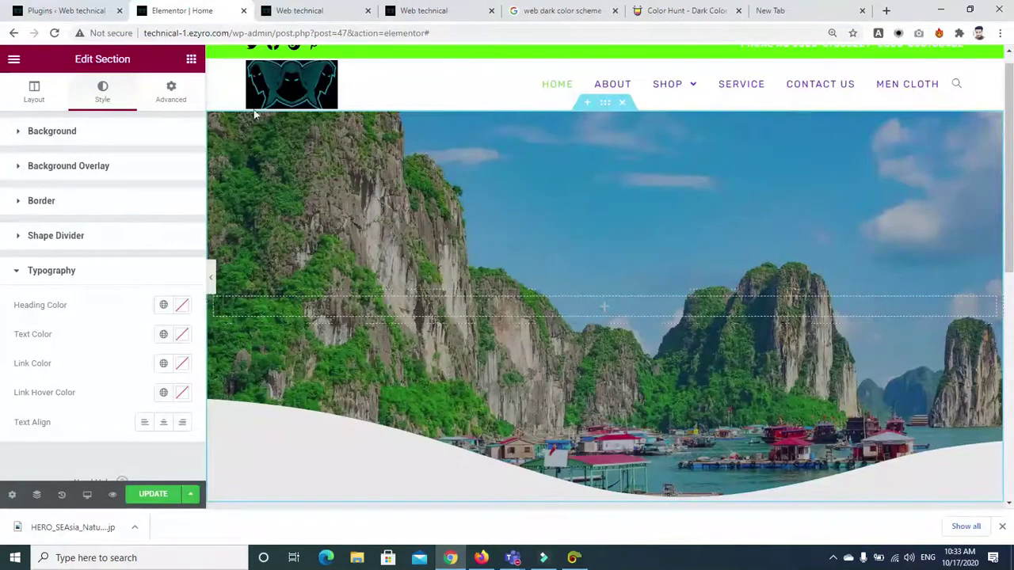
pyautogui.click(191, 61)
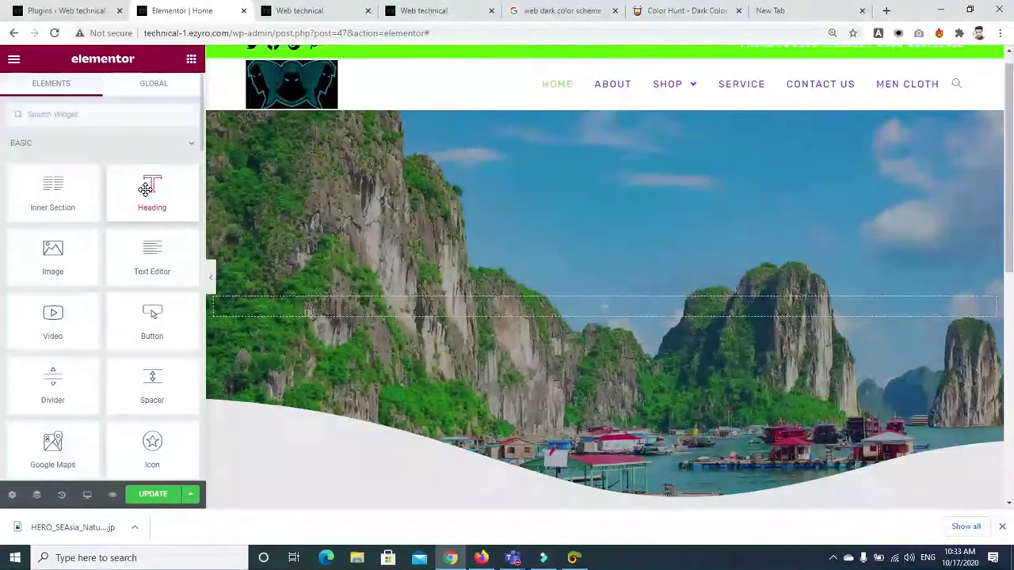
pyautogui.moveTo(146, 189); pyautogui.dragTo(597, 304)
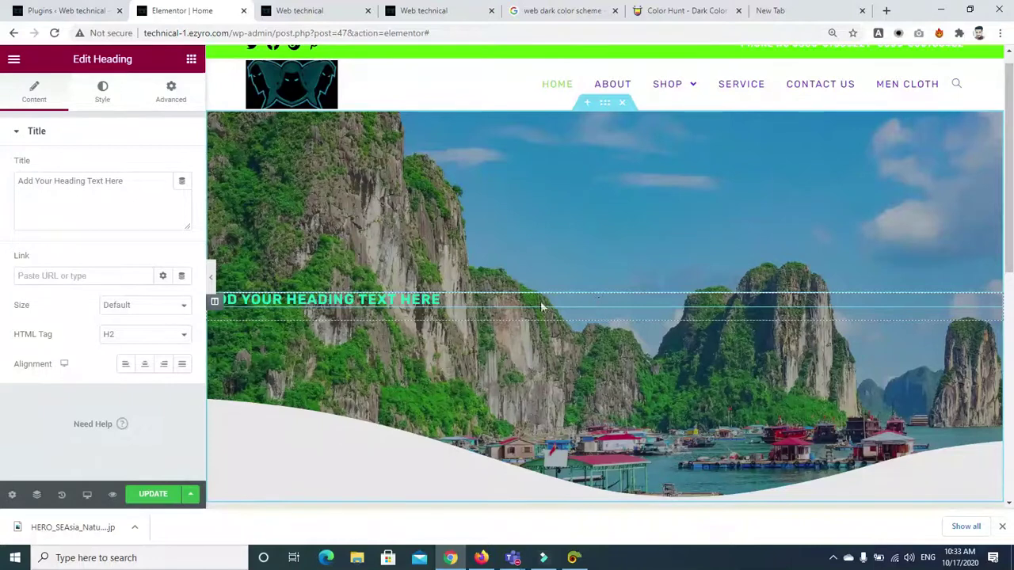
# Check the color references and replace the hero heading's placeholder title with "gct sahiwal".
pyautogui.click(709, 9)
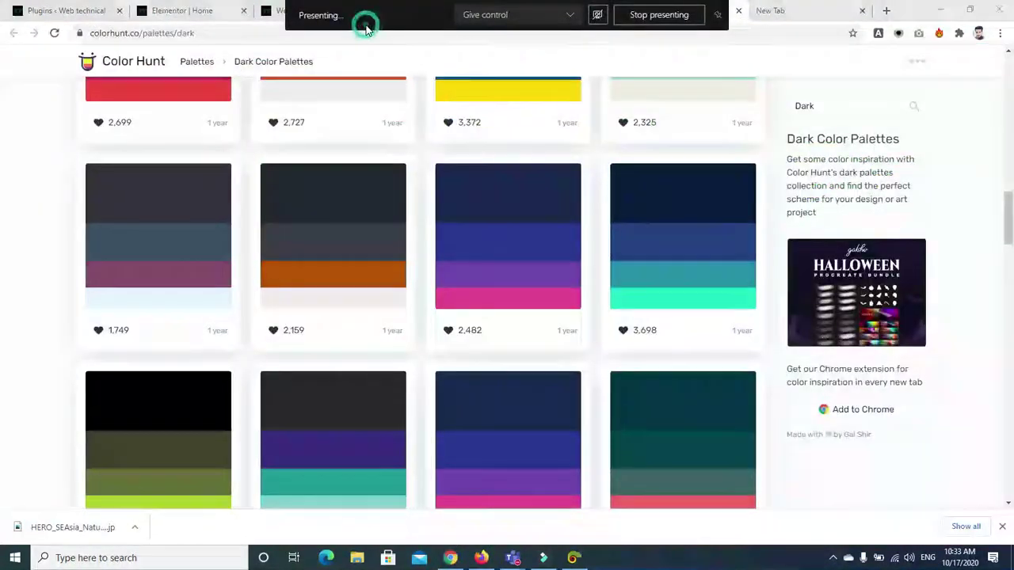
pyautogui.click(535, 18)
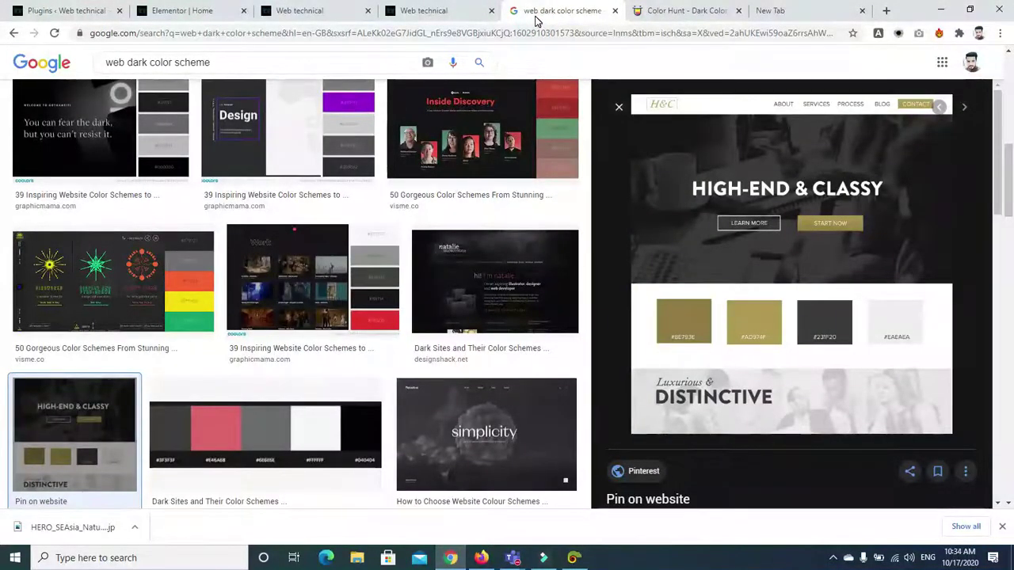
pyautogui.click(152, 12)
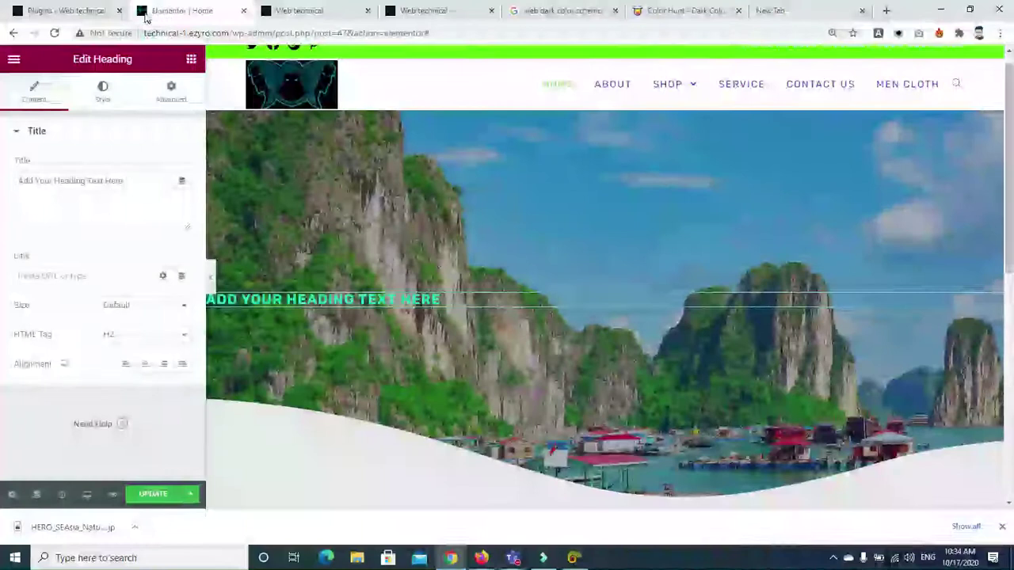
pyautogui.tripleClick(126, 187)
pyautogui.press('BackSpace')
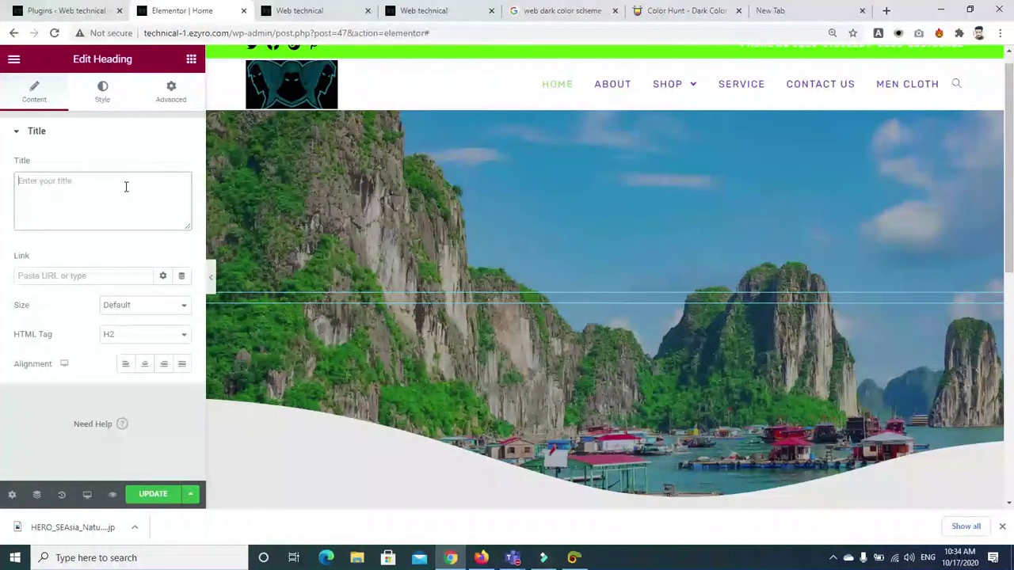
pyautogui.write('B')
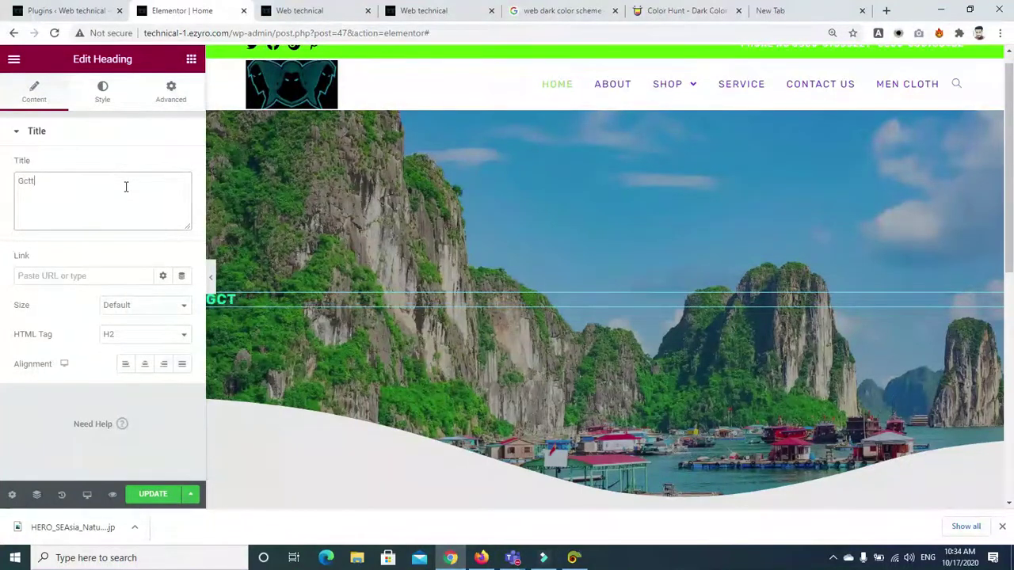
pyautogui.press('BackSpace')
pyautogui.press('BackSpace')
pyautogui.press('BackSpace')
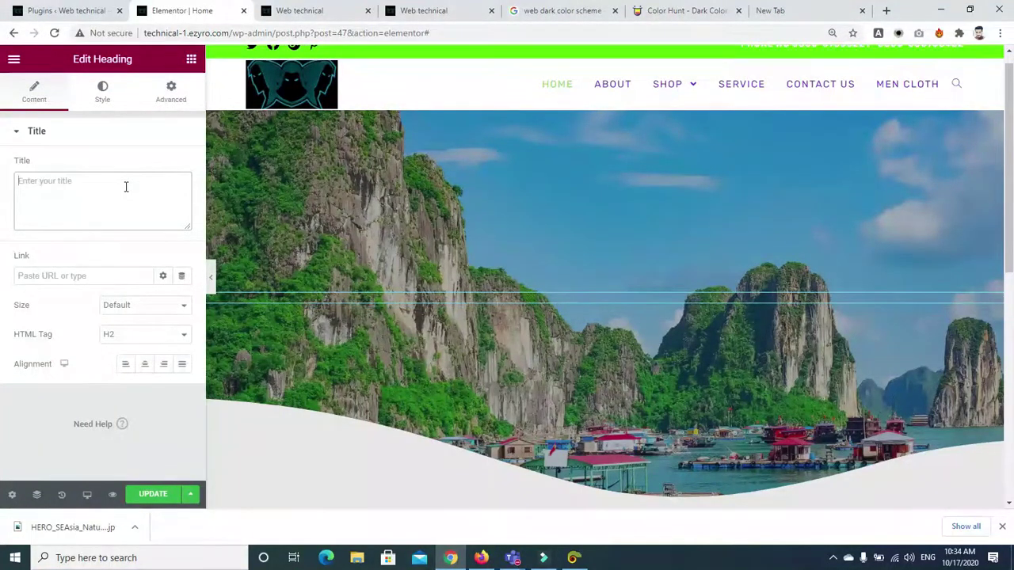
pyautogui.write('gct sahiwal')
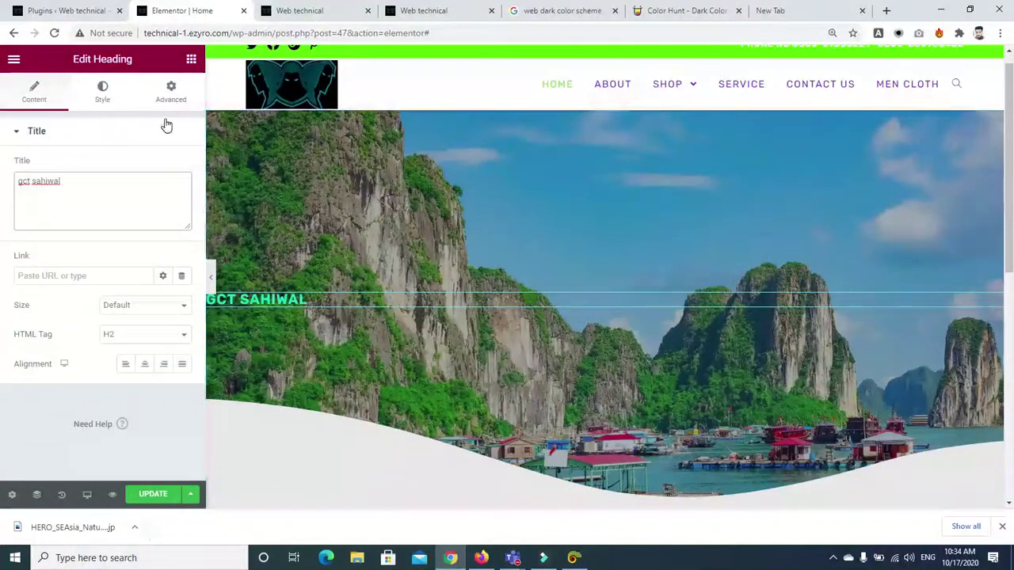
pyautogui.click(63, 181)
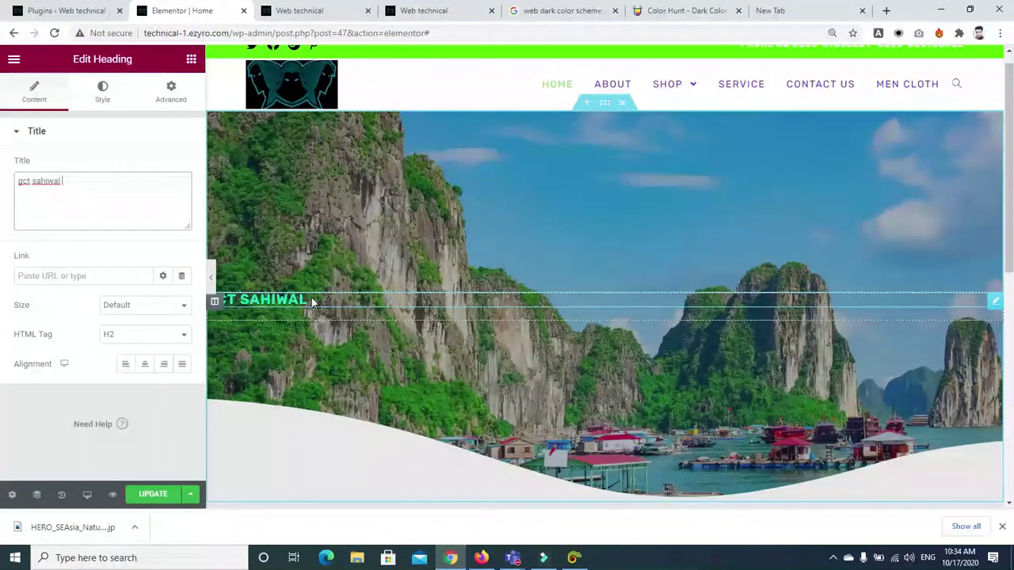
# Center the hero heading and set its font size to 70 px.
pyautogui.click(643, 10)
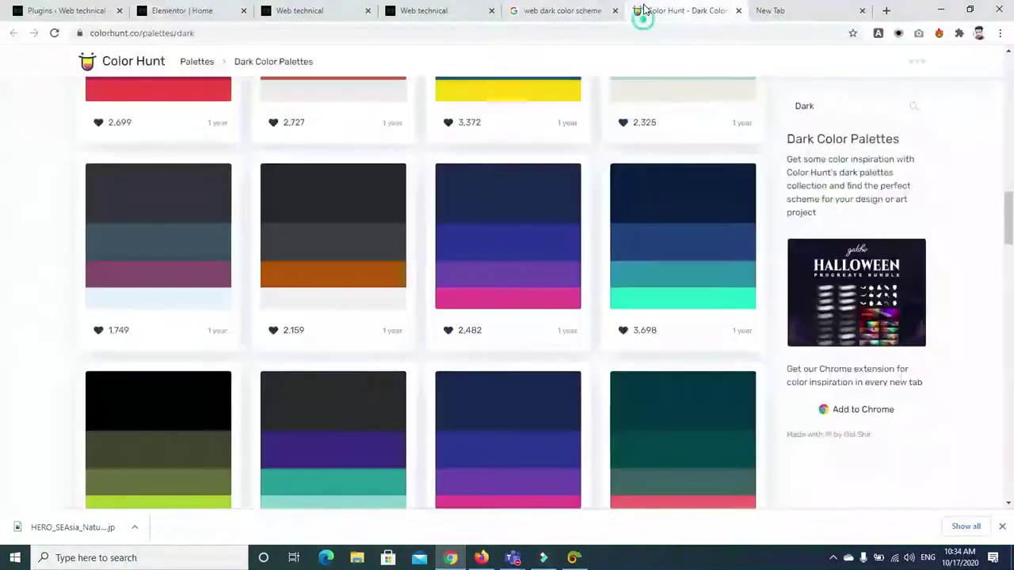
pyautogui.click(182, 10)
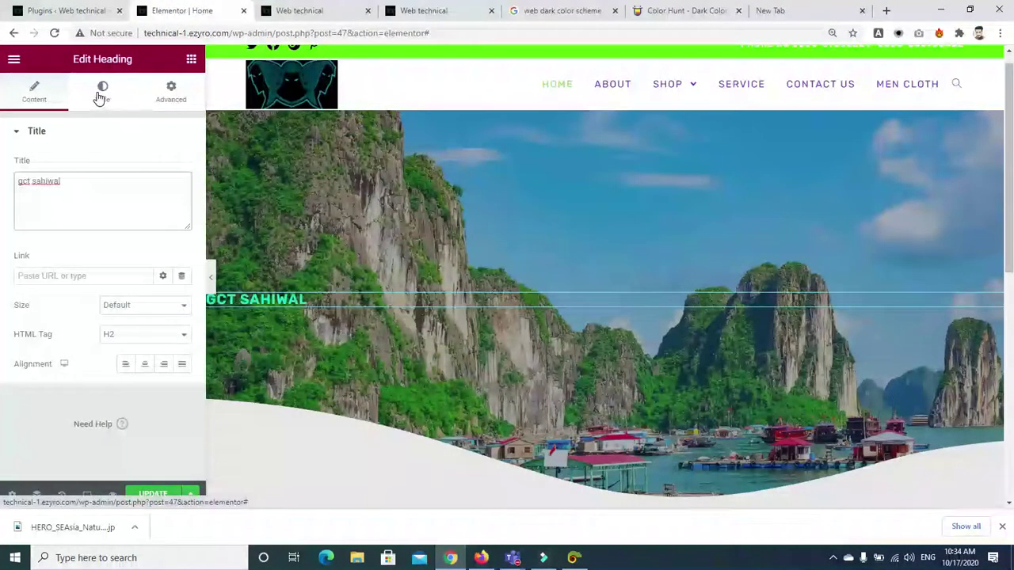
pyautogui.click(145, 365)
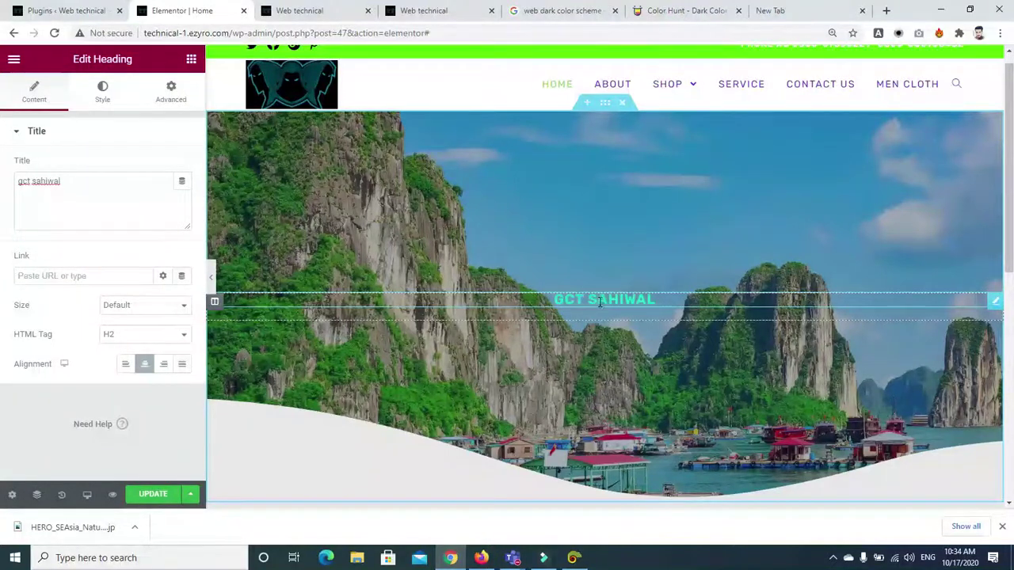
pyautogui.click(103, 95)
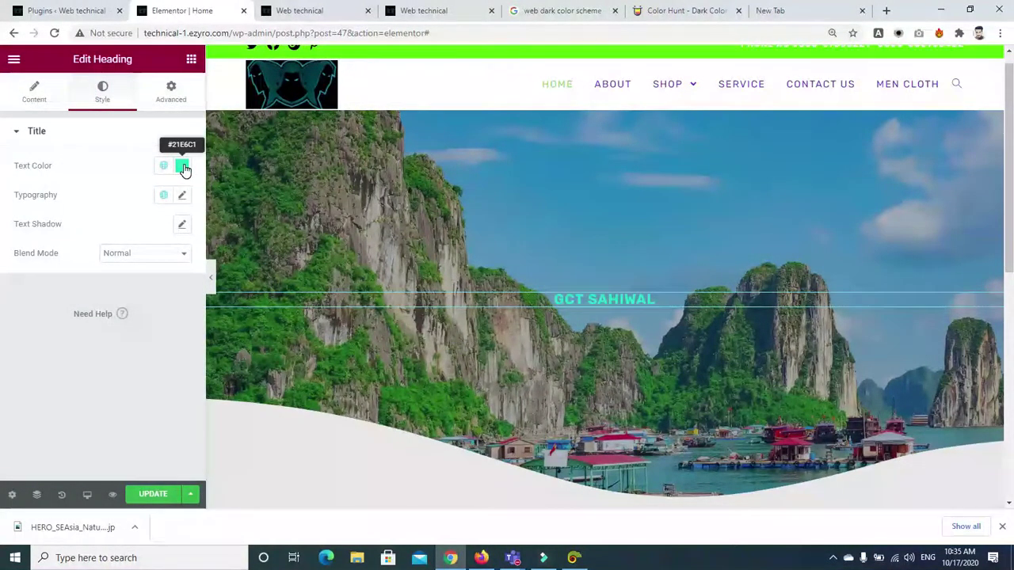
pyautogui.click(182, 196)
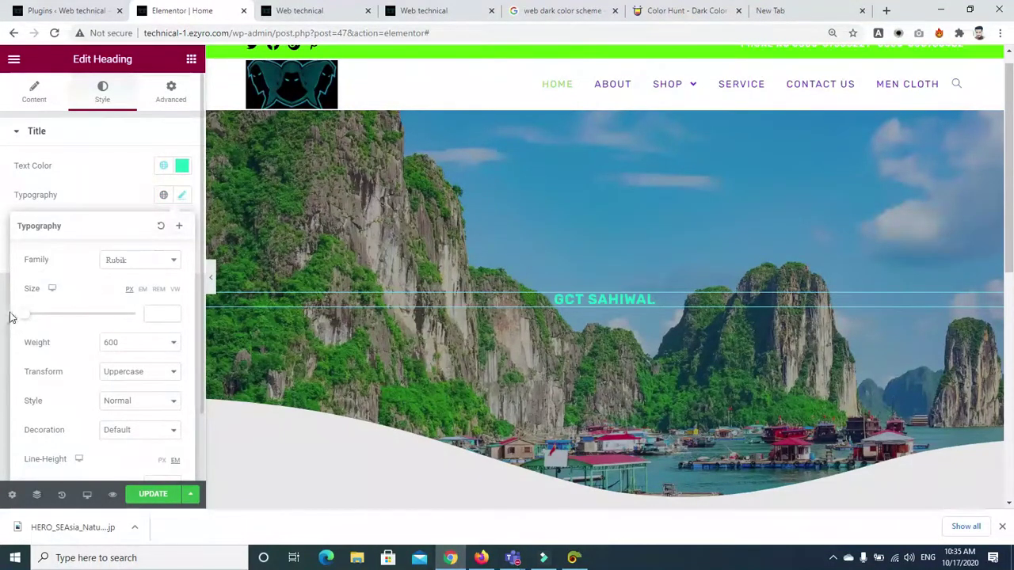
pyautogui.moveTo(24, 315); pyautogui.dragTo(63, 320)
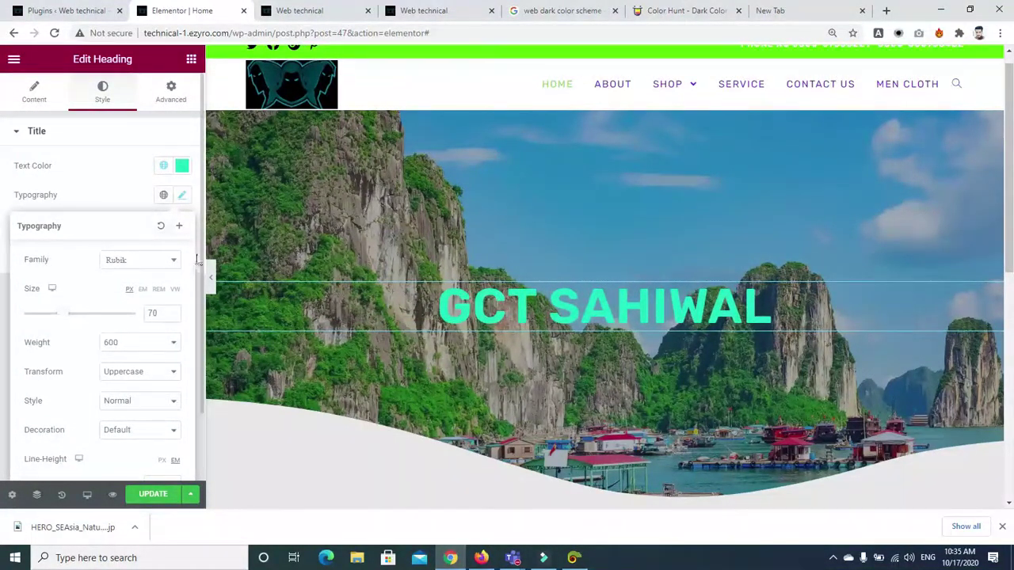
# Try the Yanone Kaffeesatz font family on the hero heading.
pyautogui.scroll(-2, 199, 273)
pyautogui.click(194, 323)
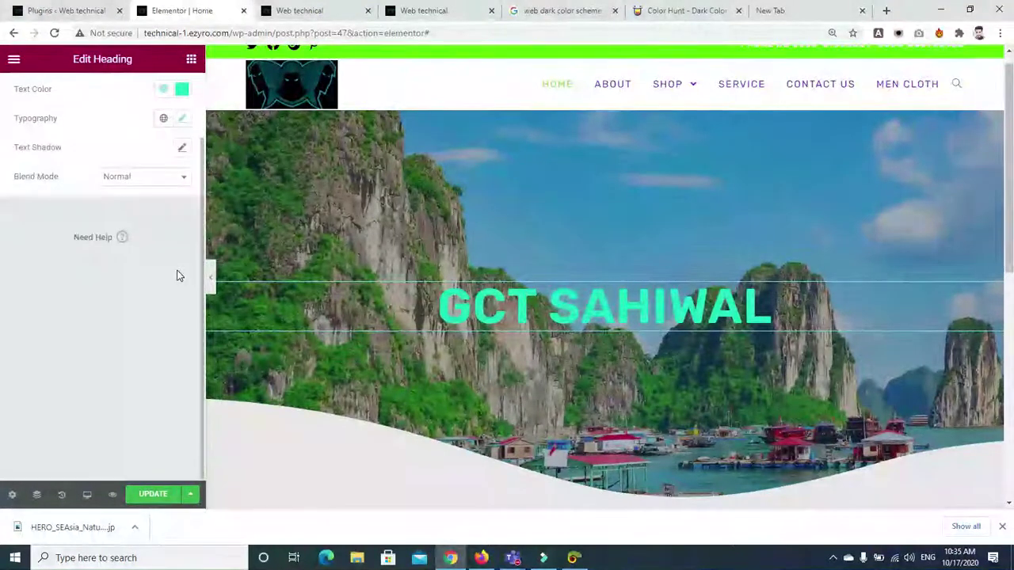
pyautogui.click(182, 119)
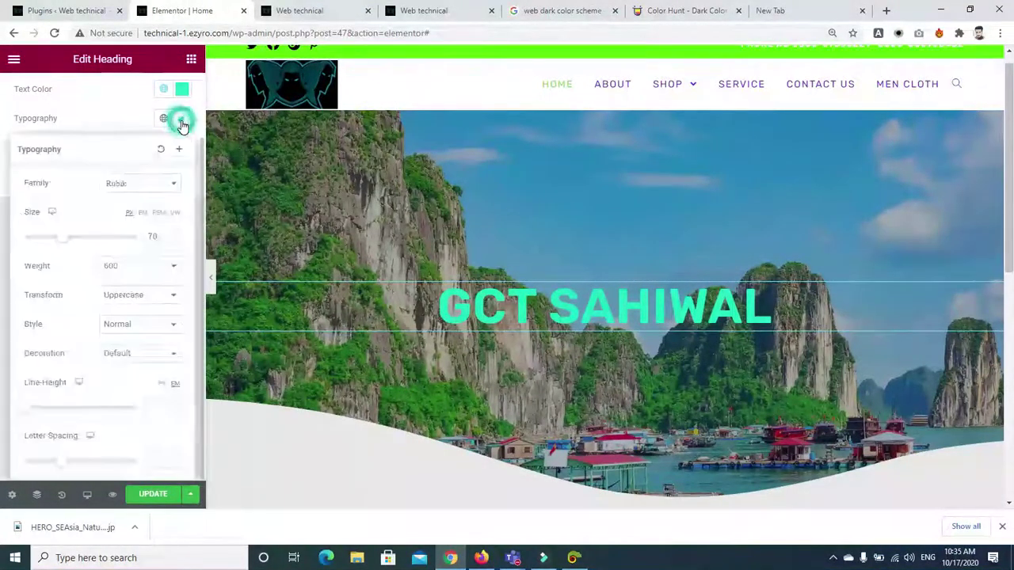
pyautogui.click(169, 184)
pyautogui.scroll(5, 172, 305)
pyautogui.moveTo(174, 307); pyautogui.dragTo(146, 333)
pyautogui.click(145, 325)
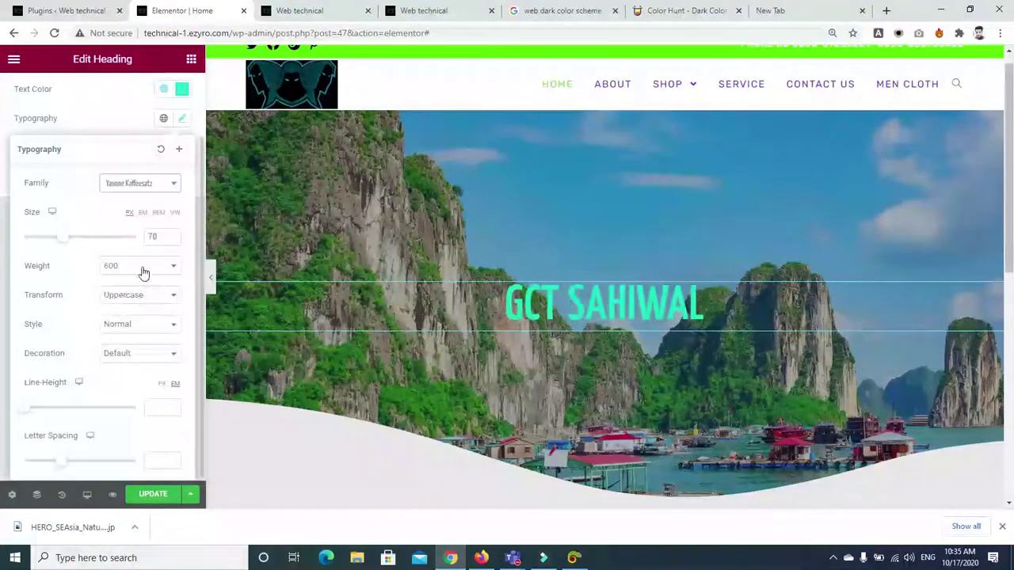
# Try the Yellowtail font on the hero heading and set its font family to Yeseva One.
pyautogui.scroll(1, 146, 222)
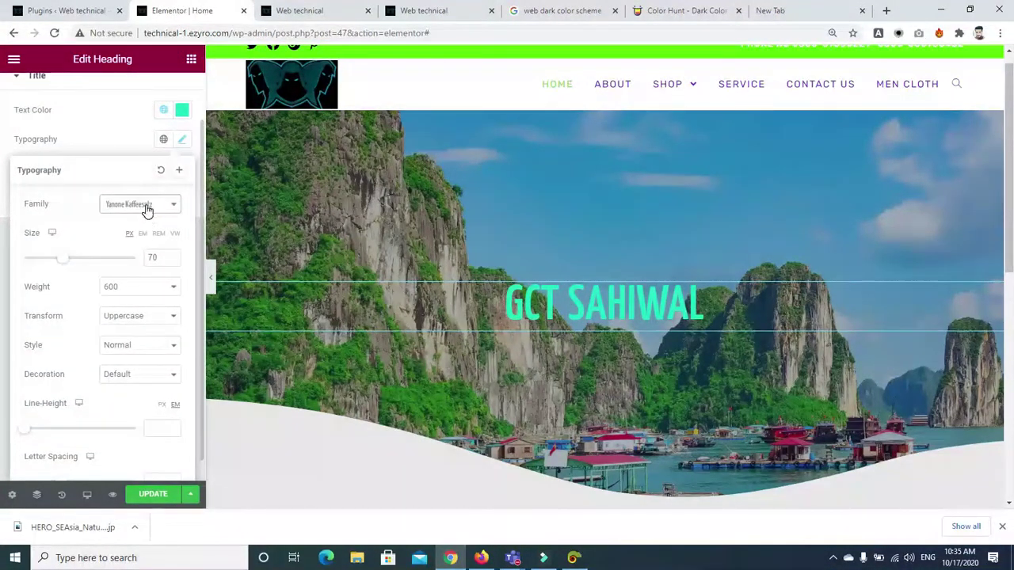
pyautogui.click(148, 206)
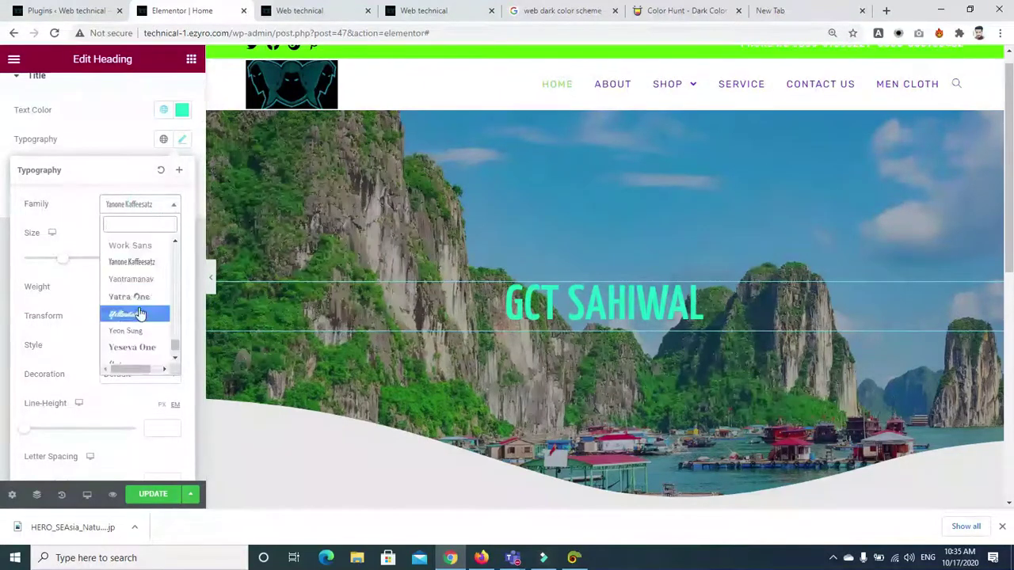
pyautogui.click(138, 314)
pyautogui.click(132, 204)
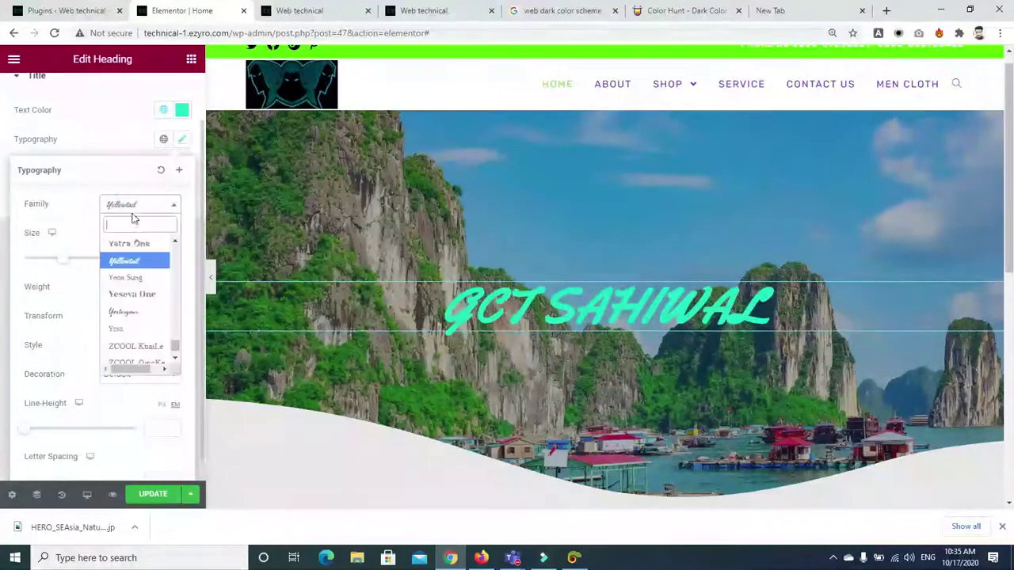
pyautogui.click(129, 295)
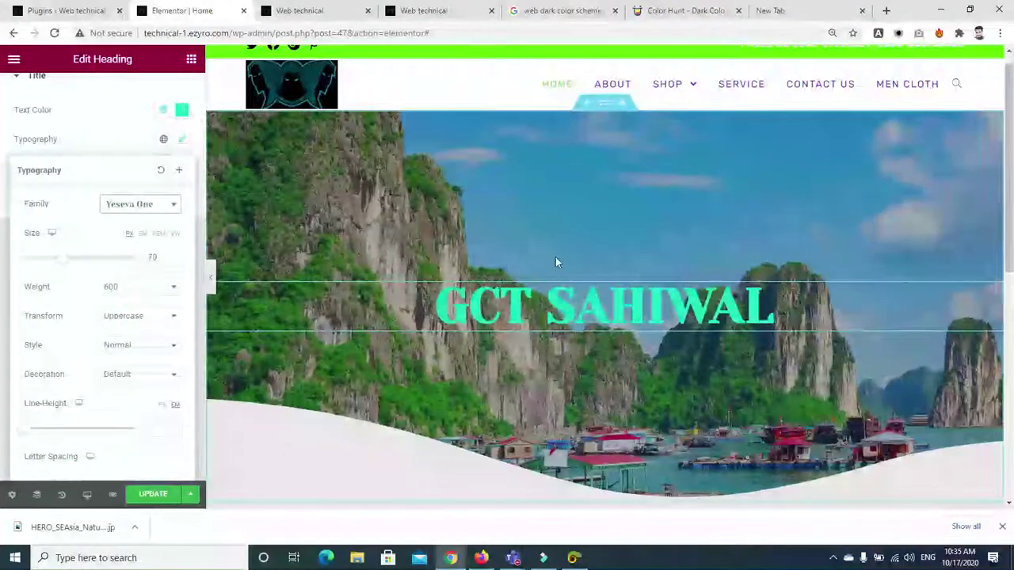
# Try font weight 900 on the hero heading and compare it with another weight option.
pyautogui.click(146, 286)
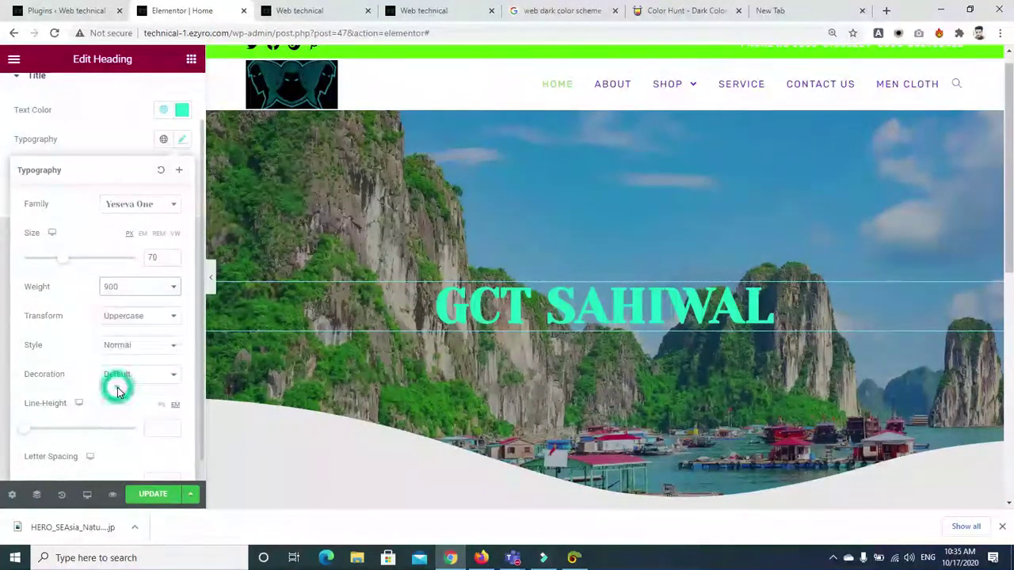
pyautogui.click(129, 289)
pyautogui.click(122, 394)
pyautogui.click(133, 290)
pyautogui.click(135, 301)
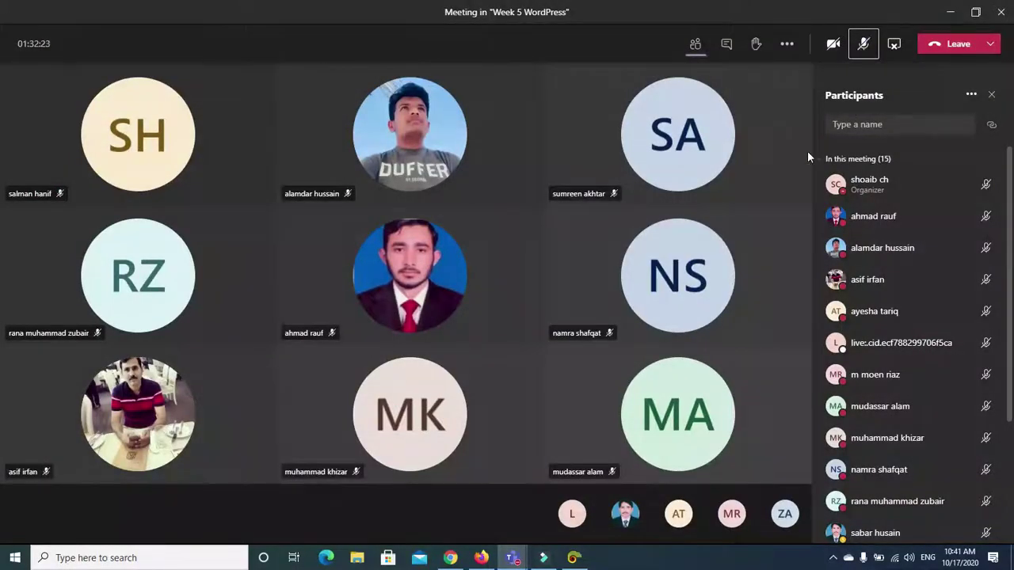
pyautogui.click(542, 558)
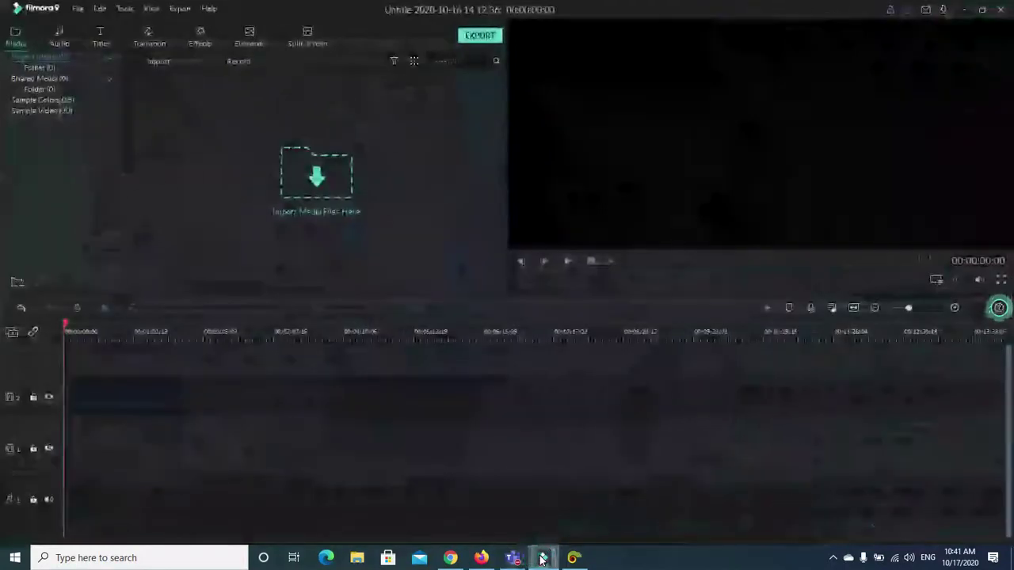